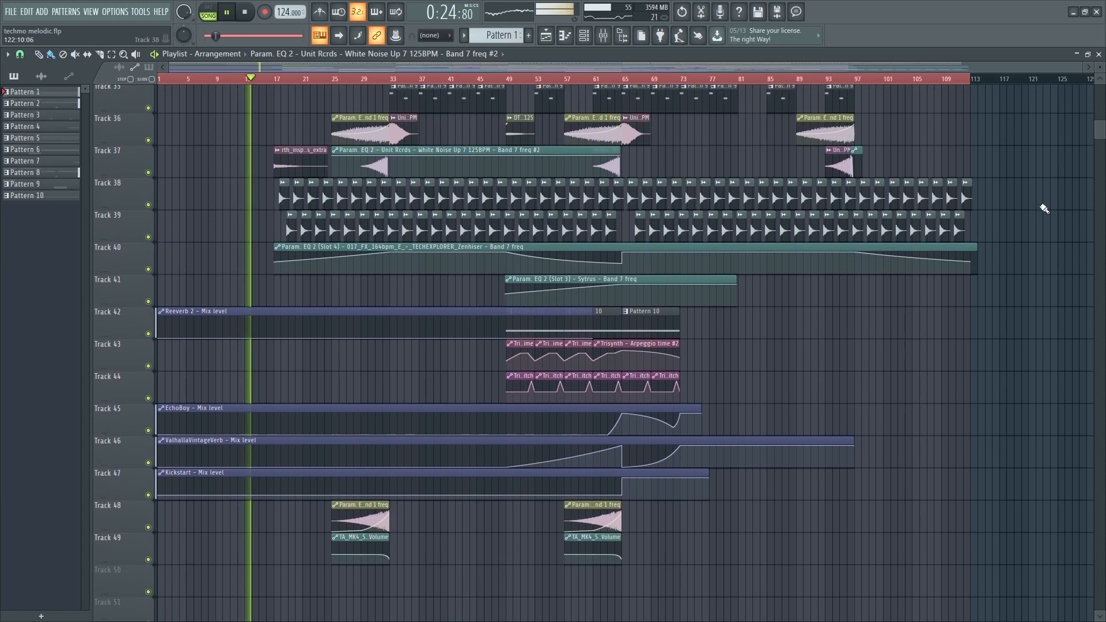
- Scroll and zoom through the playlist to follow the arrangement as it plays
{"action": "scroll", "coordinate": [1045, 209], "scroll_direction": "up", "scroll_amount": 2}
{"action": "scroll", "coordinate": [1038, 210], "scroll_direction": "up", "scroll_amount": 2}
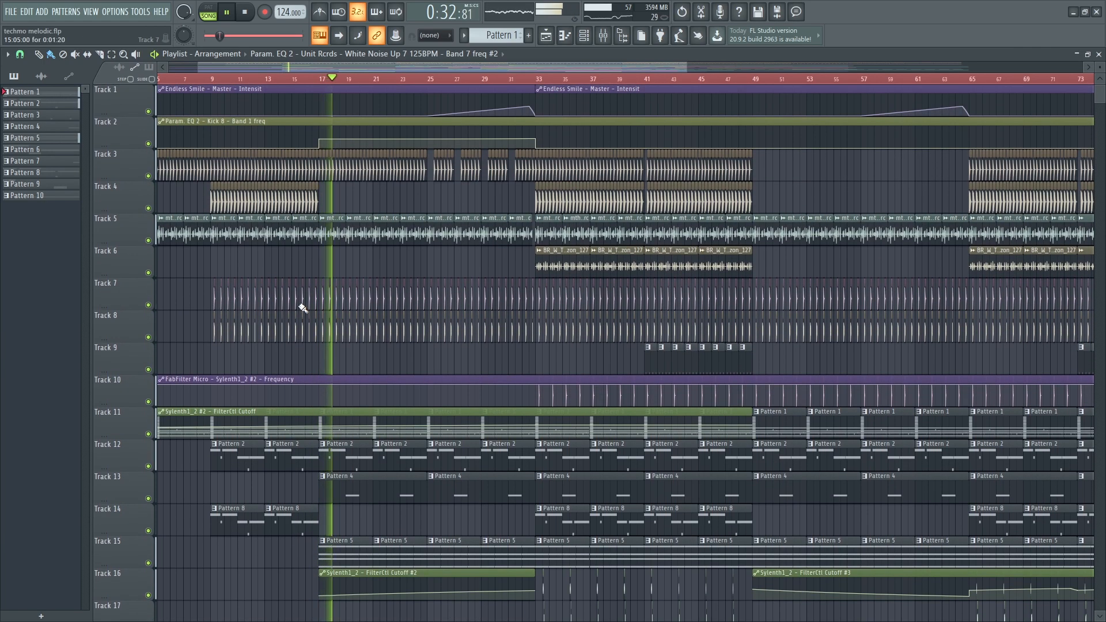
{"action": "scroll", "coordinate": [331, 292], "scroll_direction": "up", "scroll_amount": 1}
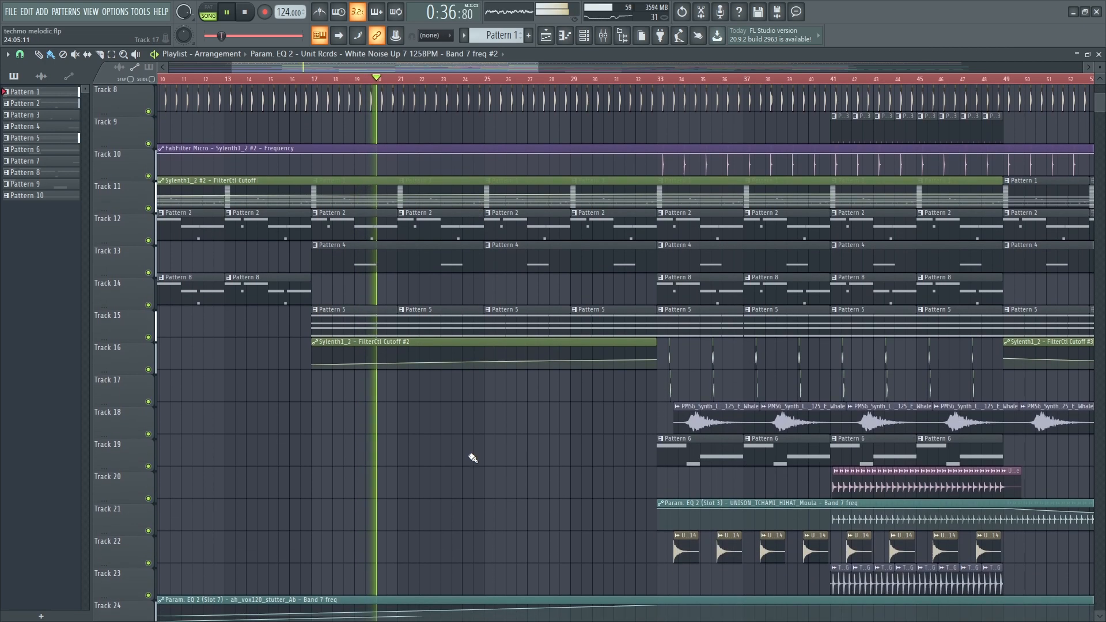
{"action": "scroll", "coordinate": [472, 458], "scroll_direction": "down", "scroll_amount": 3}
{"action": "scroll", "coordinate": [472, 456], "scroll_direction": "down", "scroll_amount": 2}
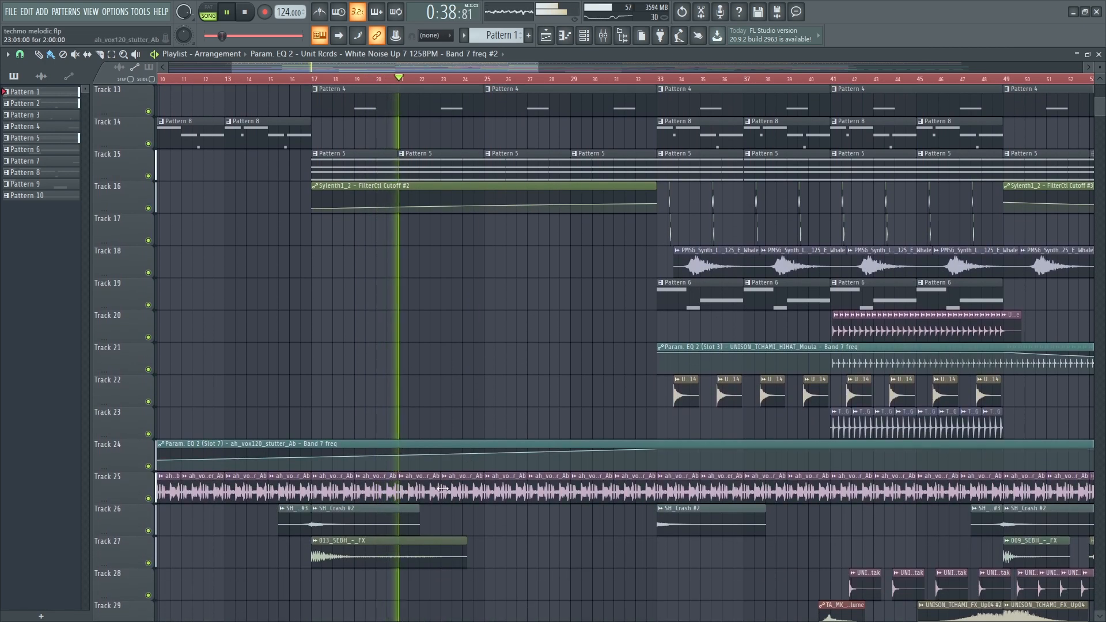
{"action": "scroll", "coordinate": [440, 499], "scroll_direction": "down", "scroll_amount": 3}
{"action": "scroll", "coordinate": [441, 508], "scroll_direction": "down", "scroll_amount": 3}
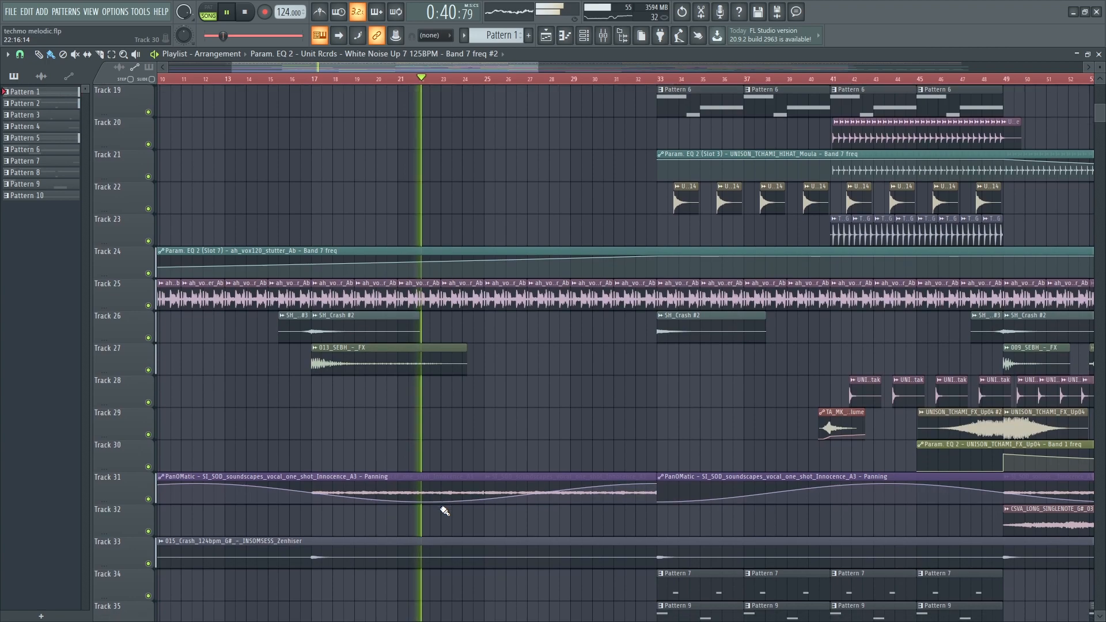
{"action": "scroll", "coordinate": [444, 511], "scroll_direction": "up", "scroll_amount": 4}
{"action": "scroll", "coordinate": [445, 511], "scroll_direction": "down", "scroll_amount": 5}
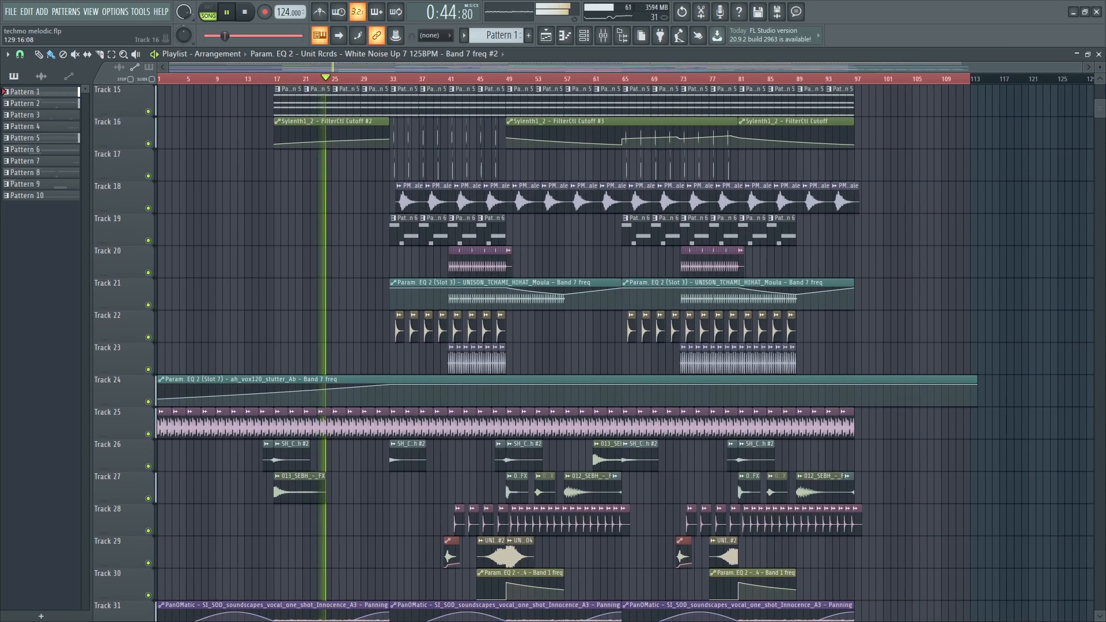
{"action": "scroll", "coordinate": [641, 403], "scroll_direction": "down", "scroll_amount": 3}
{"action": "scroll", "coordinate": [641, 403], "scroll_direction": "down", "scroll_amount": 3}
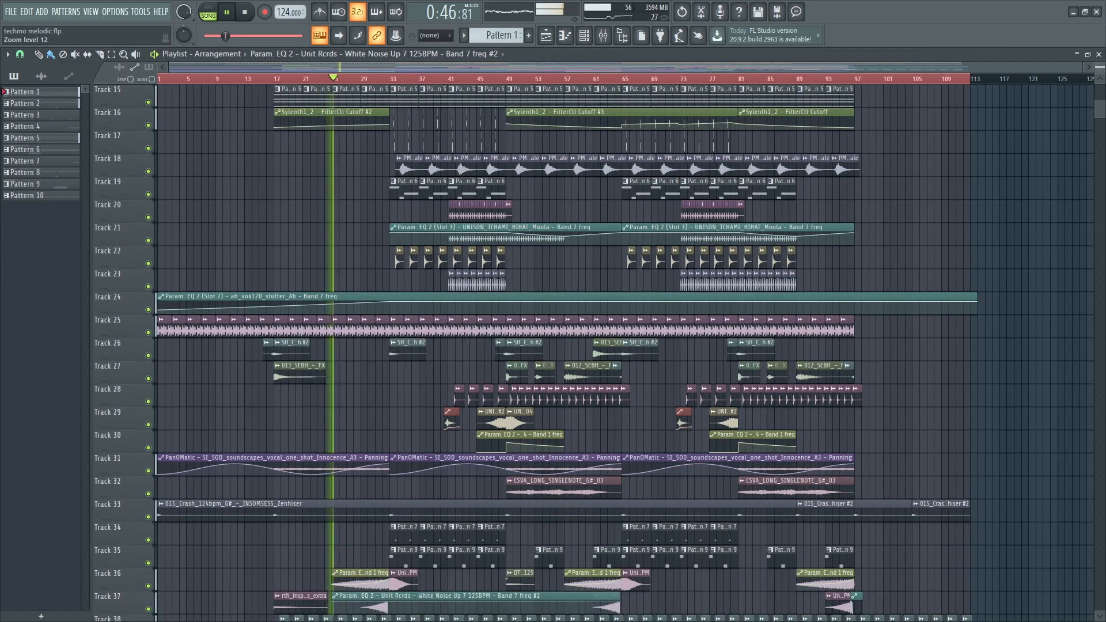
{"action": "left_click_drag", "start_coordinate": [1099, 60], "coordinate": [1099, 68]}
{"action": "scroll", "coordinate": [803, 276], "scroll_direction": "up", "scroll_amount": 4}
{"action": "scroll", "coordinate": [691, 329], "scroll_direction": "up", "scroll_amount": 1}
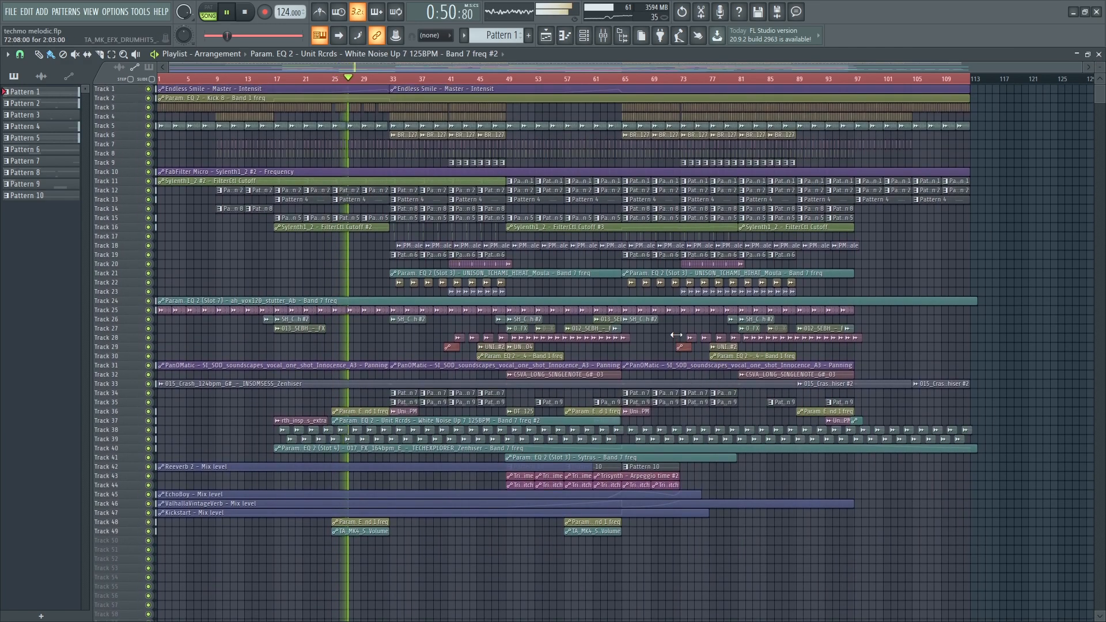
{"action": "left_click_drag", "start_coordinate": [1101, 70], "coordinate": [1104, 68]}
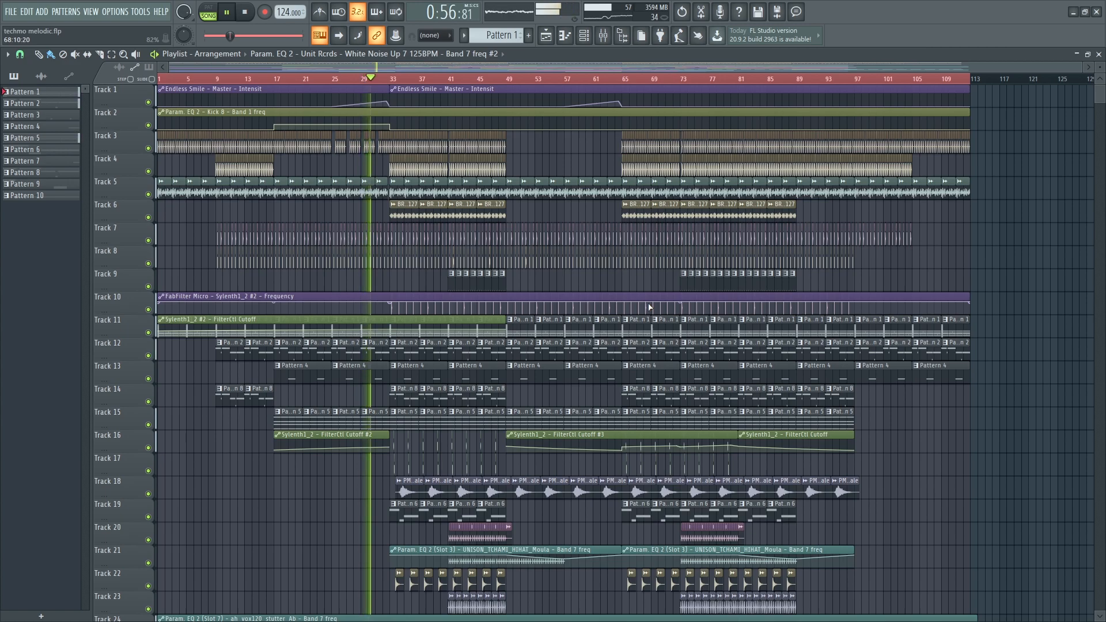
{"action": "scroll", "coordinate": [425, 319], "scroll_direction": "down", "scroll_amount": 1}
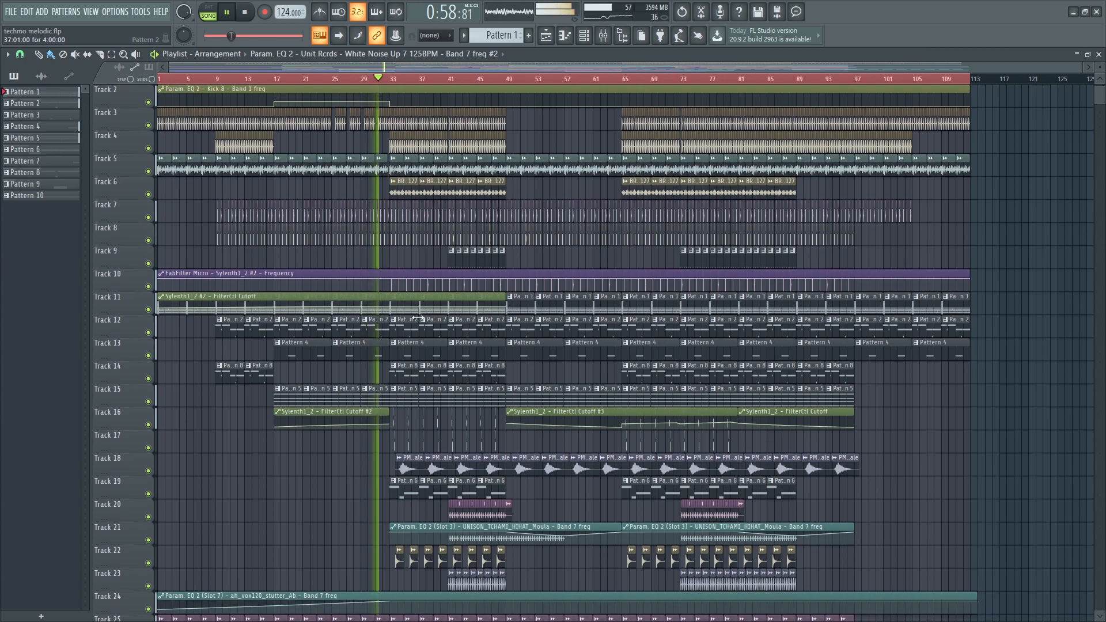
{"action": "scroll", "coordinate": [409, 295], "scroll_direction": "up", "scroll_amount": 3}
{"action": "scroll", "coordinate": [409, 295], "scroll_direction": "up", "scroll_amount": 4}
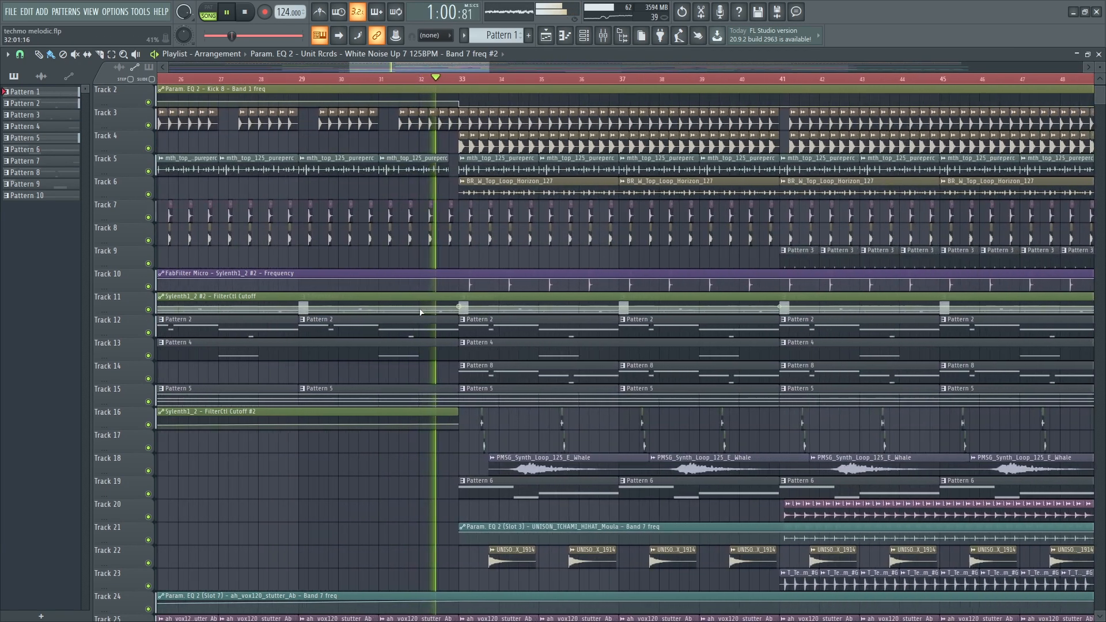
{"action": "scroll", "coordinate": [592, 423], "scroll_direction": "down", "scroll_amount": 2}
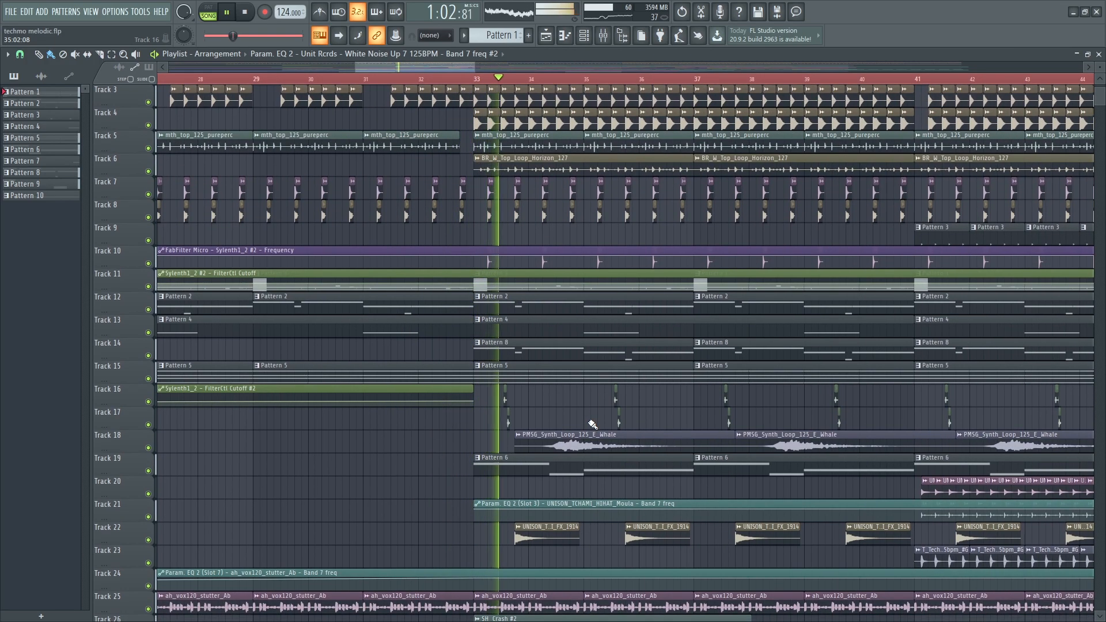
{"action": "scroll", "coordinate": [591, 425], "scroll_direction": "down", "scroll_amount": 2}
{"action": "scroll", "coordinate": [589, 424], "scroll_direction": "down", "scroll_amount": 5}
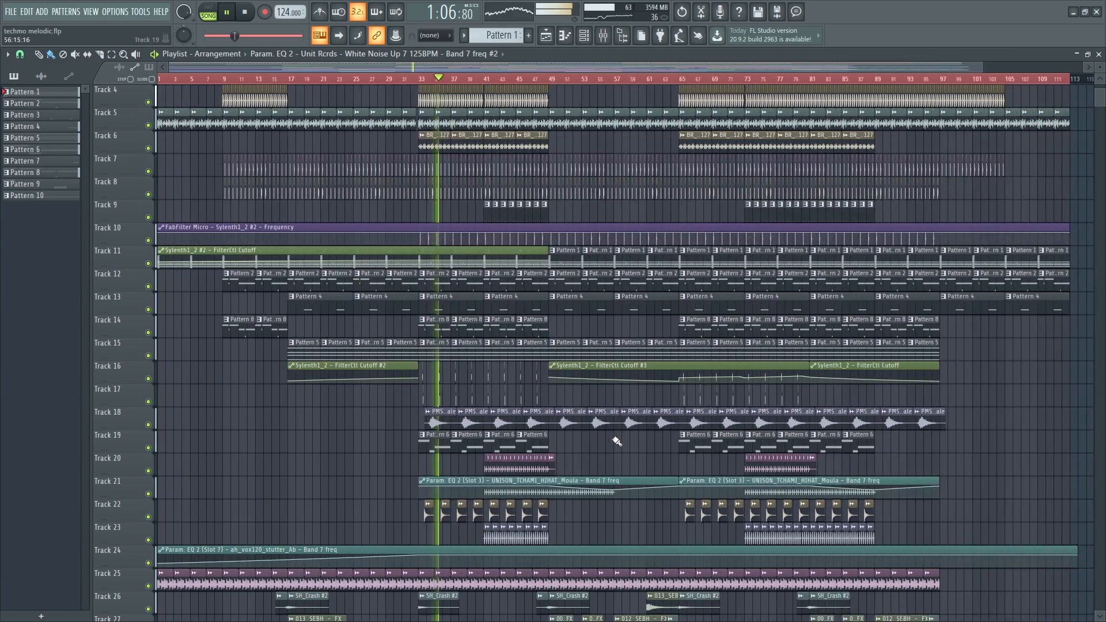
{"action": "scroll", "coordinate": [634, 441], "scroll_direction": "up", "scroll_amount": 2}
{"action": "scroll", "coordinate": [587, 433], "scroll_direction": "down", "scroll_amount": 1}
{"action": "scroll", "coordinate": [587, 433], "scroll_direction": "down", "scroll_amount": 3}
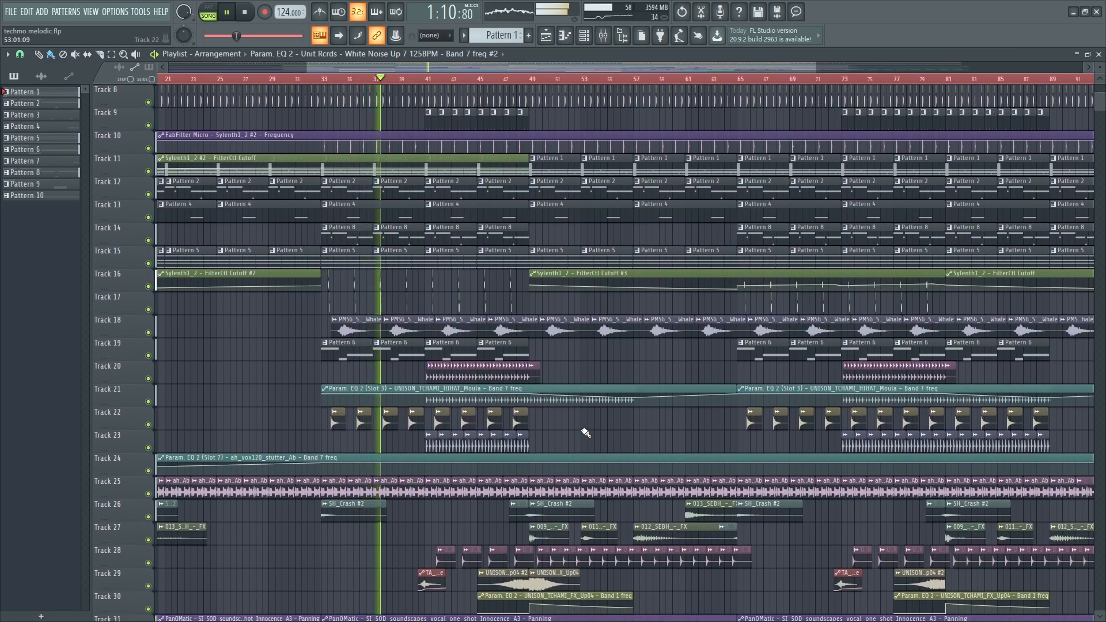
{"action": "scroll", "coordinate": [586, 429], "scroll_direction": "down", "scroll_amount": 4}
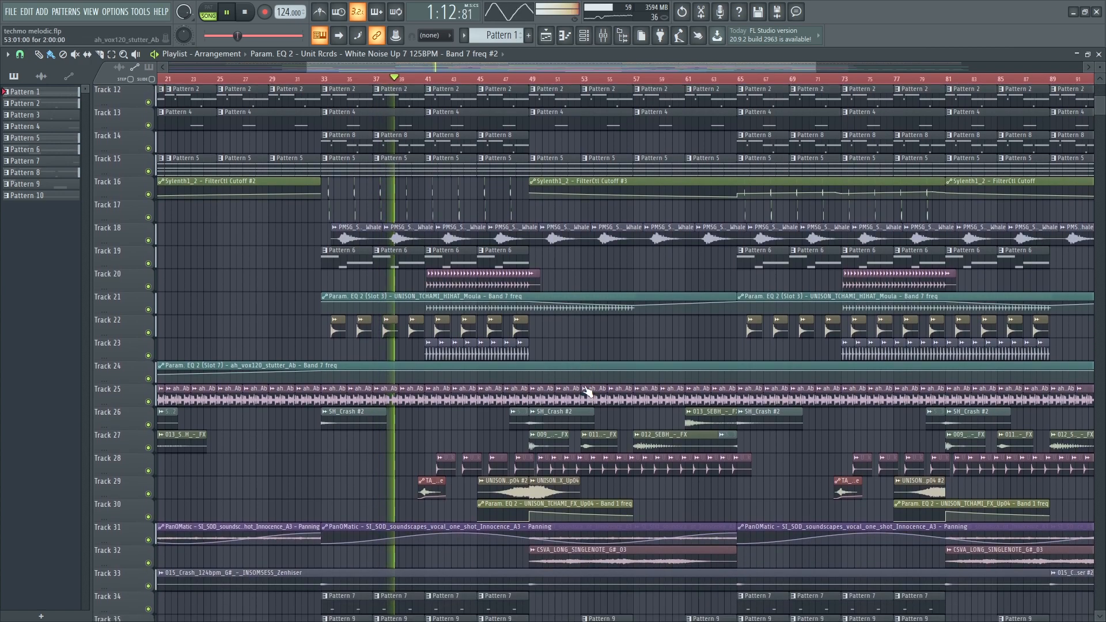
{"action": "scroll", "coordinate": [588, 392], "scroll_direction": "down", "scroll_amount": 4}
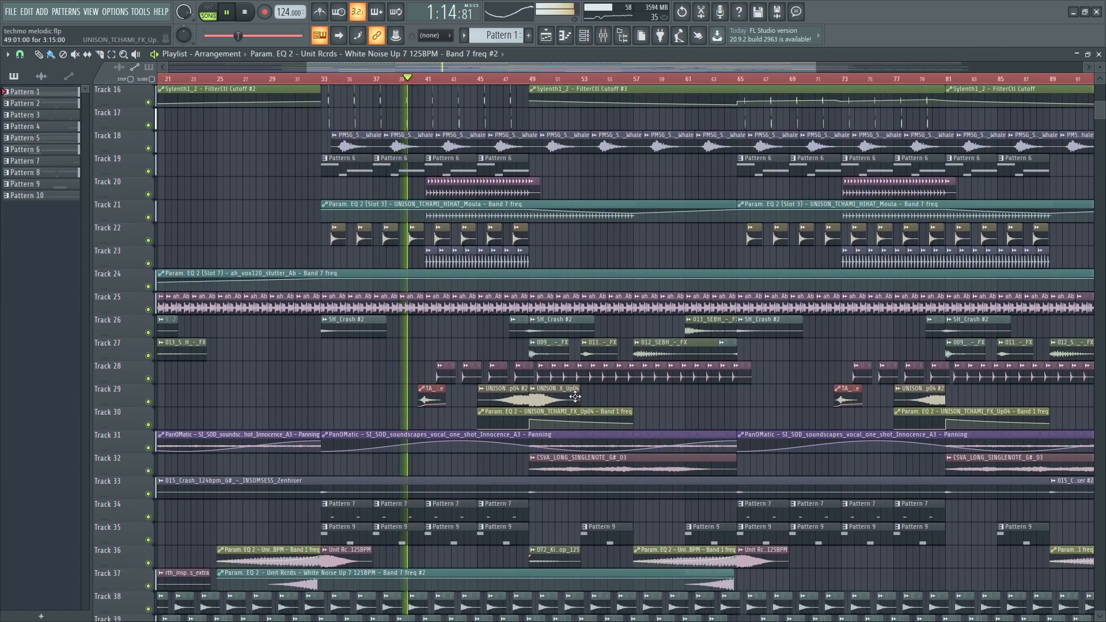
{"action": "scroll", "coordinate": [576, 394], "scroll_direction": "down", "scroll_amount": 7}
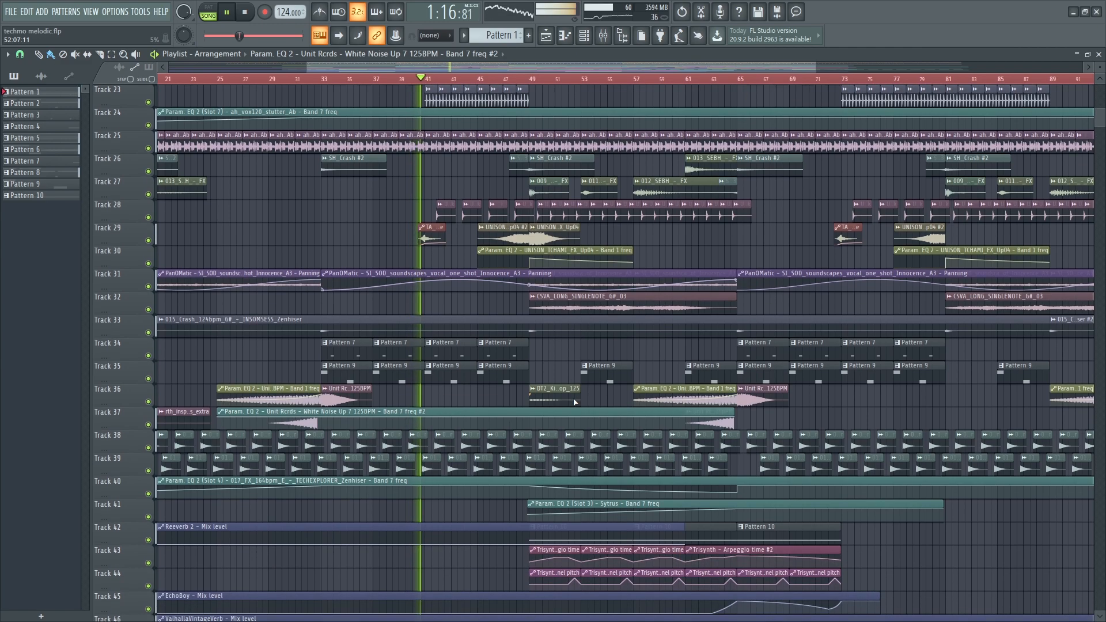
{"action": "scroll", "coordinate": [429, 311], "scroll_direction": "up", "scroll_amount": 11}
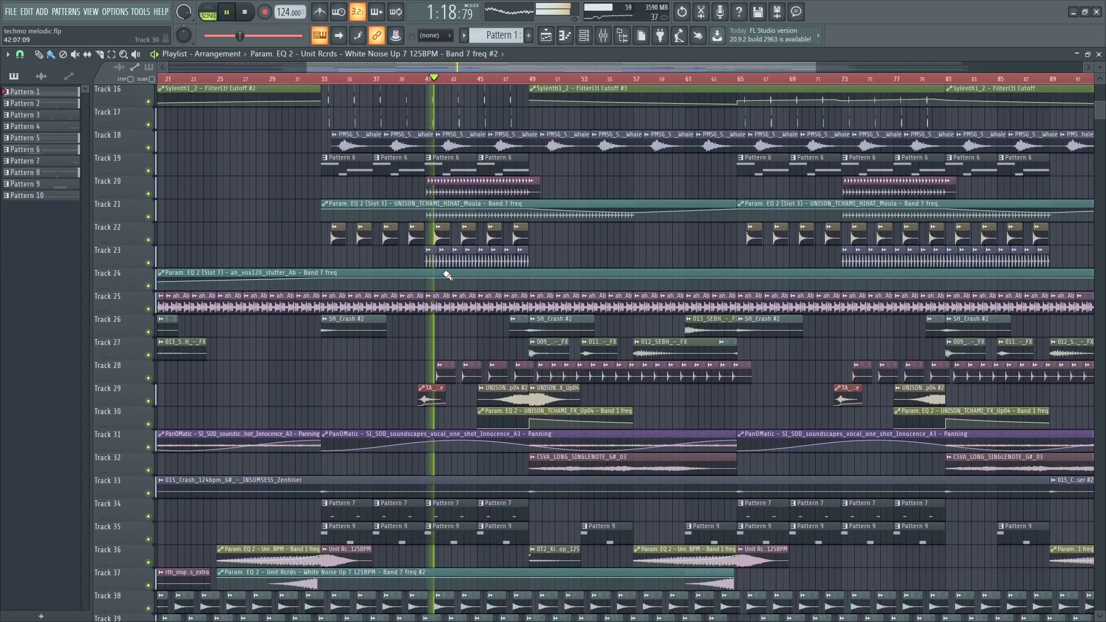
{"action": "scroll", "coordinate": [442, 273], "scroll_direction": "up", "scroll_amount": 11}
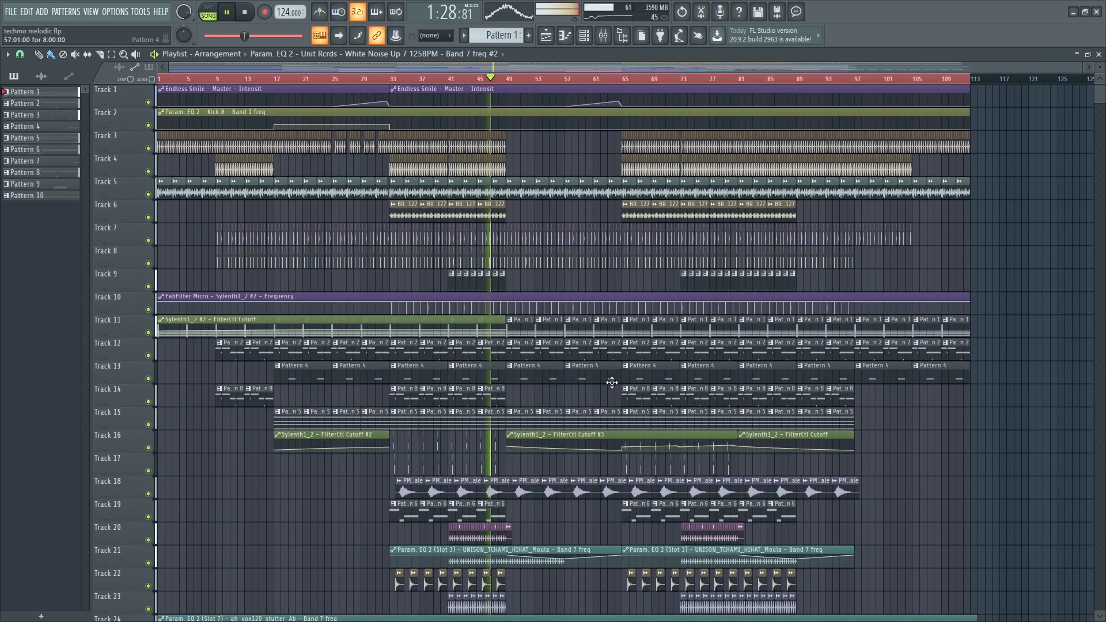
{"action": "scroll", "coordinate": [611, 382], "scroll_direction": "down", "scroll_amount": 4}
{"action": "scroll", "coordinate": [522, 401], "scroll_direction": "up", "scroll_amount": 2}
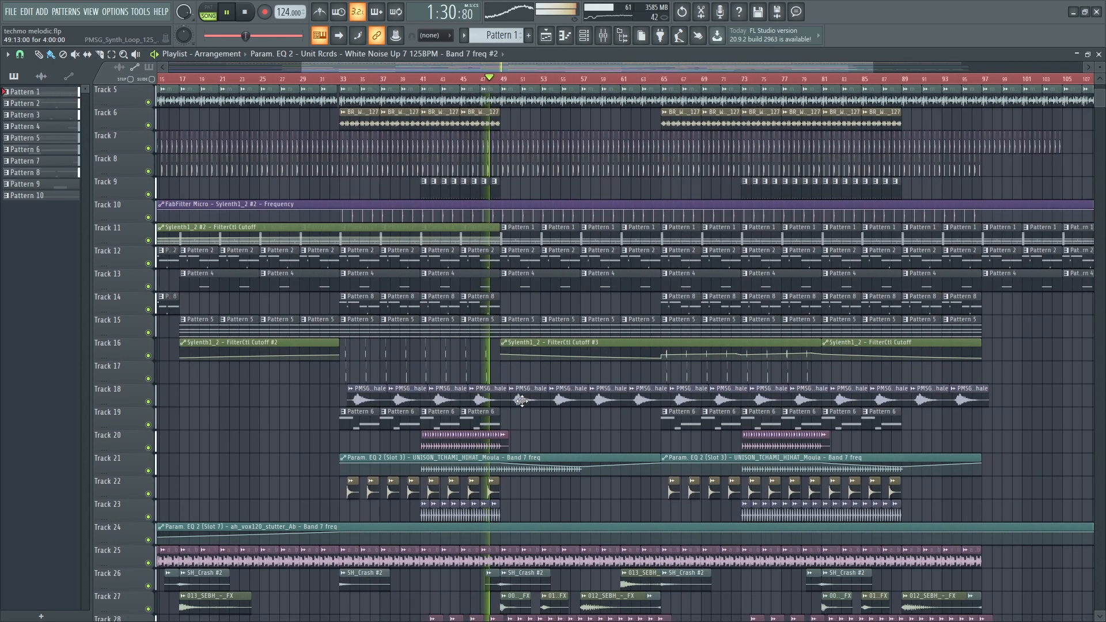
{"action": "scroll", "coordinate": [522, 401], "scroll_direction": "up", "scroll_amount": 4}
{"action": "scroll", "coordinate": [522, 402], "scroll_direction": "down", "scroll_amount": 5}
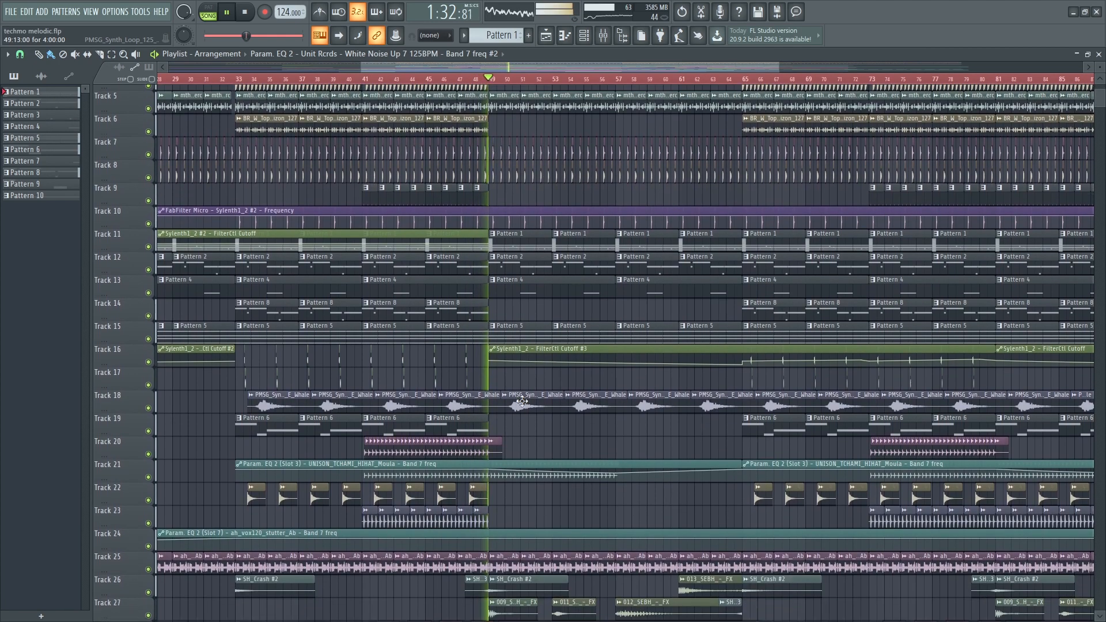
{"action": "scroll", "coordinate": [522, 401], "scroll_direction": "down", "scroll_amount": 6}
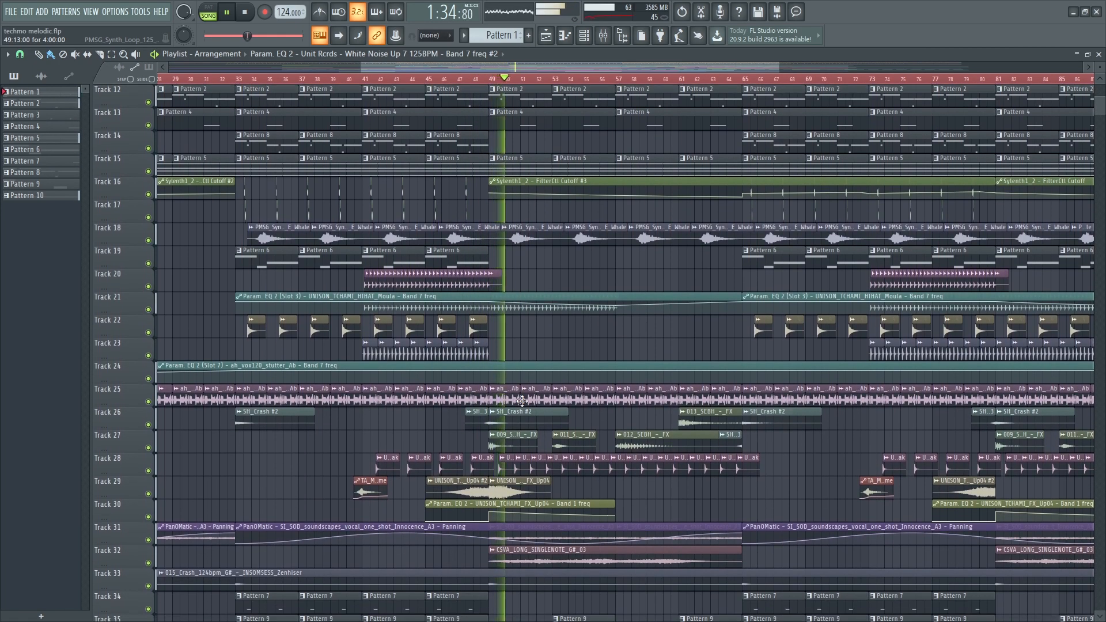
{"action": "scroll", "coordinate": [522, 401], "scroll_direction": "down", "scroll_amount": 2}
{"action": "scroll", "coordinate": [522, 401], "scroll_direction": "down", "scroll_amount": 8}
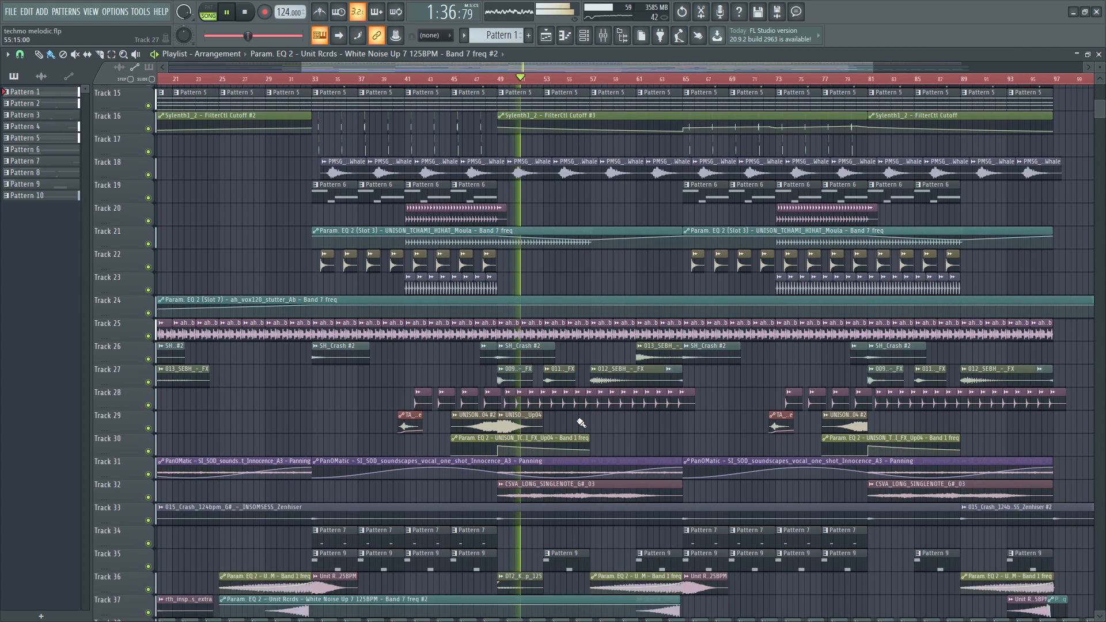
{"action": "scroll", "coordinate": [611, 432], "scroll_direction": "down", "scroll_amount": 7}
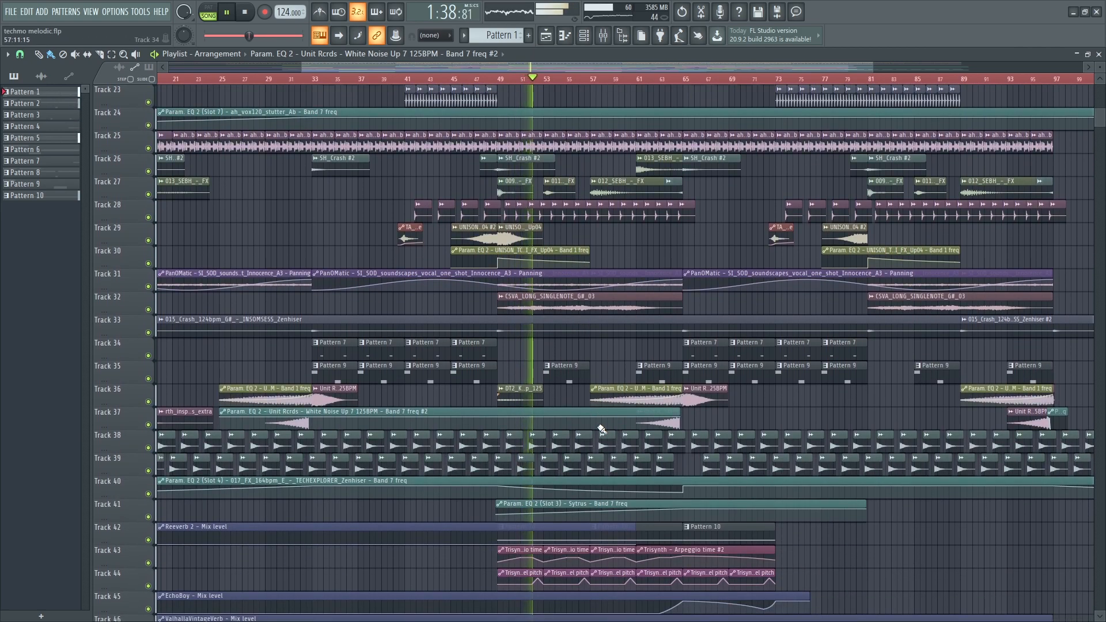
{"action": "scroll", "coordinate": [617, 433], "scroll_direction": "down", "scroll_amount": 2}
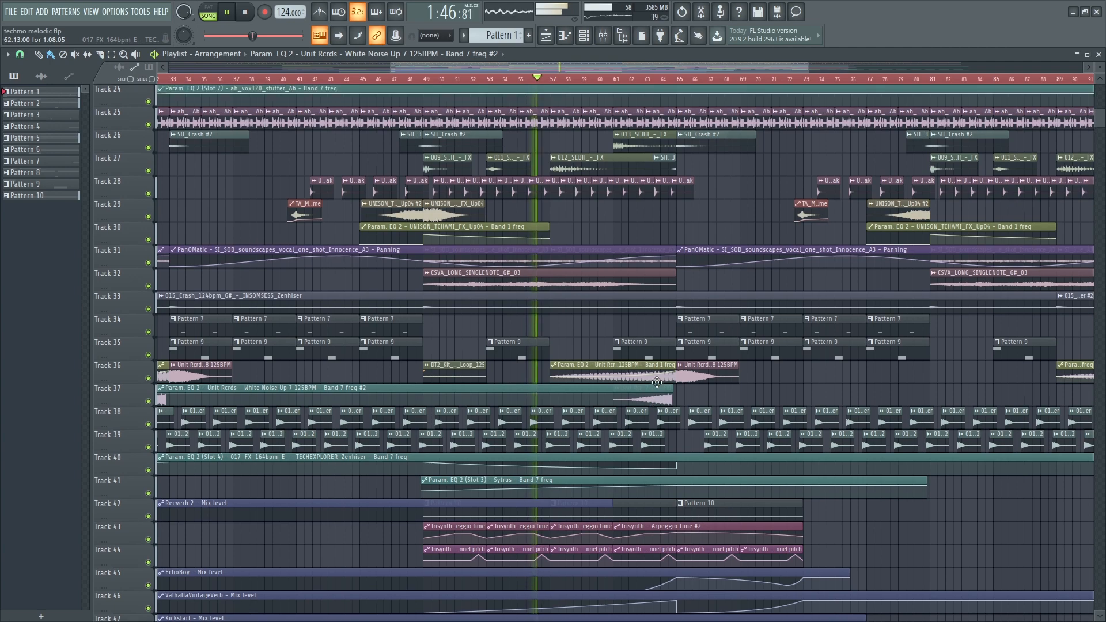
{"action": "scroll", "coordinate": [657, 383], "scroll_direction": "up", "scroll_amount": 2}
{"action": "scroll", "coordinate": [657, 382], "scroll_direction": "up", "scroll_amount": 7}
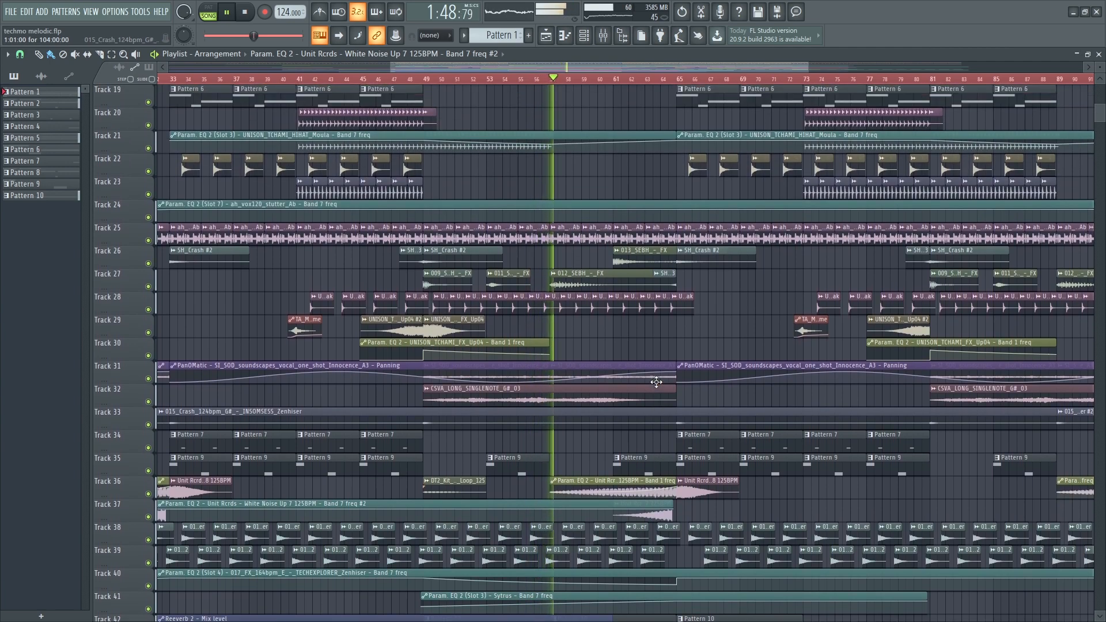
{"action": "scroll", "coordinate": [657, 382], "scroll_direction": "up", "scroll_amount": 11}
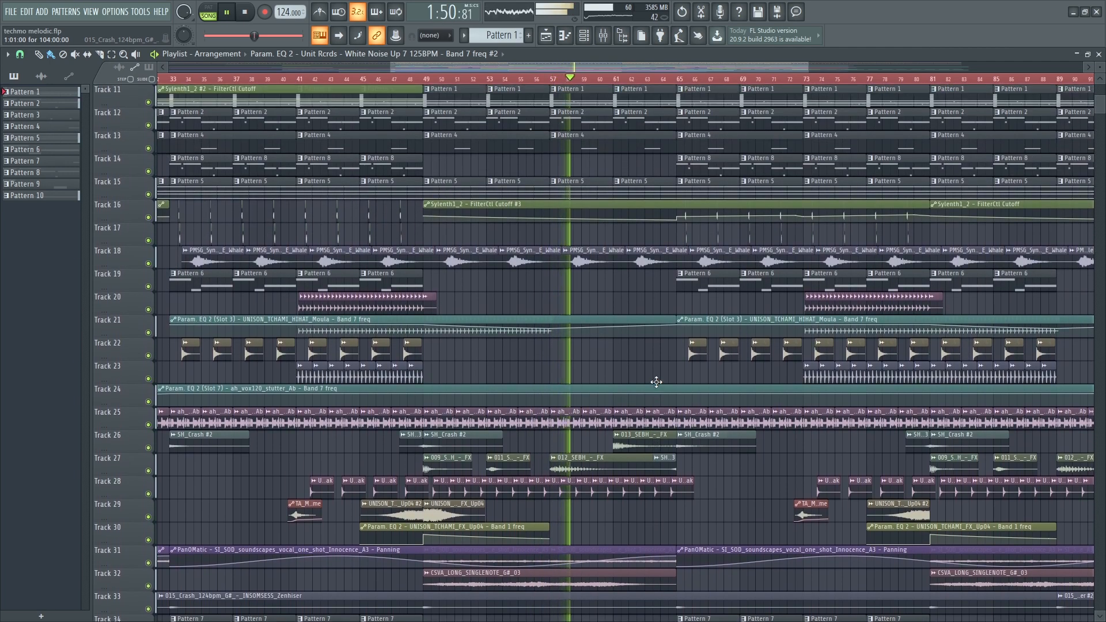
{"action": "scroll", "coordinate": [657, 382], "scroll_direction": "up", "scroll_amount": 2}
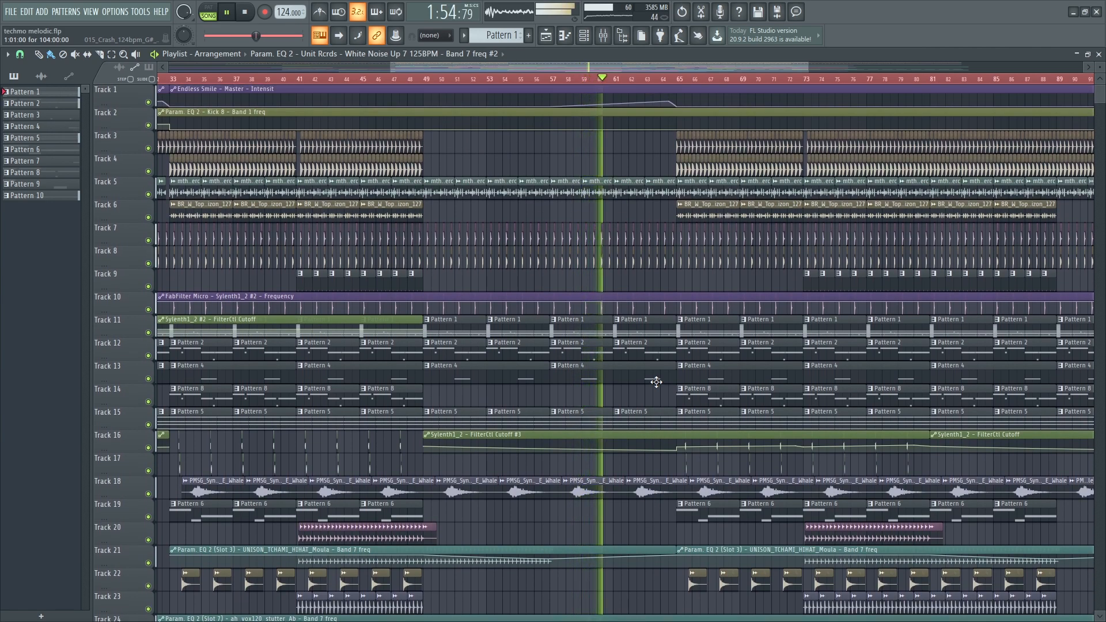
{"action": "scroll", "coordinate": [657, 382], "scroll_direction": "down", "scroll_amount": 11}
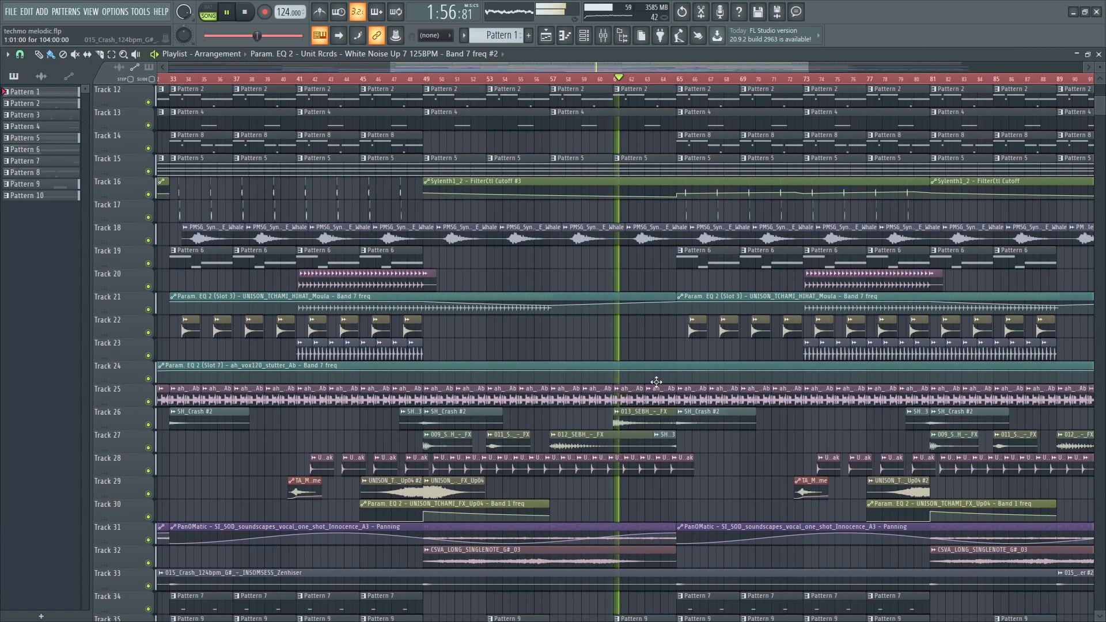
{"action": "scroll", "coordinate": [657, 382], "scroll_direction": "down", "scroll_amount": 3}
{"action": "scroll", "coordinate": [657, 383], "scroll_direction": "down", "scroll_amount": 6}
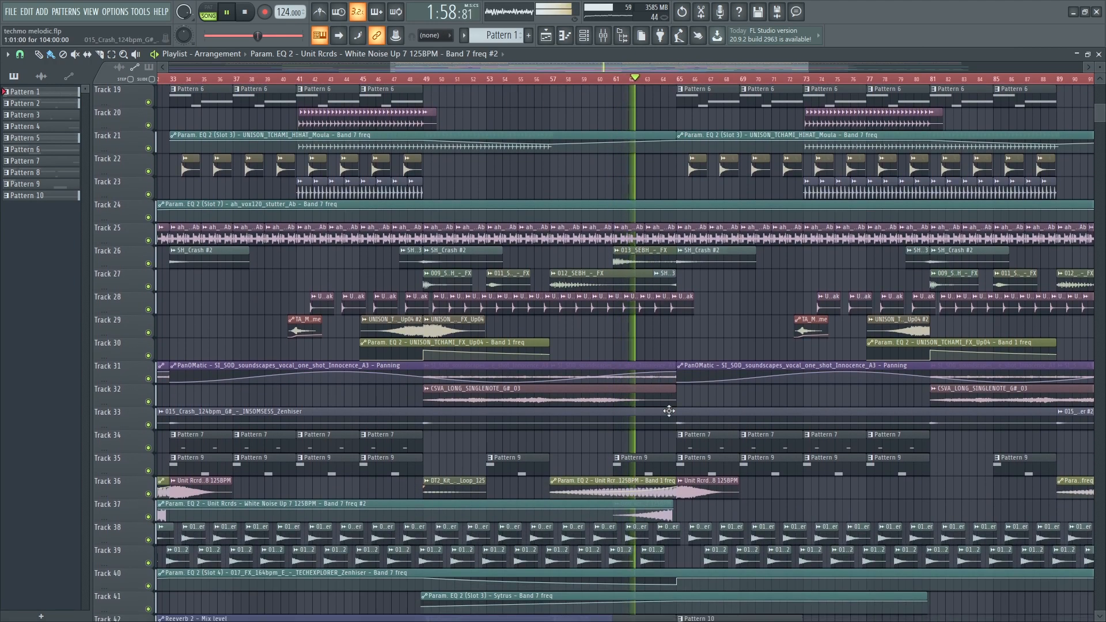
{"action": "scroll", "coordinate": [683, 494], "scroll_direction": "down", "scroll_amount": 1}
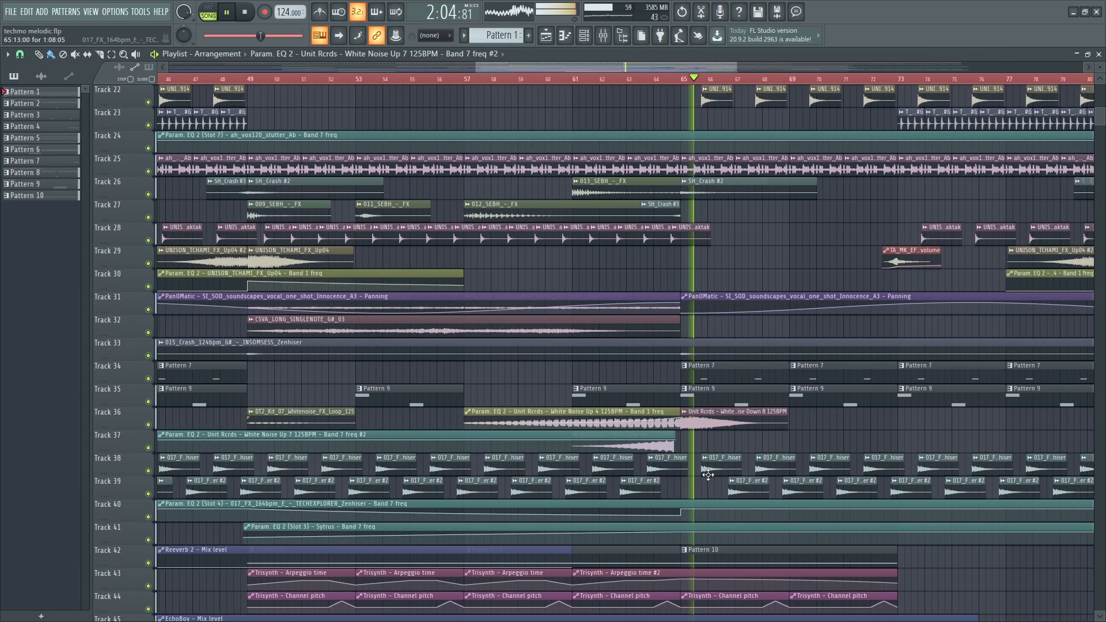
{"action": "scroll", "coordinate": [708, 474], "scroll_direction": "down", "scroll_amount": 3, "text": "ctrl"}
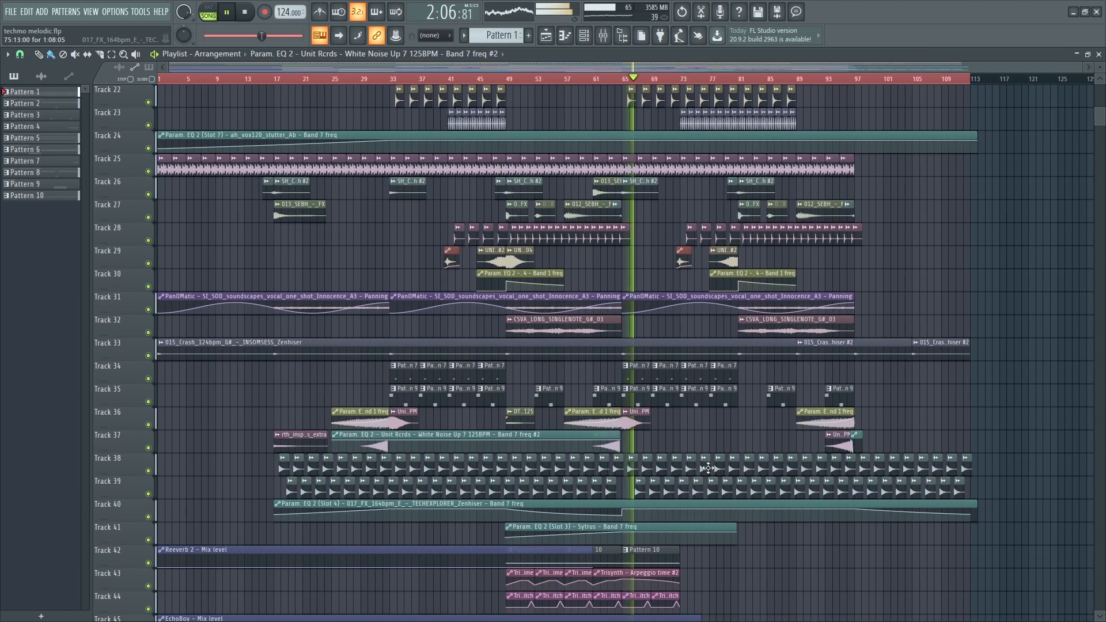
{"action": "scroll", "coordinate": [708, 468], "scroll_direction": "up", "scroll_amount": 4}
{"action": "scroll", "coordinate": [708, 467], "scroll_direction": "up", "scroll_amount": 5}
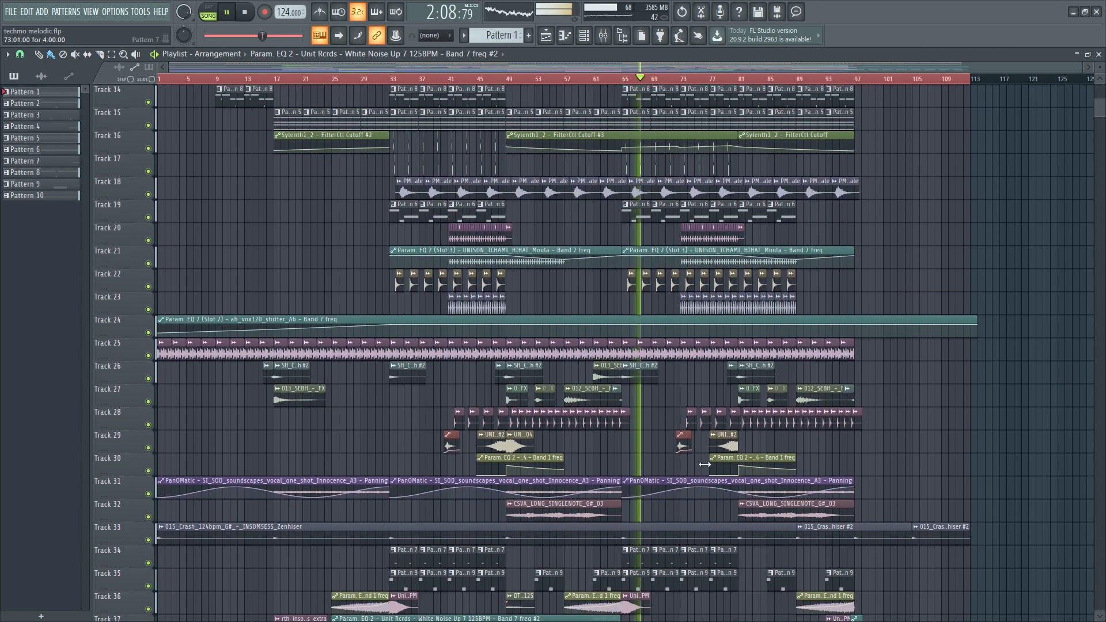
{"action": "scroll", "coordinate": [705, 465], "scroll_direction": "up", "scroll_amount": 13}
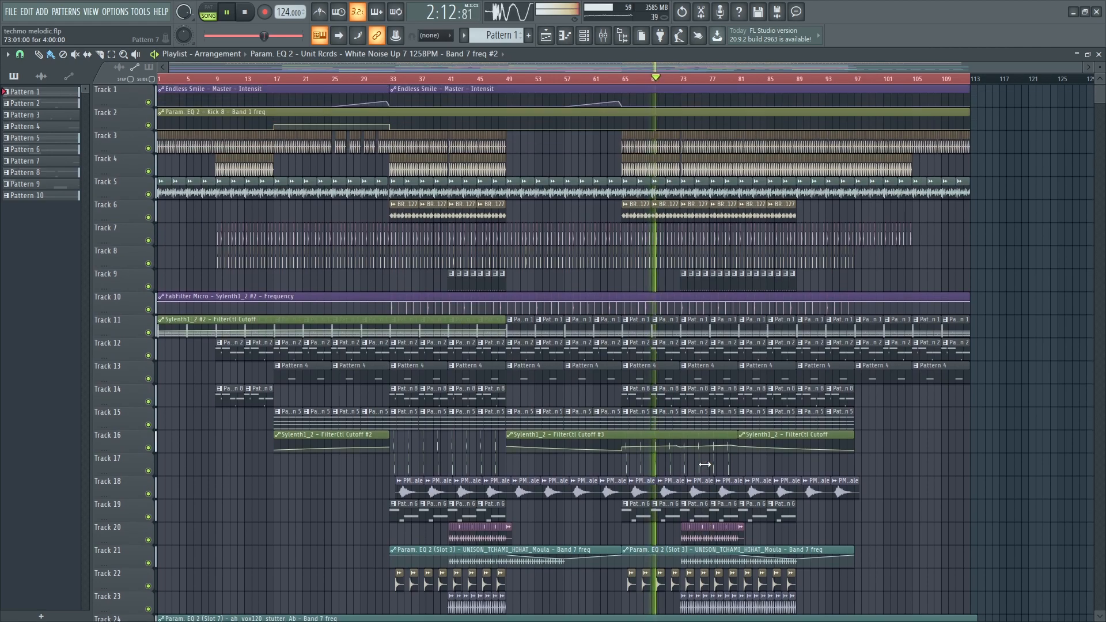
{"action": "scroll", "coordinate": [704, 465], "scroll_direction": "down", "scroll_amount": 20}
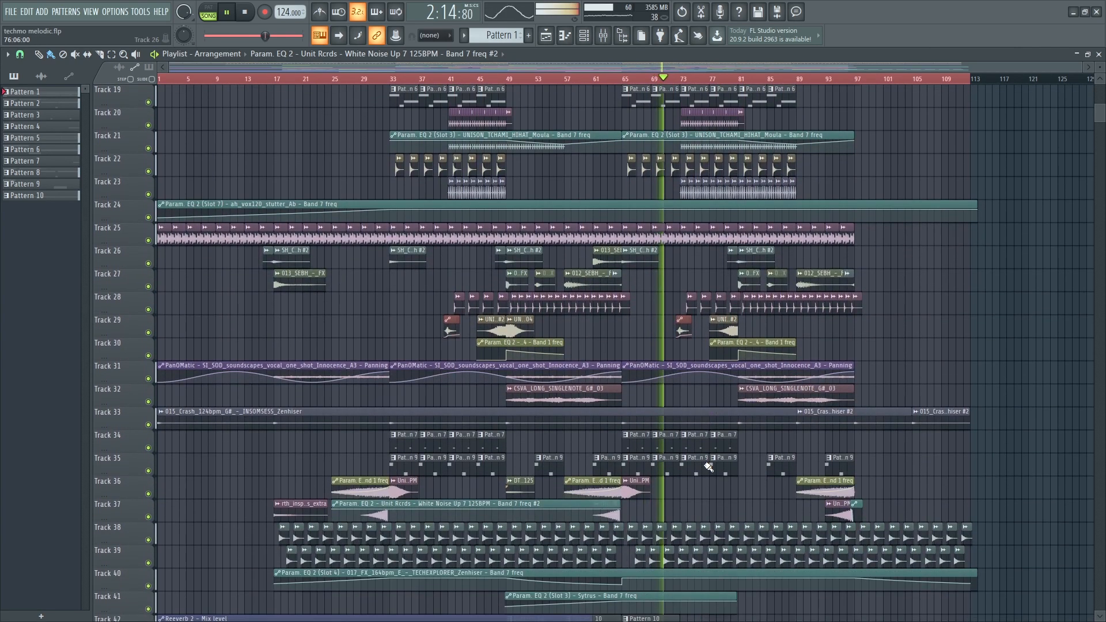
{"action": "scroll", "coordinate": [703, 466], "scroll_direction": "down", "scroll_amount": 2}
{"action": "scroll", "coordinate": [679, 530], "scroll_direction": "up", "scroll_amount": 5}
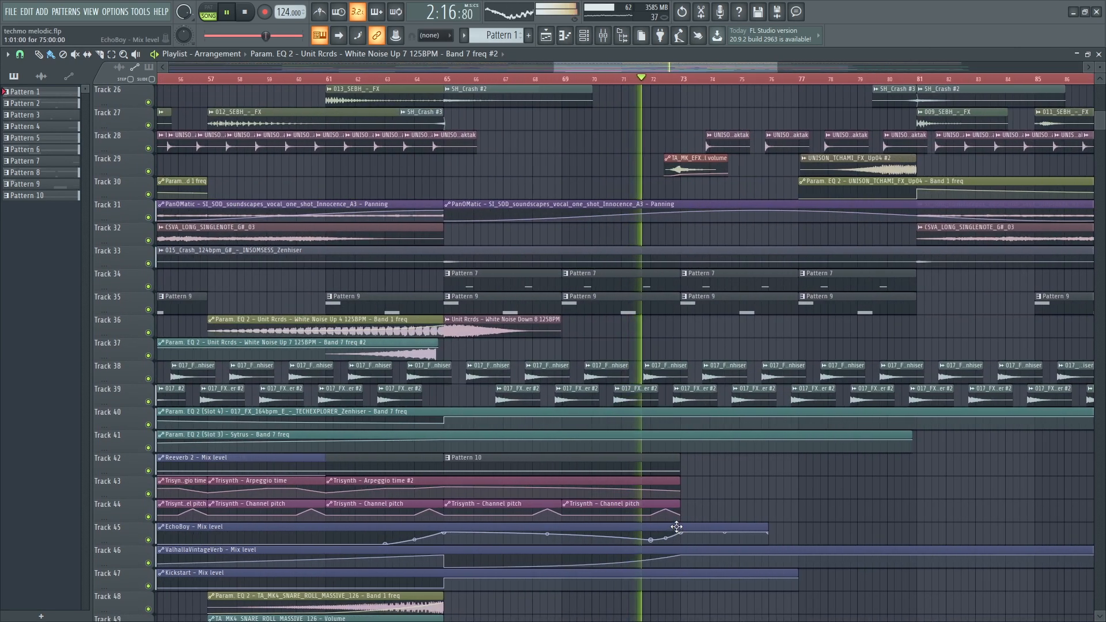
{"action": "scroll", "coordinate": [678, 519], "scroll_direction": "down", "scroll_amount": 2}
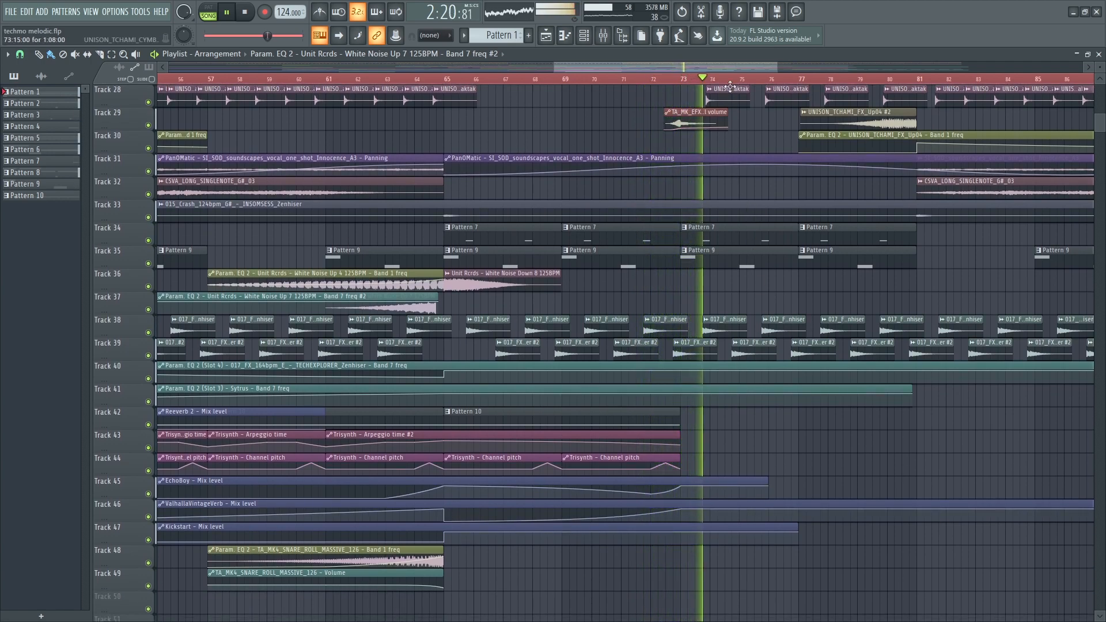
{"action": "left_click_drag", "start_coordinate": [736, 67], "coordinate": [825, 77]}
{"action": "scroll", "coordinate": [677, 199], "scroll_direction": "up", "scroll_amount": 5}
{"action": "scroll", "coordinate": [678, 199], "scroll_direction": "up", "scroll_amount": 8}
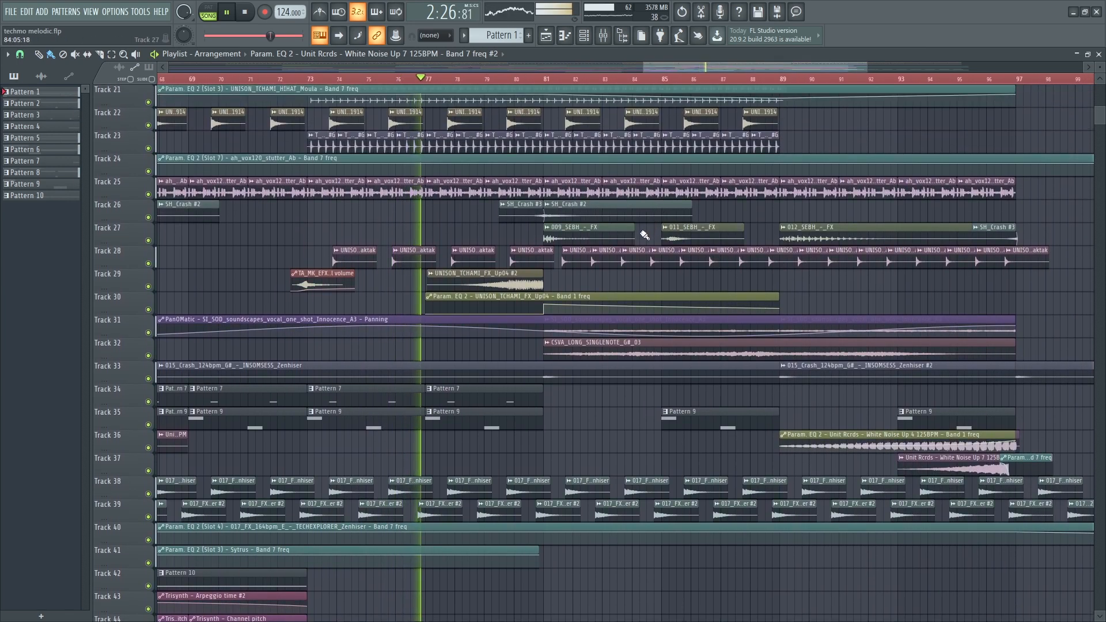
{"action": "scroll", "coordinate": [636, 236], "scroll_direction": "up", "scroll_amount": 6}
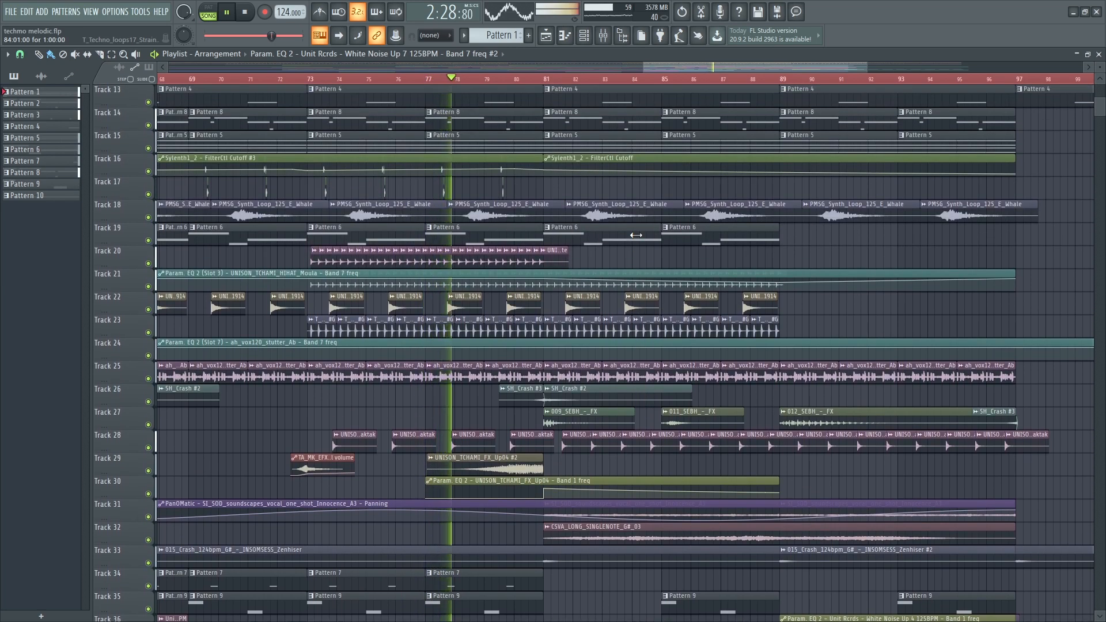
{"action": "scroll", "coordinate": [634, 235], "scroll_direction": "up", "scroll_amount": 7}
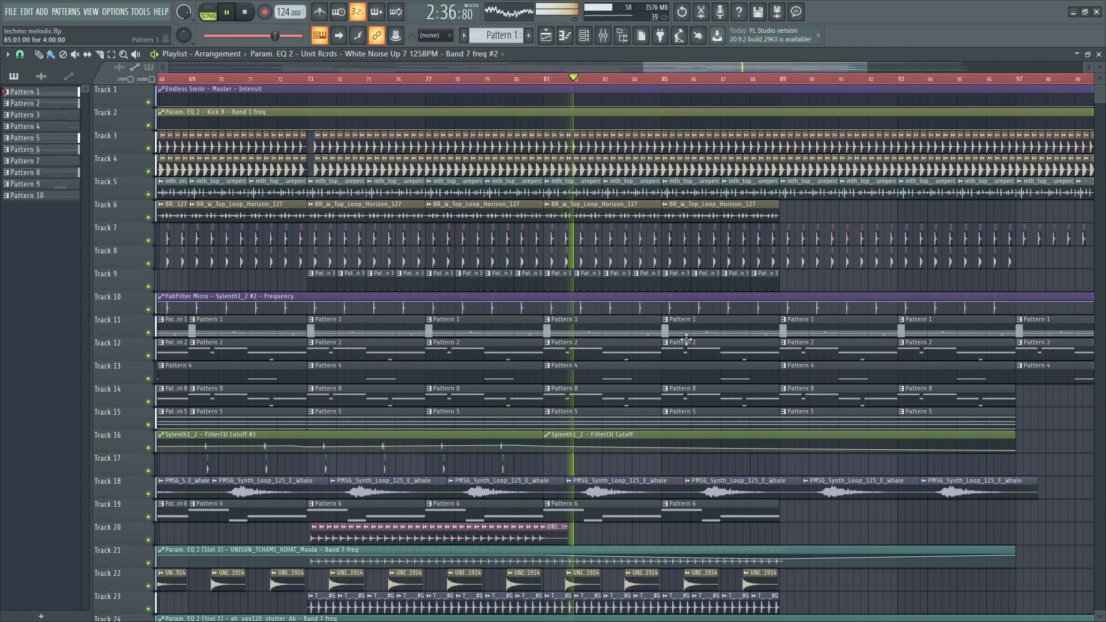
{"action": "scroll", "coordinate": [736, 409], "scroll_direction": "down", "scroll_amount": 3}
{"action": "left_click_drag", "start_coordinate": [780, 69], "coordinate": [832, 67]}
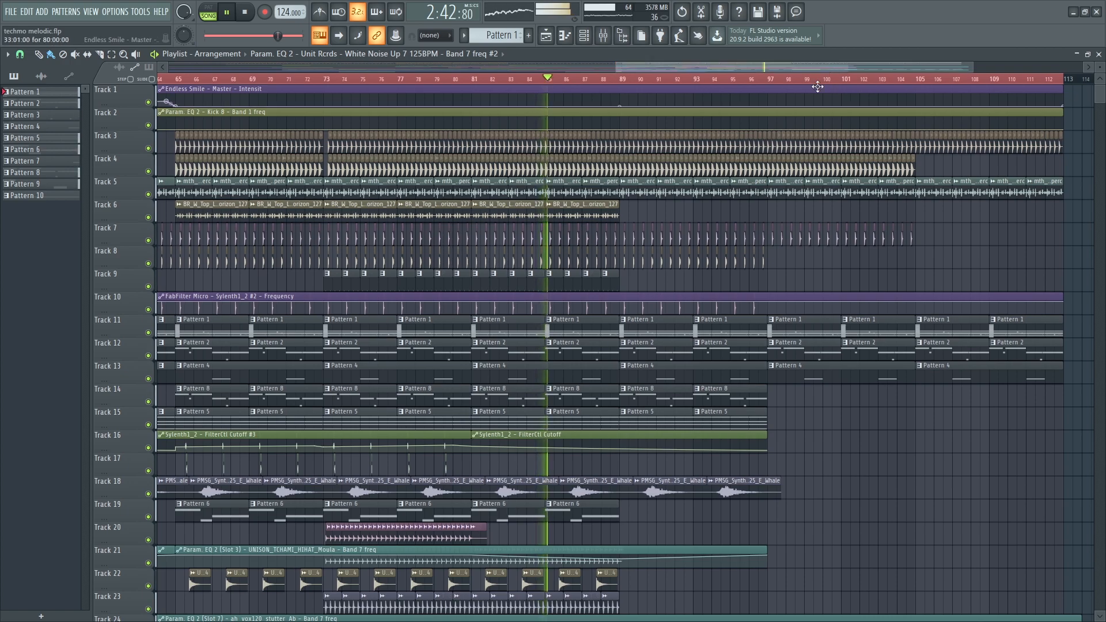
{"action": "scroll", "coordinate": [749, 344], "scroll_direction": "down", "scroll_amount": 8}
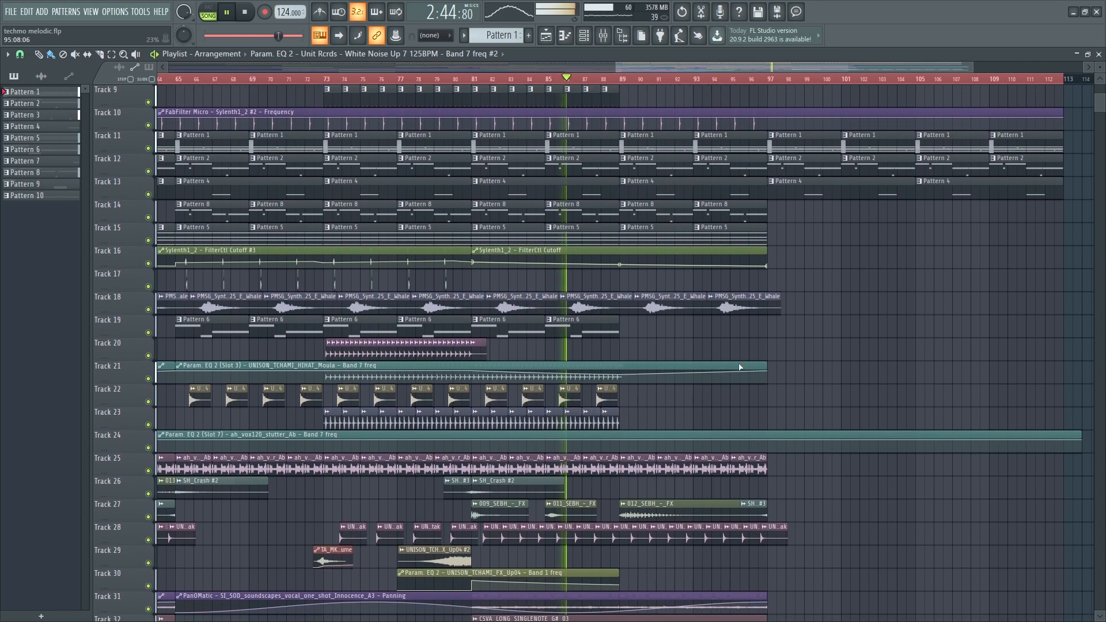
{"action": "scroll", "coordinate": [741, 368], "scroll_direction": "down", "scroll_amount": 5}
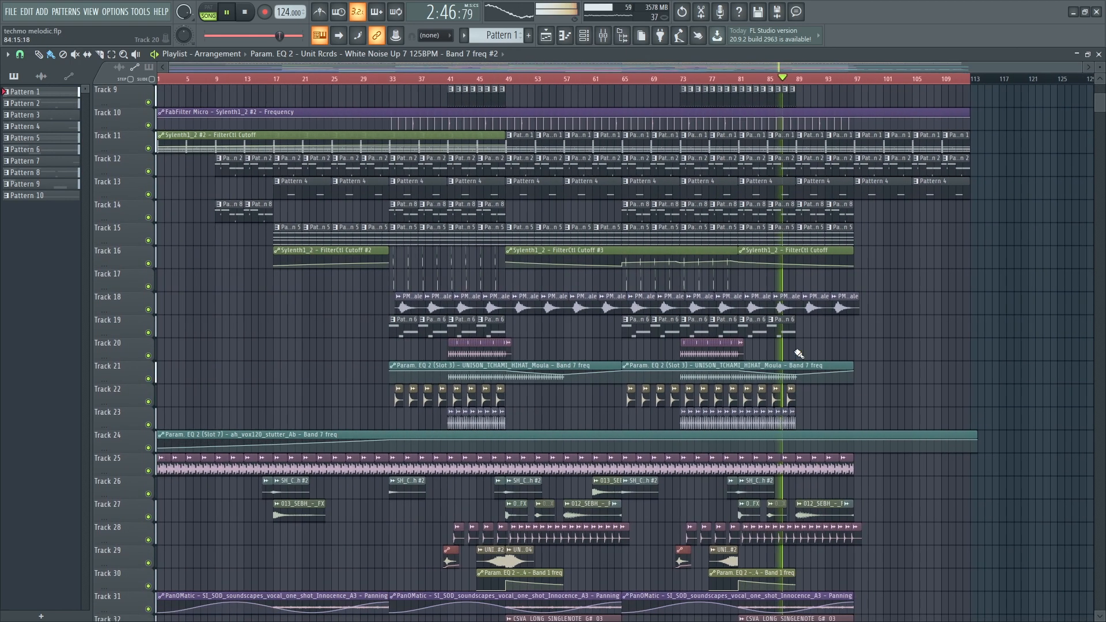
{"action": "scroll", "coordinate": [930, 322], "scroll_direction": "up", "scroll_amount": 8}
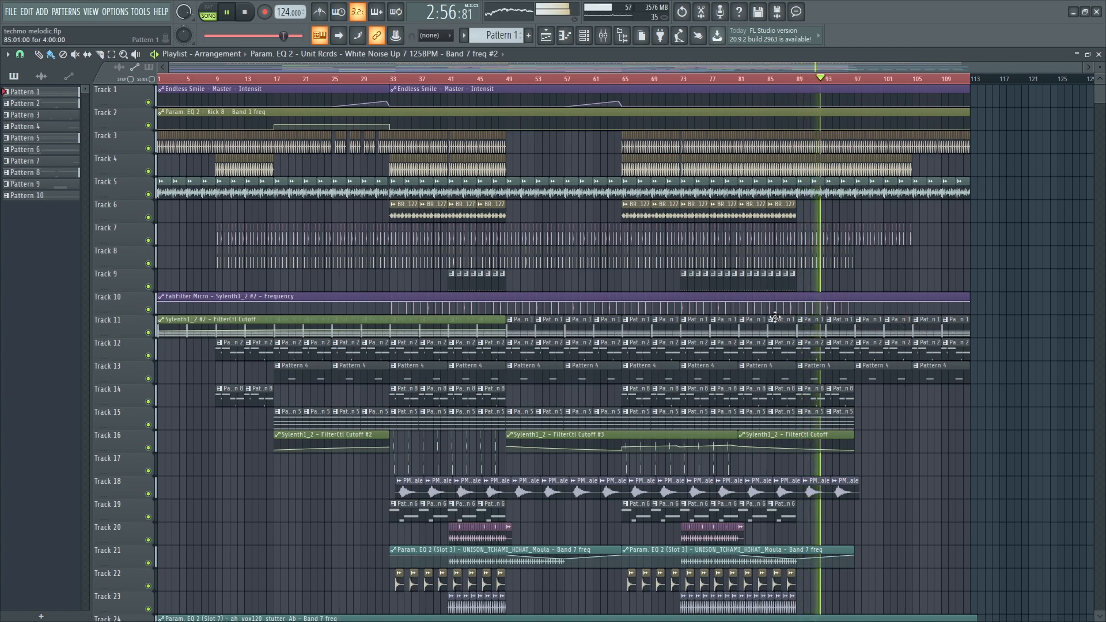
- Inspect Clap 10's channel settings and its mixer track, then close them
{"action": "double_click", "coordinate": [473, 236]}
{"action": "double_click", "coordinate": [355, 171]}
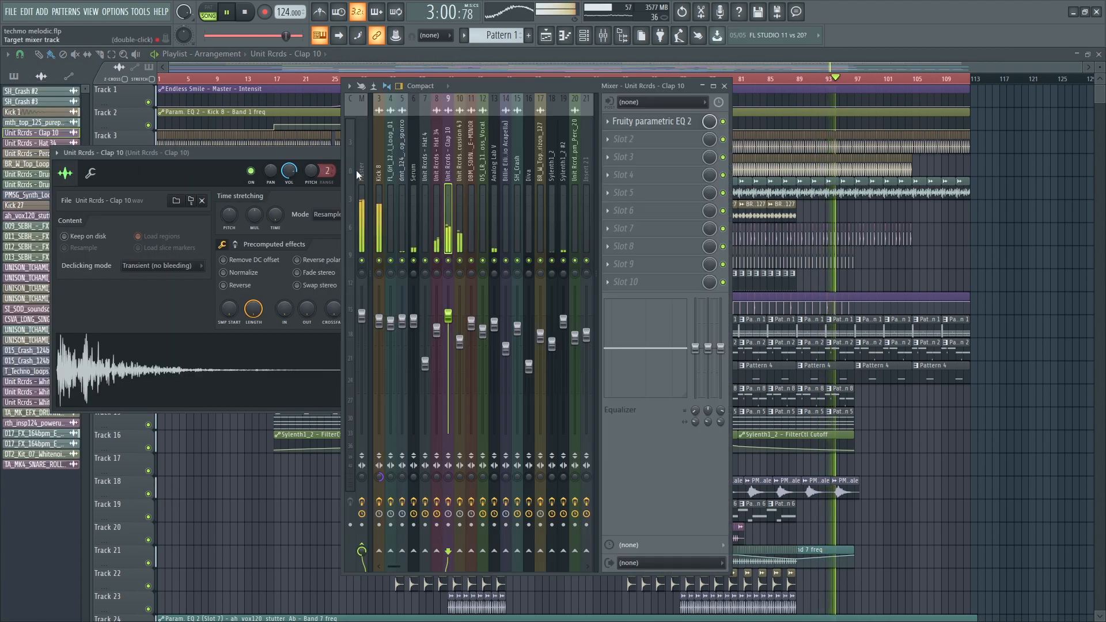
{"action": "key", "text": "Escape"}
{"action": "key", "text": "Escape"}
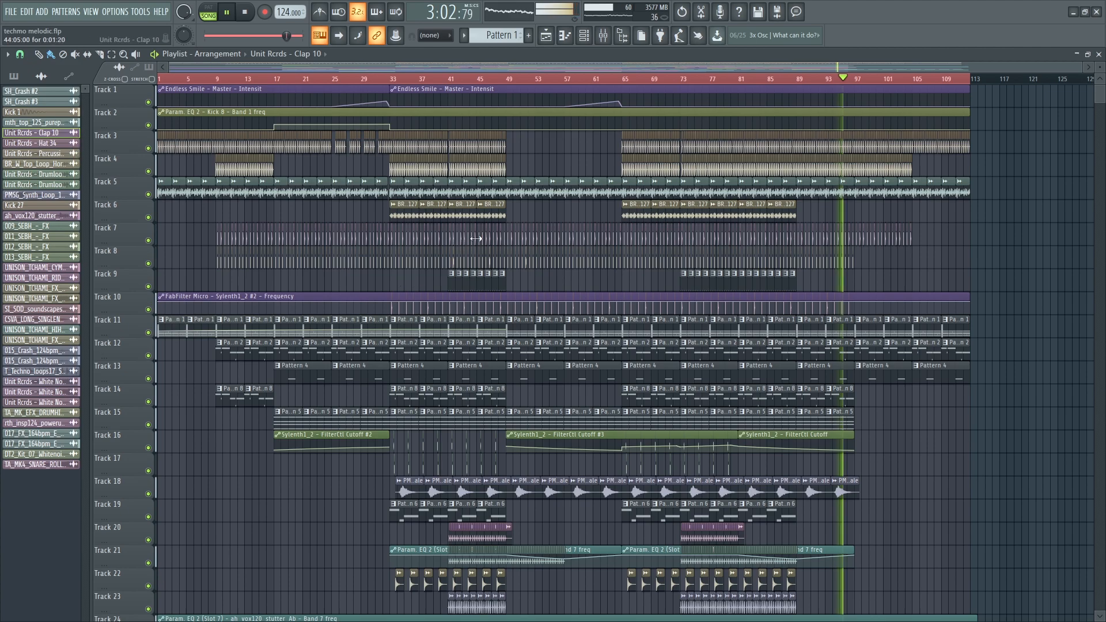
- Switch the picker to patterns and extend the time selection to bar 115
{"action": "left_click", "coordinate": [14, 76]}
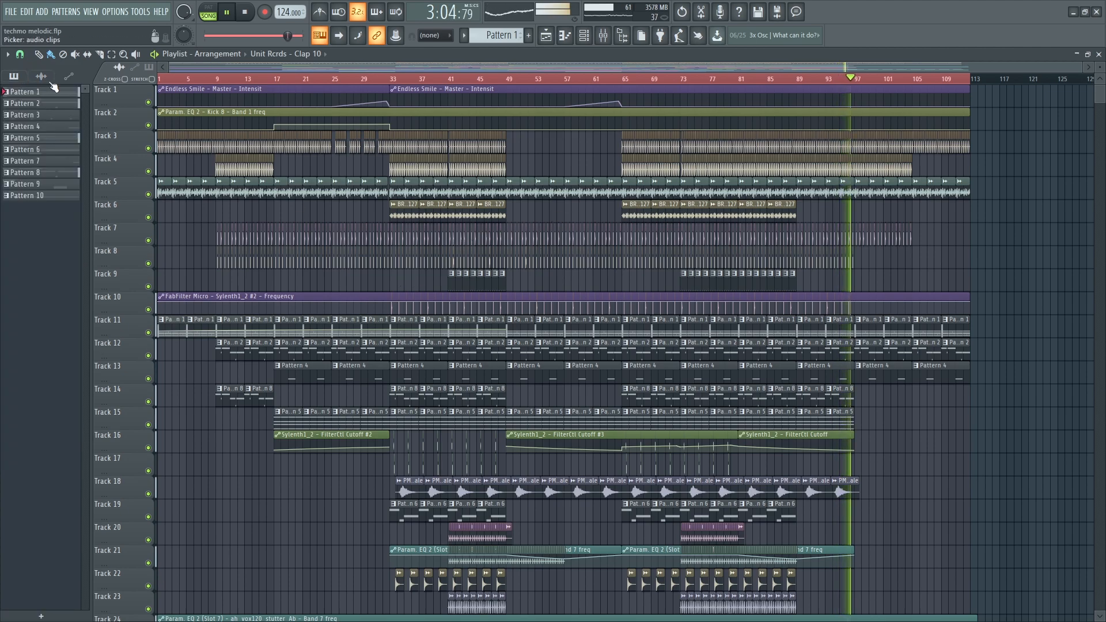
{"action": "scroll", "coordinate": [907, 245], "scroll_direction": "up", "scroll_amount": 5}
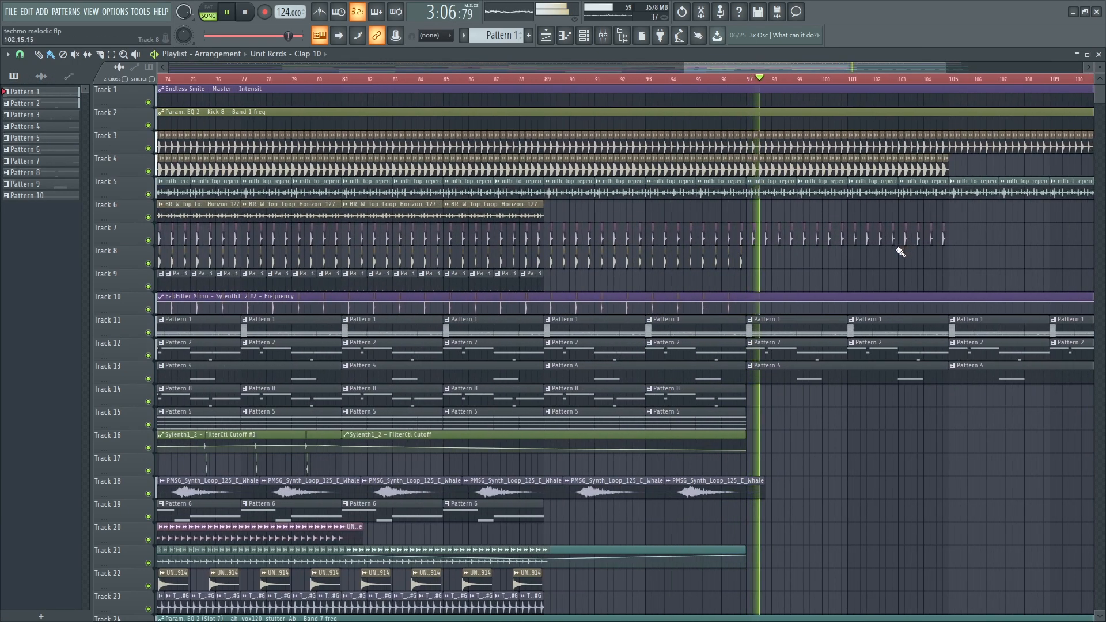
{"action": "scroll", "coordinate": [892, 259], "scroll_direction": "down", "scroll_amount": 2}
{"action": "left_click_drag", "start_coordinate": [768, 70], "coordinate": [801, 74]}
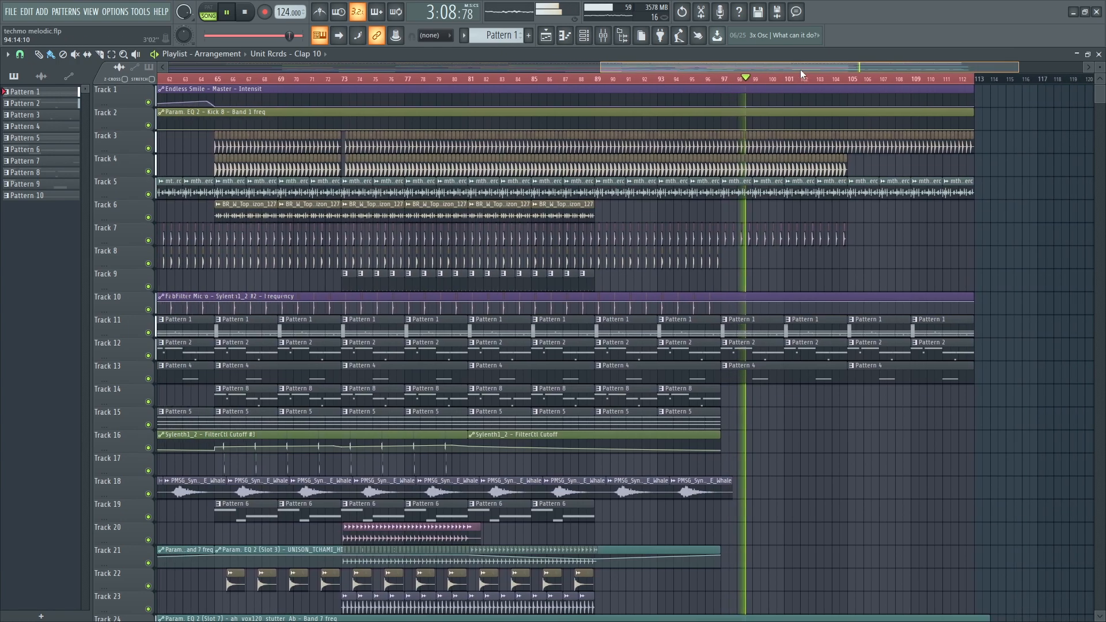
{"action": "scroll", "coordinate": [828, 420], "scroll_direction": "down", "scroll_amount": 8}
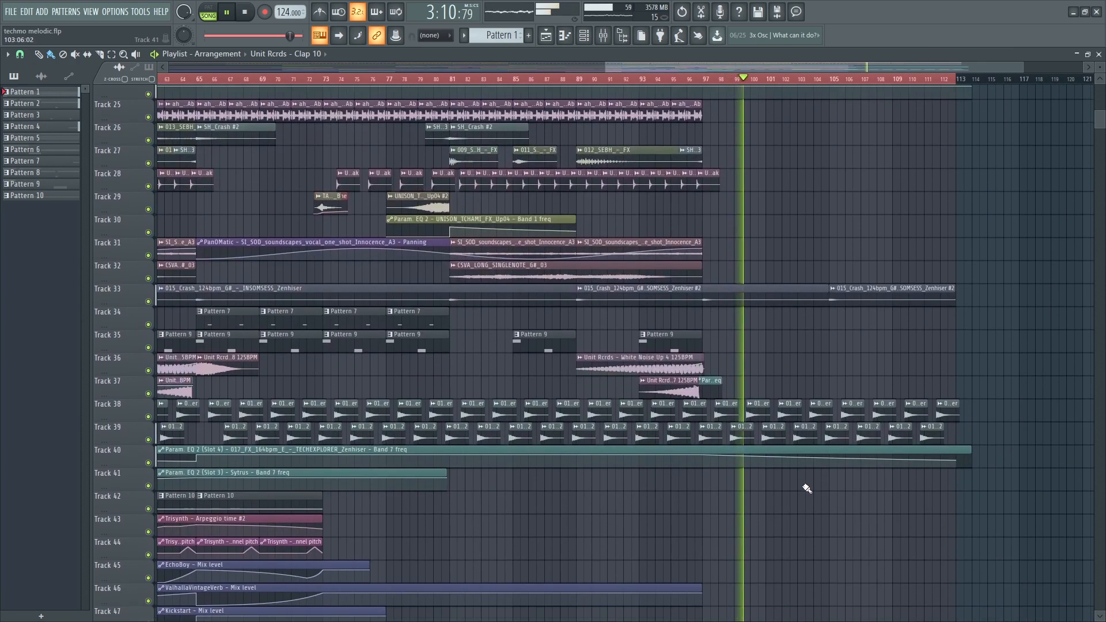
{"action": "scroll", "coordinate": [807, 488], "scroll_direction": "down", "scroll_amount": 1}
{"action": "scroll", "coordinate": [700, 403], "scroll_direction": "up", "scroll_amount": 6}
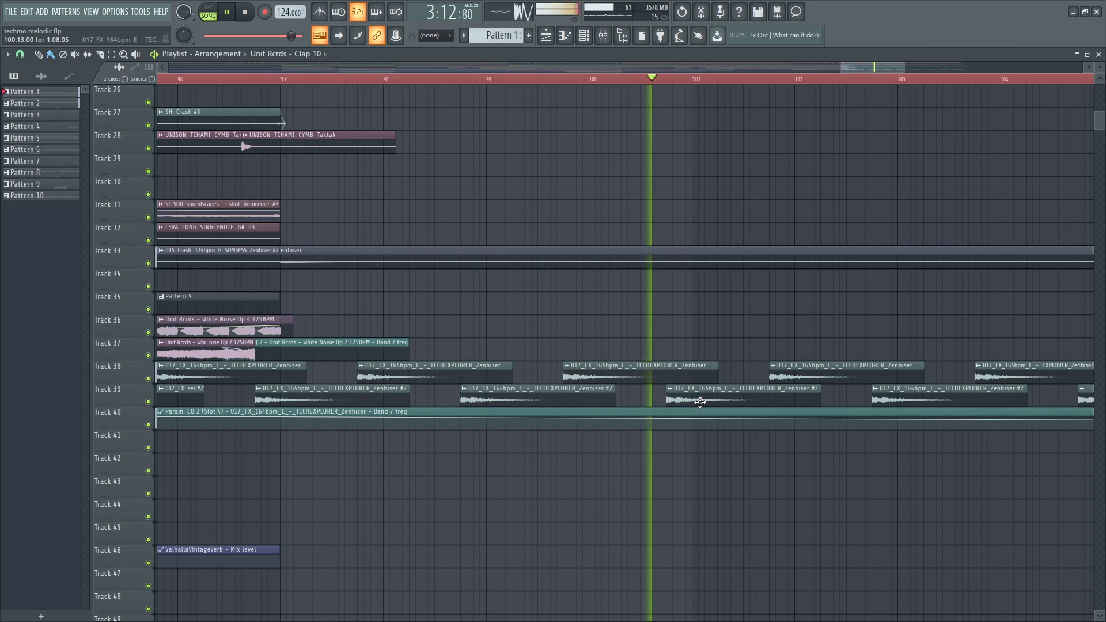
{"action": "scroll", "coordinate": [675, 400], "scroll_direction": "down", "scroll_amount": 6}
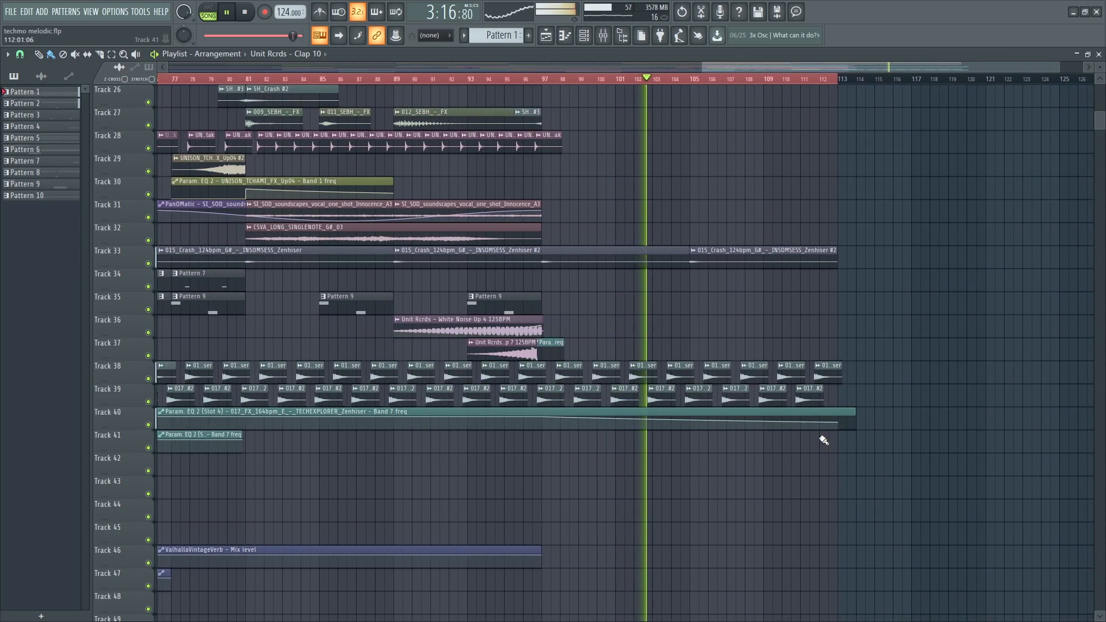
{"action": "scroll", "coordinate": [810, 460], "scroll_direction": "down", "scroll_amount": 3}
{"action": "scroll", "coordinate": [771, 467], "scroll_direction": "up", "scroll_amount": 3}
{"action": "scroll", "coordinate": [801, 447], "scroll_direction": "up", "scroll_amount": 6}
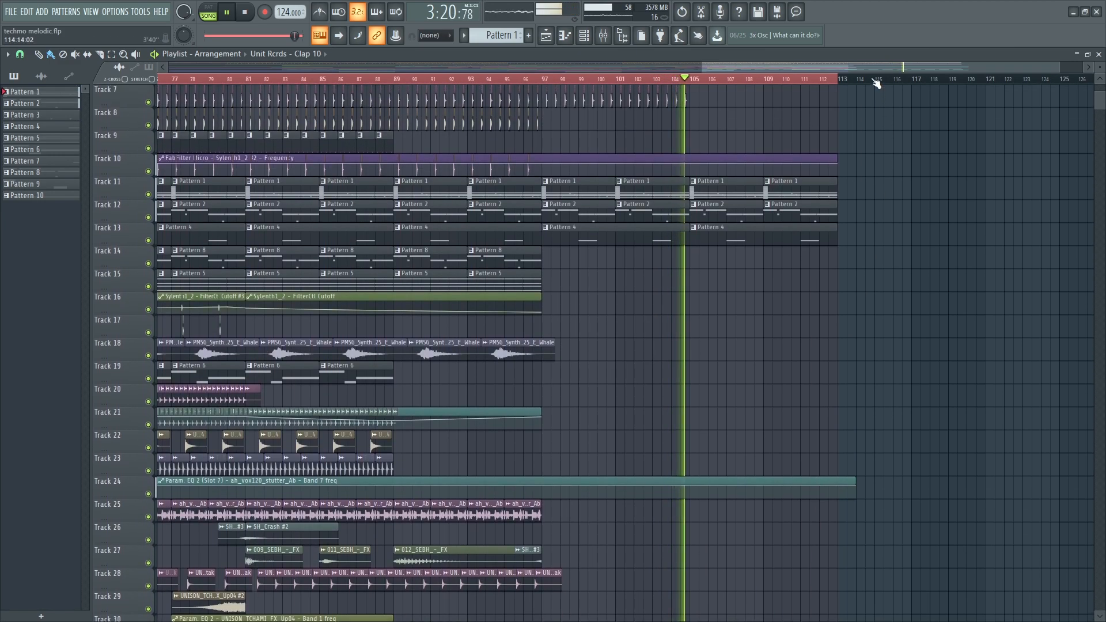
{"action": "left_click", "coordinate": [876, 83], "text": "ctrl+shift"}
- Follow playback to the song's end near bar 113 and stop it
{"action": "scroll", "coordinate": [848, 223], "scroll_direction": "up", "scroll_amount": 3}
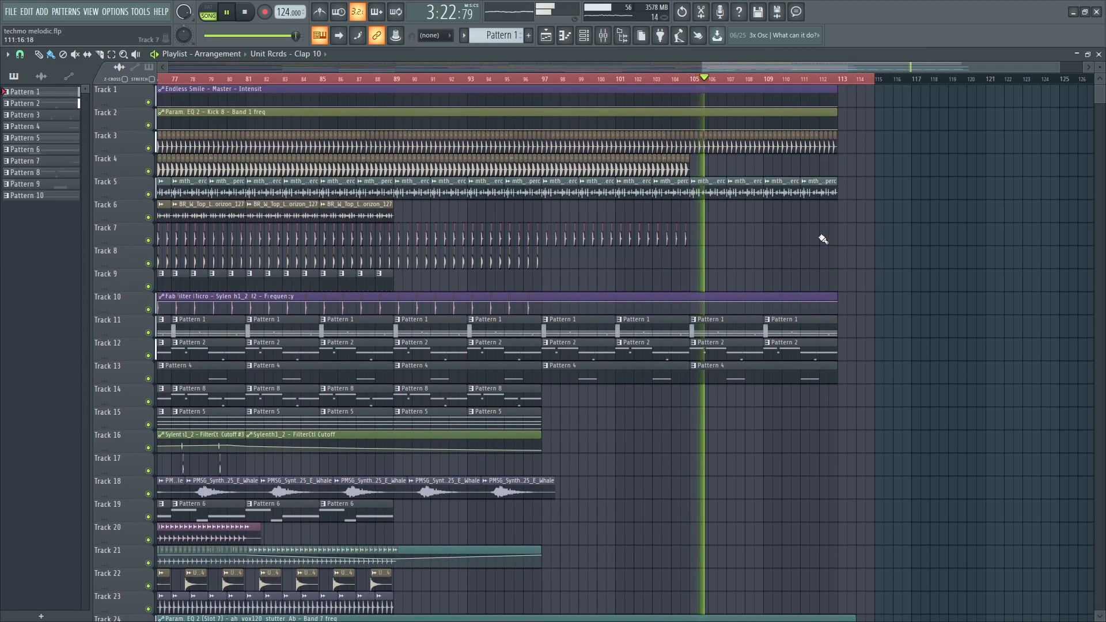
{"action": "scroll", "coordinate": [825, 240], "scroll_direction": "down", "scroll_amount": 5}
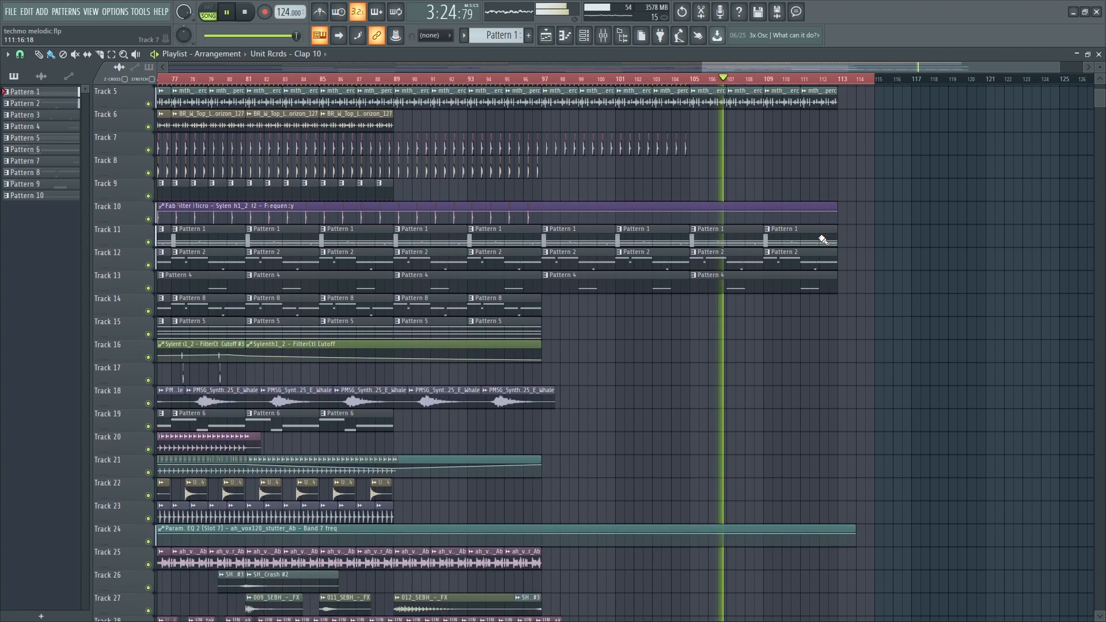
{"action": "scroll", "coordinate": [825, 239], "scroll_direction": "down", "scroll_amount": 1}
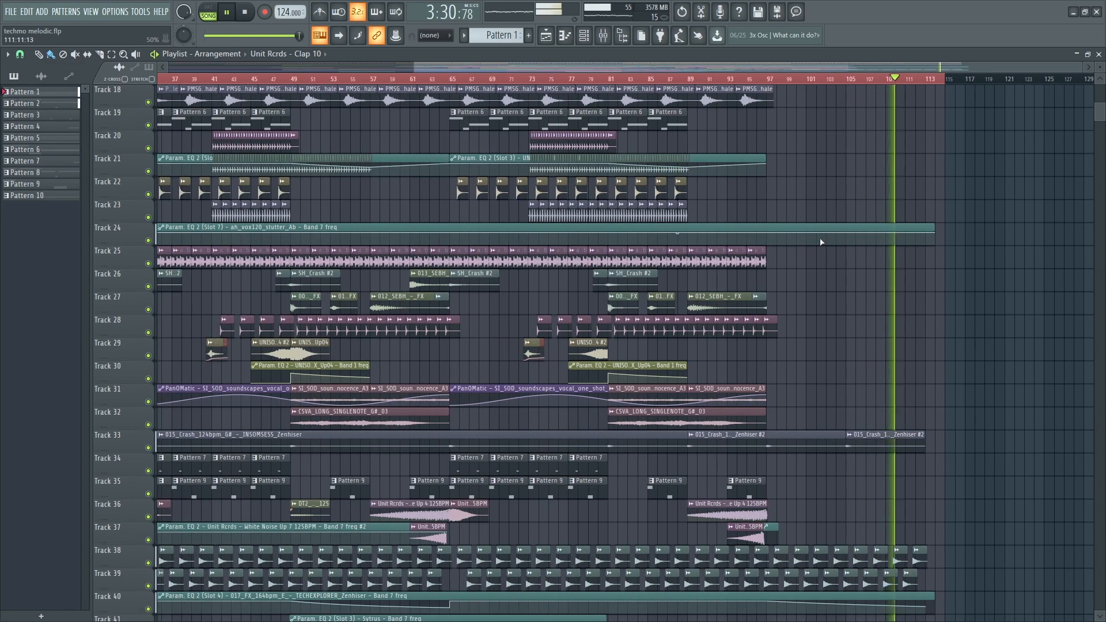
{"action": "scroll", "coordinate": [824, 241], "scroll_direction": "down", "scroll_amount": 4}
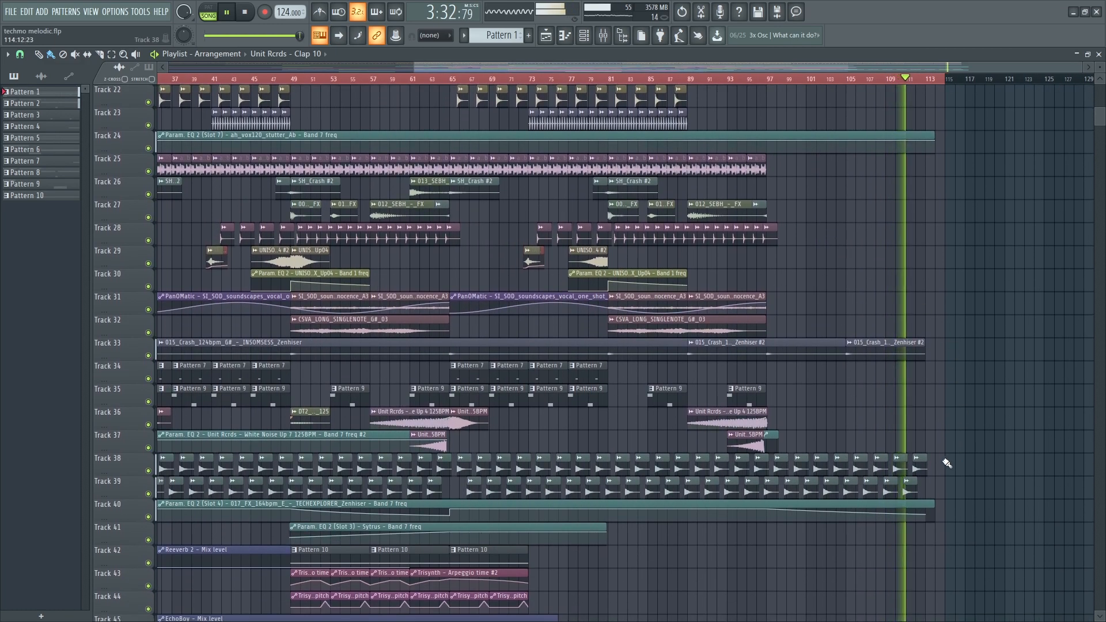
{"action": "scroll", "coordinate": [929, 466], "scroll_direction": "down", "scroll_amount": 5}
{"action": "scroll", "coordinate": [924, 461], "scroll_direction": "down", "scroll_amount": 2}
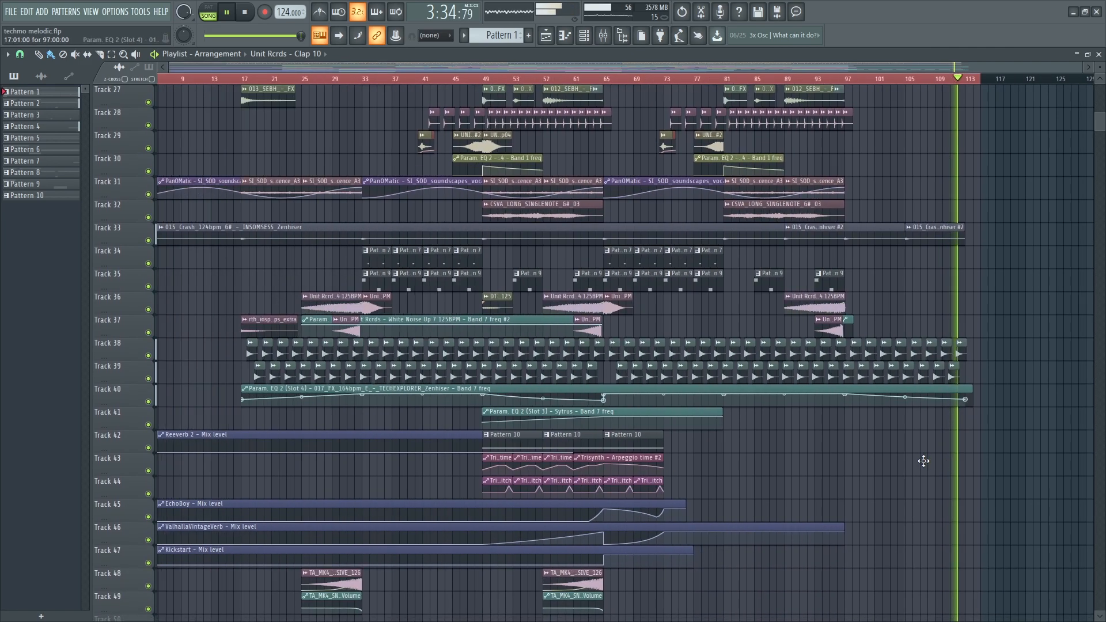
{"action": "scroll", "coordinate": [924, 461], "scroll_direction": "down", "scroll_amount": 1}
{"action": "scroll", "coordinate": [781, 323], "scroll_direction": "up", "scroll_amount": 5}
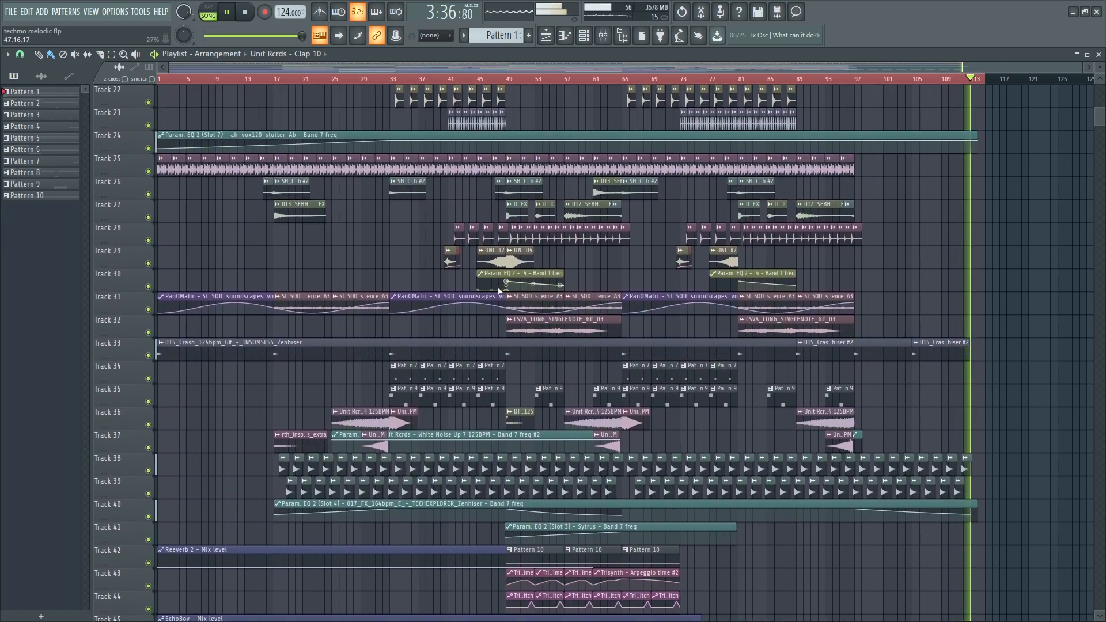
{"action": "left_click", "coordinate": [246, 13]}
{"action": "scroll", "coordinate": [118, 186], "scroll_direction": "up", "scroll_amount": 20}
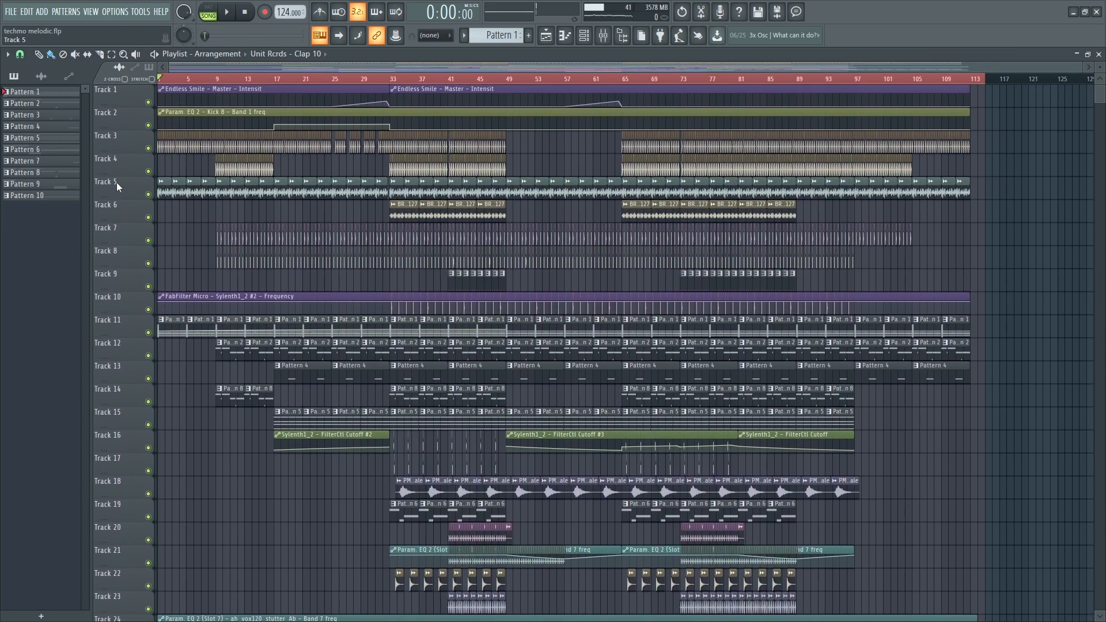
{"action": "scroll", "coordinate": [118, 185], "scroll_direction": "up", "scroll_amount": 4}
- Solo Track 1, then bring Tracks 2 and 3 back into the mix
{"action": "right_click", "coordinate": [150, 102]}
{"action": "left_click", "coordinate": [149, 125]}
{"action": "left_click", "coordinate": [149, 148]}
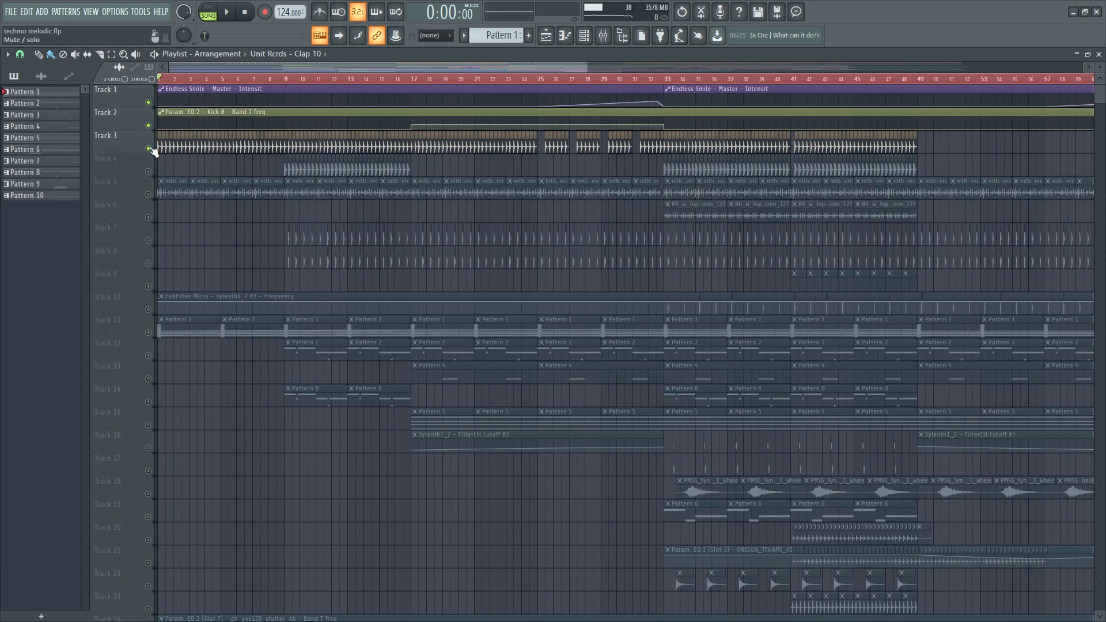
- Inspect the LFOTool on Kick 27's mixer insert 24, then close all windows
{"action": "double_click", "coordinate": [166, 146]}
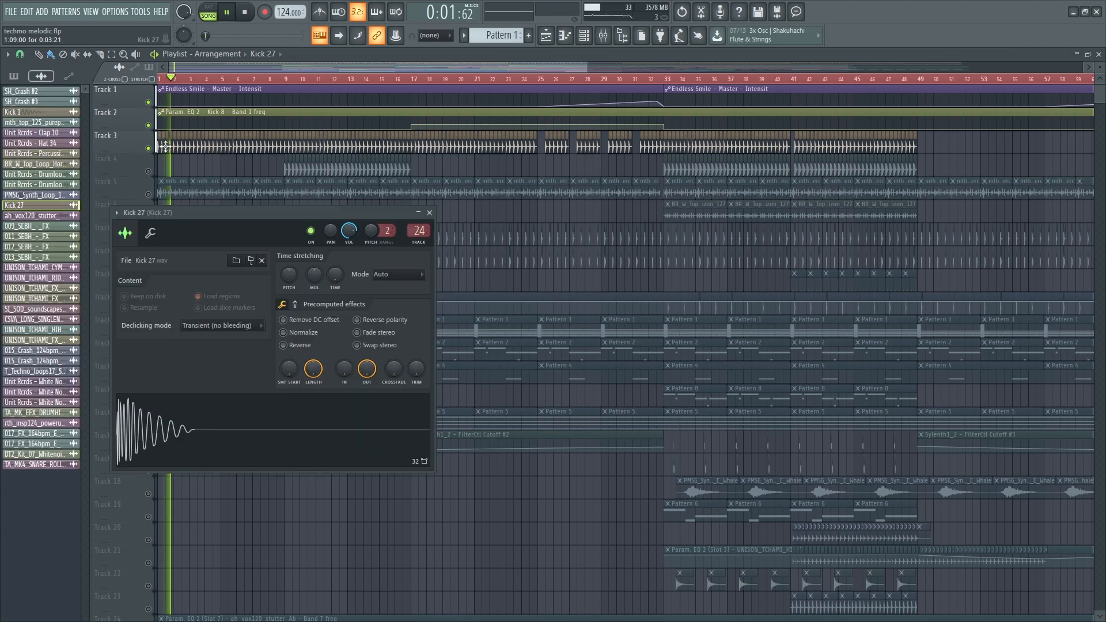
{"action": "double_click", "coordinate": [420, 231]}
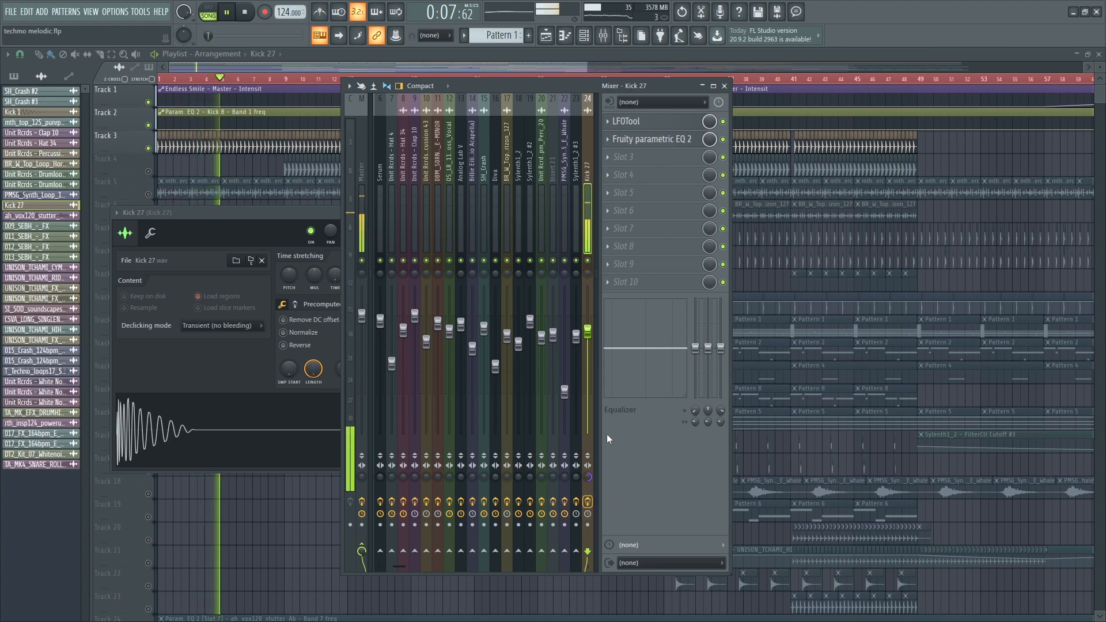
{"action": "left_click", "coordinate": [659, 123]}
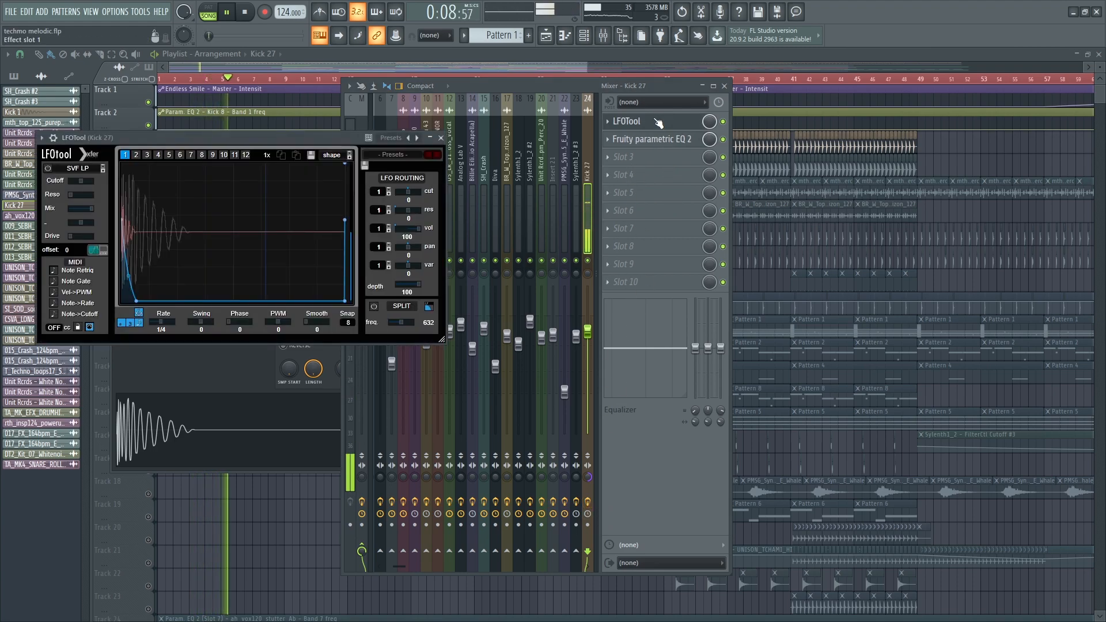
{"action": "left_click", "coordinate": [728, 122]}
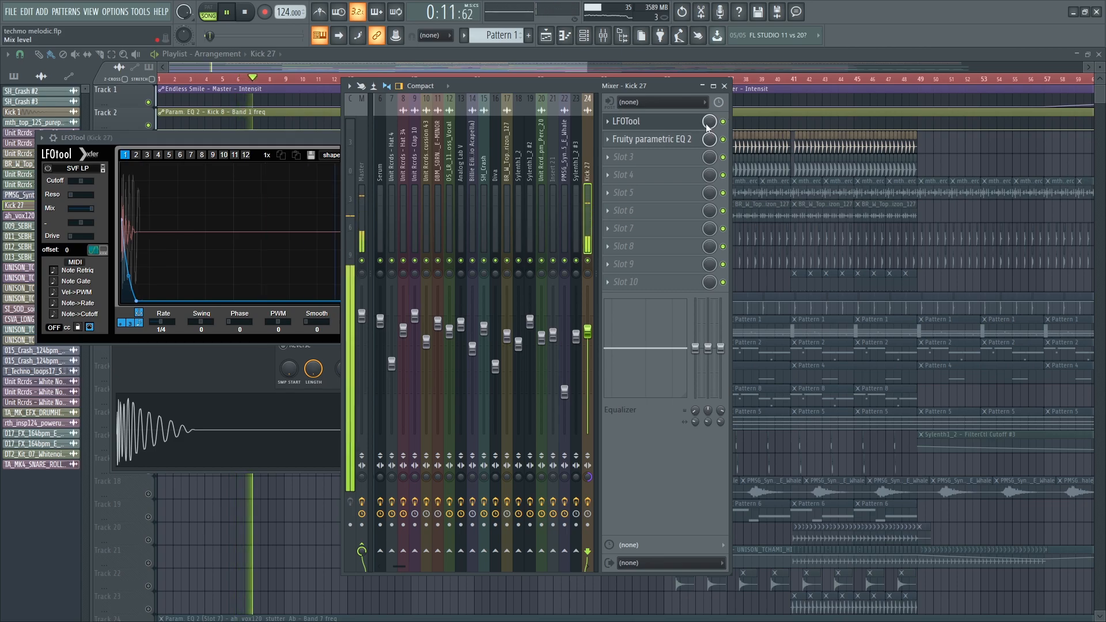
{"action": "left_click_drag", "start_coordinate": [253, 137], "coordinate": [331, 451]}
{"action": "key", "text": "F12"}
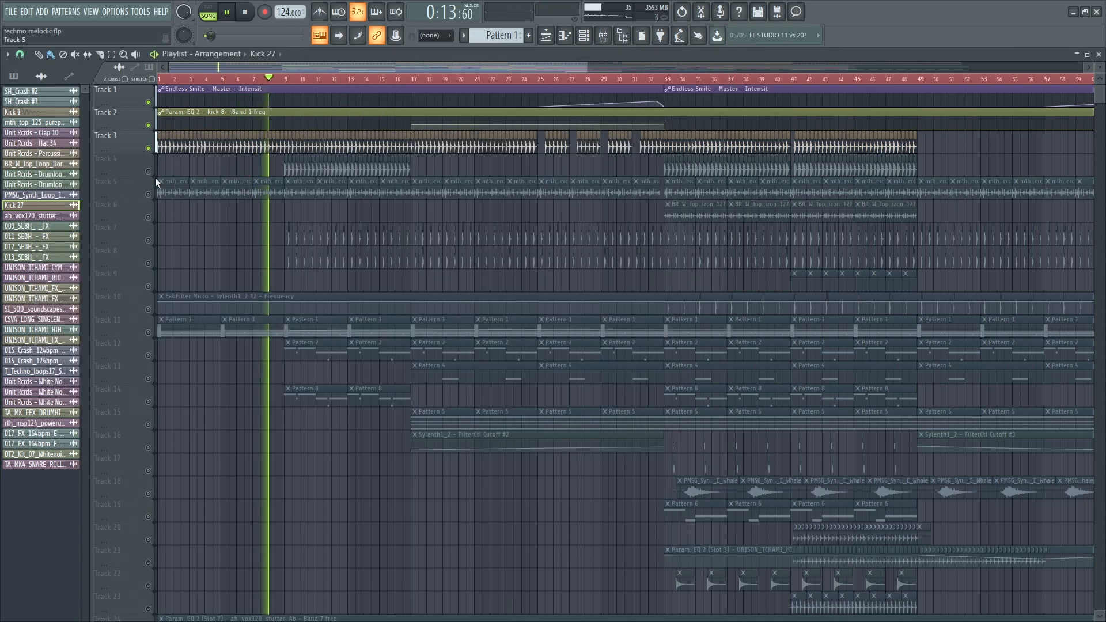
{"action": "scroll", "coordinate": [507, 173], "scroll_direction": "up", "scroll_amount": 3}
- Inspect the LFOTool on Kick 1's mixer insert, then close the windows
{"action": "double_click", "coordinate": [517, 171]}
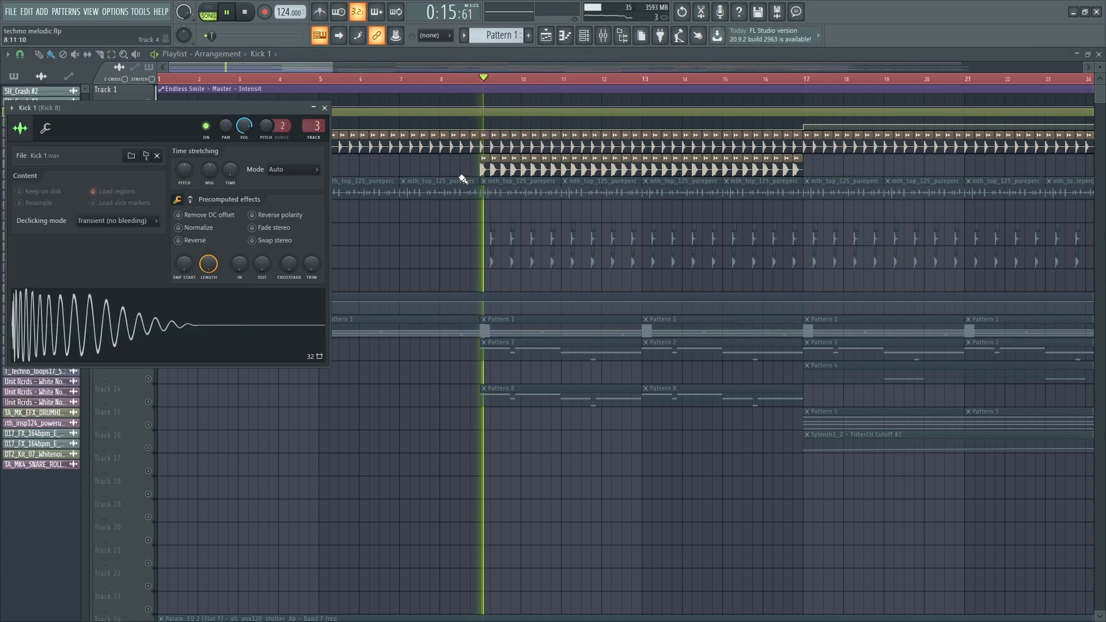
{"action": "double_click", "coordinate": [319, 128]}
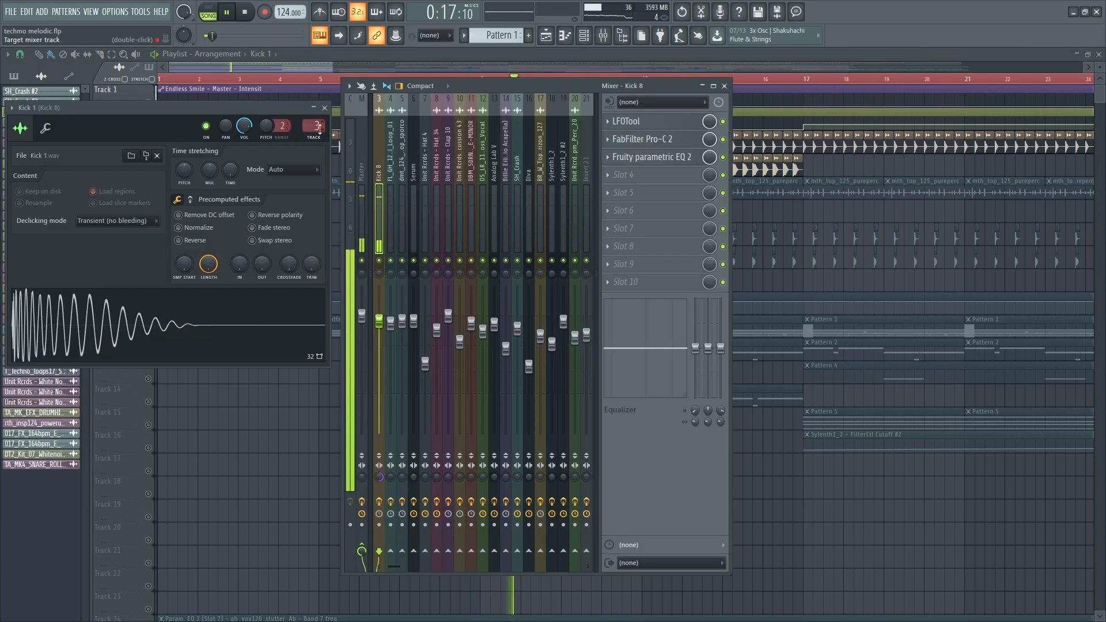
{"action": "left_click", "coordinate": [676, 128]}
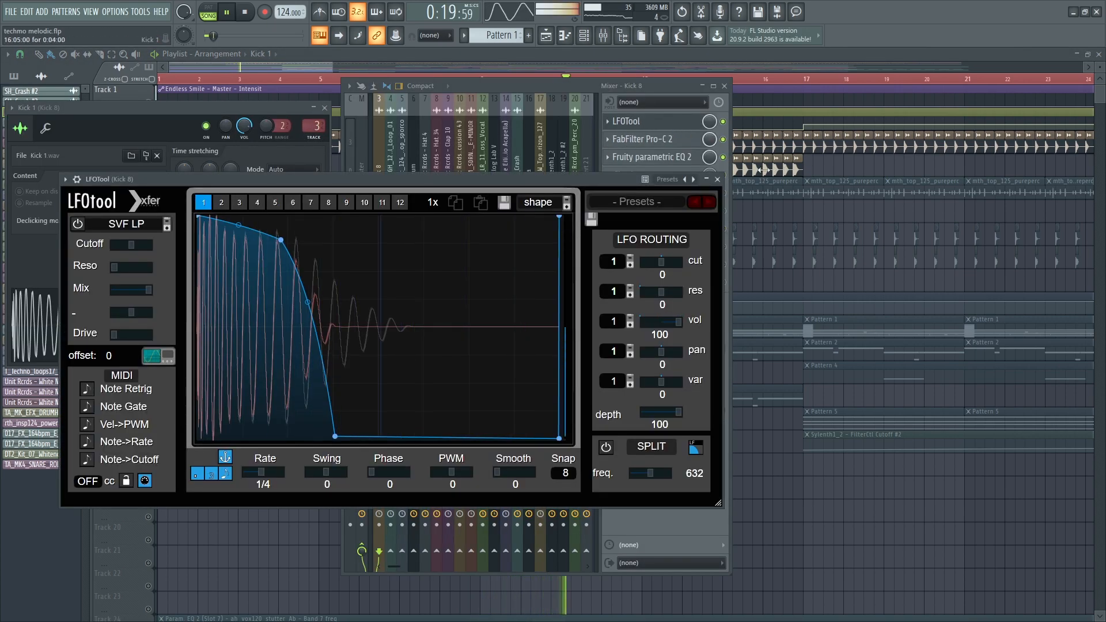
{"action": "left_click", "coordinate": [718, 180]}
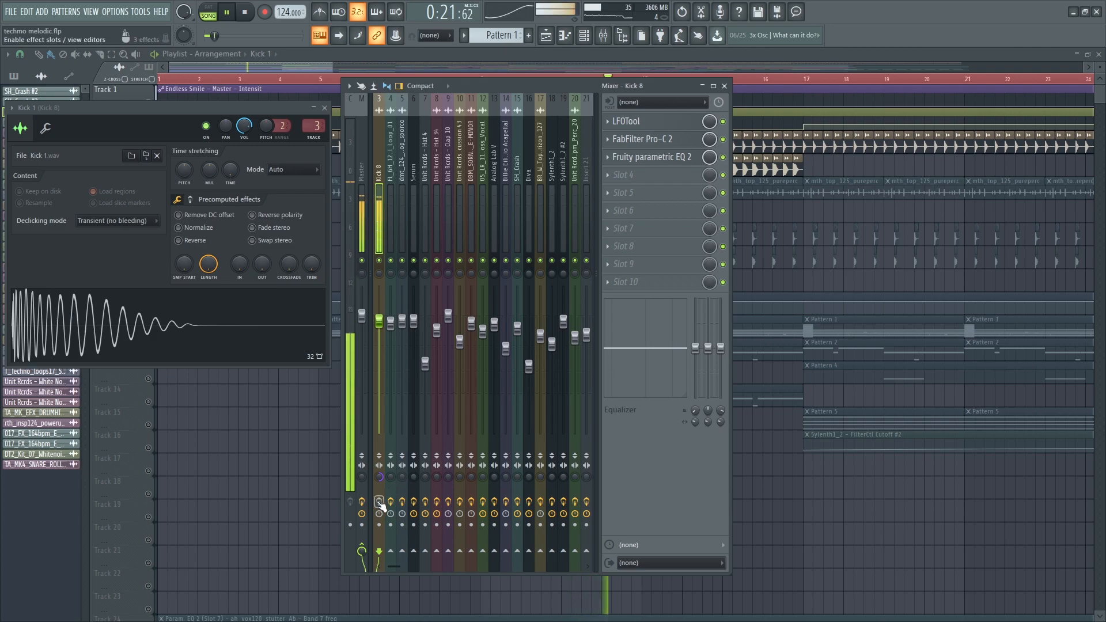
{"action": "key", "text": "F12"}
- Loop bars 9 to 17 and unmute Track 7
{"action": "left_click_drag", "start_coordinate": [484, 80], "coordinate": [809, 85]}
{"action": "left_click", "coordinate": [385, 266], "text": "ctrl"}
{"action": "left_click", "coordinate": [148, 241]}
- Check Clap 10's Fruity parametric EQ 2, then restart playback from bar 9
{"action": "double_click", "coordinate": [493, 237]}
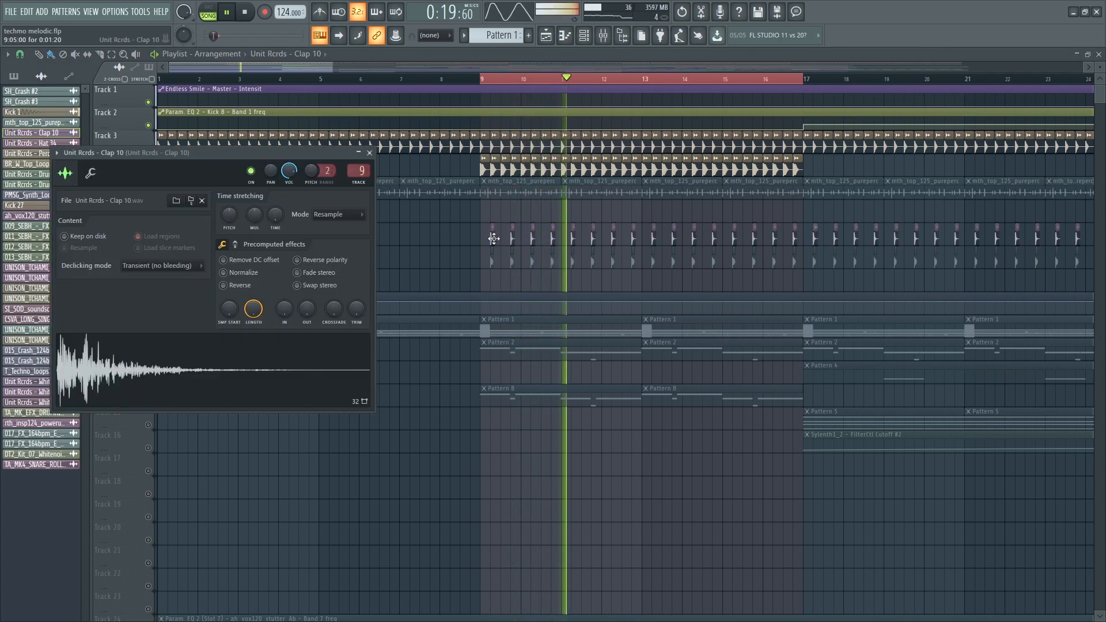
{"action": "key", "text": "space"}
{"action": "key", "text": "F9"}
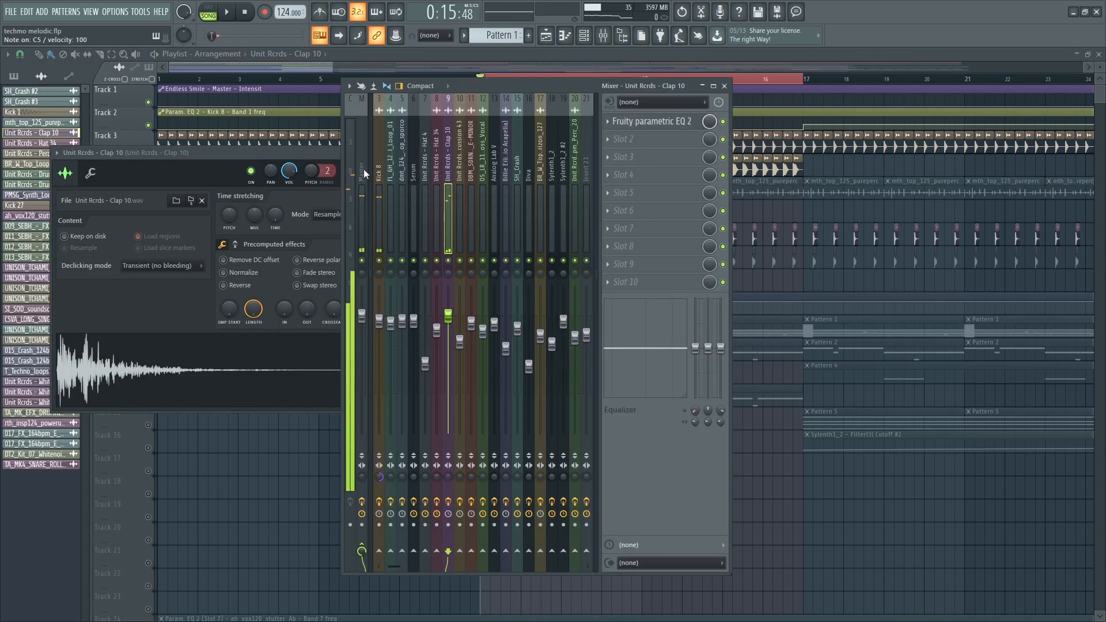
{"action": "left_click", "coordinate": [669, 125]}
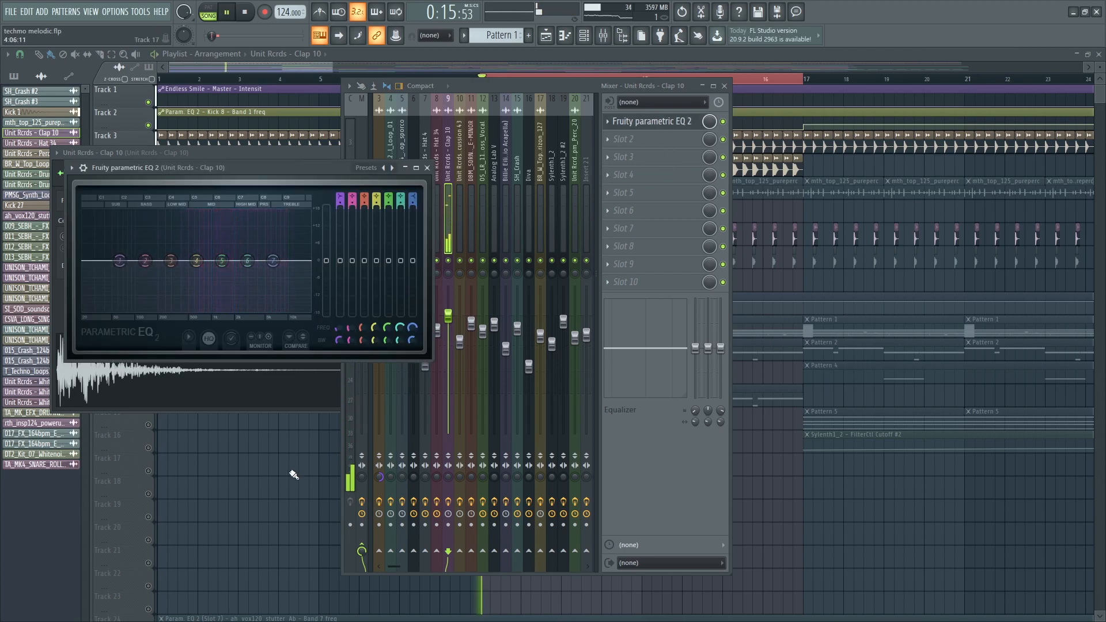
{"action": "key", "text": "F12"}
{"action": "key", "text": "space"}
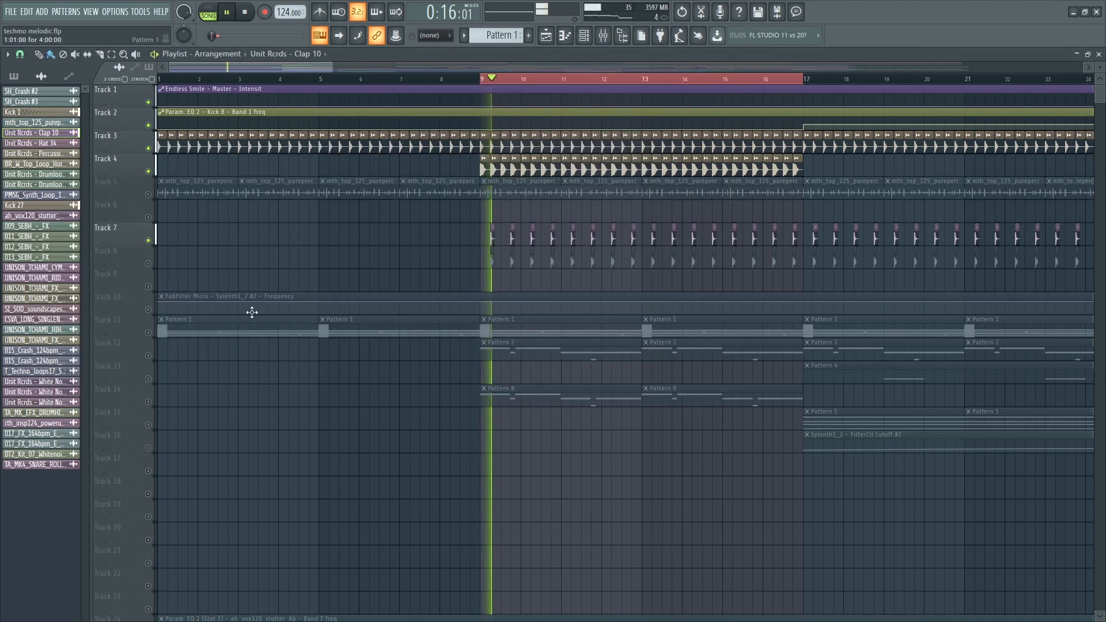
- Toggle Tracks 8, 1, 2, 7, 4, 3 and 5 so Tracks 3, 4 and 5 play again
{"action": "left_click", "coordinate": [151, 258]}
{"action": "scroll", "coordinate": [573, 267], "scroll_direction": "up", "scroll_amount": 3}
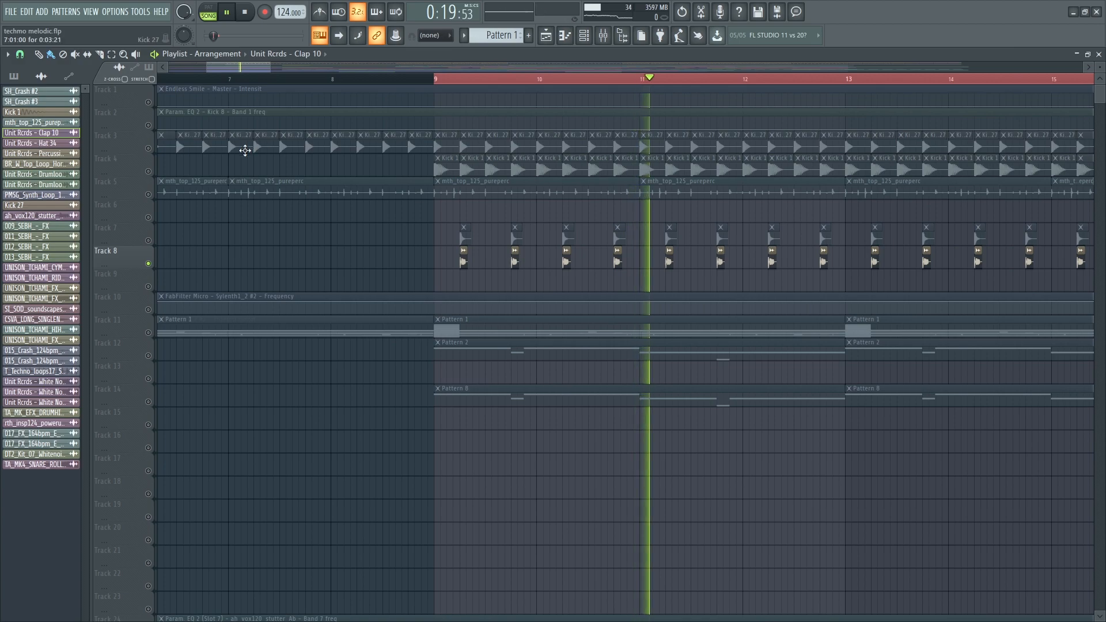
{"action": "left_click", "coordinate": [151, 102]}
{"action": "left_click", "coordinate": [149, 126]}
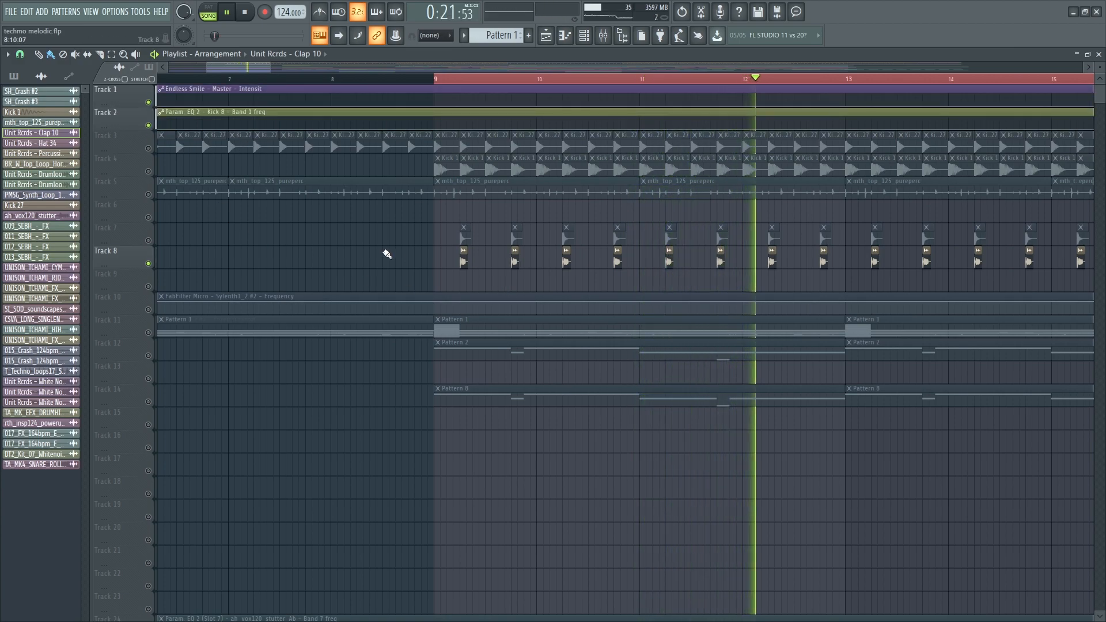
{"action": "left_click", "coordinate": [150, 242]}
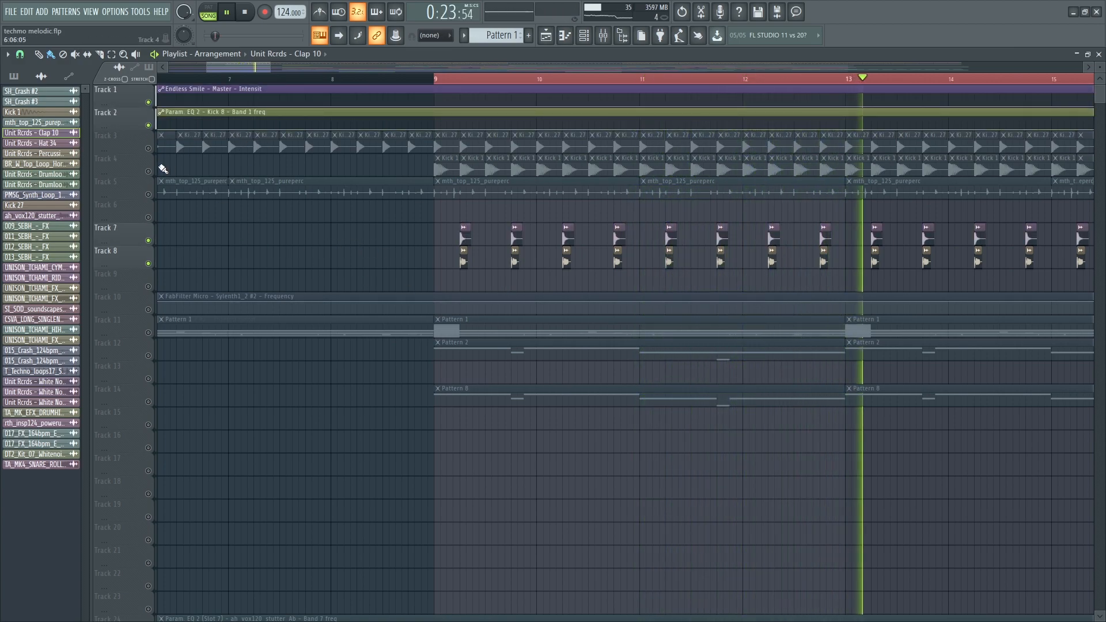
{"action": "left_click", "coordinate": [149, 172]}
{"action": "left_click", "coordinate": [149, 149]}
{"action": "scroll", "coordinate": [230, 248], "scroll_direction": "down", "scroll_amount": 4}
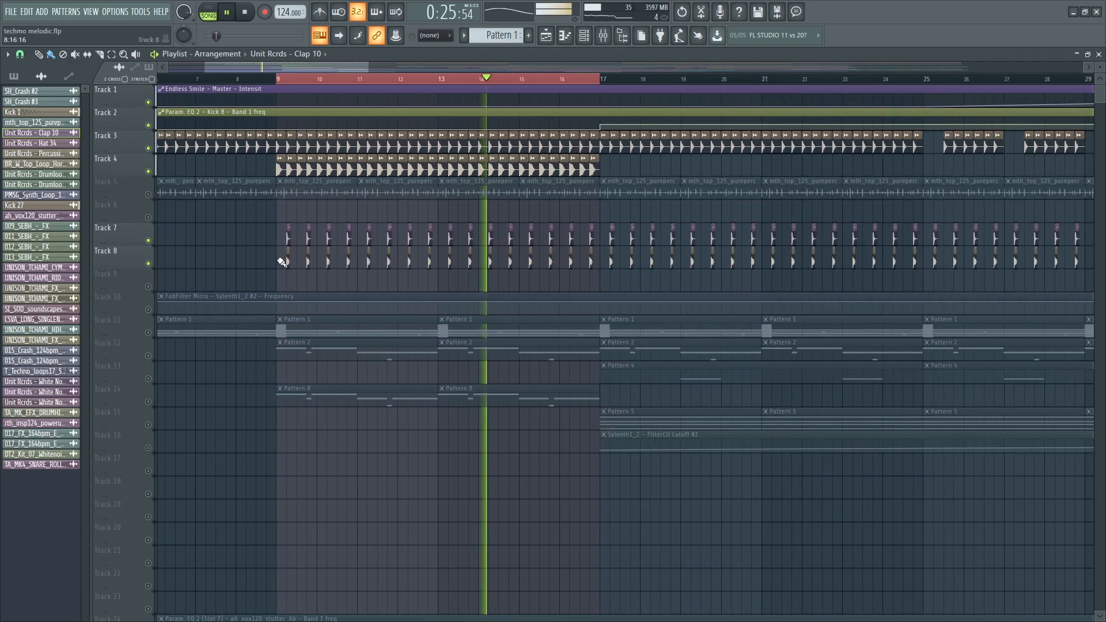
{"action": "left_click", "coordinate": [148, 195]}
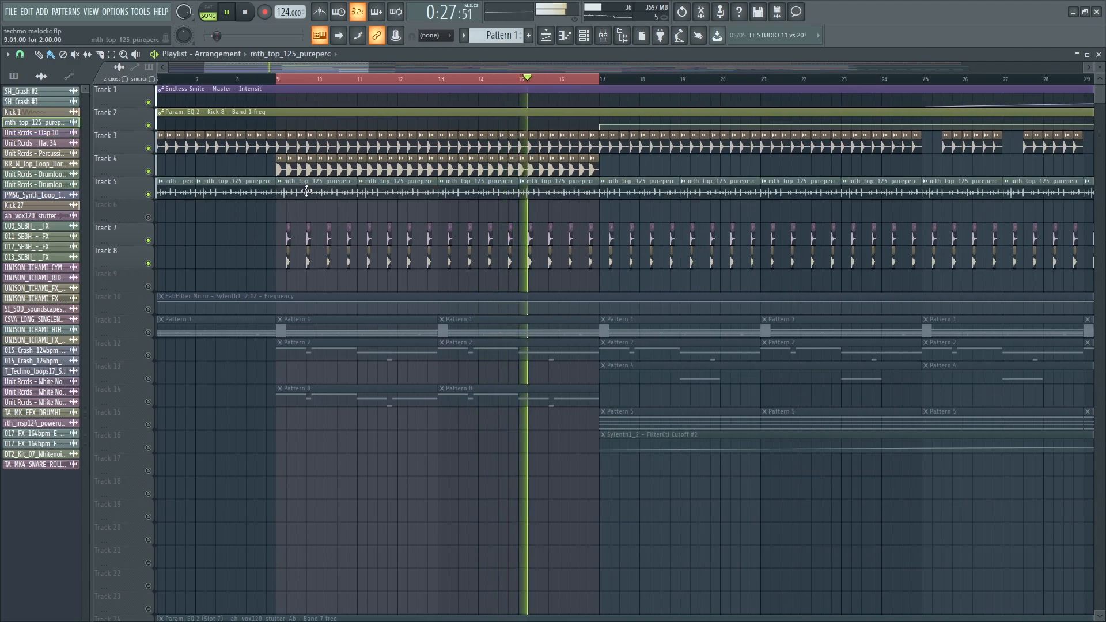
- Inspect the Fruity parametric EQ 2 on mth_top_125_pureperc's mixer insert, then close it
{"action": "double_click", "coordinate": [288, 188]}
{"action": "double_click", "coordinate": [312, 156]}
{"action": "left_click", "coordinate": [651, 143]}
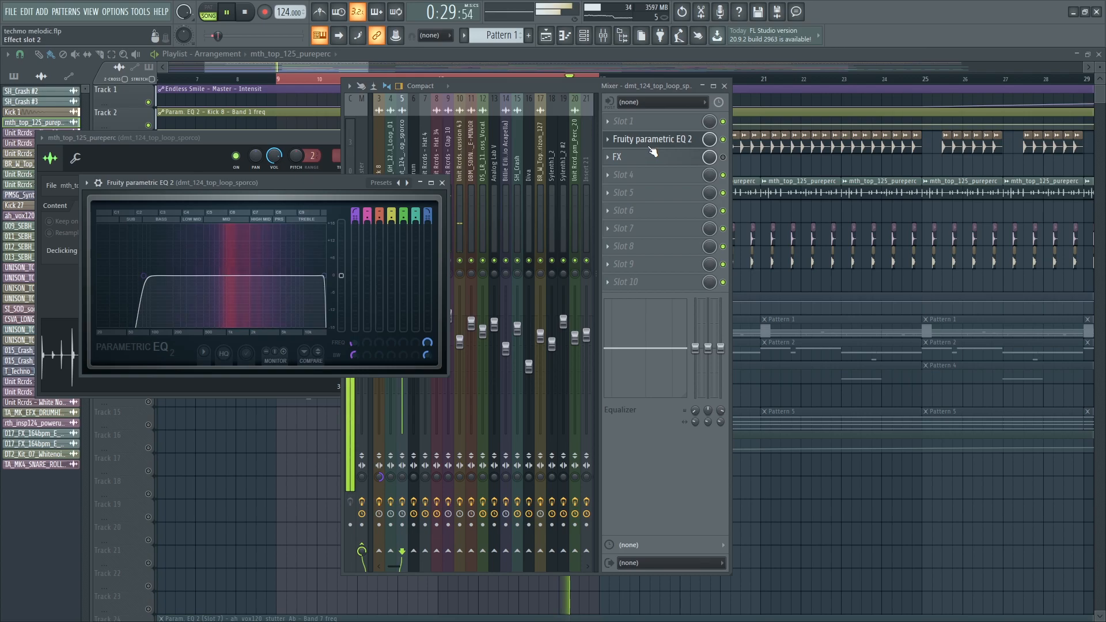
{"action": "key", "text": "Escape"}
{"action": "key", "text": "Escape"}
{"action": "key", "text": "Escape"}
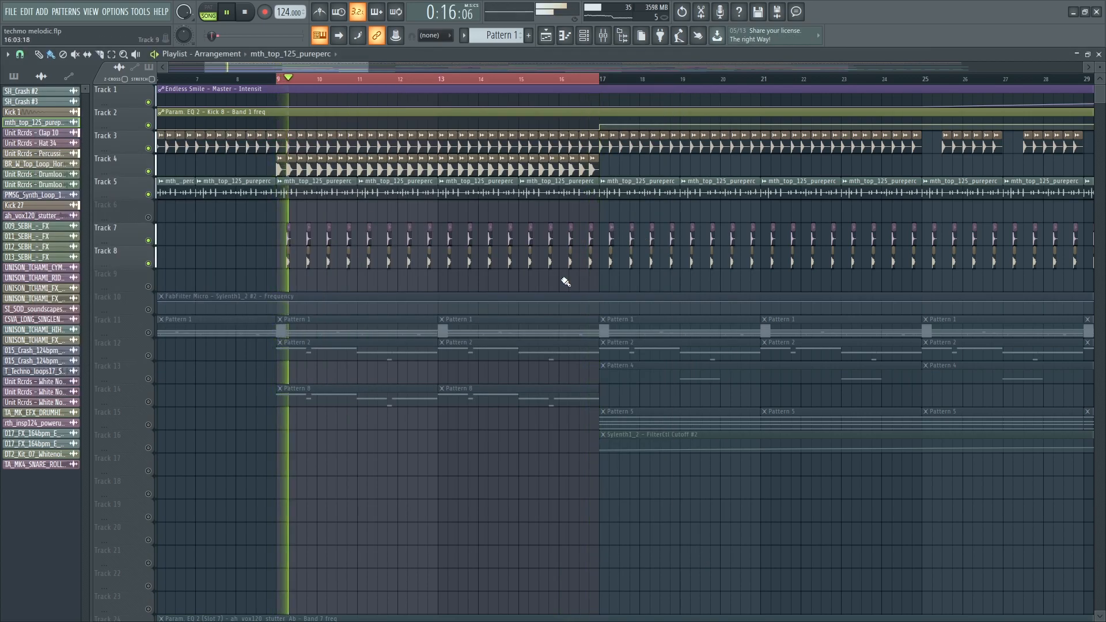
- Stop playback and set the loop range to bars 33–49
{"action": "scroll", "coordinate": [460, 324], "scroll_direction": "down", "scroll_amount": 5}
{"action": "scroll", "coordinate": [484, 320], "scroll_direction": "down", "scroll_amount": 4}
{"action": "key", "text": "space"}
{"action": "left_click_drag", "start_coordinate": [528, 82], "coordinate": [716, 117]}
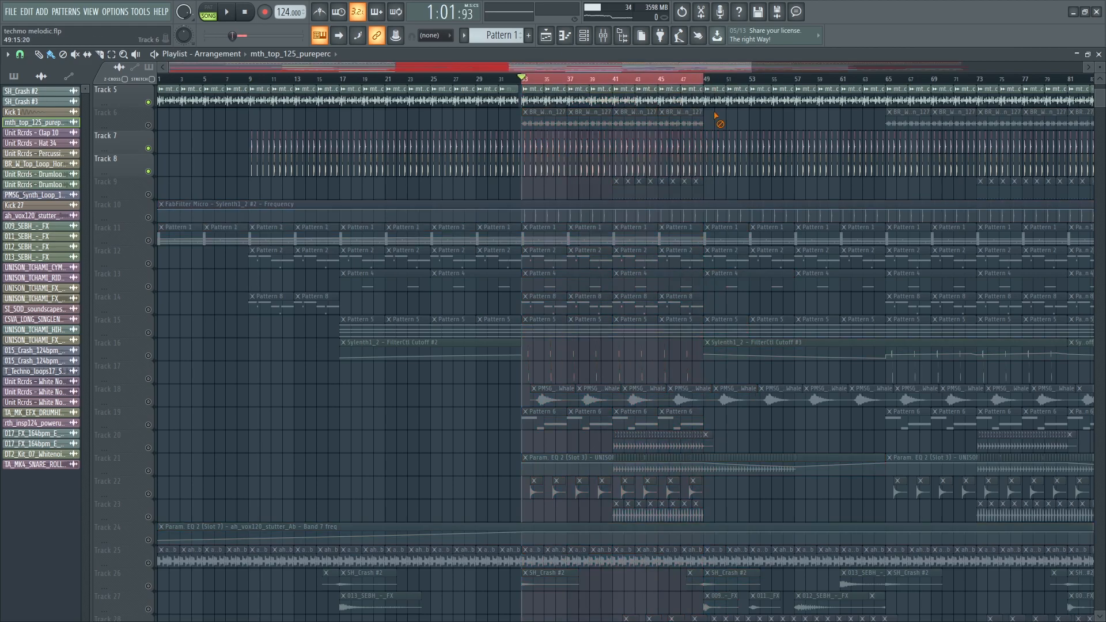
- Start playback from bar 33 and unmute Track 16's Sylenth cutoff automation and Track 17
{"action": "key", "text": "space"}
{"action": "scroll", "coordinate": [728, 188], "scroll_direction": "up", "scroll_amount": 4}
{"action": "scroll", "coordinate": [514, 188], "scroll_direction": "up", "scroll_amount": 5}
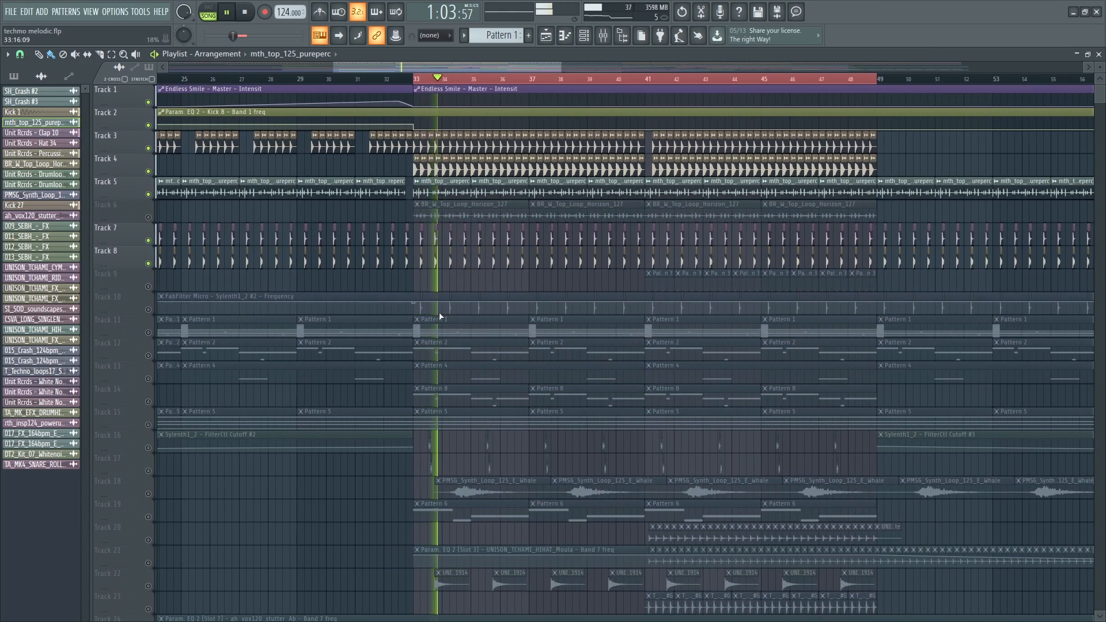
{"action": "scroll", "coordinate": [535, 424], "scroll_direction": "down", "scroll_amount": 3}
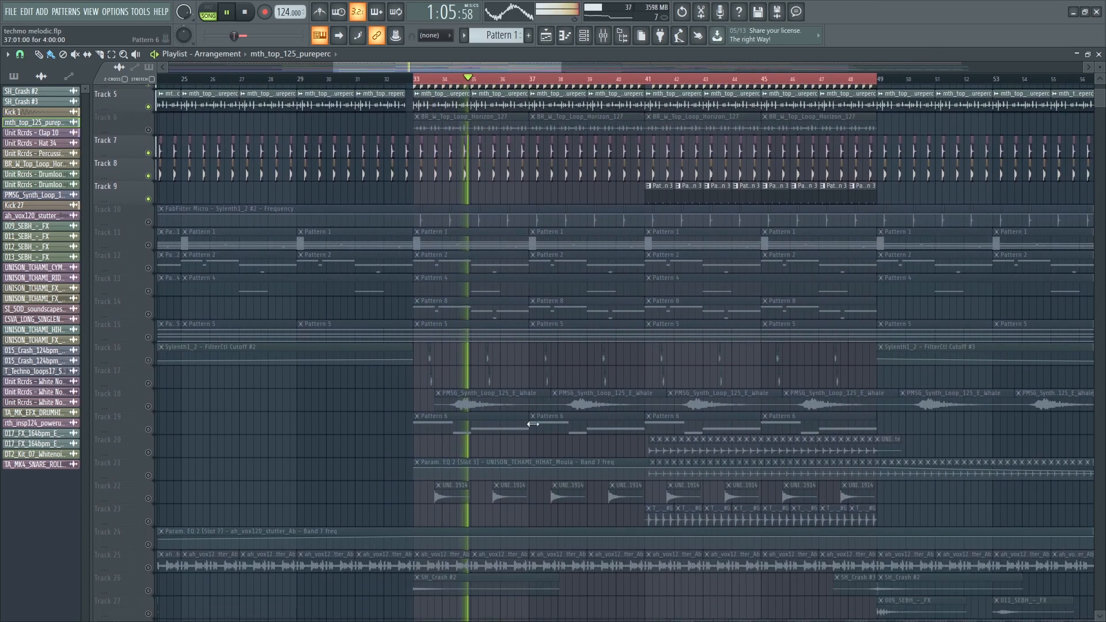
{"action": "left_click", "coordinate": [149, 357]}
{"action": "left_click", "coordinate": [149, 379]}
- Open the Unit Rcrds - Hat 14 Pattern 3 clip in the piano roll, showing four C5 notes
{"action": "scroll", "coordinate": [628, 378], "scroll_direction": "up", "scroll_amount": 6}
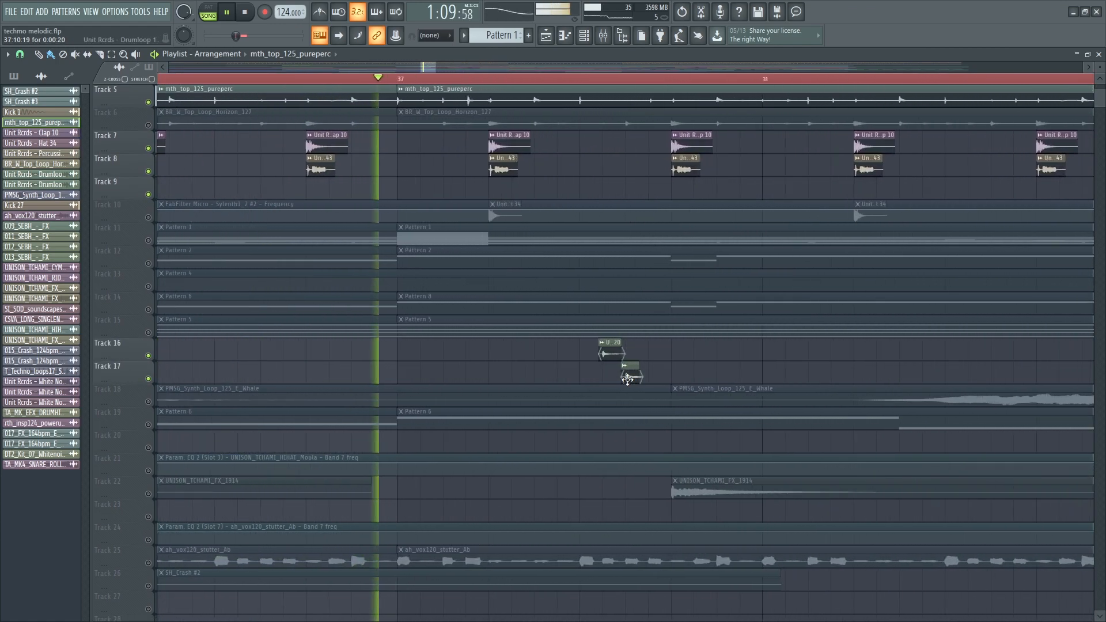
{"action": "scroll", "coordinate": [628, 378], "scroll_direction": "up", "scroll_amount": 1}
{"action": "scroll", "coordinate": [598, 401], "scroll_direction": "down", "scroll_amount": 3}
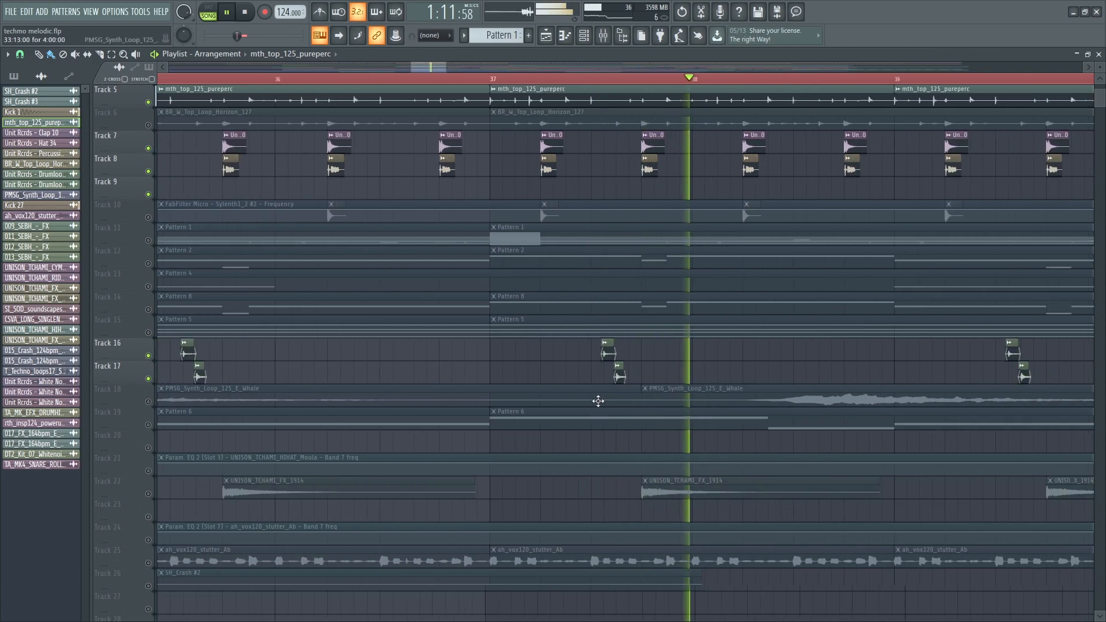
{"action": "scroll", "coordinate": [711, 375], "scroll_direction": "down", "scroll_amount": 6}
{"action": "scroll", "coordinate": [756, 396], "scroll_direction": "up", "scroll_amount": 2}
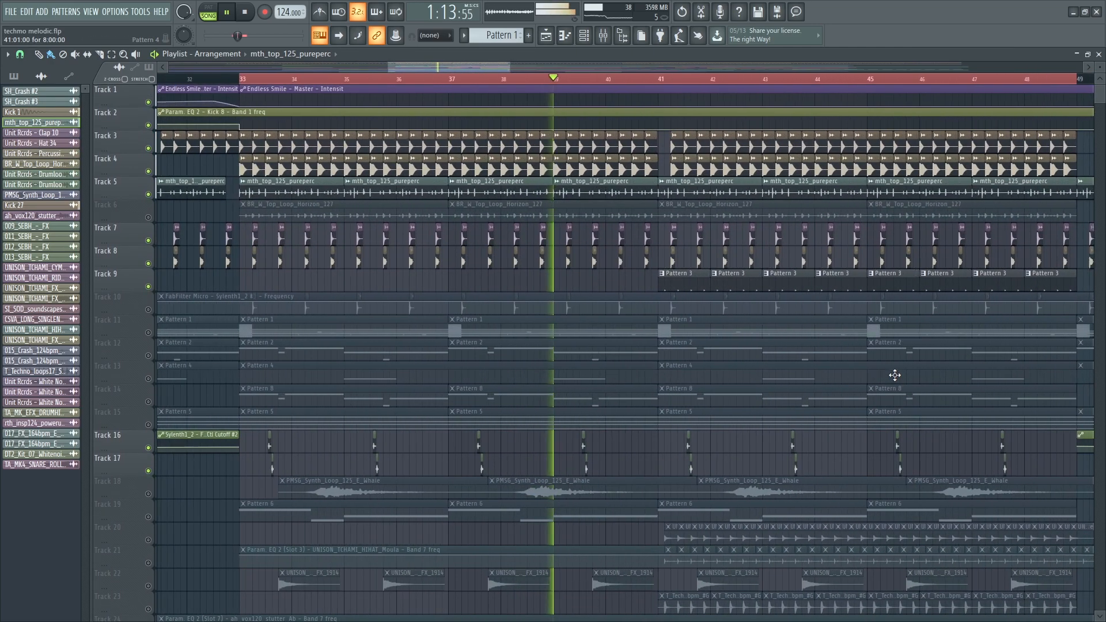
{"action": "scroll", "coordinate": [578, 291], "scroll_direction": "up", "scroll_amount": 2}
{"action": "double_click", "coordinate": [559, 285]}
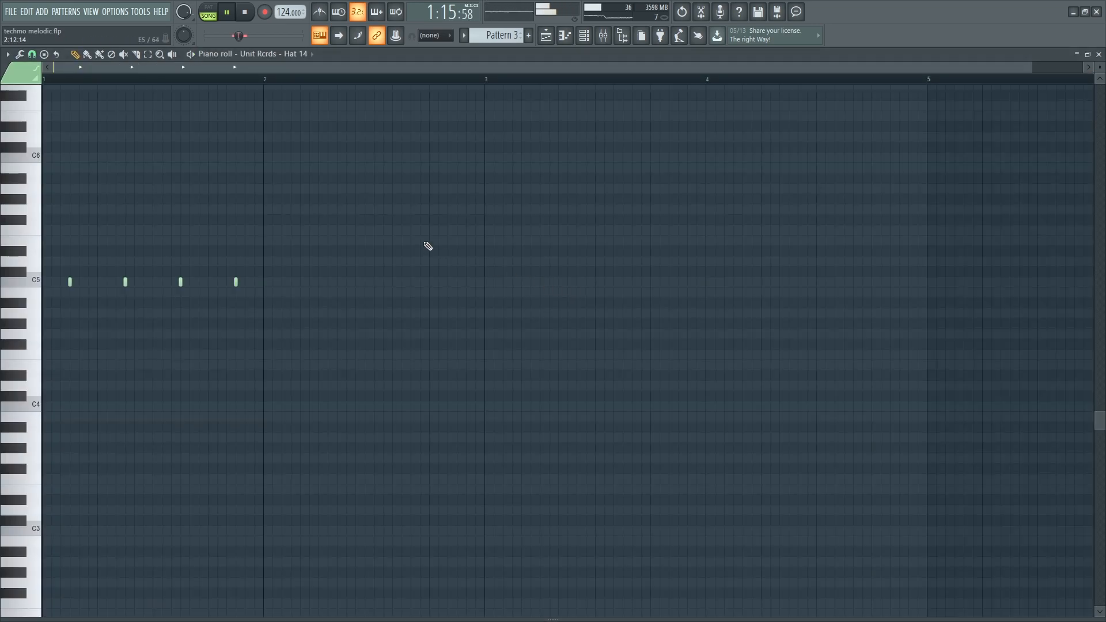
- Show the Hat 14 channel's mixer insert and open its Effector plugin, set to Delay at 1/4
{"action": "key", "text": "F6"}
{"action": "left_click", "coordinate": [94, 222]}
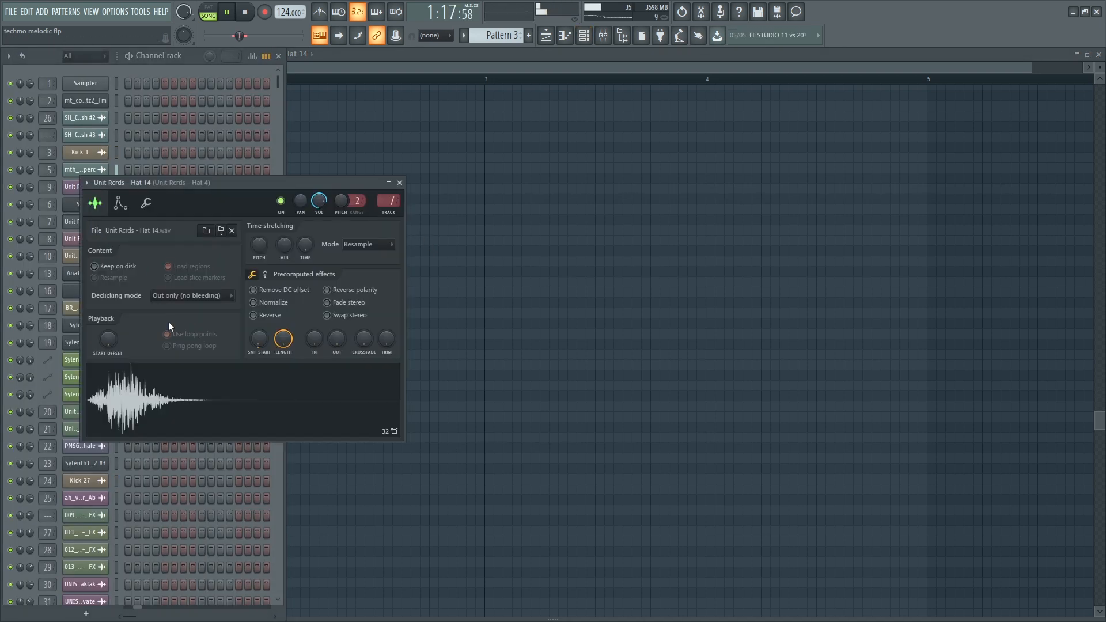
{"action": "double_click", "coordinate": [389, 207]}
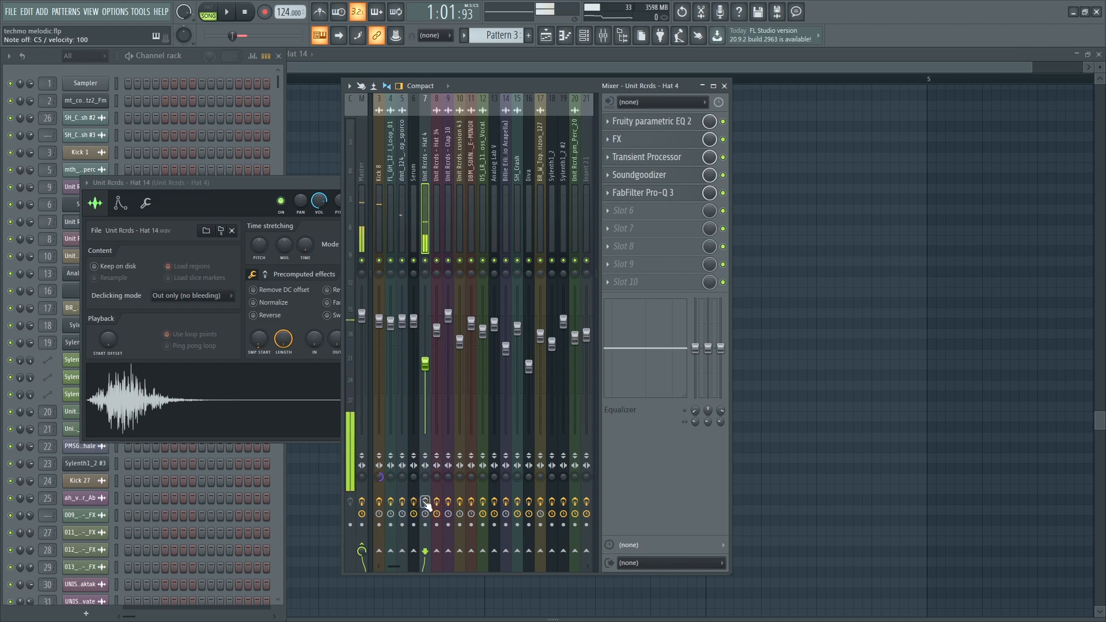
{"action": "left_click", "coordinate": [667, 144]}
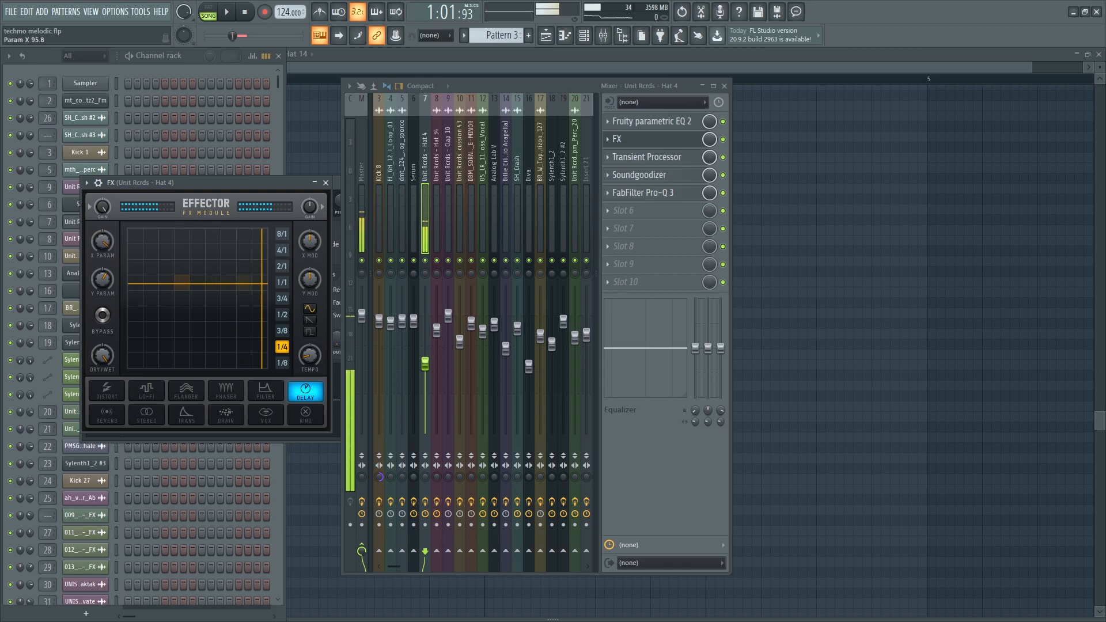
- Check the Effector X parameter's event editor and turn X down to 77.1
{"action": "left_click_drag", "start_coordinate": [104, 242], "coordinate": [104, 247]}
{"action": "right_click", "coordinate": [104, 246]}
{"action": "left_click", "coordinate": [122, 260]}
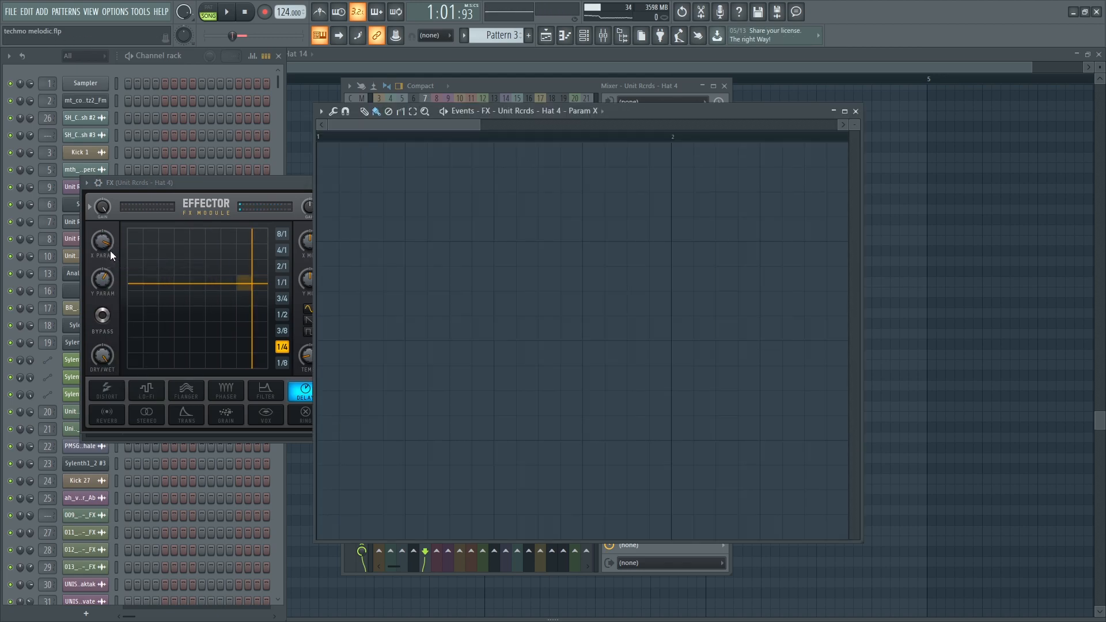
{"action": "key", "text": "Escape"}
{"action": "right_click", "coordinate": [106, 244]}
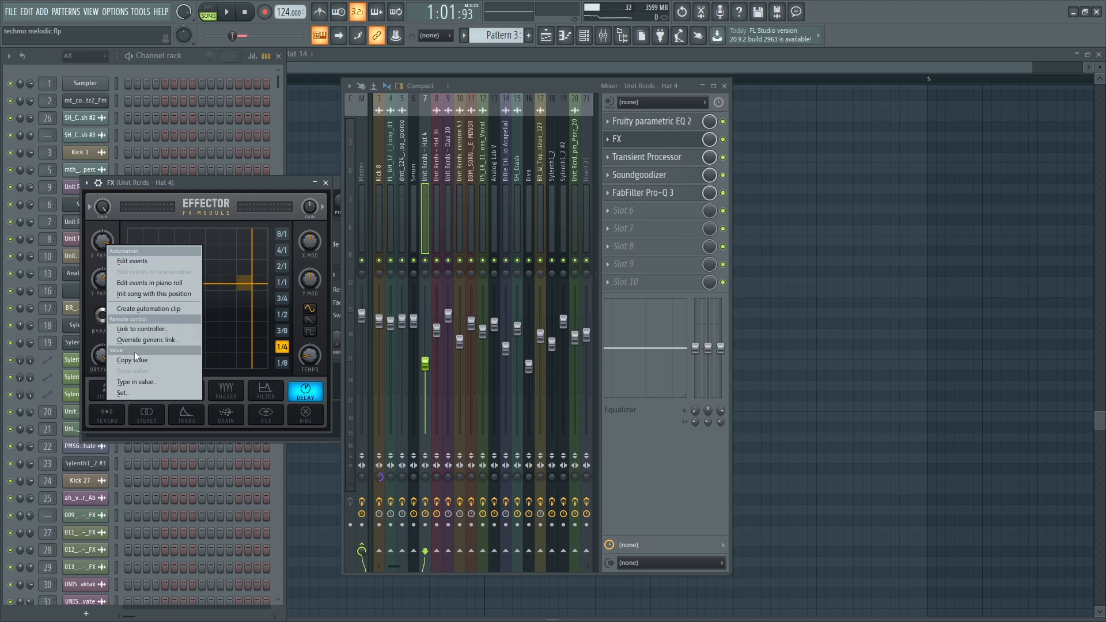
{"action": "left_click_drag", "start_coordinate": [100, 239], "coordinate": [99, 247]}
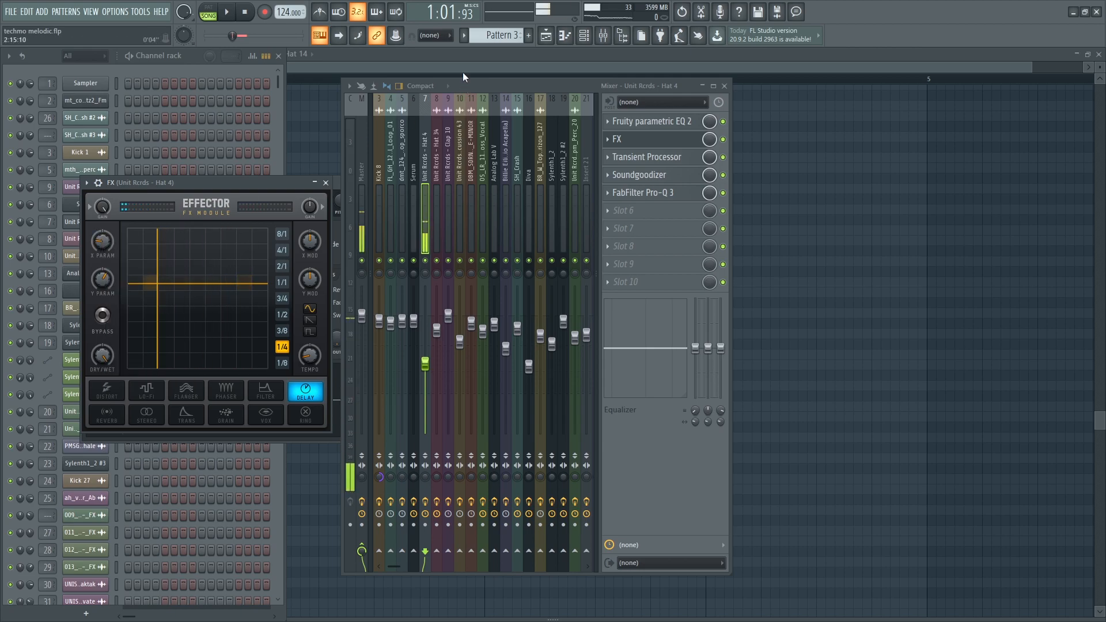
- Back in the playlist, unmute Track 21's EQ automation and Track 23
{"action": "left_click", "coordinate": [545, 38]}
{"action": "scroll", "coordinate": [638, 207], "scroll_direction": "down", "scroll_amount": 4}
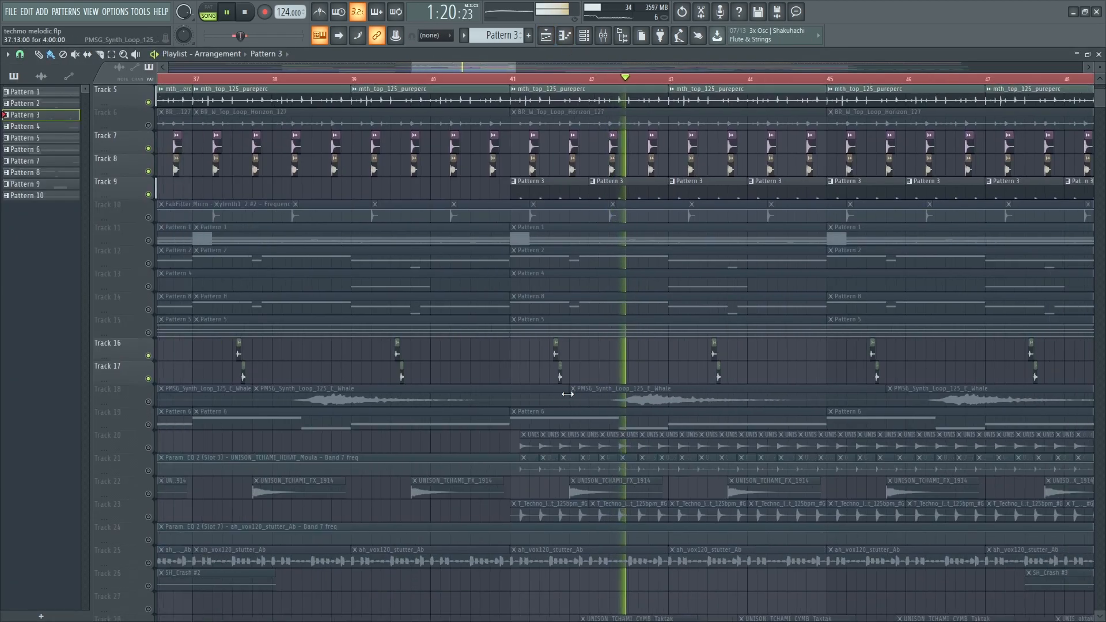
{"action": "scroll", "coordinate": [563, 457], "scroll_direction": "down", "scroll_amount": 4}
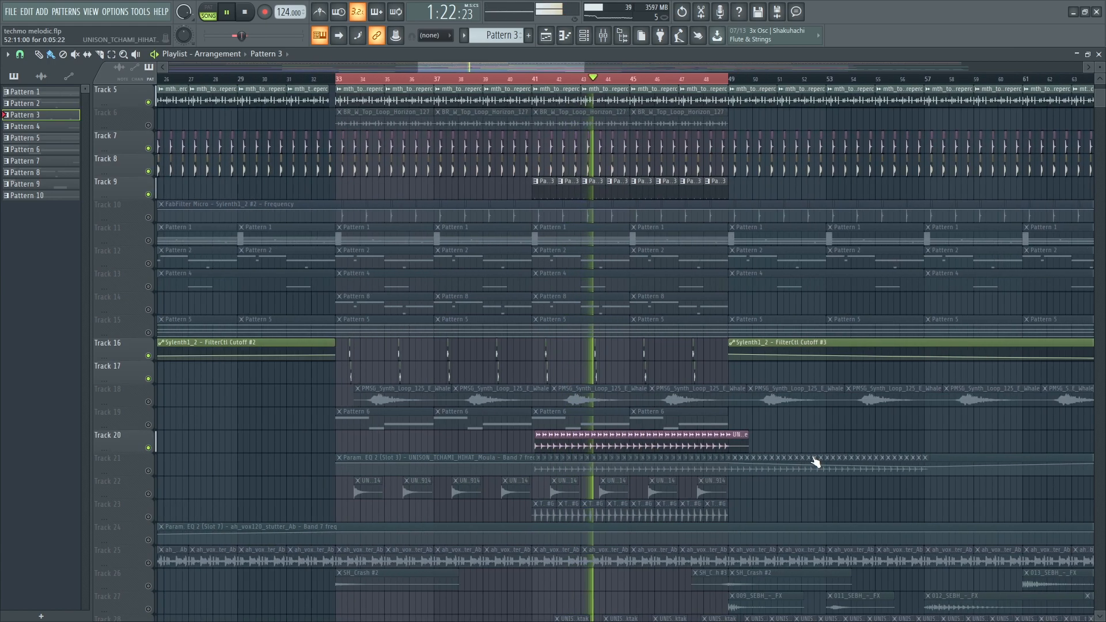
{"action": "scroll", "coordinate": [526, 456], "scroll_direction": "up", "scroll_amount": 3}
{"action": "scroll", "coordinate": [525, 449], "scroll_direction": "down", "scroll_amount": 3}
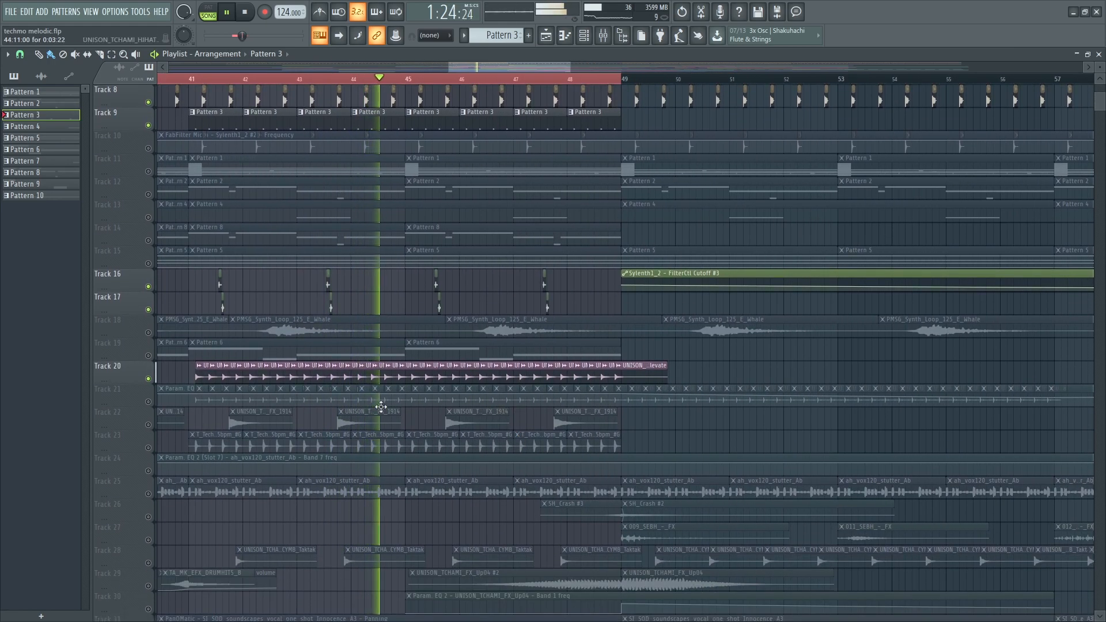
{"action": "left_click", "coordinate": [157, 403]}
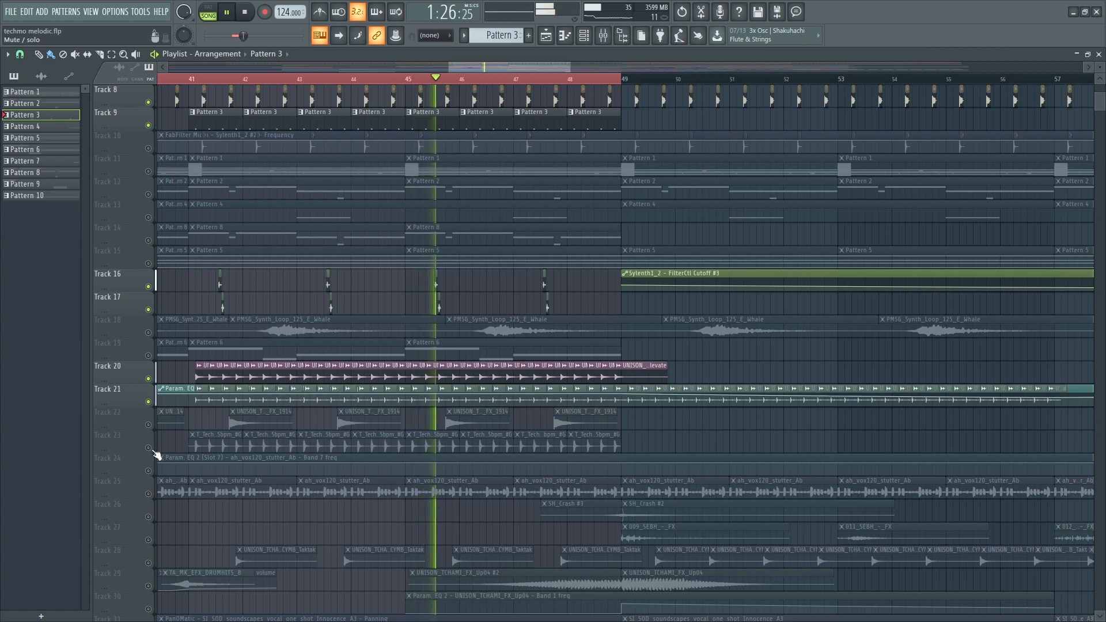
{"action": "left_click", "coordinate": [149, 447]}
- Unmute Track 28 and select one of its Taktak cymbal clips
{"action": "scroll", "coordinate": [271, 480], "scroll_direction": "down", "scroll_amount": 1}
{"action": "scroll", "coordinate": [271, 481], "scroll_direction": "down", "scroll_amount": 5}
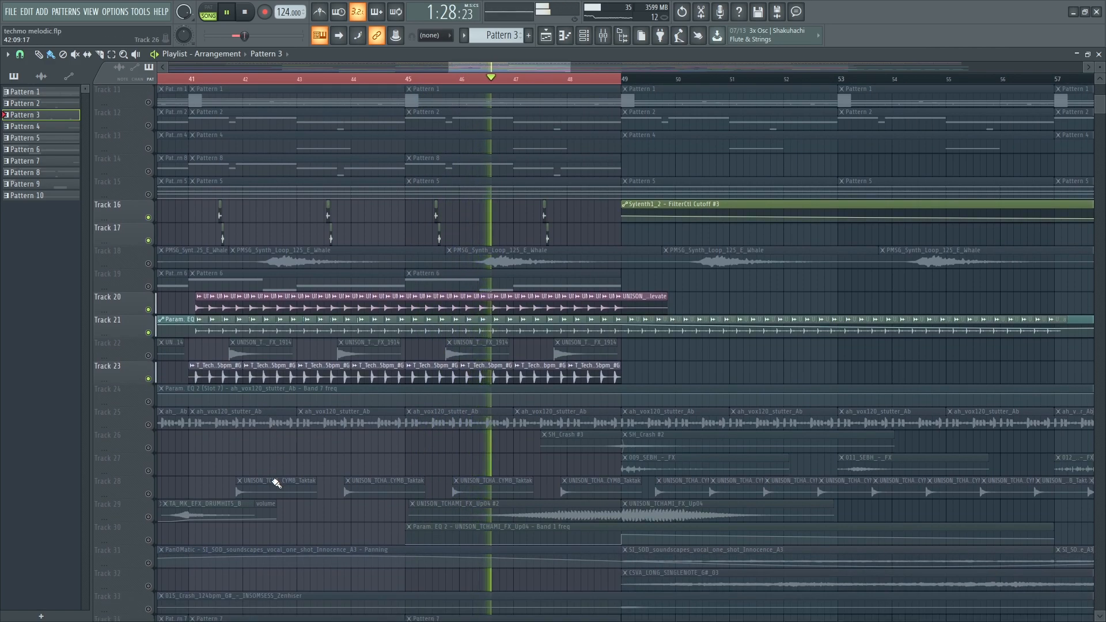
{"action": "scroll", "coordinate": [248, 452], "scroll_direction": "down", "scroll_amount": 1}
{"action": "left_click", "coordinate": [148, 425]}
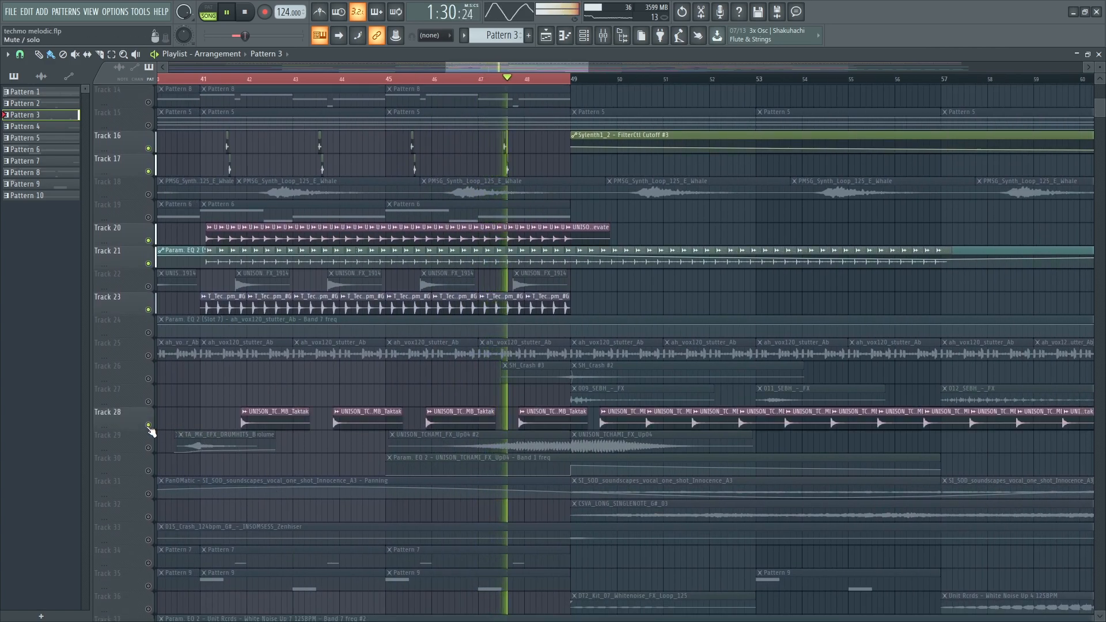
{"action": "left_click", "coordinate": [543, 423]}
- Stop playback and inspect the Taktak cymbal's sample settings, mixer EQs and Transient Processor
{"action": "double_click", "coordinate": [543, 423]}
{"action": "key", "text": "space"}
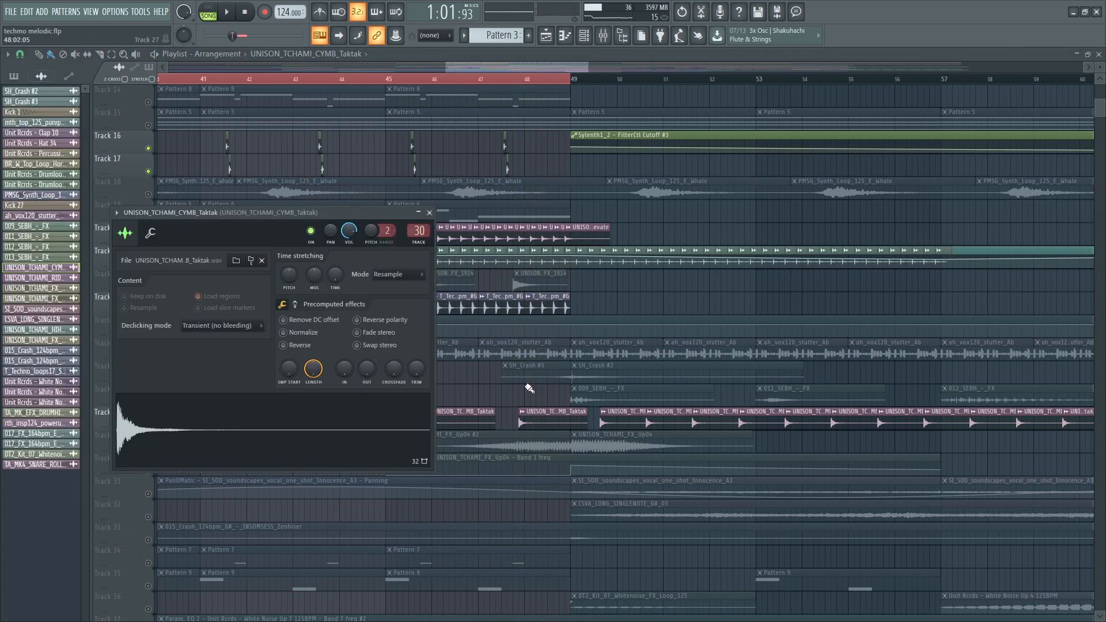
{"action": "key", "text": "F9"}
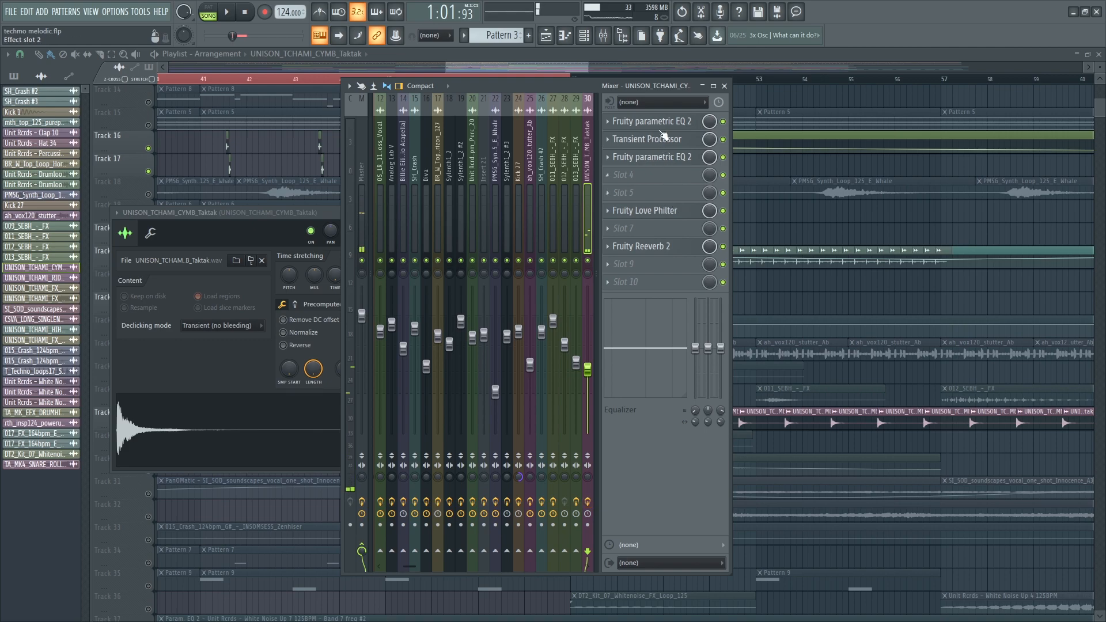
{"action": "left_click", "coordinate": [651, 121]}
{"action": "left_click", "coordinate": [664, 139]}
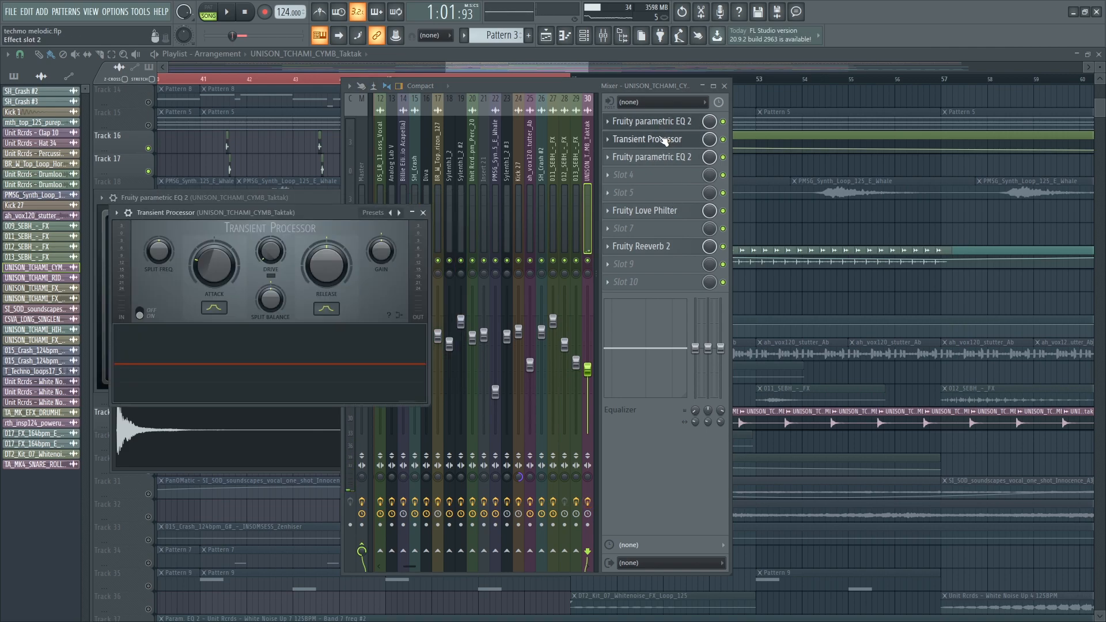
{"action": "left_click", "coordinate": [661, 155]}
- Inspect Love Philter and Reeverb 2, then close all windows and resume from bar 41
{"action": "left_click", "coordinate": [677, 211]}
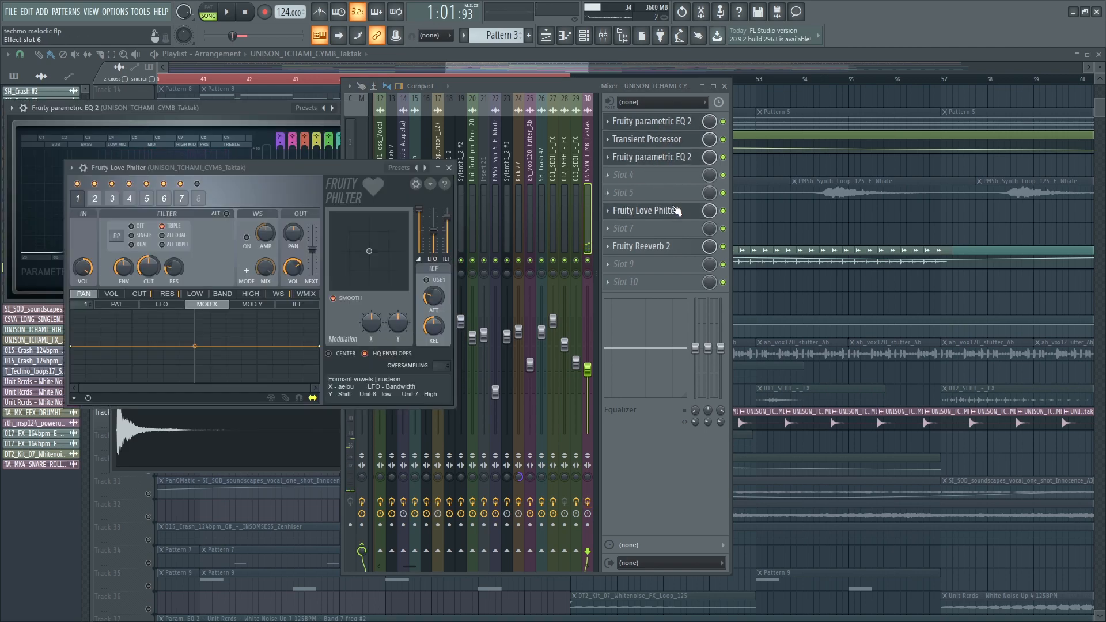
{"action": "left_click", "coordinate": [727, 216]}
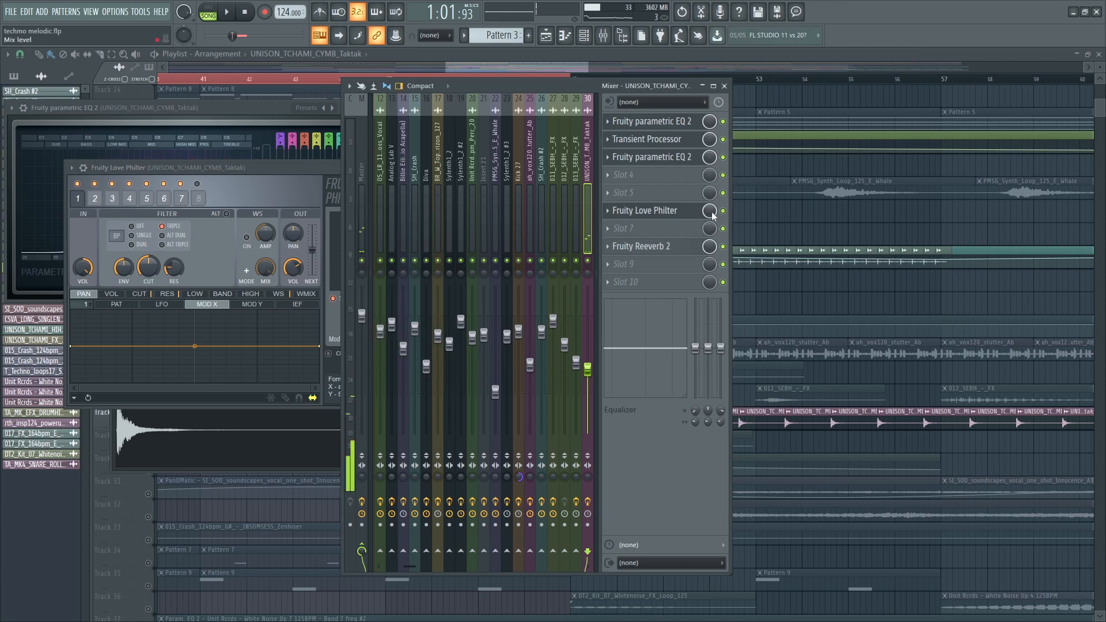
{"action": "left_click", "coordinate": [669, 248]}
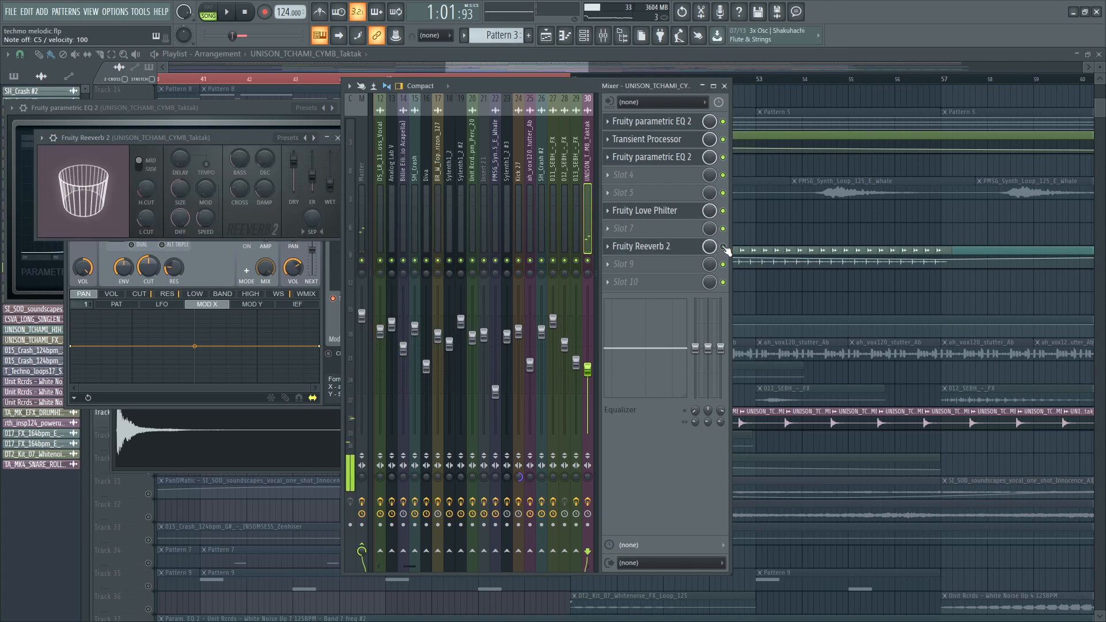
{"action": "key", "text": "F5"}
{"action": "left_click", "coordinate": [199, 80]}
{"action": "scroll", "coordinate": [265, 294], "scroll_direction": "down", "scroll_amount": 5}
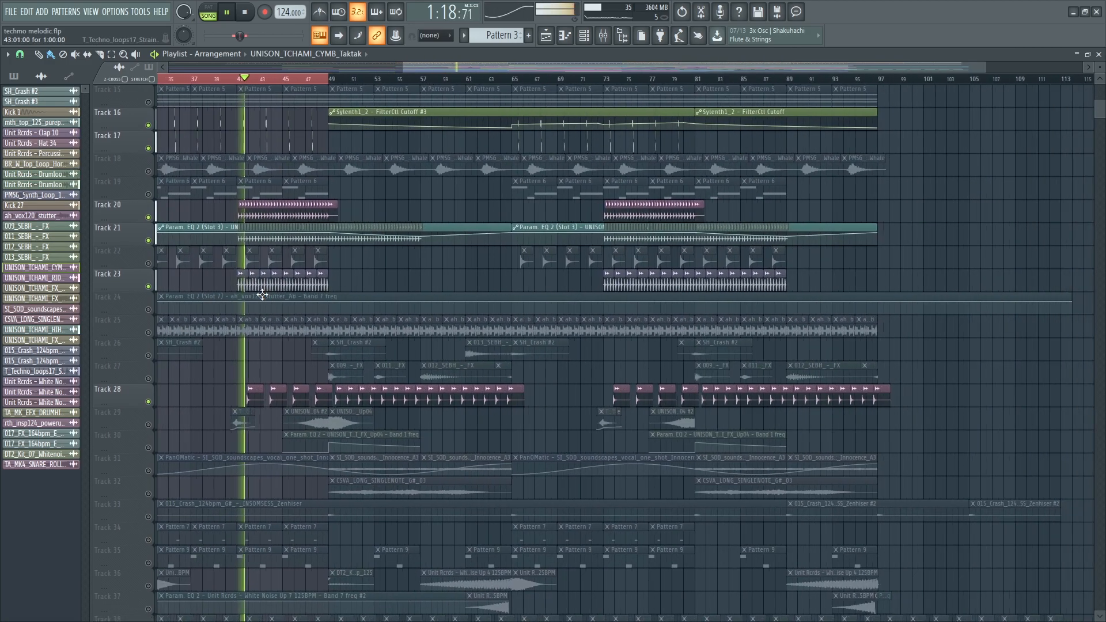
- Inspect the BR_W_Top_Loop sample's channel settings, then restart the song from bar 41
{"action": "scroll", "coordinate": [262, 295], "scroll_direction": "down", "scroll_amount": 3}
{"action": "scroll", "coordinate": [336, 292], "scroll_direction": "up", "scroll_amount": 10}
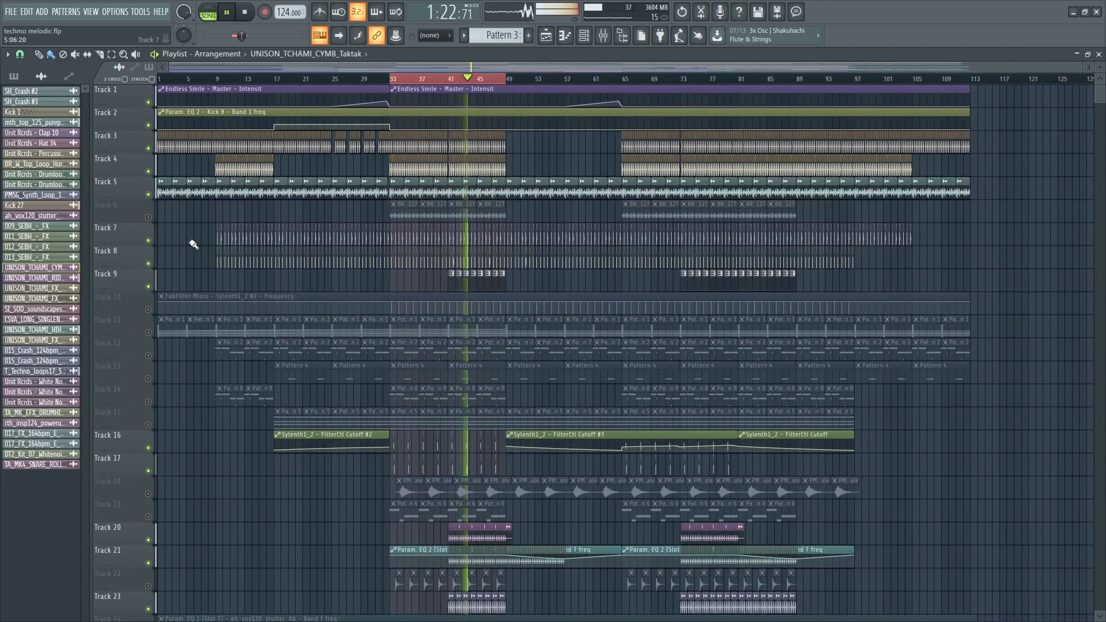
{"action": "scroll", "coordinate": [440, 215], "scroll_direction": "up", "scroll_amount": 5}
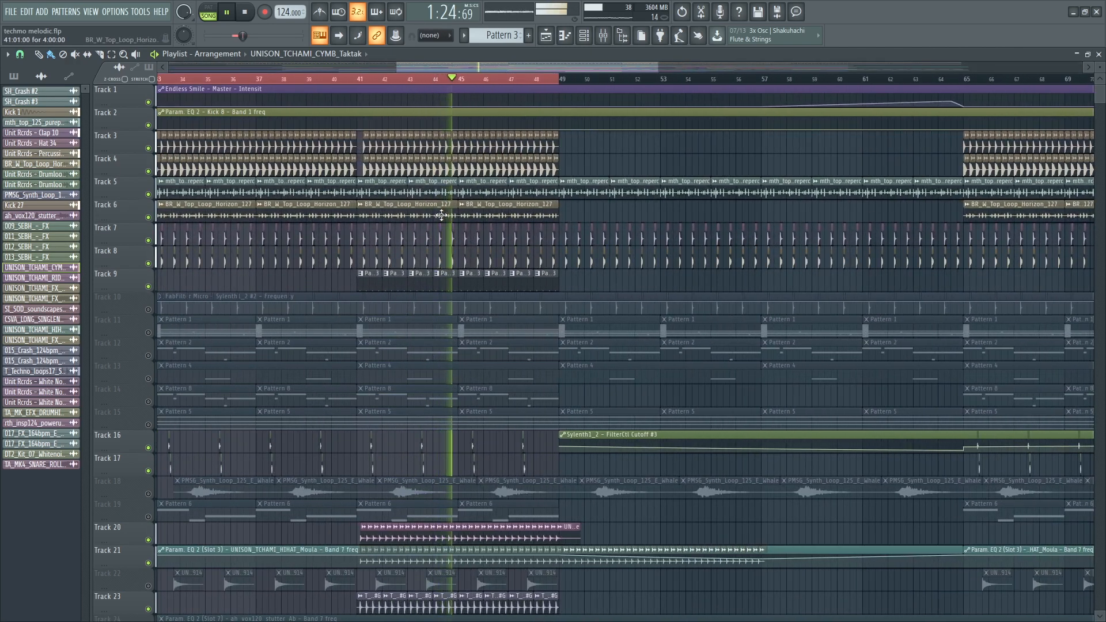
{"action": "key", "text": "space"}
{"action": "double_click", "coordinate": [441, 215]}
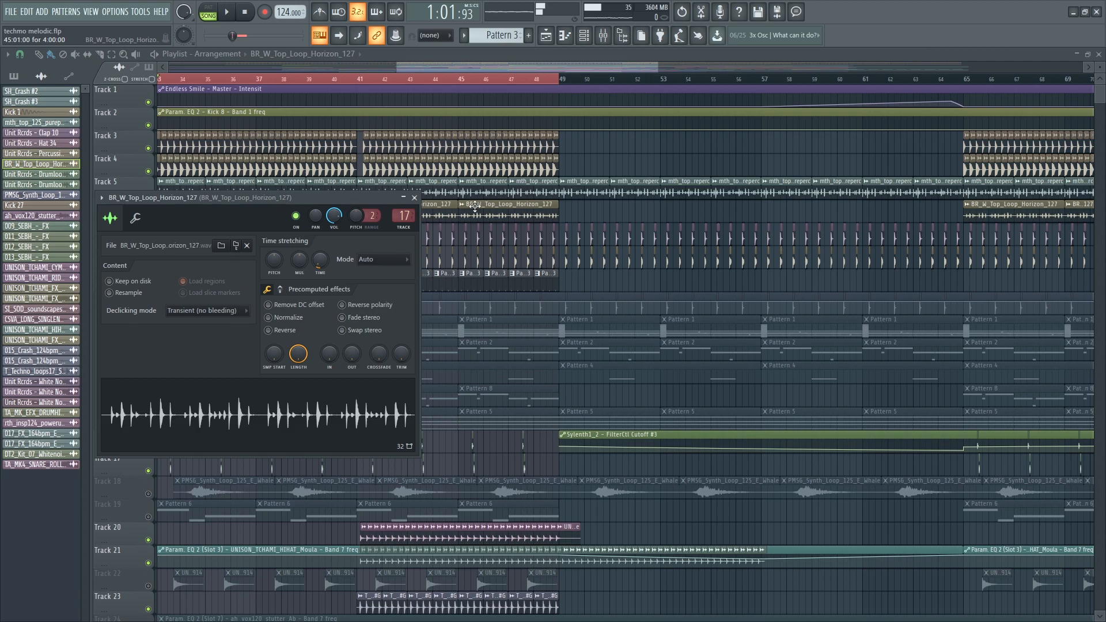
{"action": "left_click", "coordinate": [360, 82]}
{"action": "key", "text": "space"}
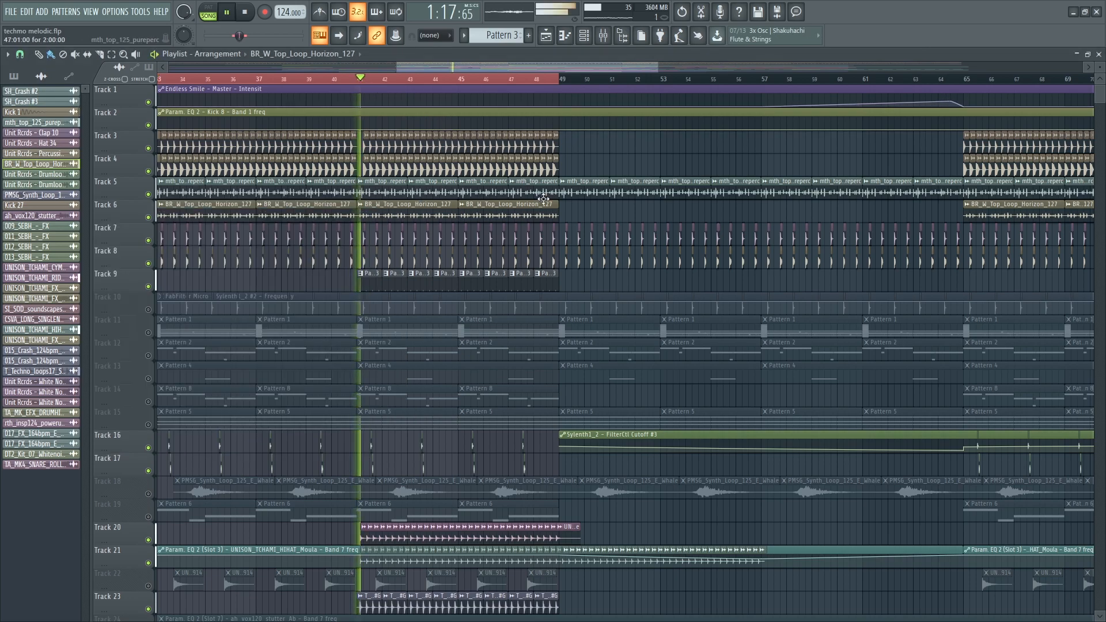
{"action": "scroll", "coordinate": [593, 286], "scroll_direction": "down", "scroll_amount": 5}
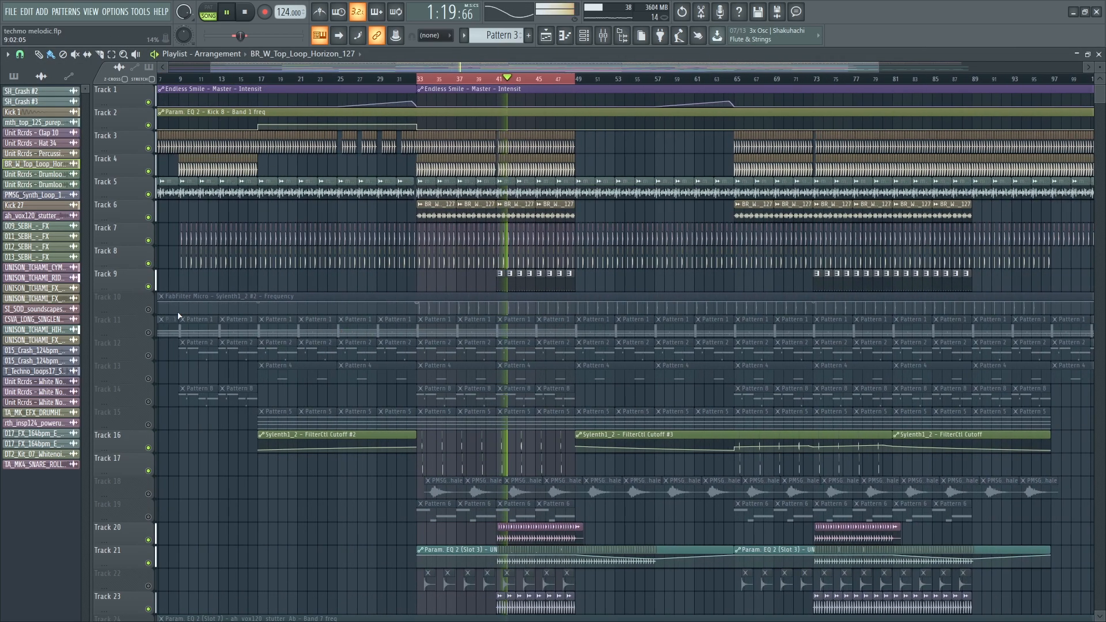
- Unmute Track 10's FabFilter automation; try unmuting Track 19, then mute it again
{"action": "left_click", "coordinate": [156, 313]}
{"action": "scroll", "coordinate": [537, 349], "scroll_direction": "up", "scroll_amount": 5}
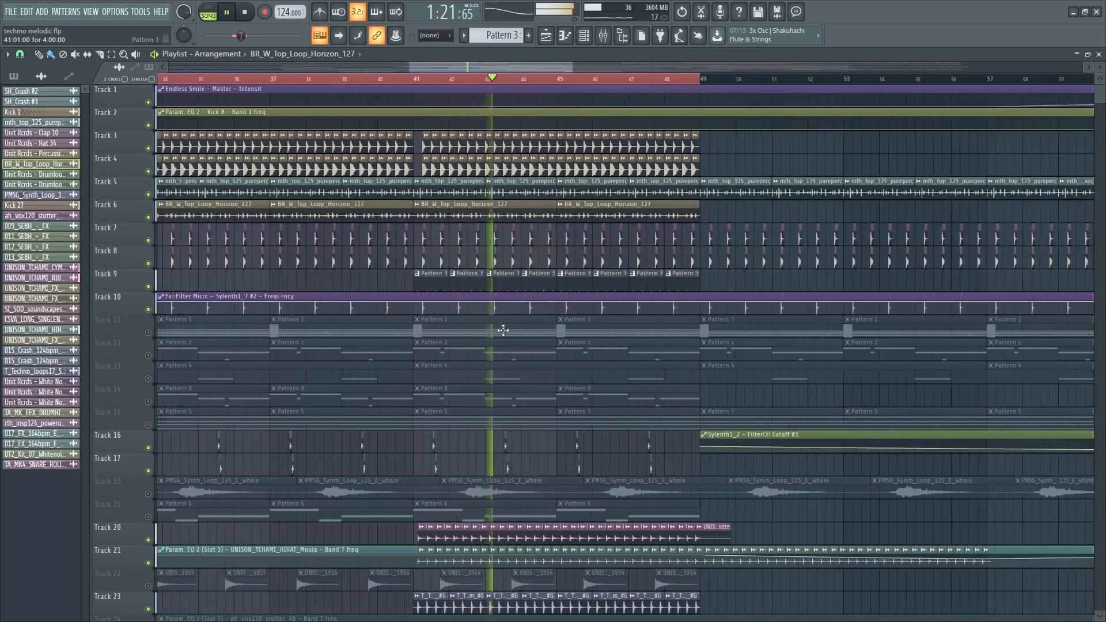
{"action": "scroll", "coordinate": [501, 366], "scroll_direction": "down", "scroll_amount": 3}
{"action": "scroll", "coordinate": [495, 401], "scroll_direction": "down", "scroll_amount": 6}
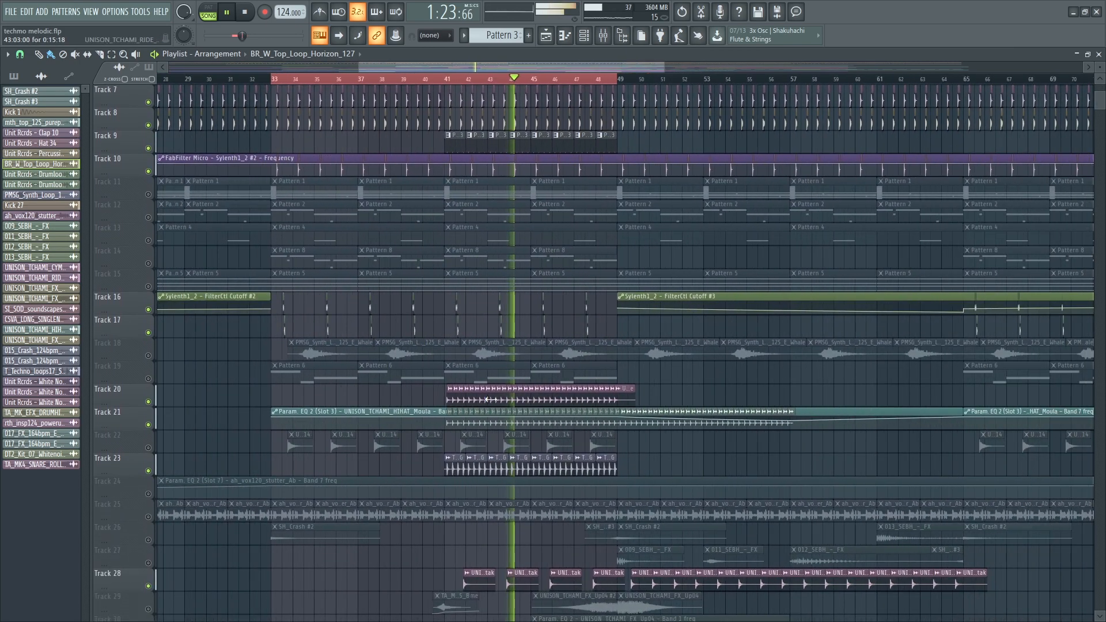
{"action": "scroll", "coordinate": [410, 321], "scroll_direction": "down", "scroll_amount": 2}
{"action": "key", "text": "space"}
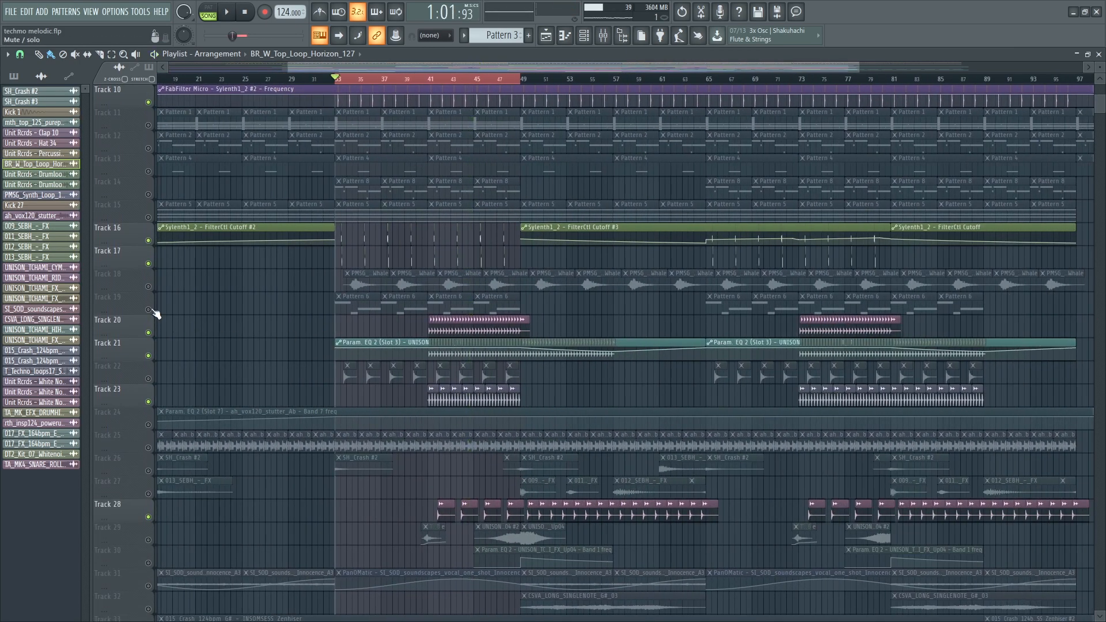
{"action": "left_click", "coordinate": [157, 312]}
{"action": "key", "text": "space"}
{"action": "left_click", "coordinate": [148, 309]}
- Unmute Track 14 and briefly view its Pattern 8 melody in the piano roll
{"action": "scroll", "coordinate": [142, 259], "scroll_direction": "up", "scroll_amount": 2}
{"action": "left_click", "coordinate": [148, 241]}
{"action": "key", "text": "space"}
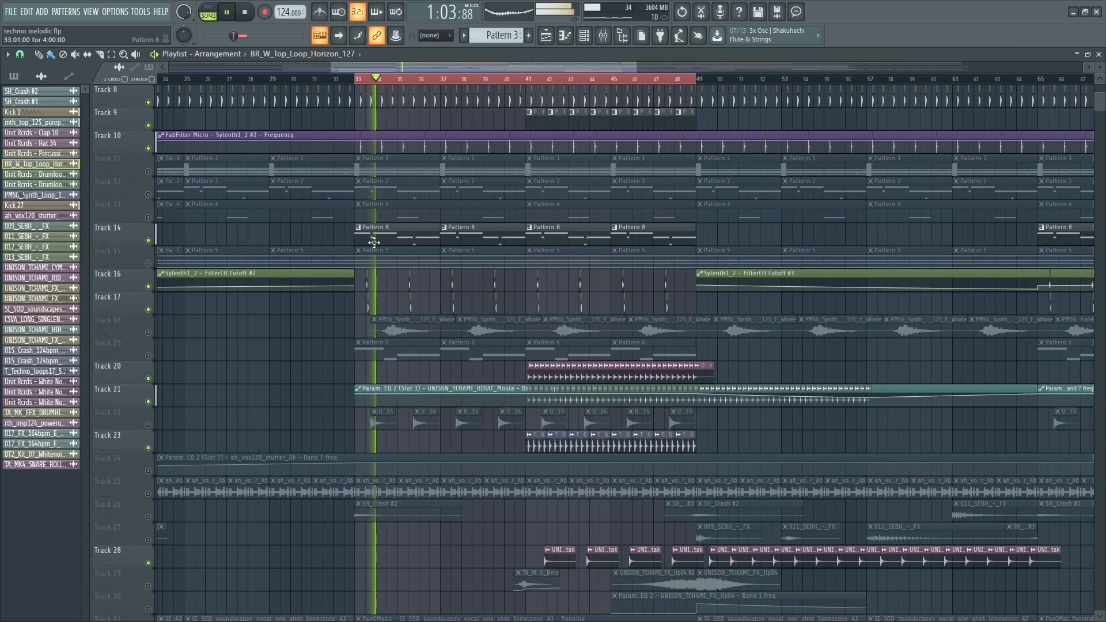
{"action": "double_click", "coordinate": [371, 238]}
{"action": "key", "text": "Escape"}
{"action": "scroll", "coordinate": [225, 336], "scroll_direction": "down", "scroll_amount": 10}
- Check the Diva #2 patch and its mixer insert's parametric EQ, then close those windows
{"action": "left_click", "coordinate": [84, 187]}
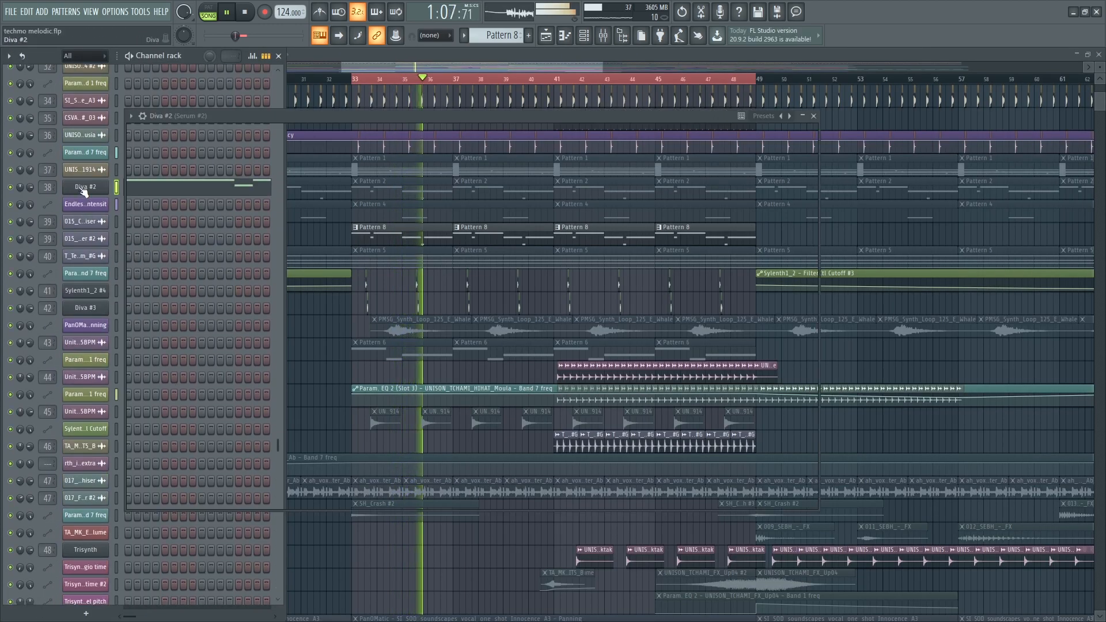
{"action": "left_click", "coordinate": [604, 35]}
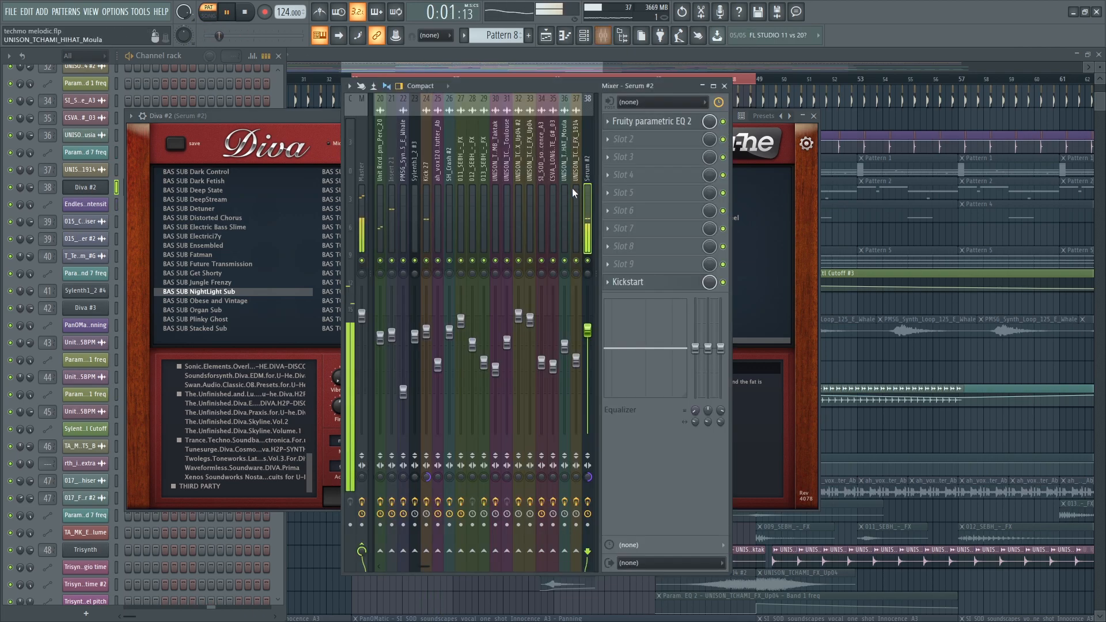
{"action": "left_click", "coordinate": [652, 122]}
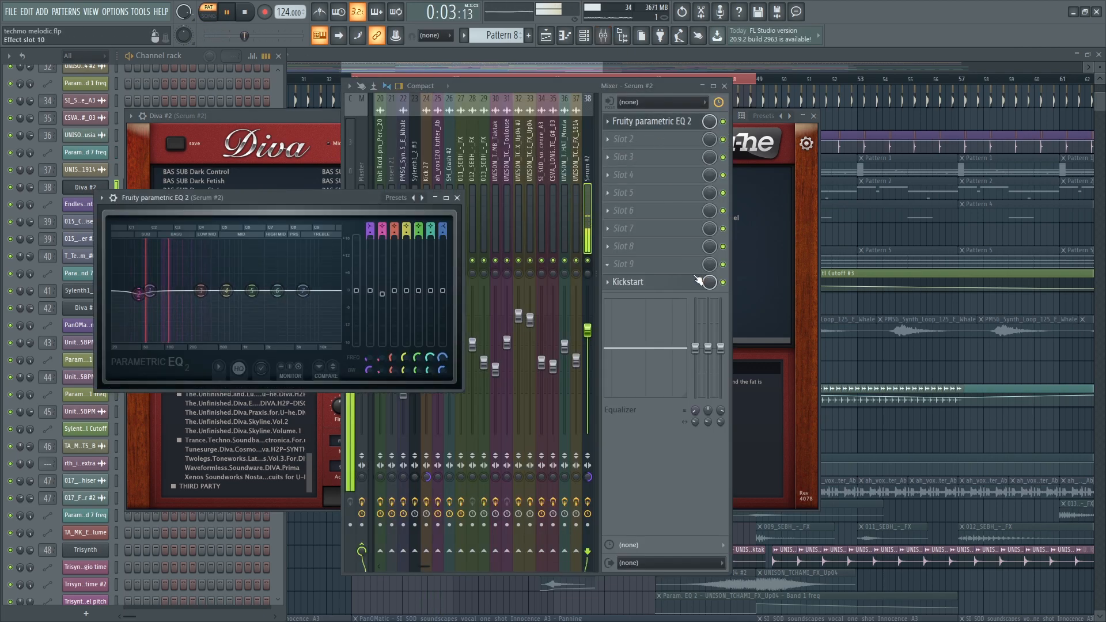
{"action": "left_click", "coordinate": [727, 297]}
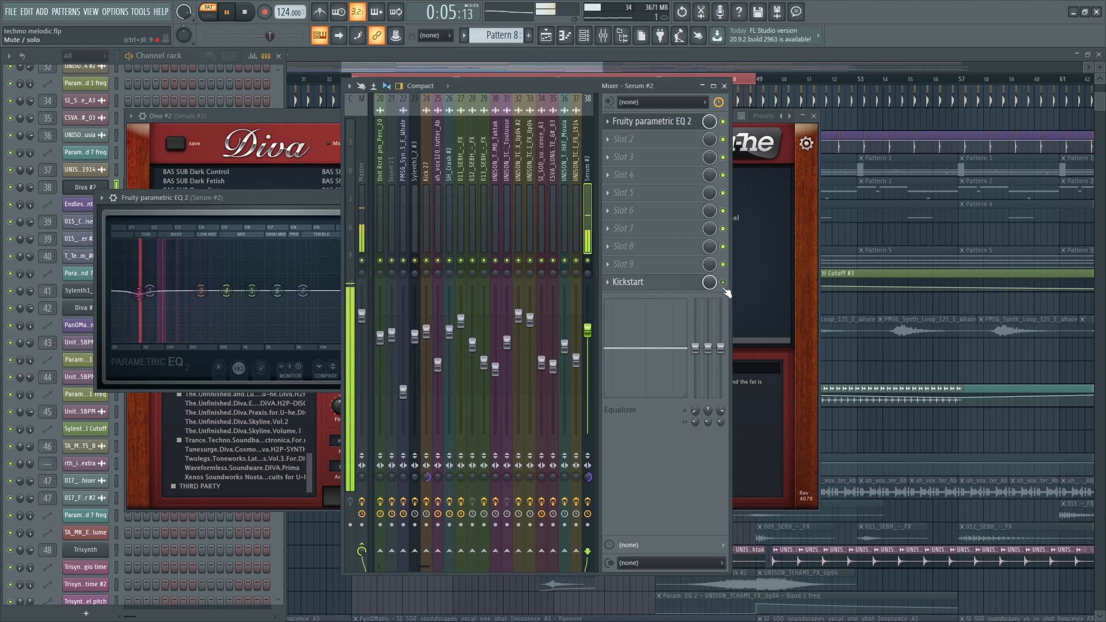
{"action": "key", "text": "Escape"}
{"action": "key", "text": "Escape"}
{"action": "key", "text": "Escape"}
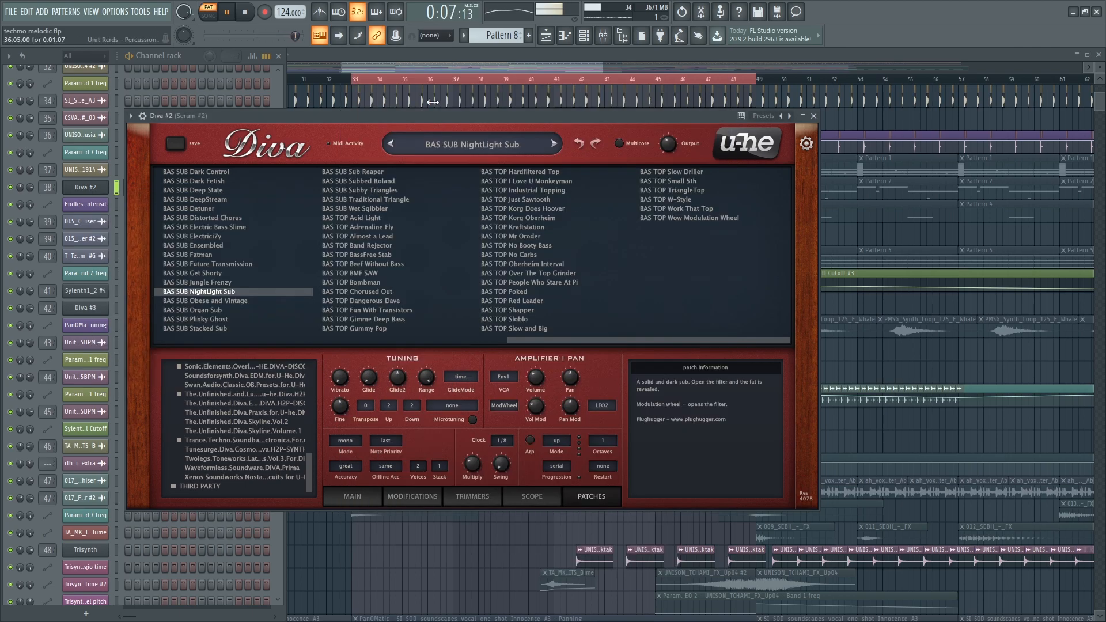
- Mark bars 41–49, switch to song mode, unmute Track 12 and play from bar 41
{"action": "left_click", "coordinate": [558, 80]}
{"action": "left_click", "coordinate": [209, 12]}
{"action": "left_click", "coordinate": [267, 370], "text": "ctrl"}
{"action": "key", "text": "space"}
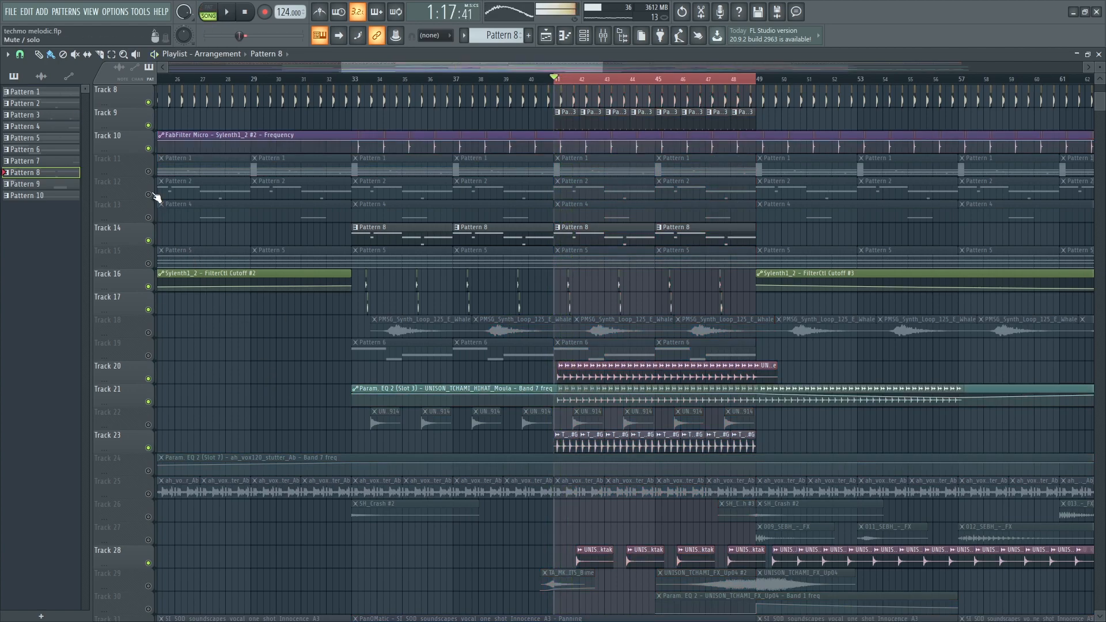
{"action": "left_click", "coordinate": [151, 196]}
{"action": "key", "text": "space"}
- Open Pattern 2's Serum notes and the Serum synth window from the channel rack
{"action": "double_click", "coordinate": [625, 198]}
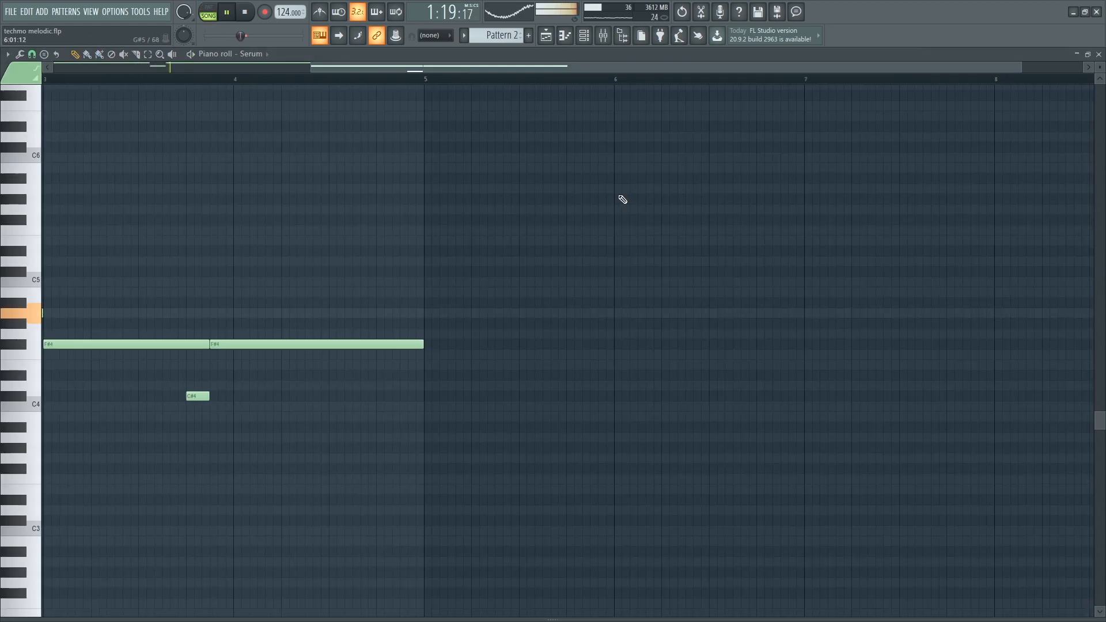
{"action": "key", "text": "F6"}
{"action": "scroll", "coordinate": [205, 403], "scroll_direction": "down", "scroll_amount": 5}
{"action": "scroll", "coordinate": [156, 413], "scroll_direction": "up", "scroll_amount": 10}
{"action": "scroll", "coordinate": [99, 281], "scroll_direction": "up", "scroll_amount": 10}
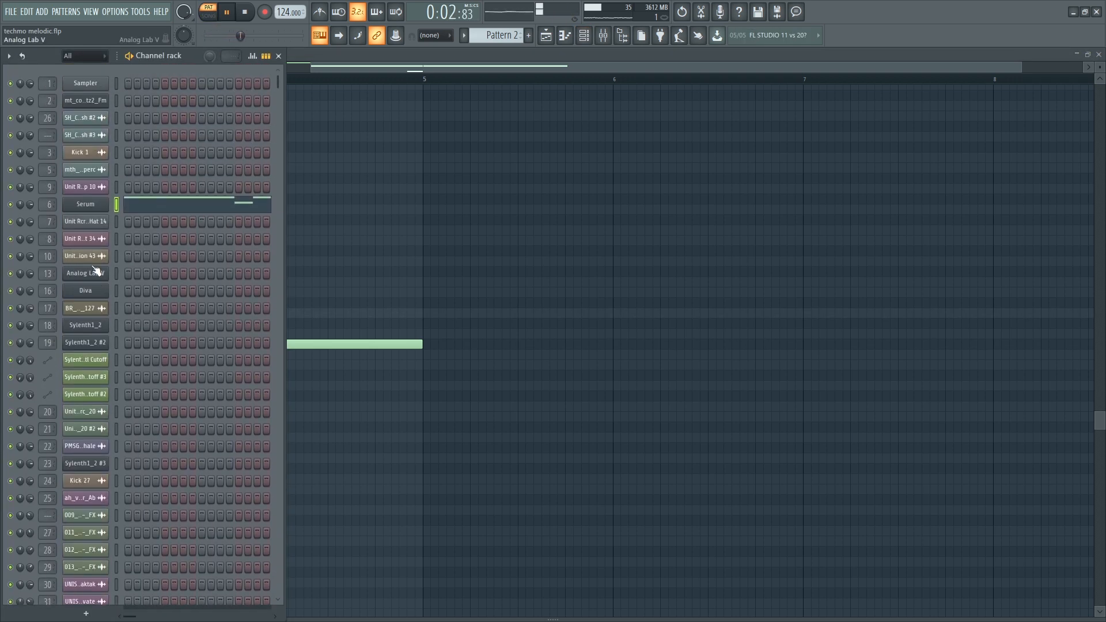
{"action": "left_click", "coordinate": [87, 205]}
{"action": "key", "text": "space"}
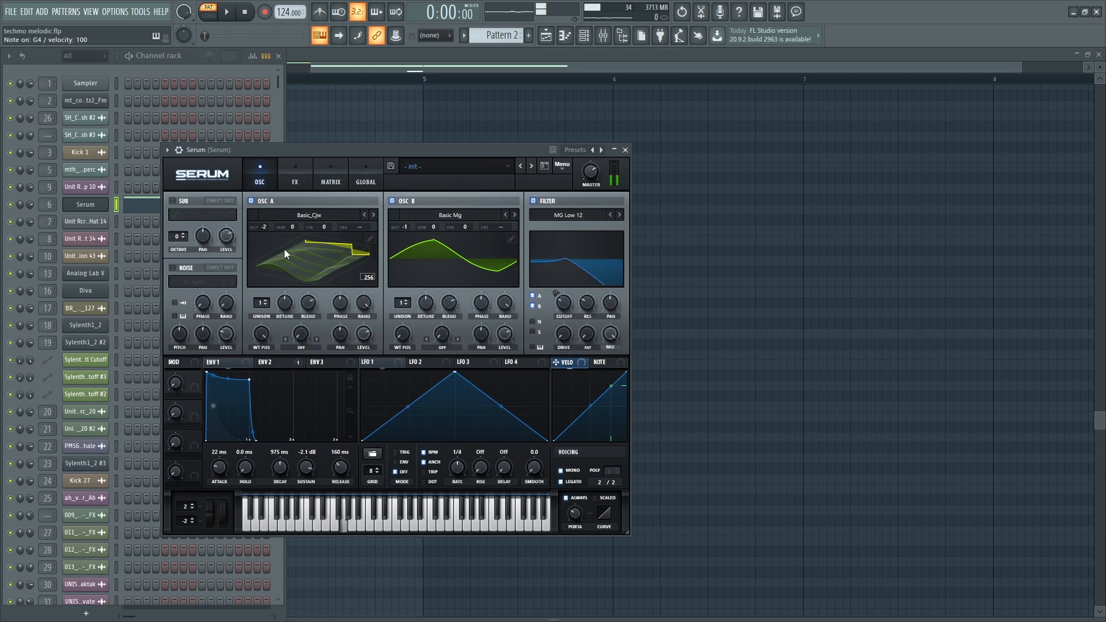
- Inspect Serum's insert chain of two parametric EQs, Decapitator and Kickstart, then return to the playlist
{"action": "key", "text": "F9"}
{"action": "key", "text": "space"}
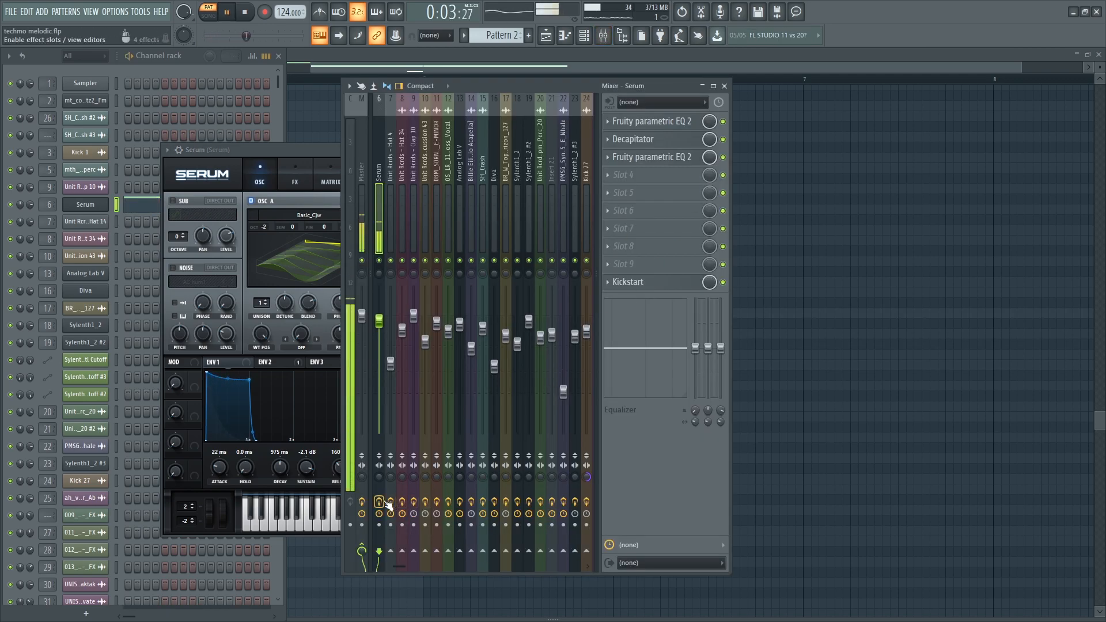
{"action": "left_click", "coordinate": [681, 127]}
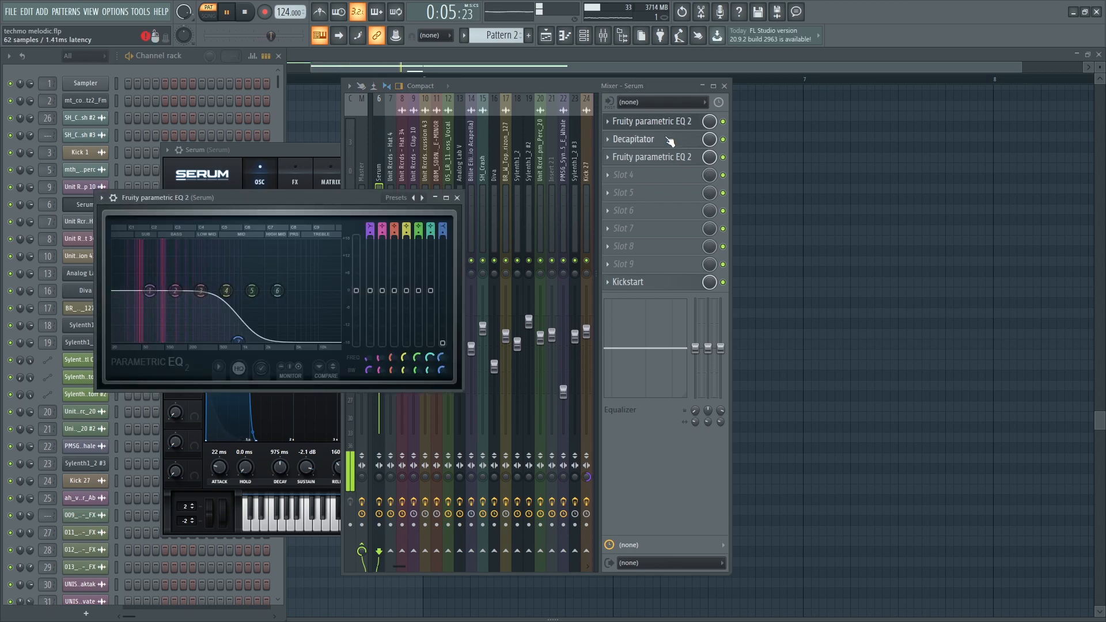
{"action": "left_click", "coordinate": [670, 141]}
{"action": "left_click", "coordinate": [667, 159]}
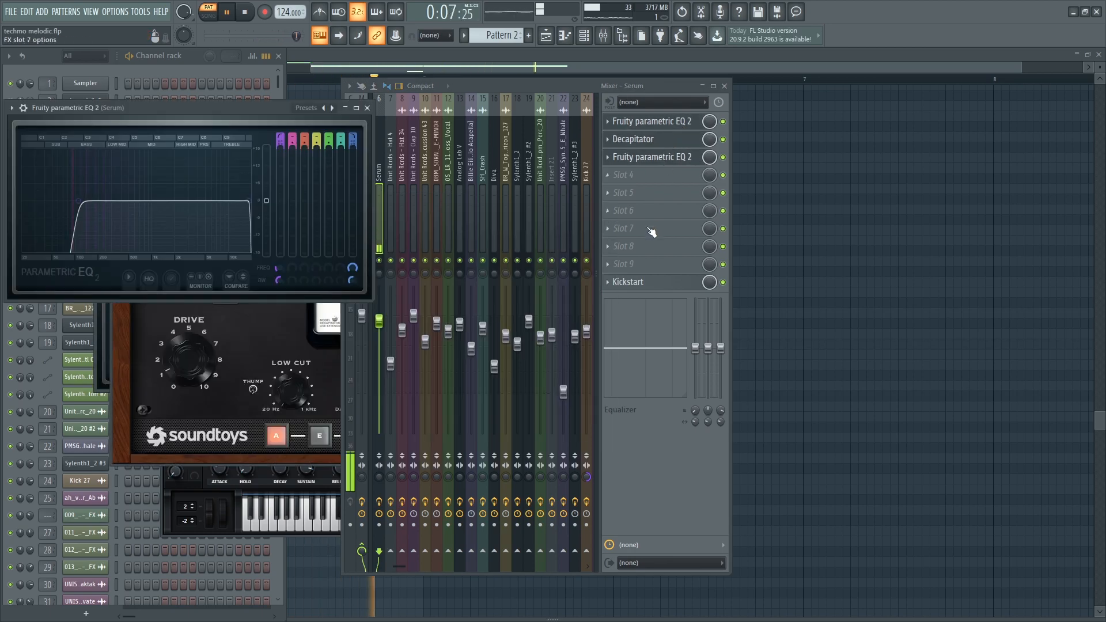
{"action": "left_click", "coordinate": [642, 284]}
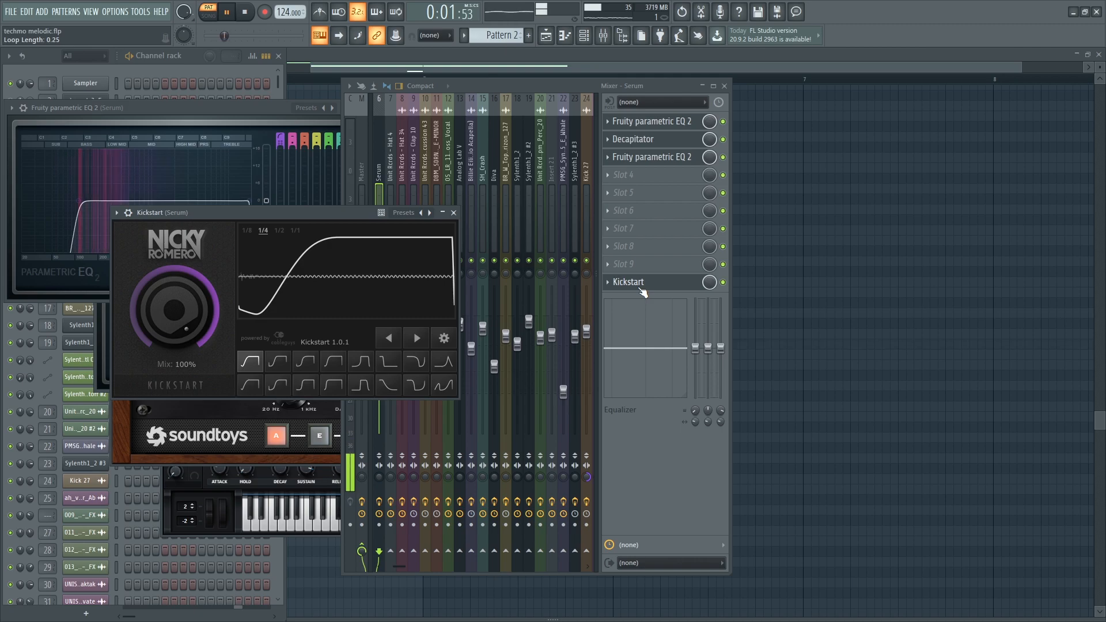
{"action": "left_click", "coordinate": [546, 35]}
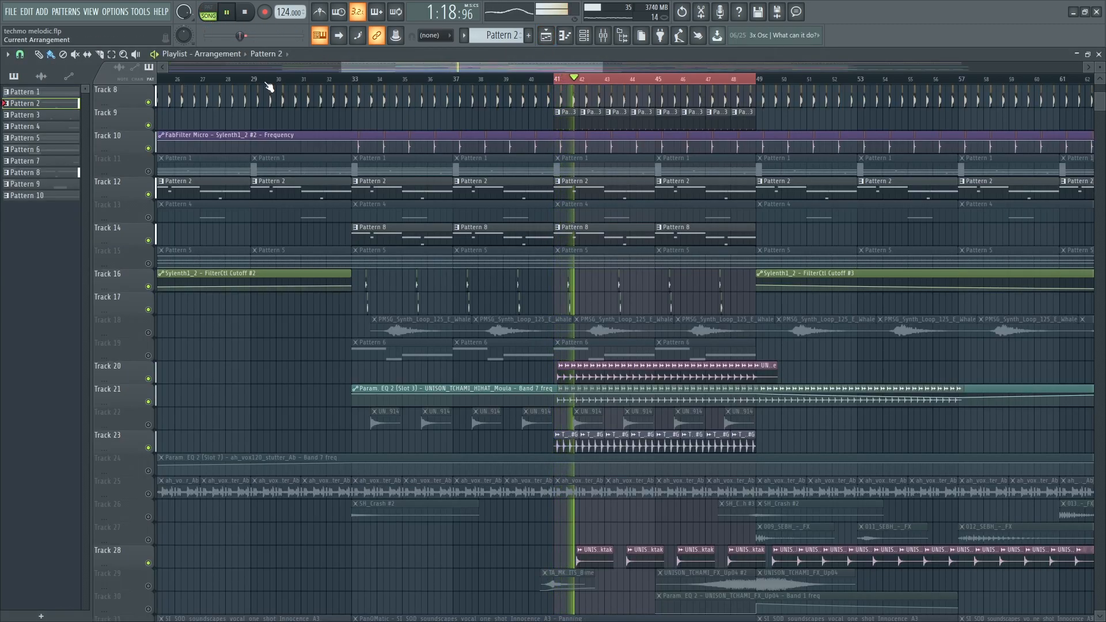
- Unmute Track 11, restart from bar 41, glance at Pattern 1's notes, then switch to PAT mode
{"action": "scroll", "coordinate": [176, 442], "scroll_direction": "down", "scroll_amount": 3}
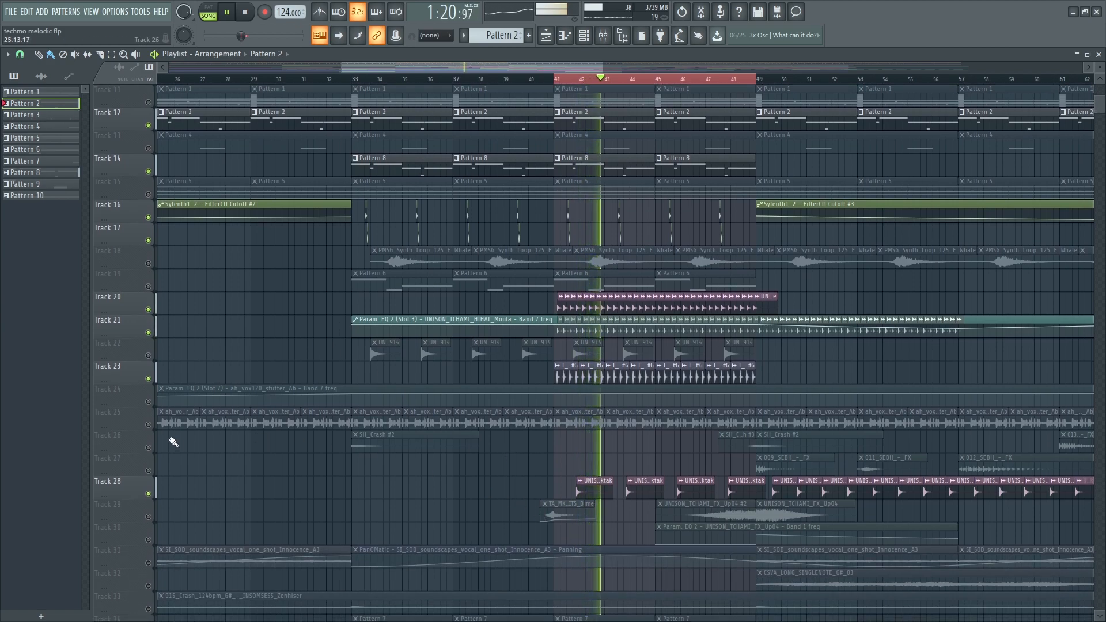
{"action": "scroll", "coordinate": [532, 493], "scroll_direction": "down", "scroll_amount": 2}
{"action": "scroll", "coordinate": [753, 473], "scroll_direction": "up", "scroll_amount": 1}
{"action": "scroll", "coordinate": [749, 470], "scroll_direction": "up", "scroll_amount": 2}
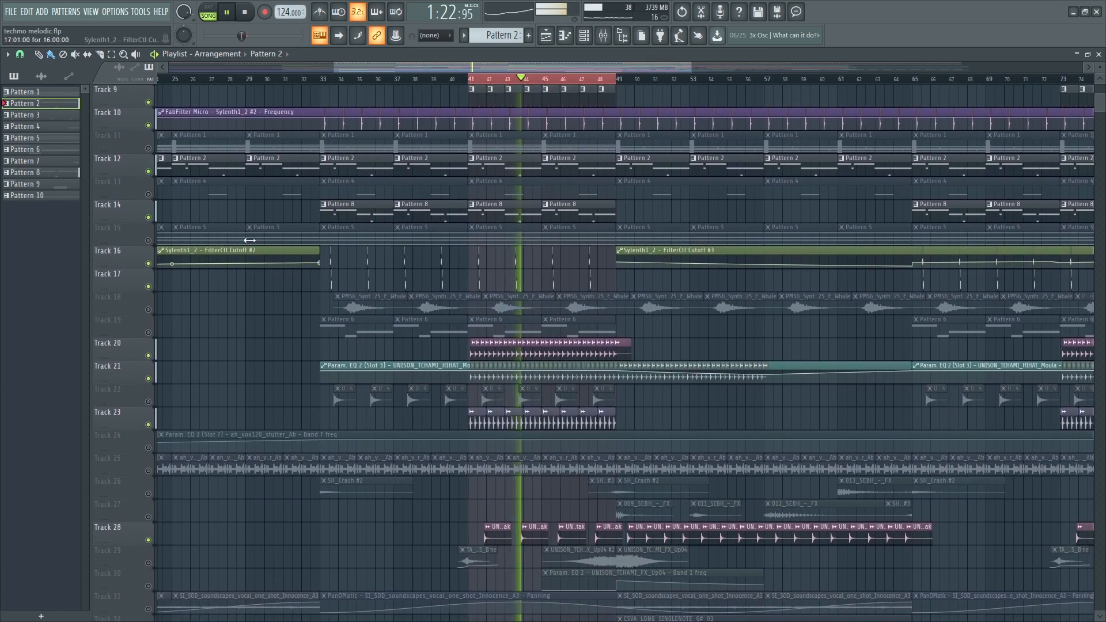
{"action": "left_click", "coordinate": [150, 150]}
{"action": "key", "text": "space"}
{"action": "key", "text": "space"}
{"action": "left_click", "coordinate": [505, 143]}
{"action": "double_click", "coordinate": [505, 143]}
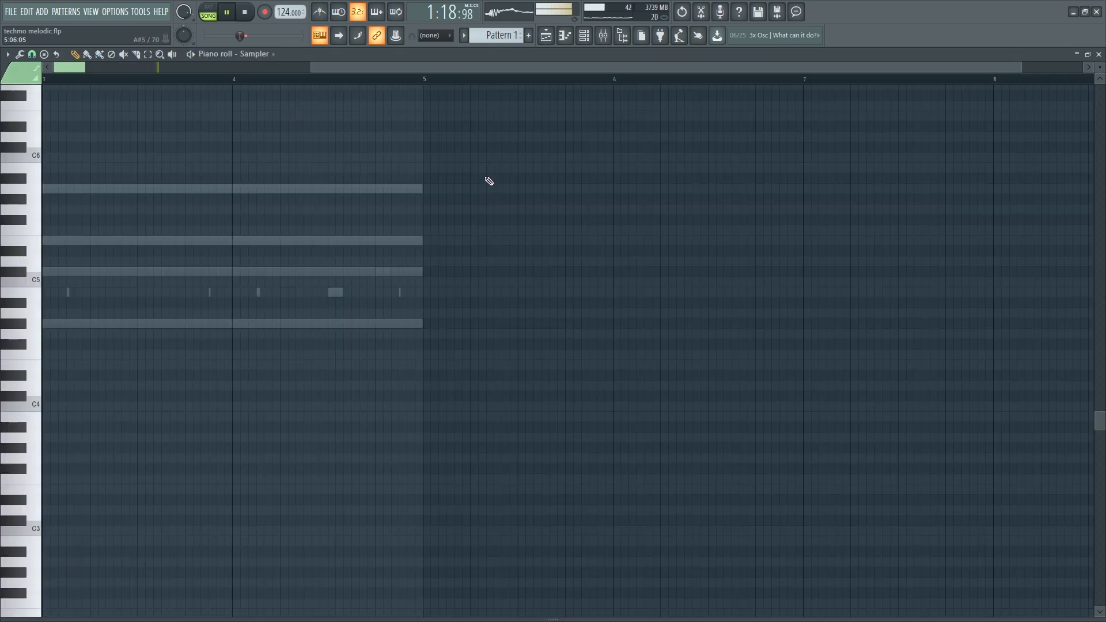
{"action": "key", "text": "Escape"}
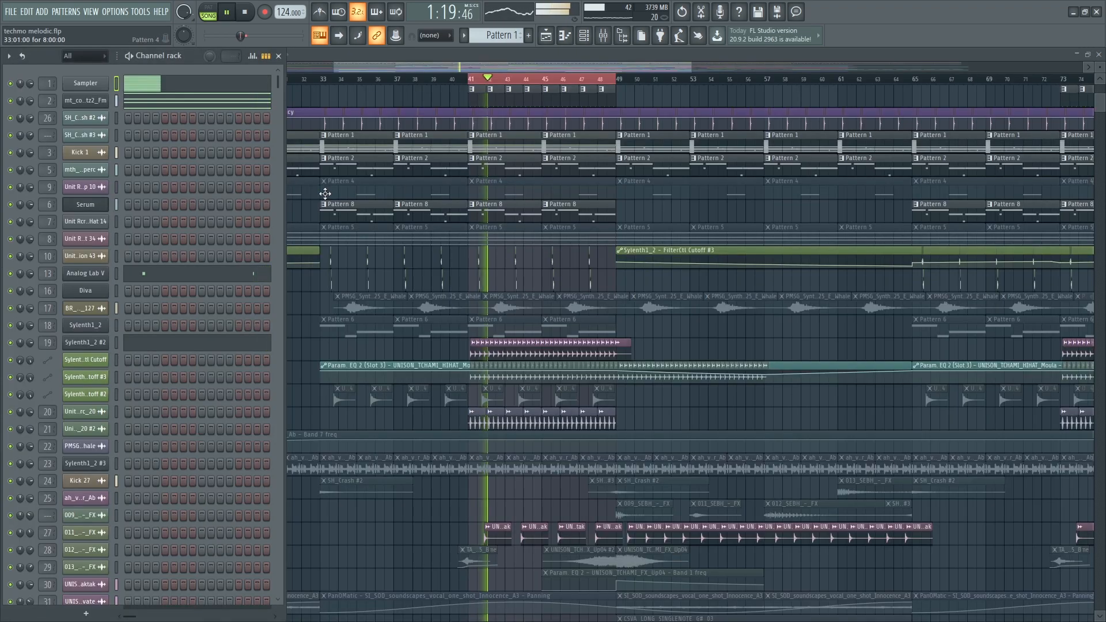
{"action": "left_click", "coordinate": [208, 15]}
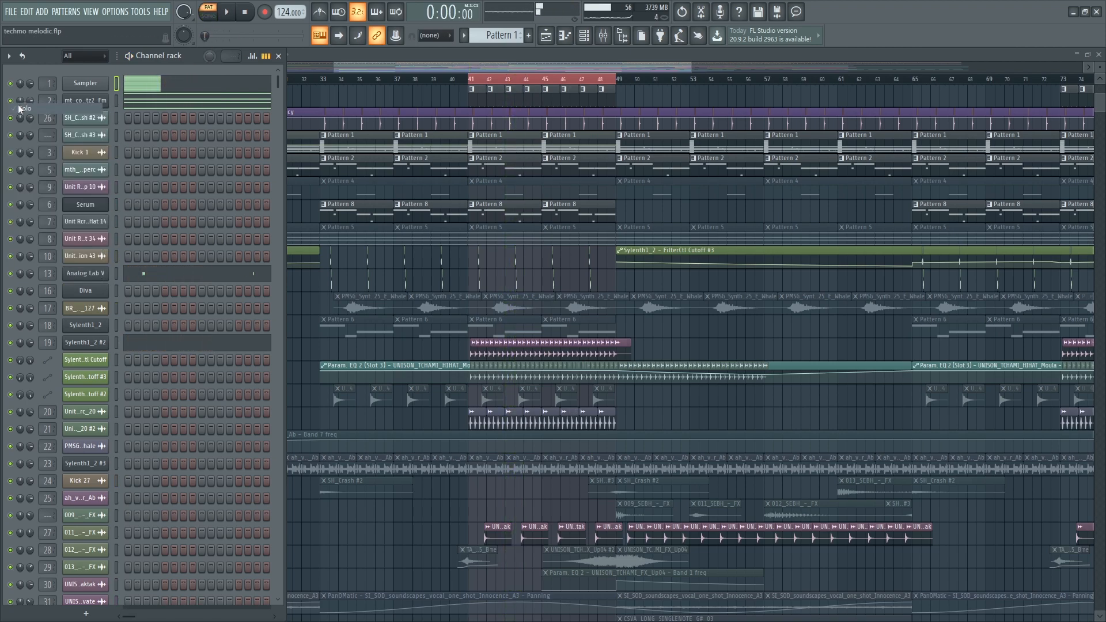
- Check the Diva synth, then inspect Volcano 2, Parametric EQ 2, Reeverb 2, second EQ and Kickstart on its insert
{"action": "left_click", "coordinate": [99, 105]}
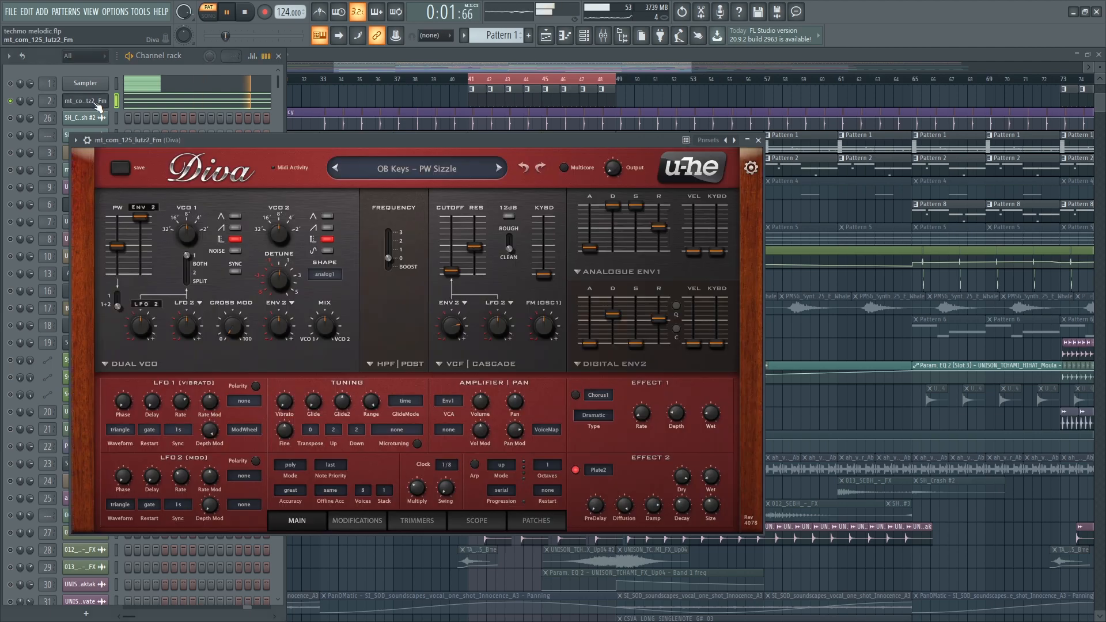
{"action": "left_click", "coordinate": [99, 105]}
{"action": "key", "text": "F9"}
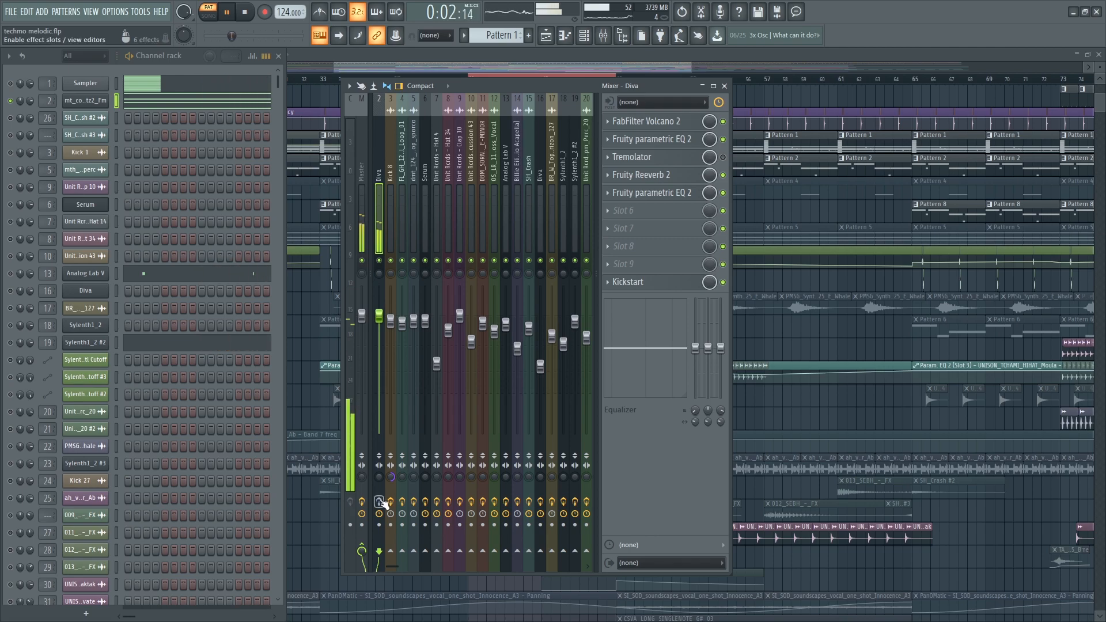
{"action": "left_click", "coordinate": [672, 126]}
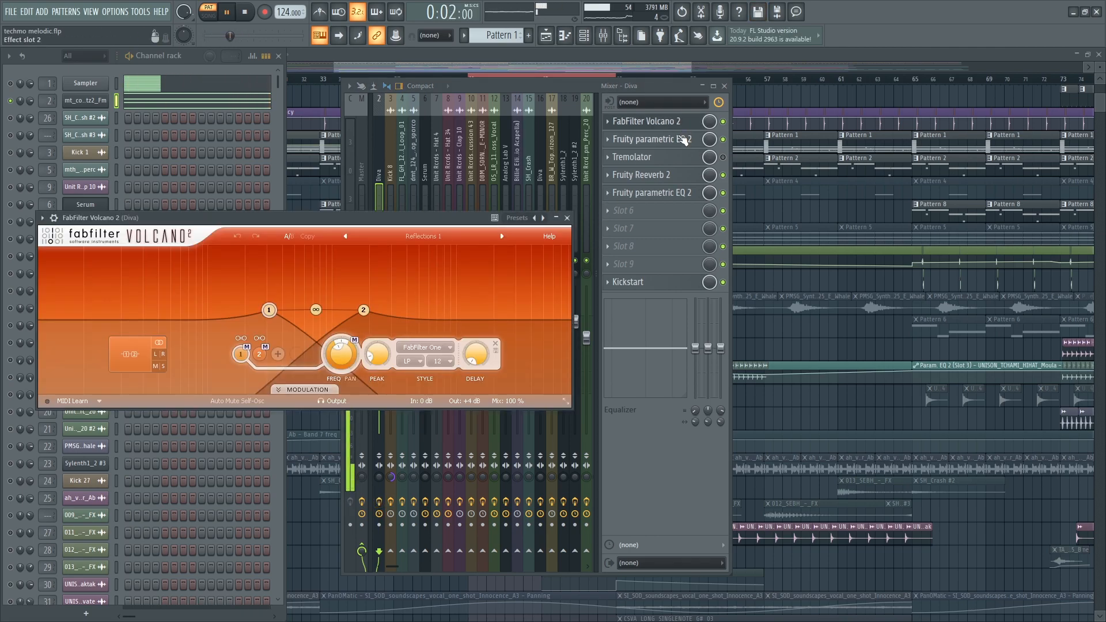
{"action": "left_click", "coordinate": [683, 140]}
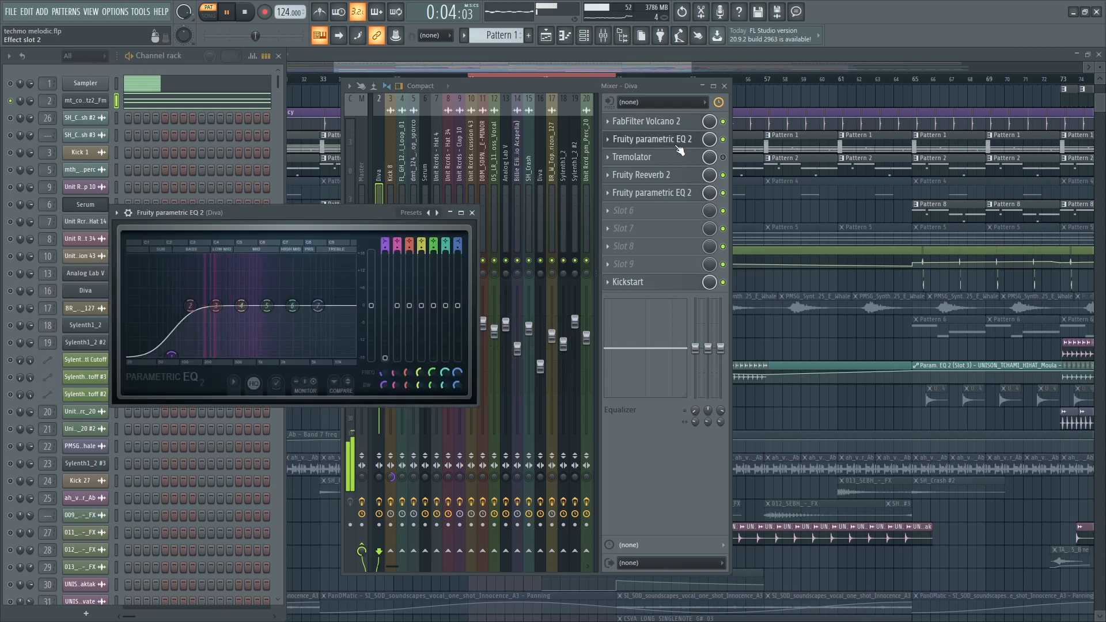
{"action": "left_click", "coordinate": [668, 175]}
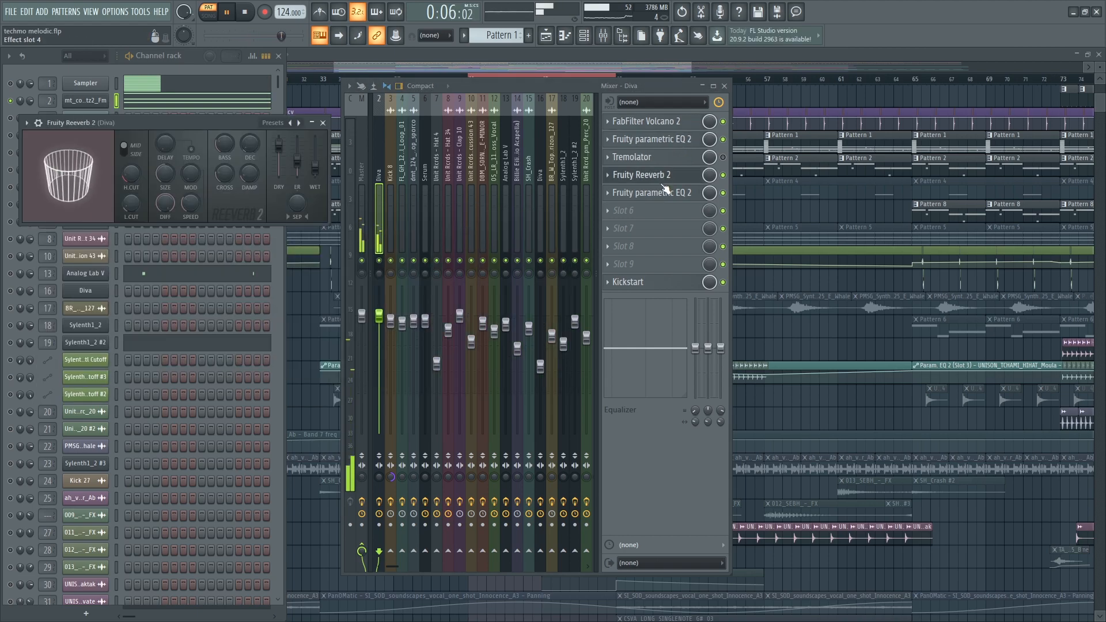
{"action": "left_click", "coordinate": [664, 193]}
{"action": "left_click", "coordinate": [631, 282]}
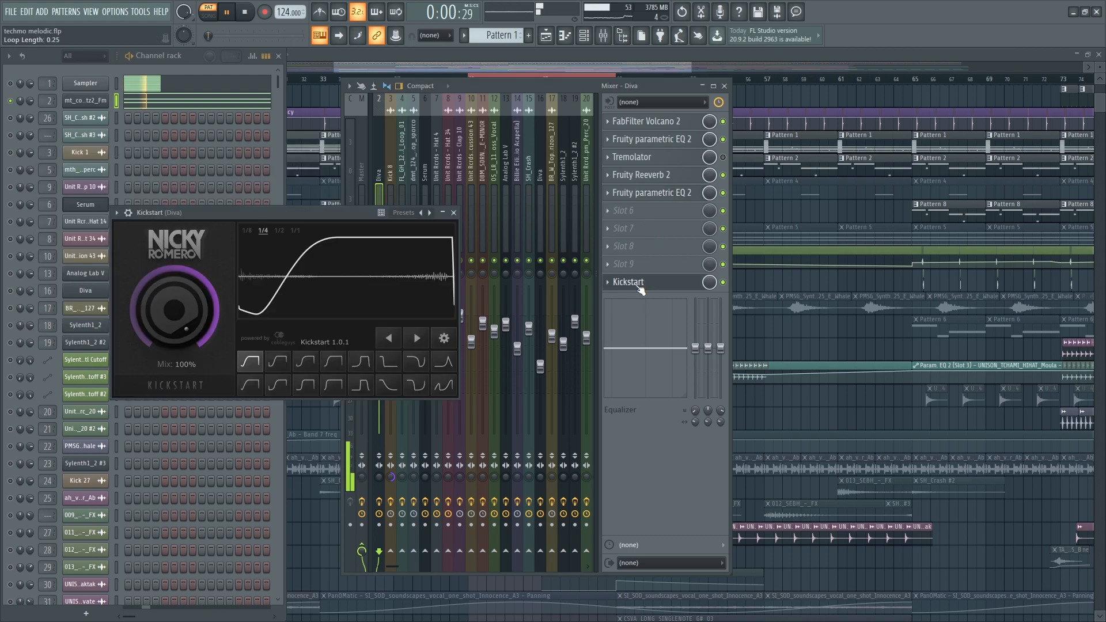
{"action": "left_click", "coordinate": [631, 282]}
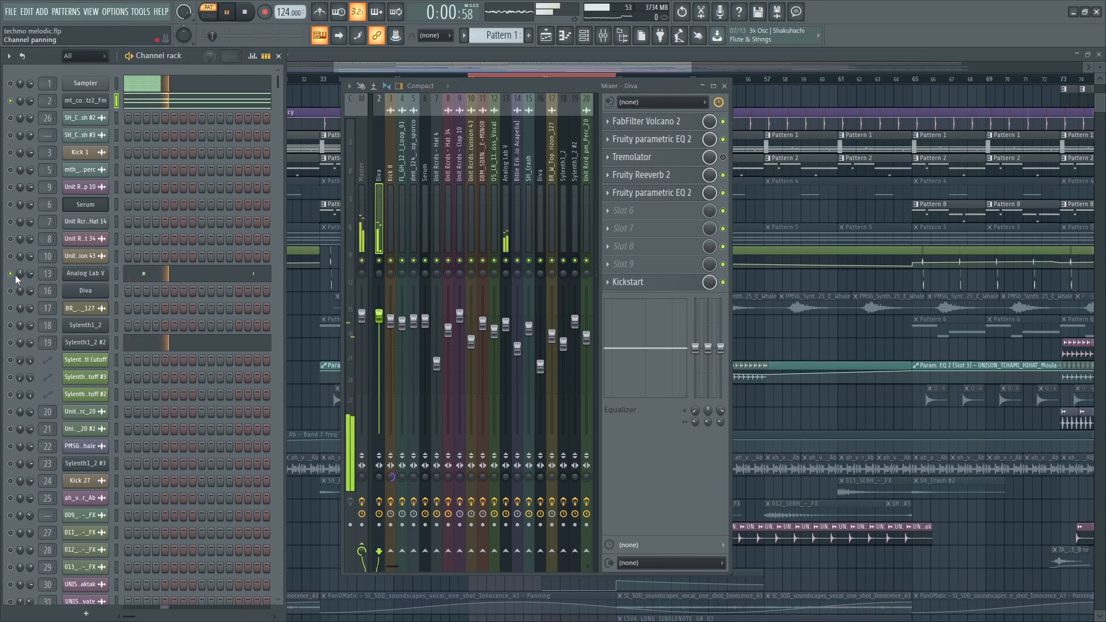
- Review the Analog Lab V and Sylenth1_2 #2 pattern notes in the piano roll
{"action": "scroll", "coordinate": [39, 371], "scroll_direction": "down", "scroll_amount": 3}
{"action": "scroll", "coordinate": [20, 198], "scroll_direction": "up", "scroll_amount": 3}
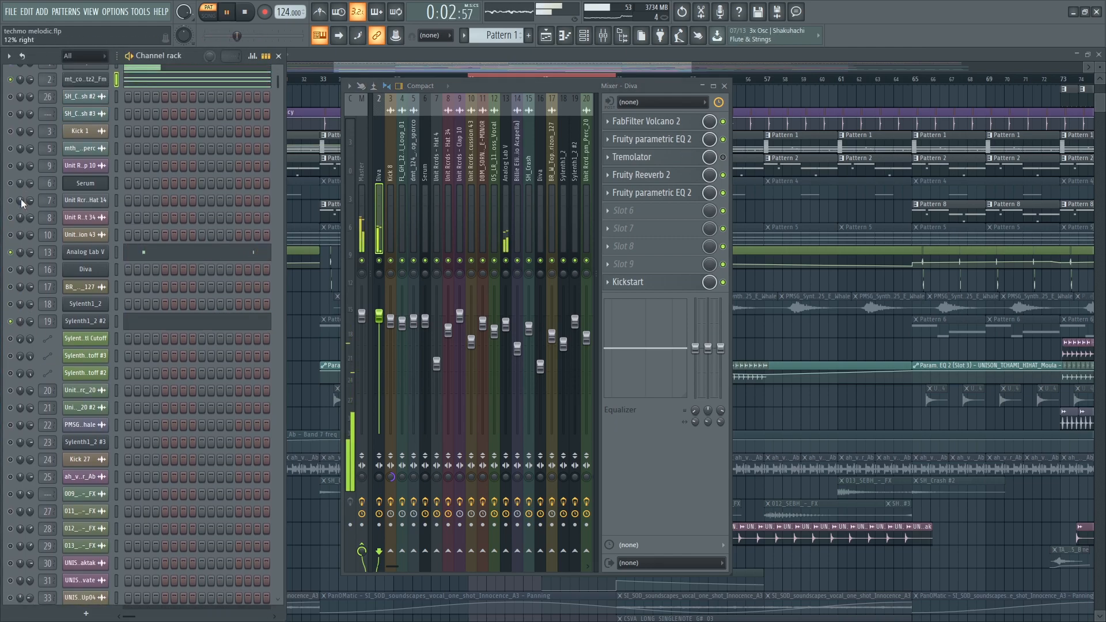
{"action": "left_click", "coordinate": [152, 274]}
{"action": "key", "text": "space"}
{"action": "key", "text": "Escape"}
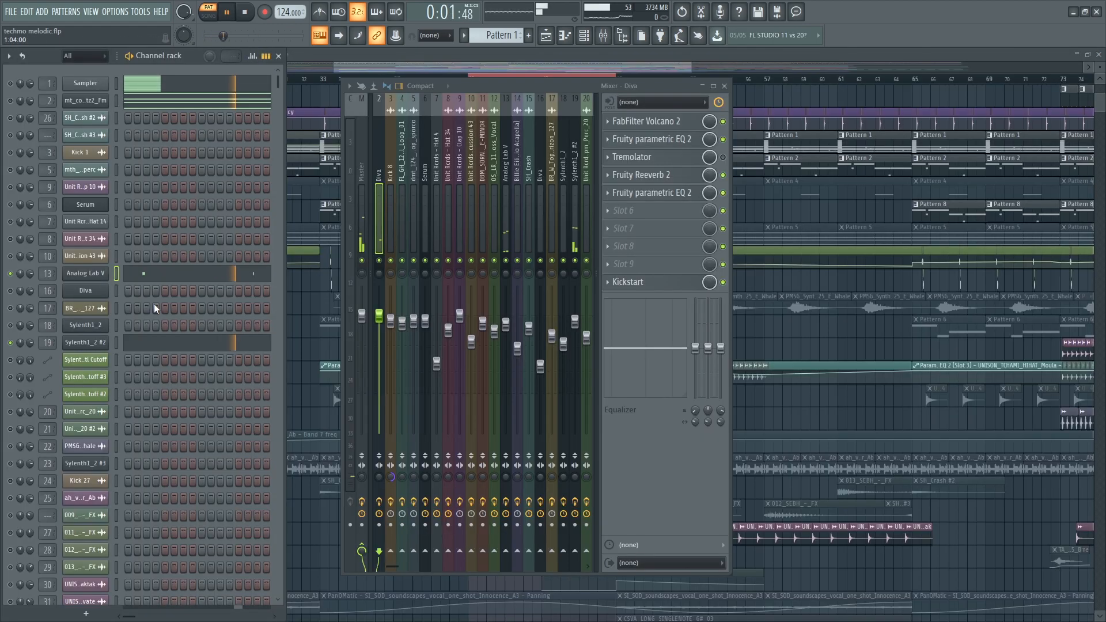
{"action": "left_click", "coordinate": [154, 343]}
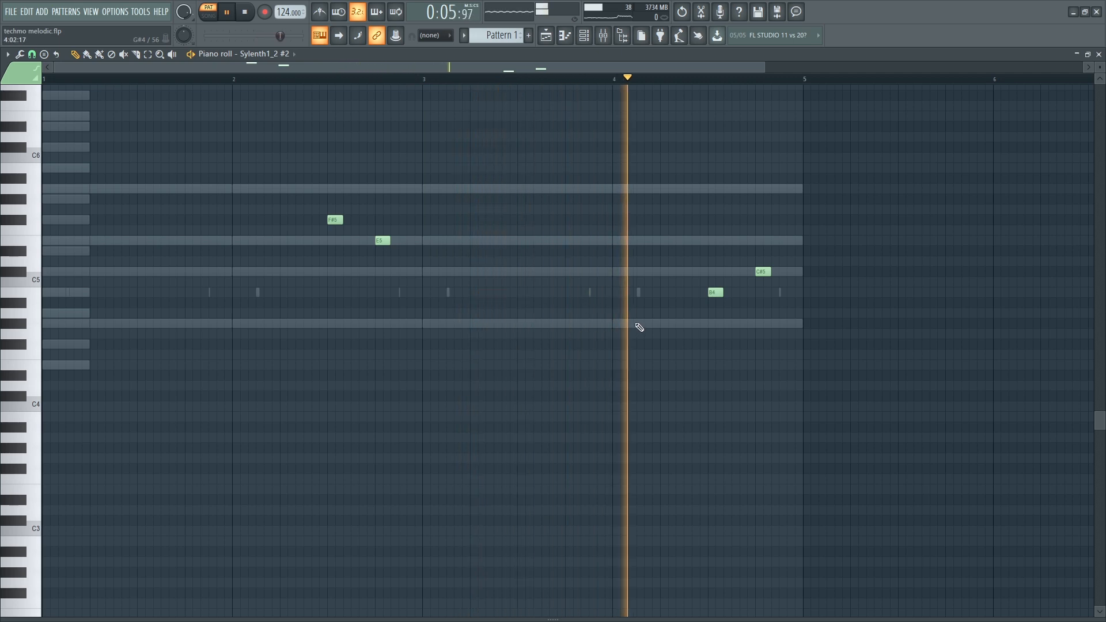
{"action": "key", "text": "Escape"}
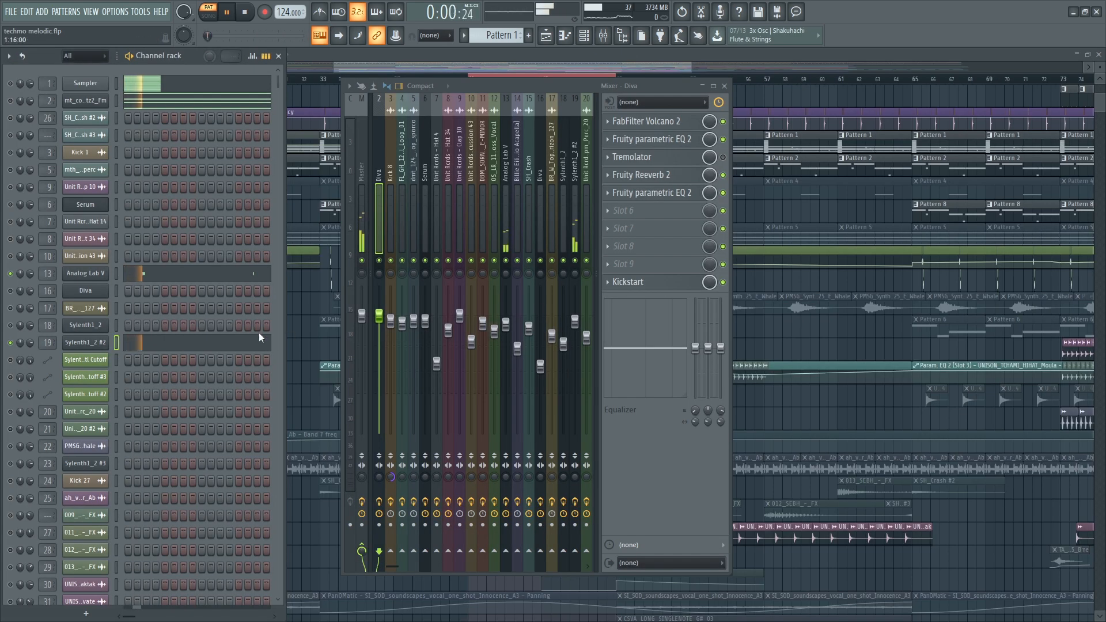
- Solo channel 2, switch back to song mode and bring the arrangement playlist forward
{"action": "right_click", "coordinate": [20, 101]}
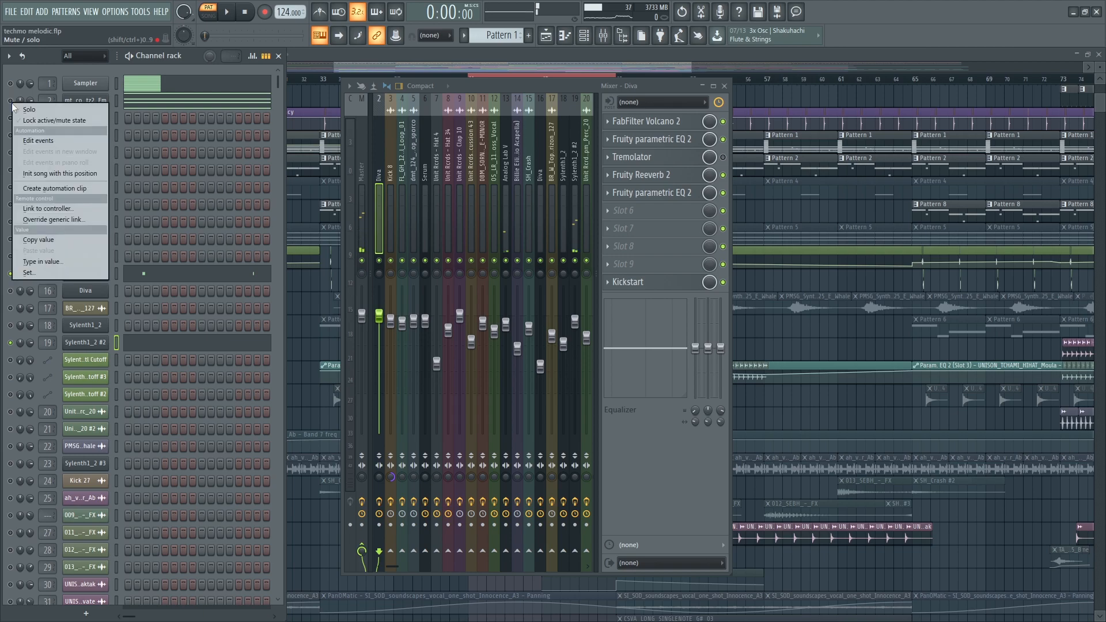
{"action": "right_click", "coordinate": [9, 103]}
{"action": "left_click", "coordinate": [209, 13]}
{"action": "left_click", "coordinate": [753, 334]}
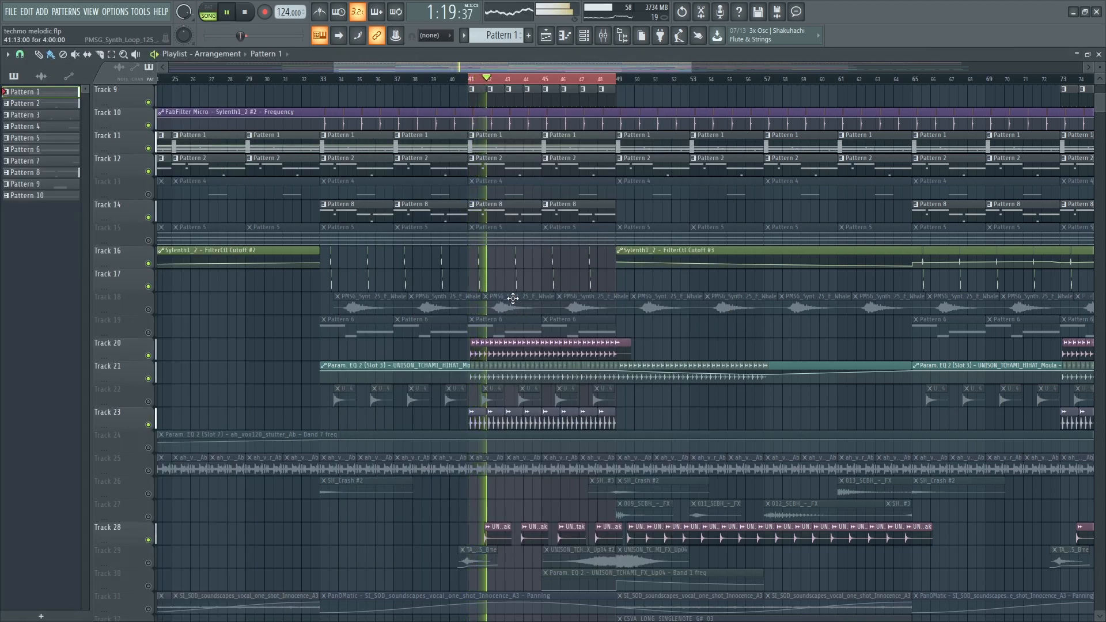
- Unmute Track 15 and preview its Pattern 5 notes in pattern mode
{"action": "left_click", "coordinate": [148, 240]}
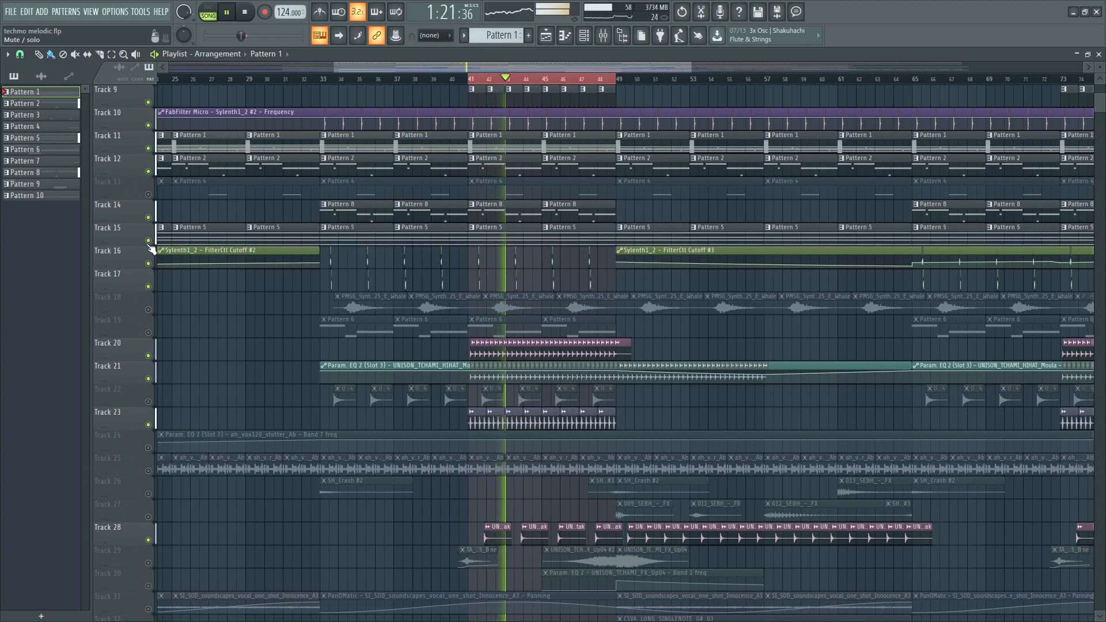
{"action": "double_click", "coordinate": [487, 242]}
{"action": "left_click", "coordinate": [209, 13]}
{"action": "key", "text": "Escape"}
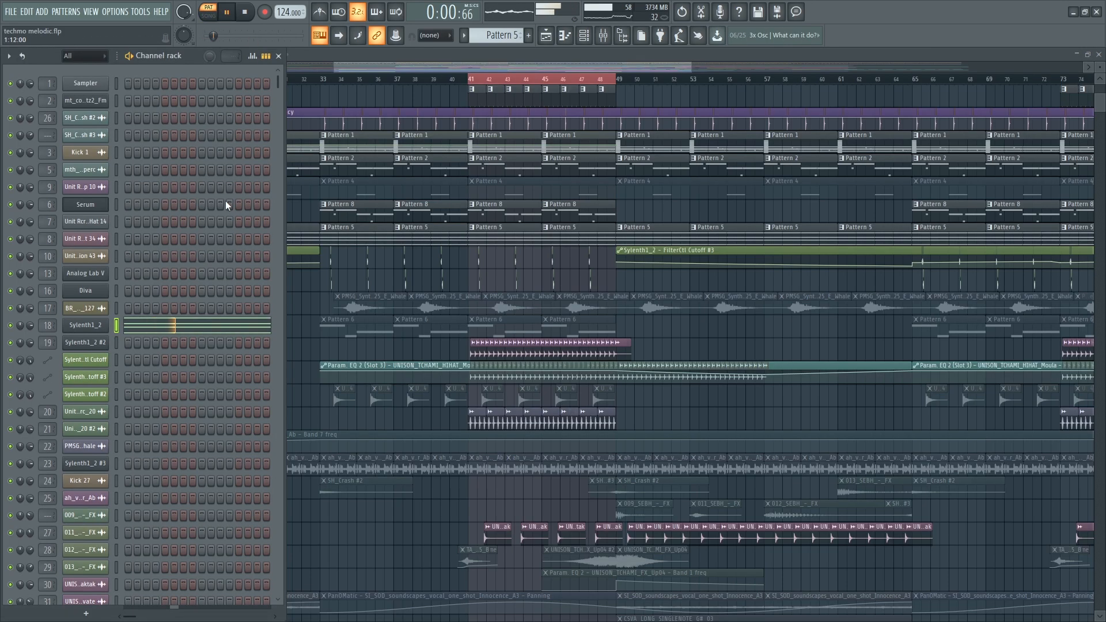
- Open the Sylenth1_2 synth and mixer, and check its parametric EQ and FabFilter Volcano 2
{"action": "left_click", "coordinate": [87, 326]}
{"action": "key", "text": "F9"}
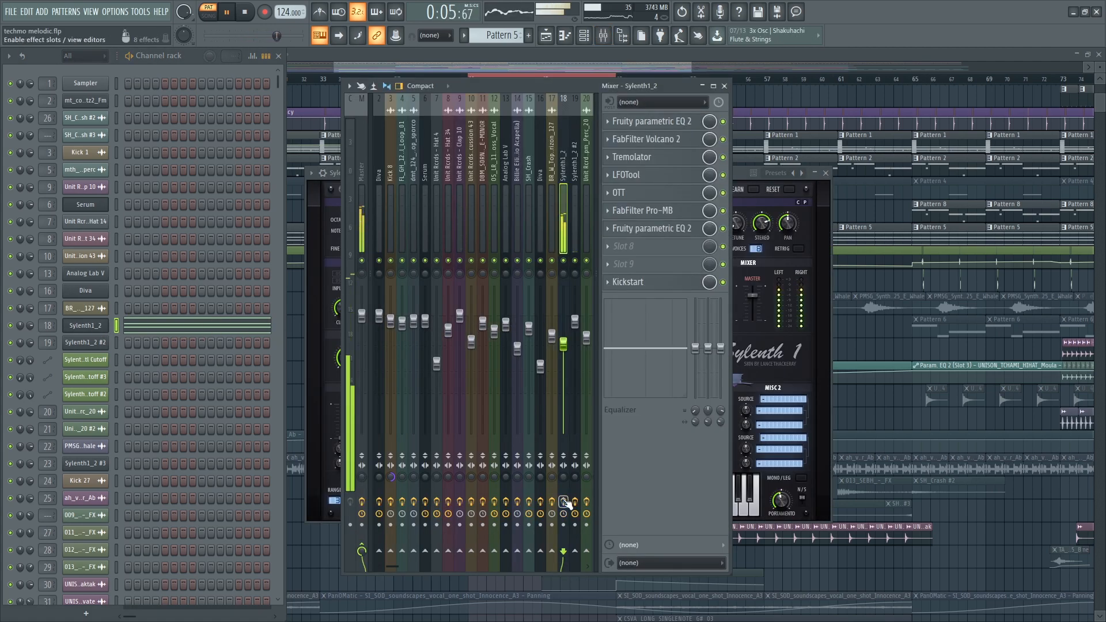
{"action": "left_click", "coordinate": [652, 121]}
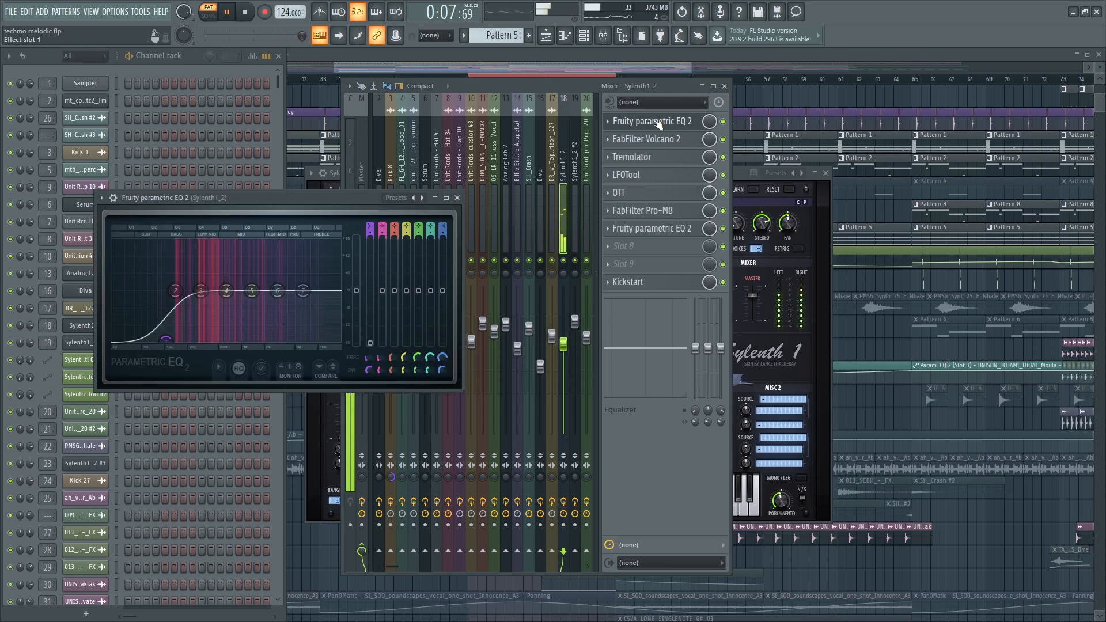
{"action": "left_click", "coordinate": [665, 144]}
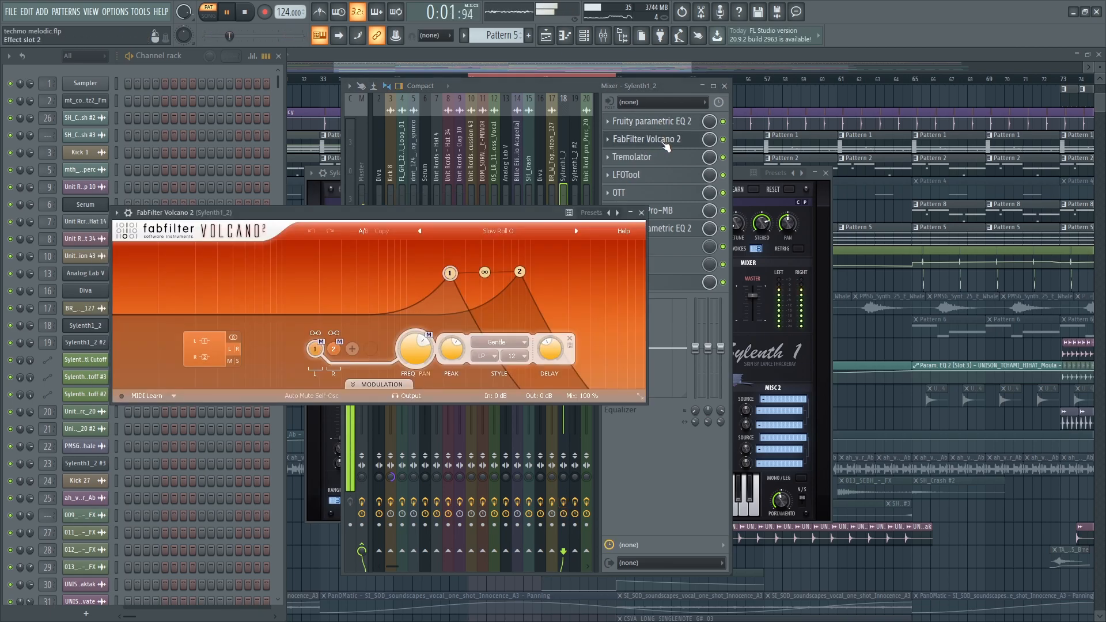
{"action": "left_click", "coordinate": [725, 140]}
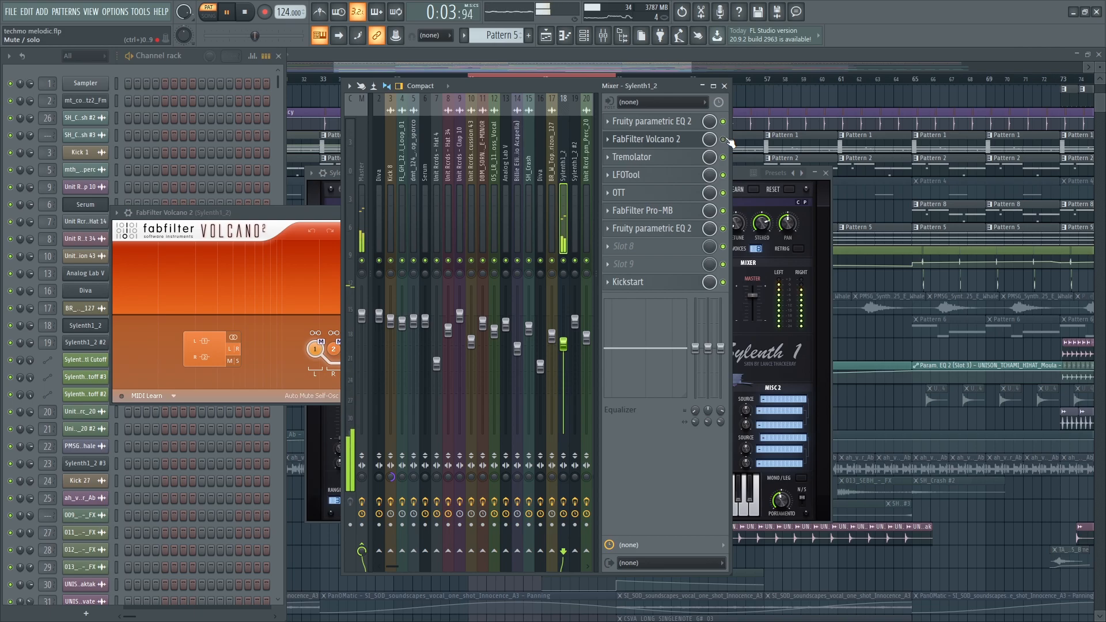
{"action": "left_click", "coordinate": [674, 140]}
{"action": "left_click", "coordinate": [674, 141]}
{"action": "left_click", "coordinate": [673, 141]}
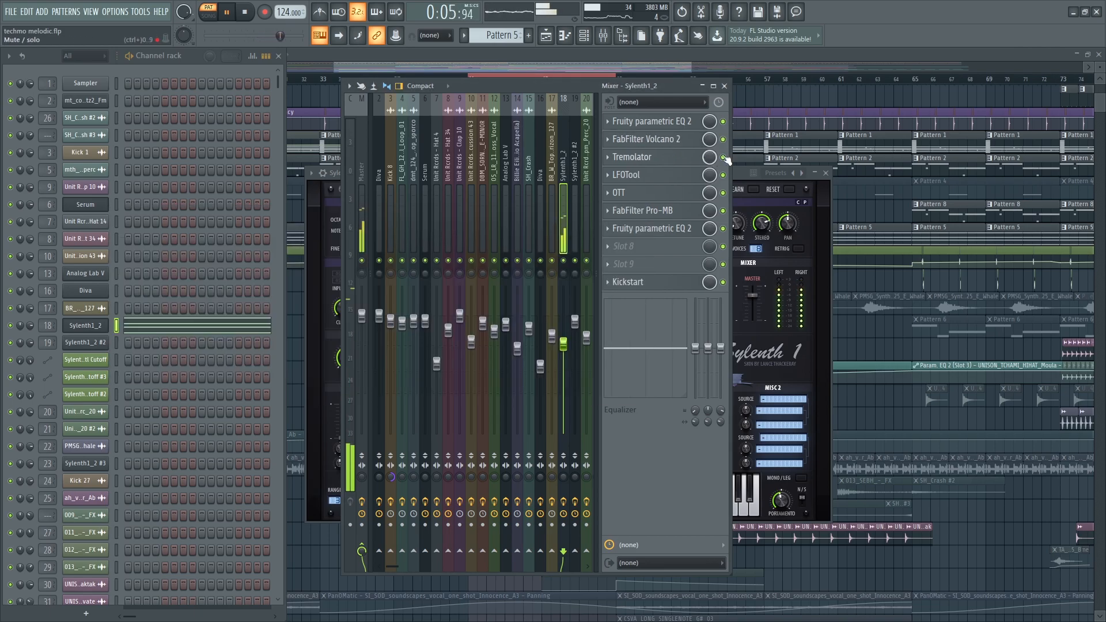
- Inspect Tremolator and LFOTool, bypassing LFOTool briefly to compare, then re-enabling it
{"action": "left_click", "coordinate": [682, 159]}
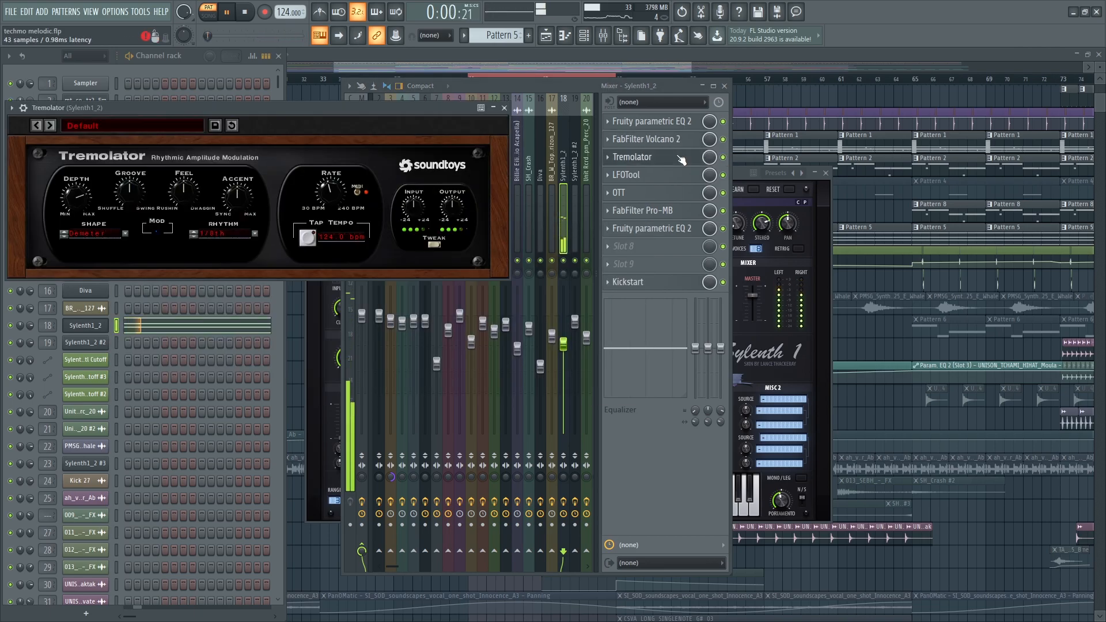
{"action": "left_click", "coordinate": [680, 159]}
{"action": "left_click", "coordinate": [669, 175]}
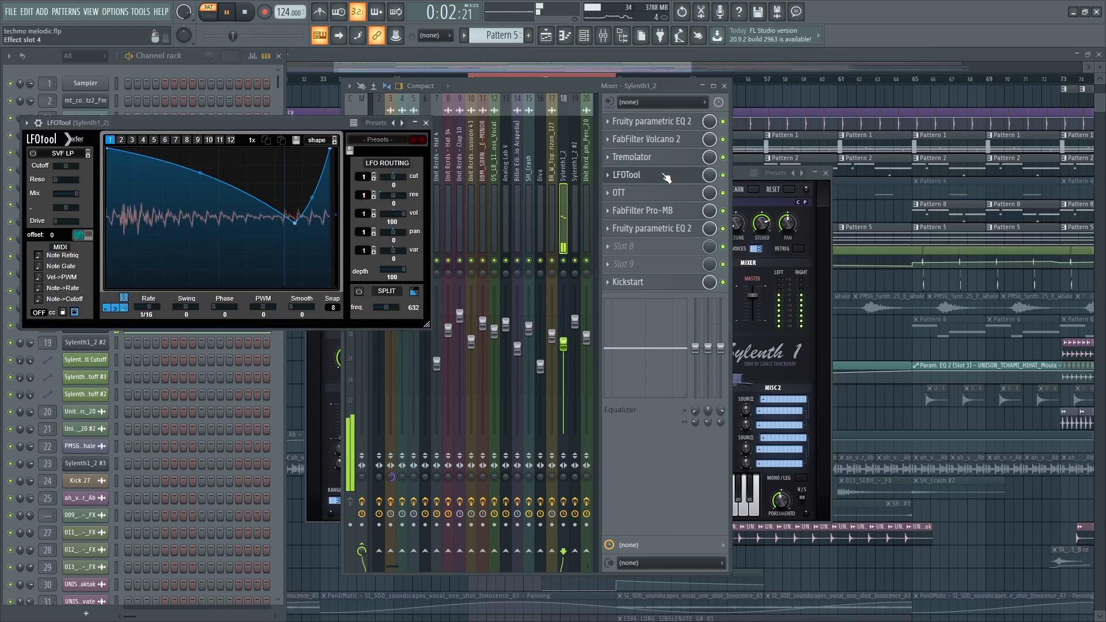
{"action": "left_click", "coordinate": [724, 175]}
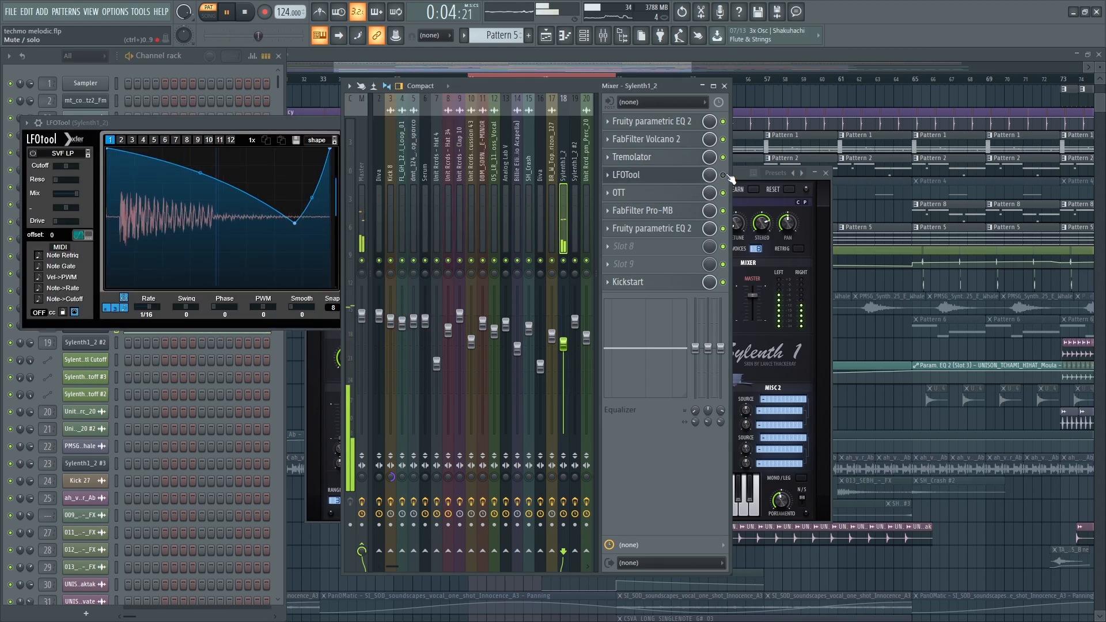
{"action": "left_click", "coordinate": [725, 175]}
{"action": "key", "text": "Escape"}
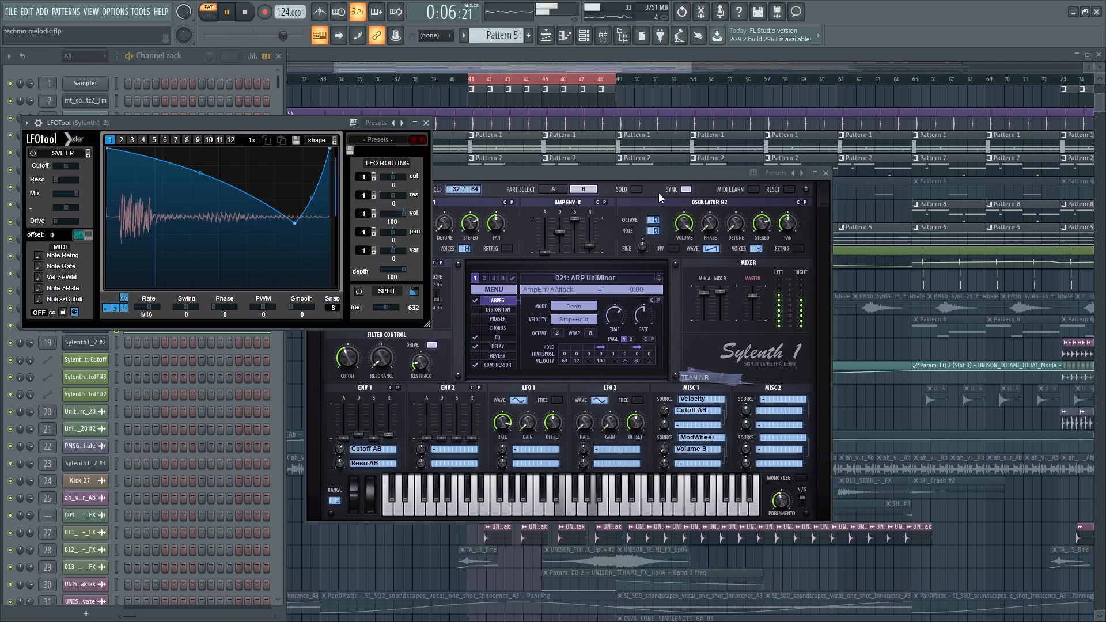
{"action": "key", "text": "Escape"}
{"action": "key", "text": "Escape"}
{"action": "key", "text": "F9"}
- Check OTT, solo and unsolo Pro-MB band 1, view the second parametric EQ, and close the mixer
{"action": "left_click", "coordinate": [662, 195]}
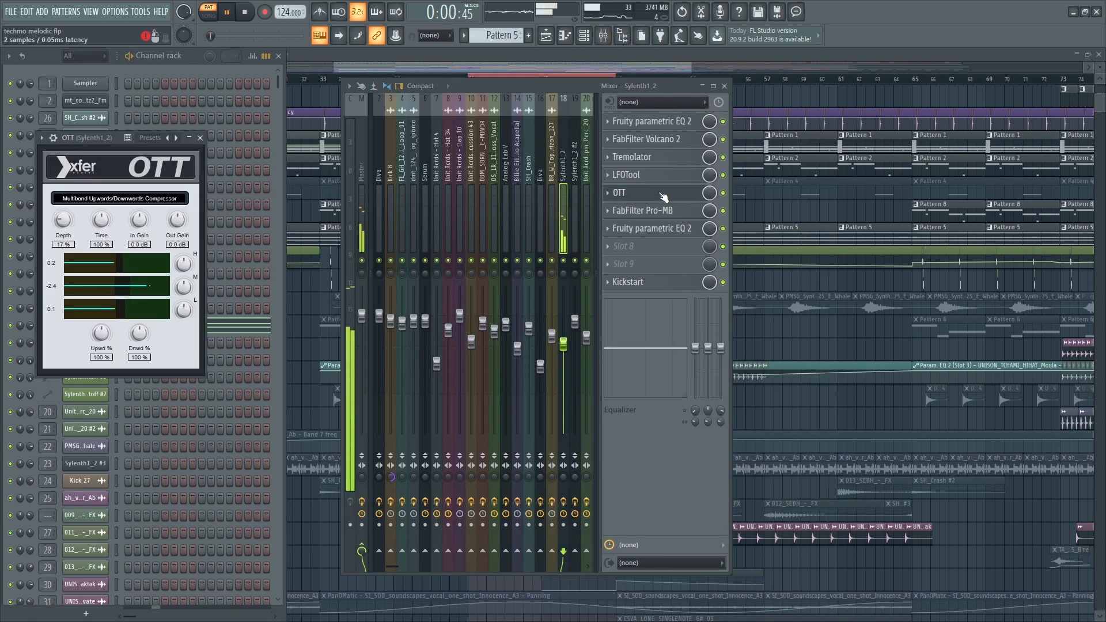
{"action": "key", "text": "Escape"}
{"action": "left_click", "coordinate": [657, 210]}
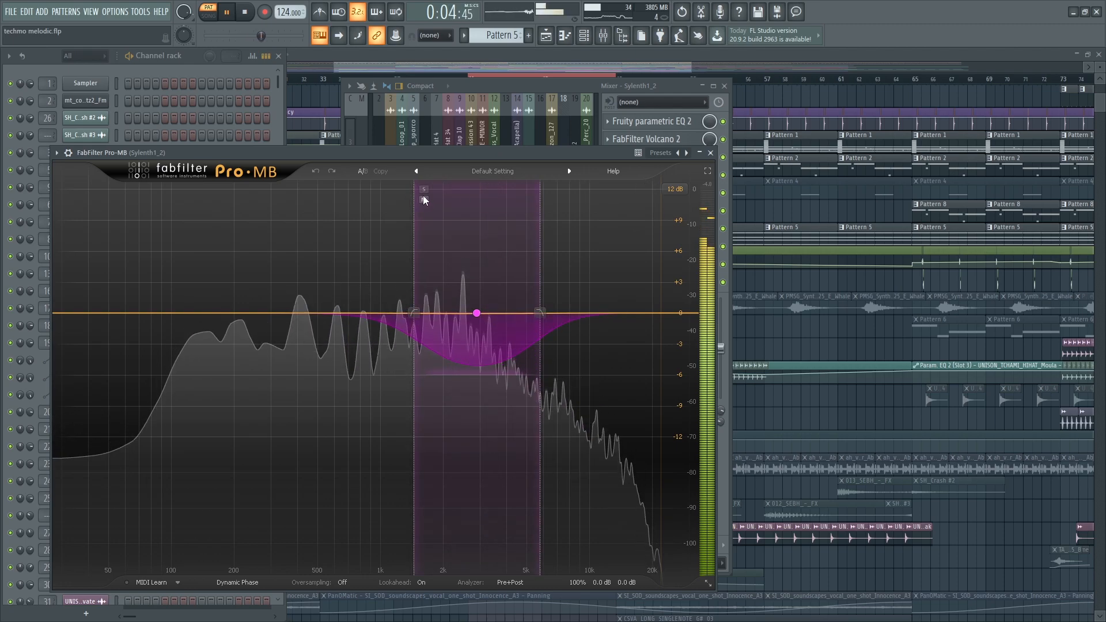
{"action": "left_click", "coordinate": [423, 190]}
{"action": "left_click", "coordinate": [424, 191]}
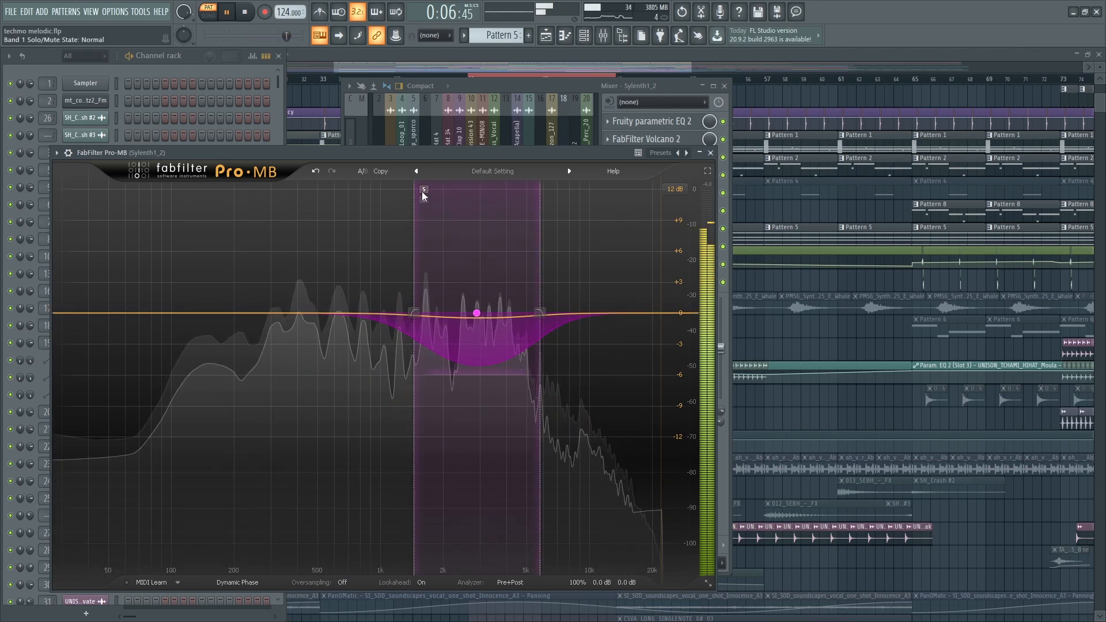
{"action": "key", "text": "Escape"}
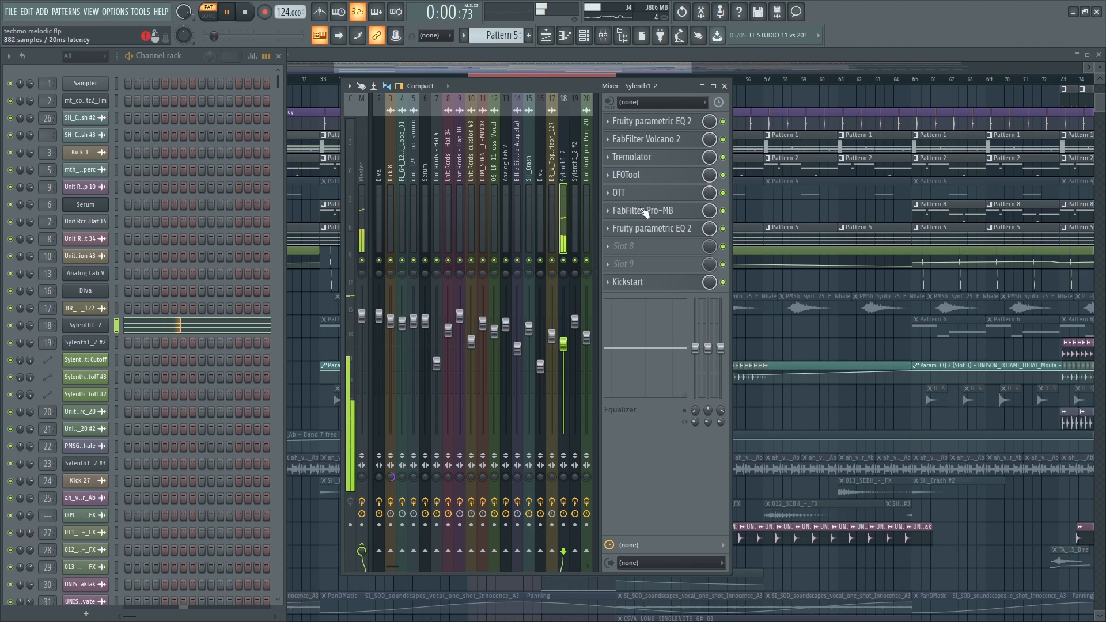
{"action": "left_click", "coordinate": [669, 230]}
{"action": "left_click", "coordinate": [670, 229]}
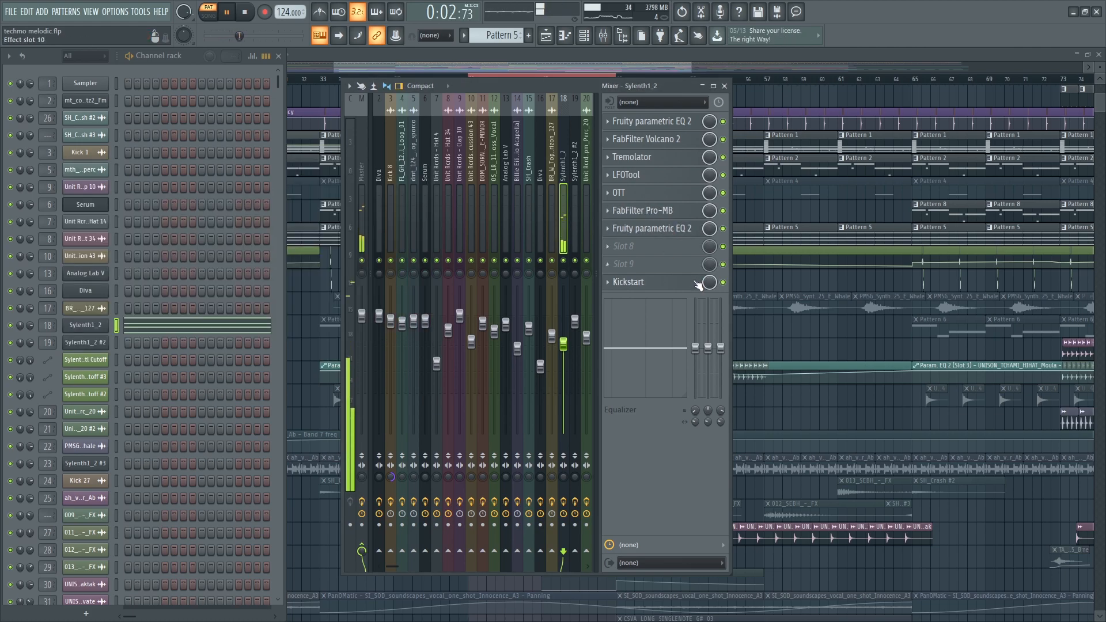
{"action": "key", "text": "F9"}
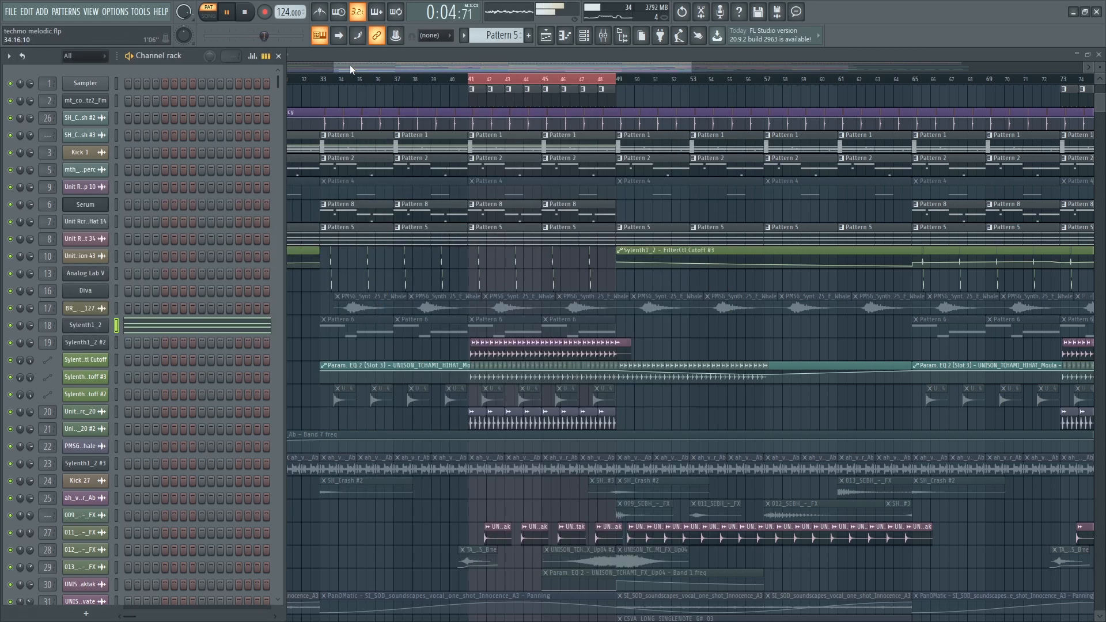
- Play the full arrangement in song mode from bar 41 and unmute Track 13
{"action": "left_click", "coordinate": [211, 18]}
{"action": "key", "text": "F6"}
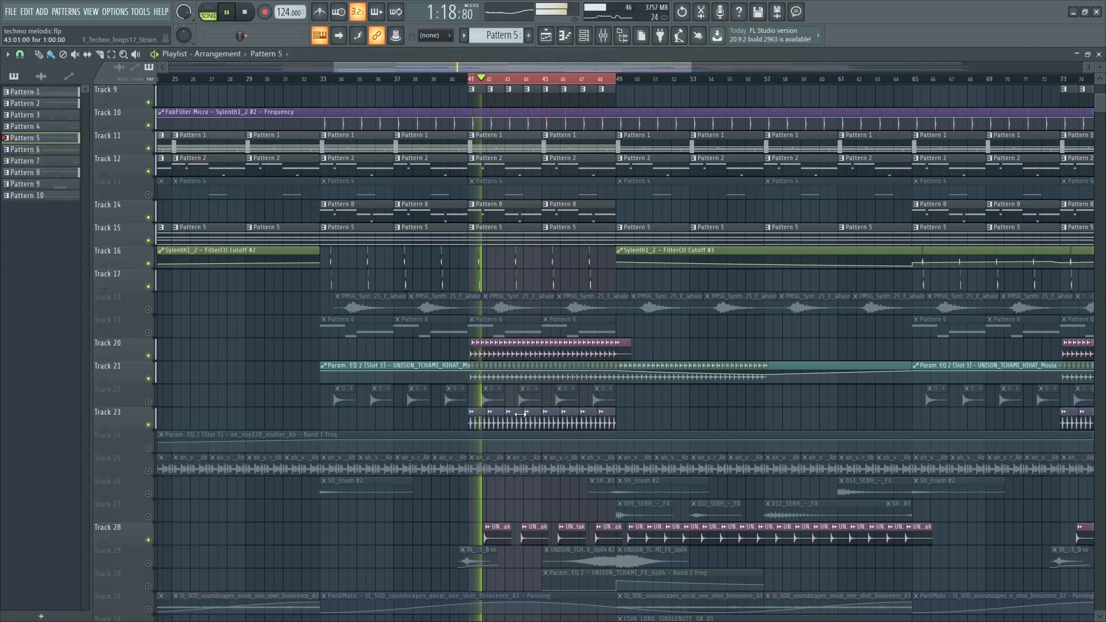
{"action": "scroll", "coordinate": [513, 435], "scroll_direction": "down", "scroll_amount": 2}
{"action": "scroll", "coordinate": [513, 435], "scroll_direction": "up", "scroll_amount": 3}
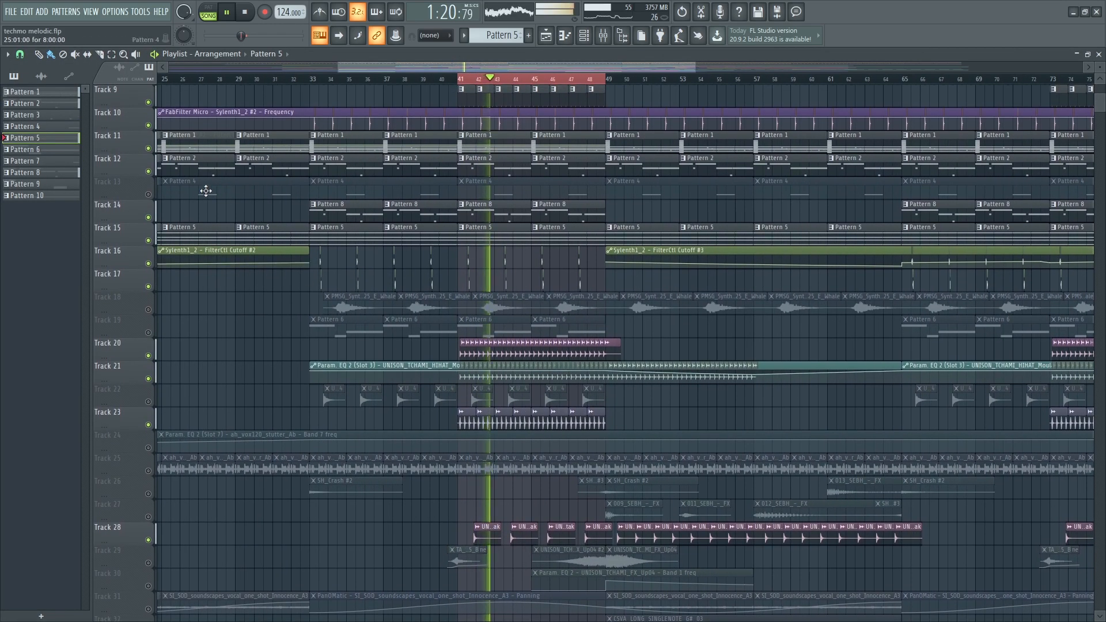
{"action": "left_click", "coordinate": [149, 195]}
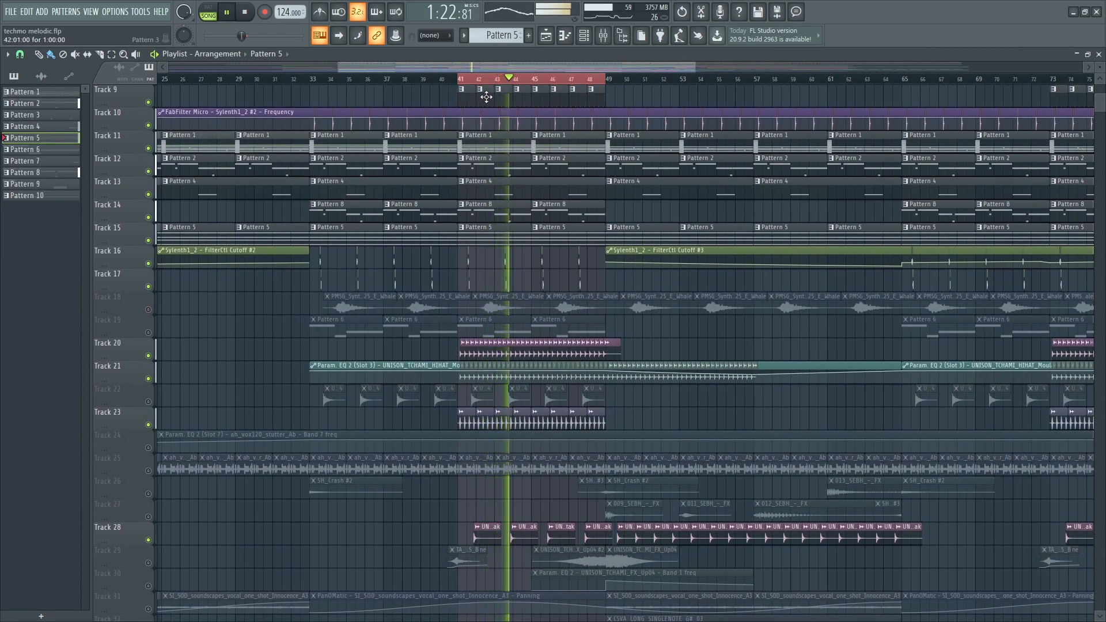
- Review Pattern 4's notes from bar 3, then bring up the Diva synth
{"action": "double_click", "coordinate": [541, 191]}
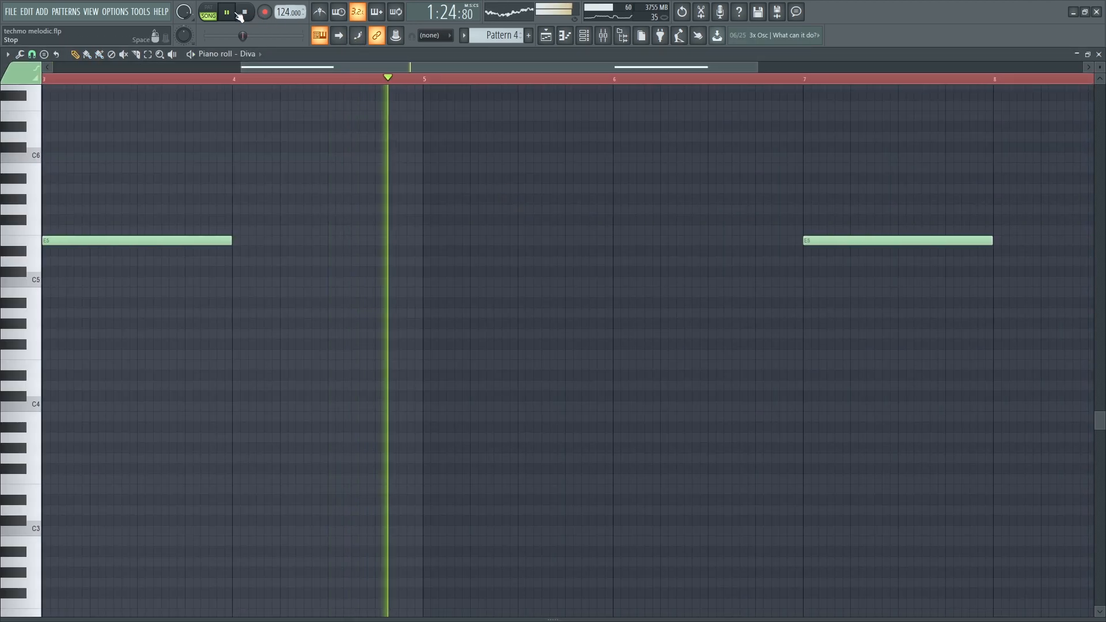
{"action": "scroll", "coordinate": [232, 63], "scroll_direction": "down", "scroll_amount": 3}
{"action": "left_click", "coordinate": [232, 79]}
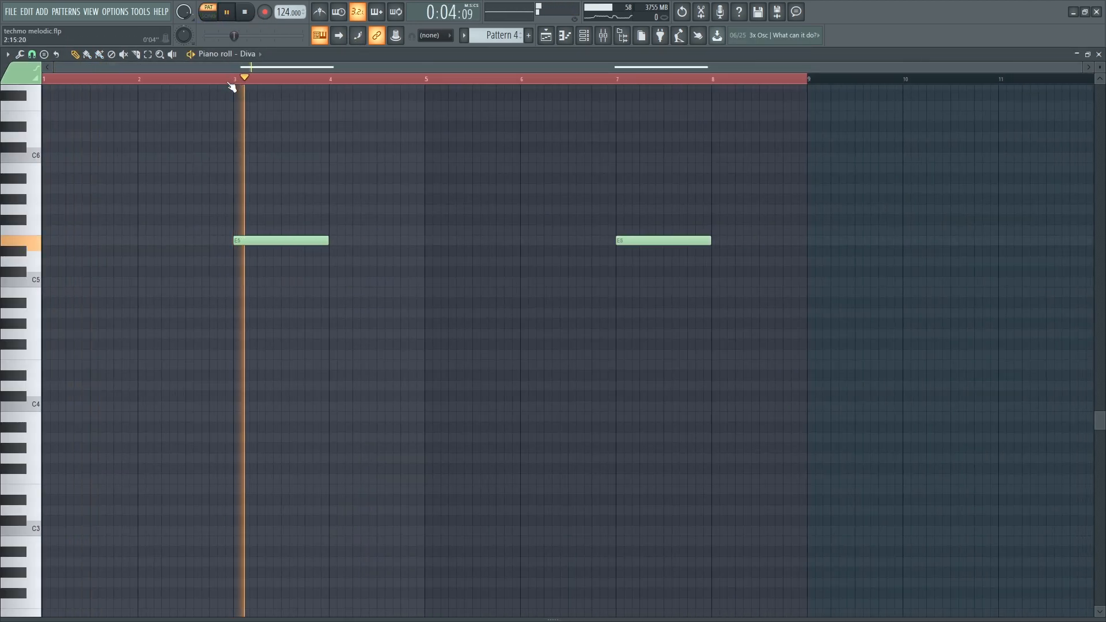
{"action": "key", "text": "Escape"}
{"action": "left_click", "coordinate": [86, 291]}
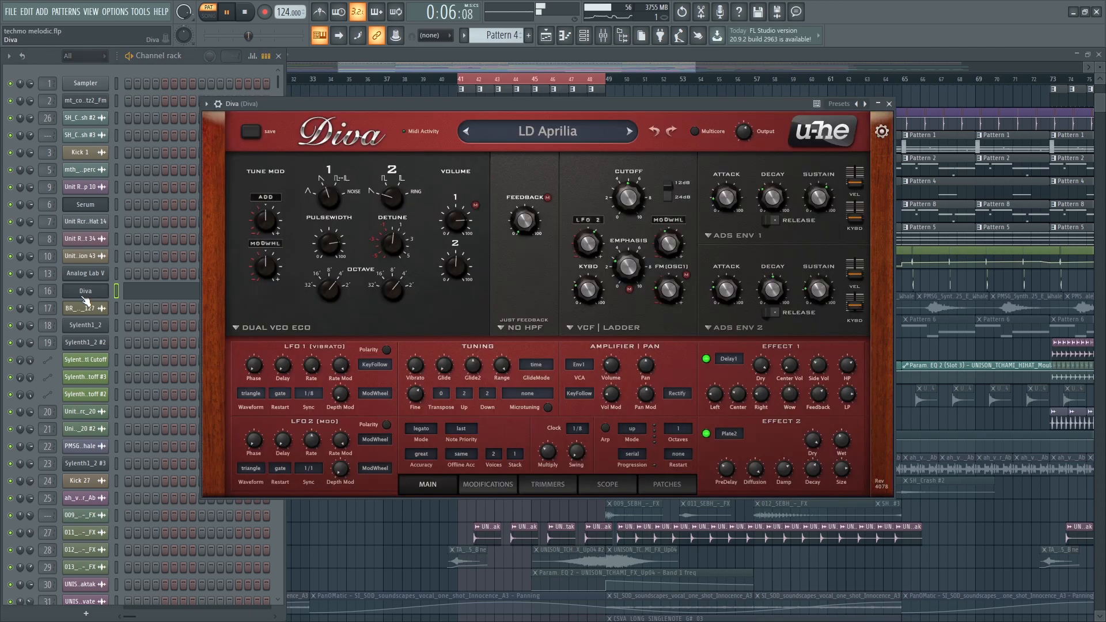
- Stop playback and view Diva's parametric EQ, OTT, ValhallaVintageVerb, Tremolator and SAUSAGE FATTENER inserts
{"action": "left_click", "coordinate": [85, 291]}
{"action": "key", "text": "space"}
{"action": "key", "text": "F9"}
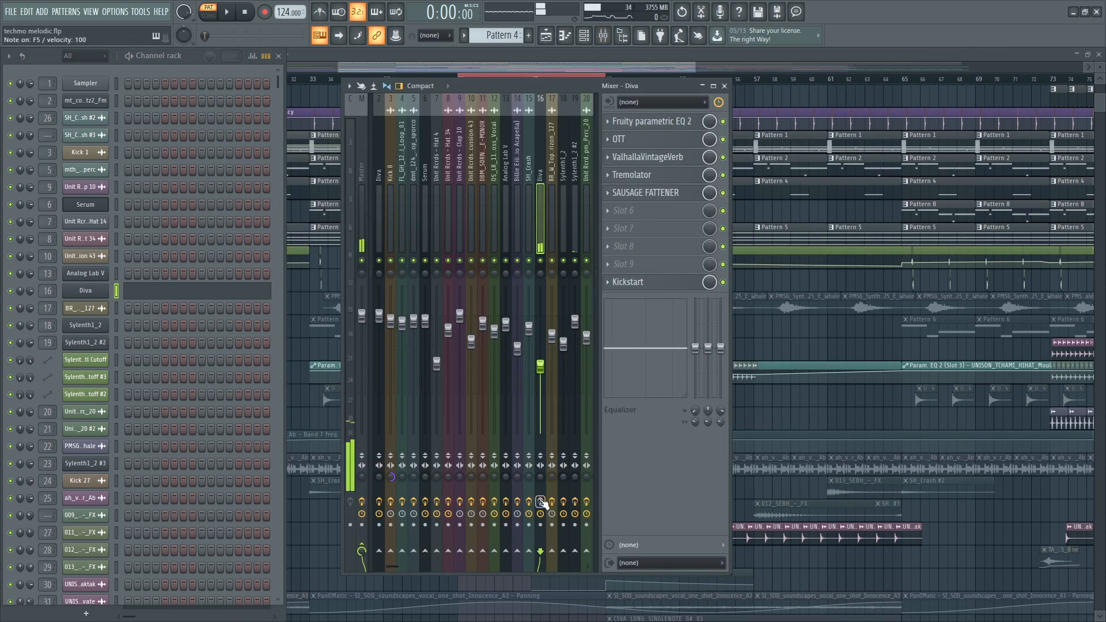
{"action": "left_click", "coordinate": [653, 121]}
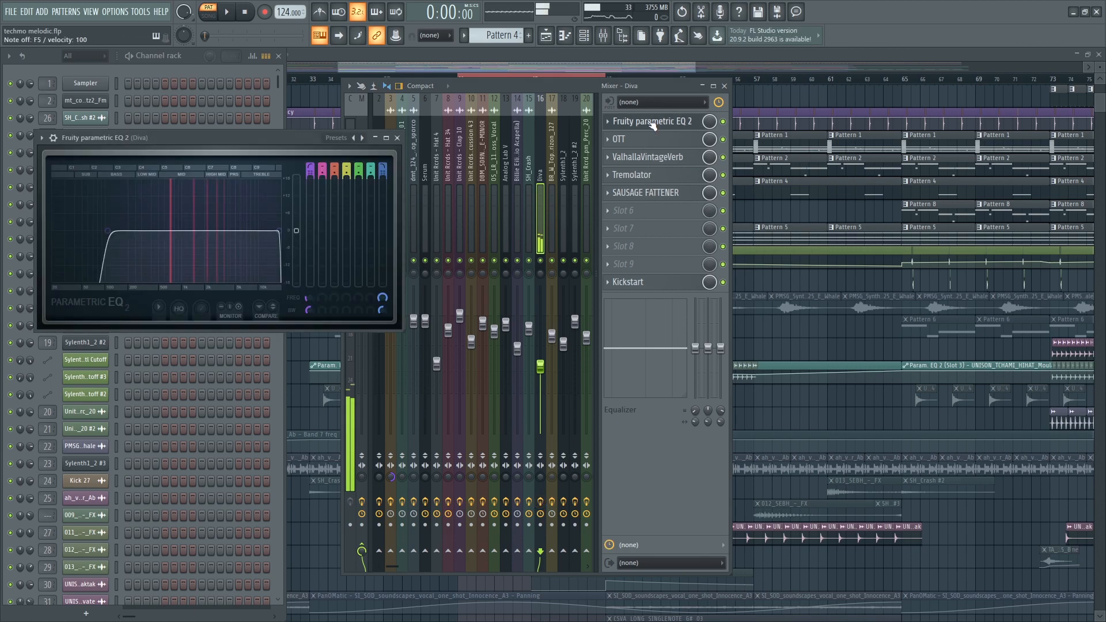
{"action": "left_click", "coordinate": [651, 141]}
{"action": "left_click", "coordinate": [652, 157]}
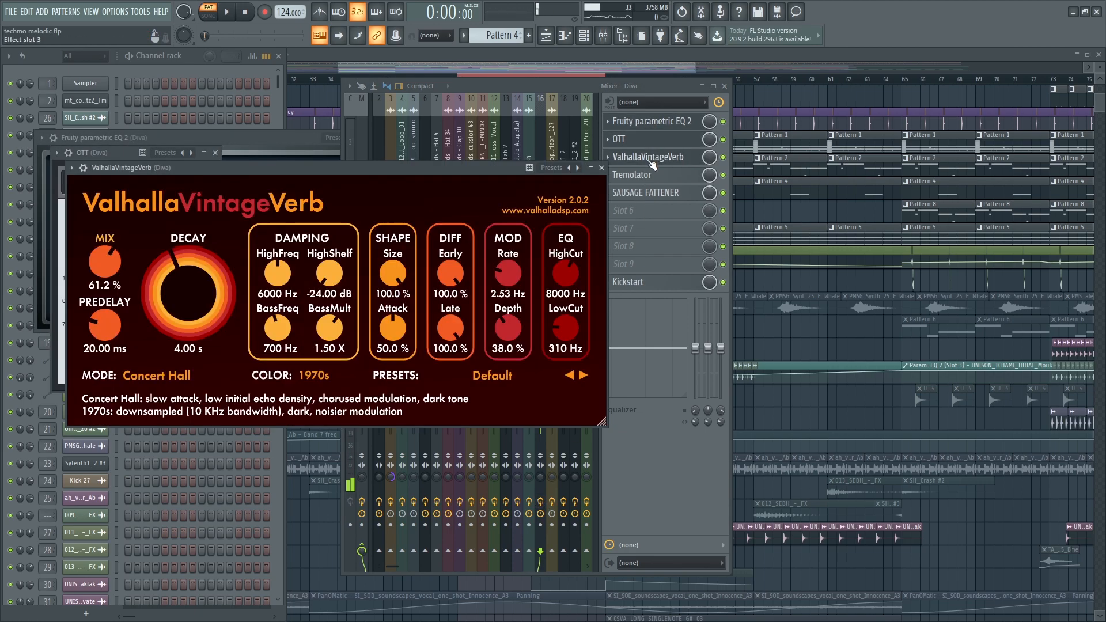
{"action": "left_click", "coordinate": [648, 179]}
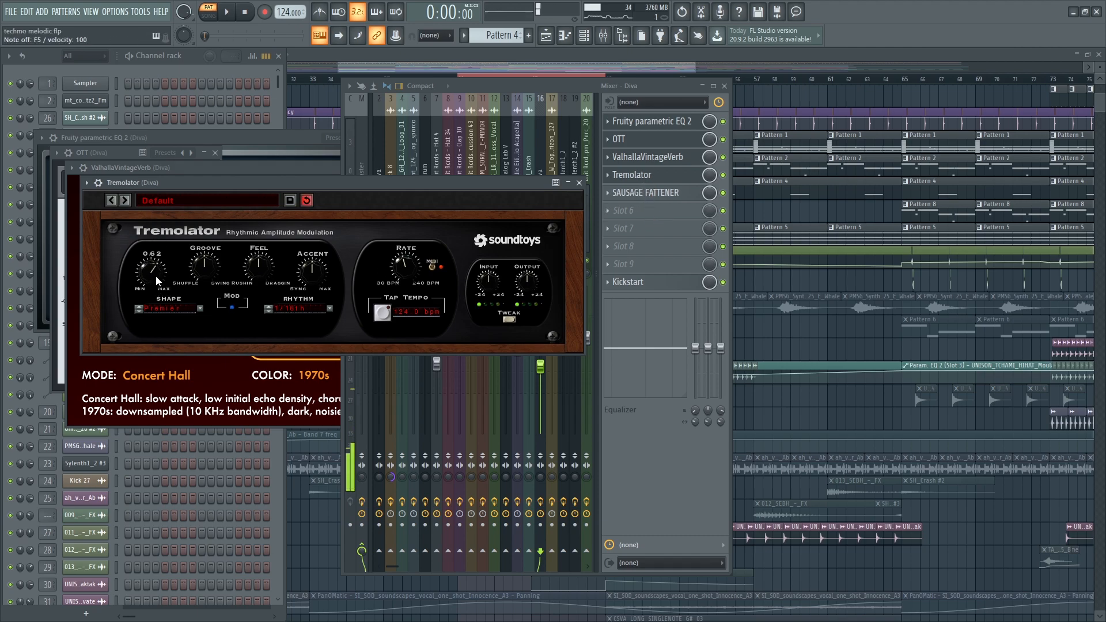
{"action": "left_click", "coordinate": [645, 193]}
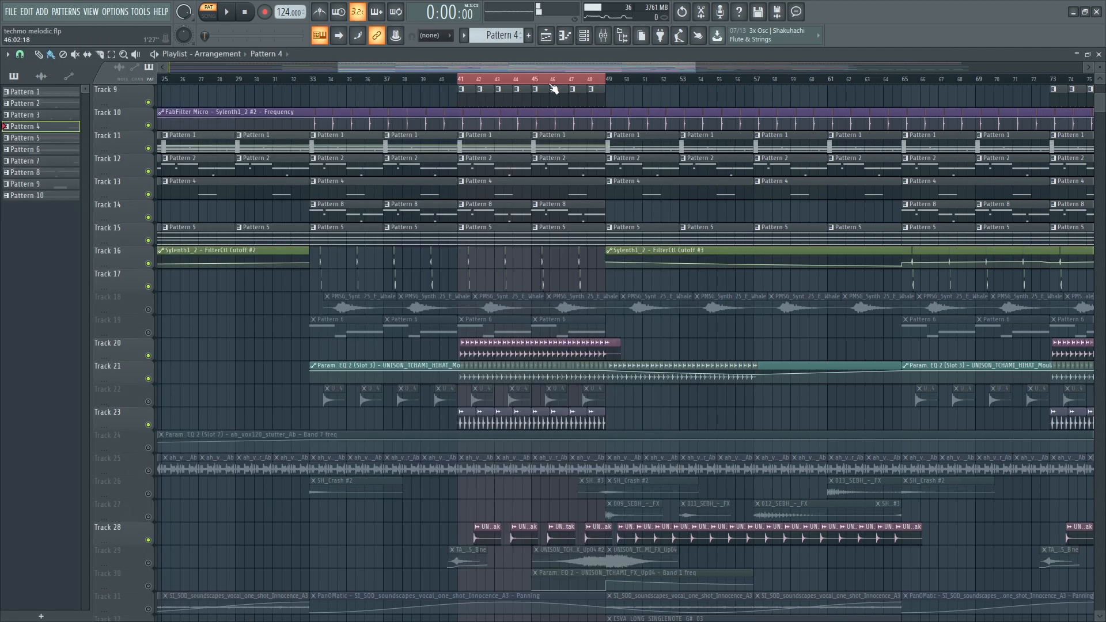
- Play the arrangement in song mode, unmute Track 19, and glance at Pattern 6's notes
{"action": "left_click", "coordinate": [208, 16]}
{"action": "key", "text": "space"}
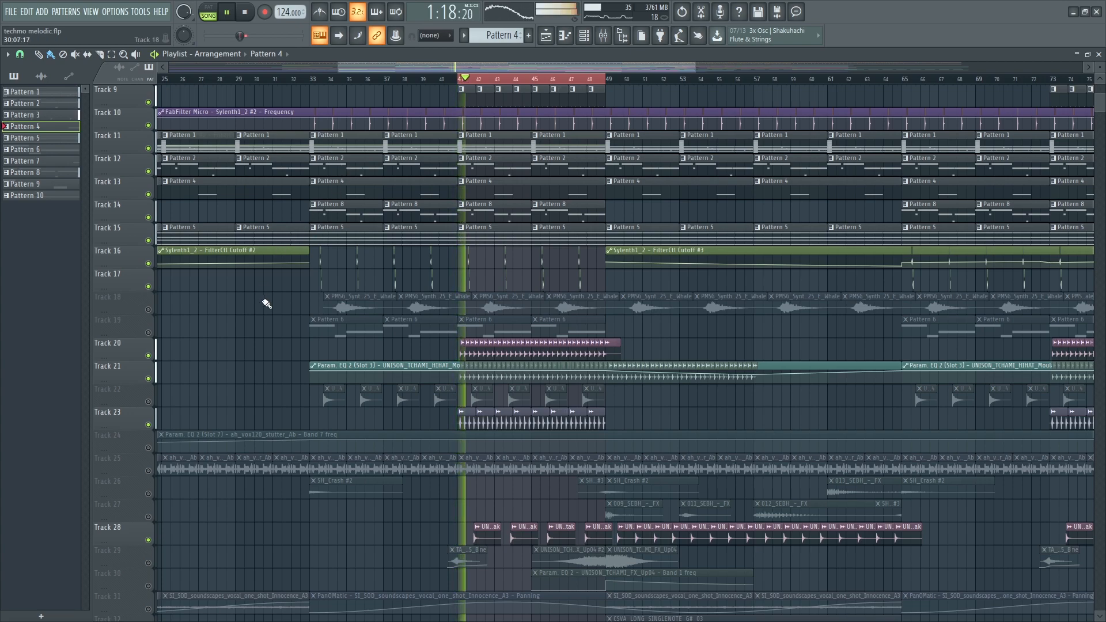
{"action": "left_click", "coordinate": [151, 334]}
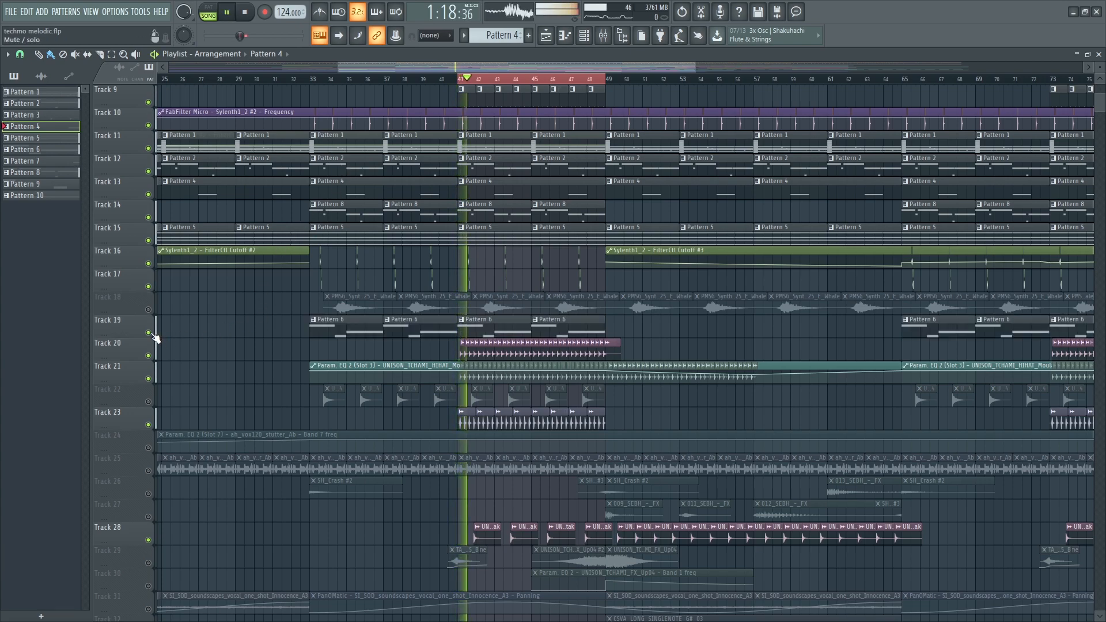
{"action": "double_click", "coordinate": [487, 336]}
{"action": "key", "text": "Escape"}
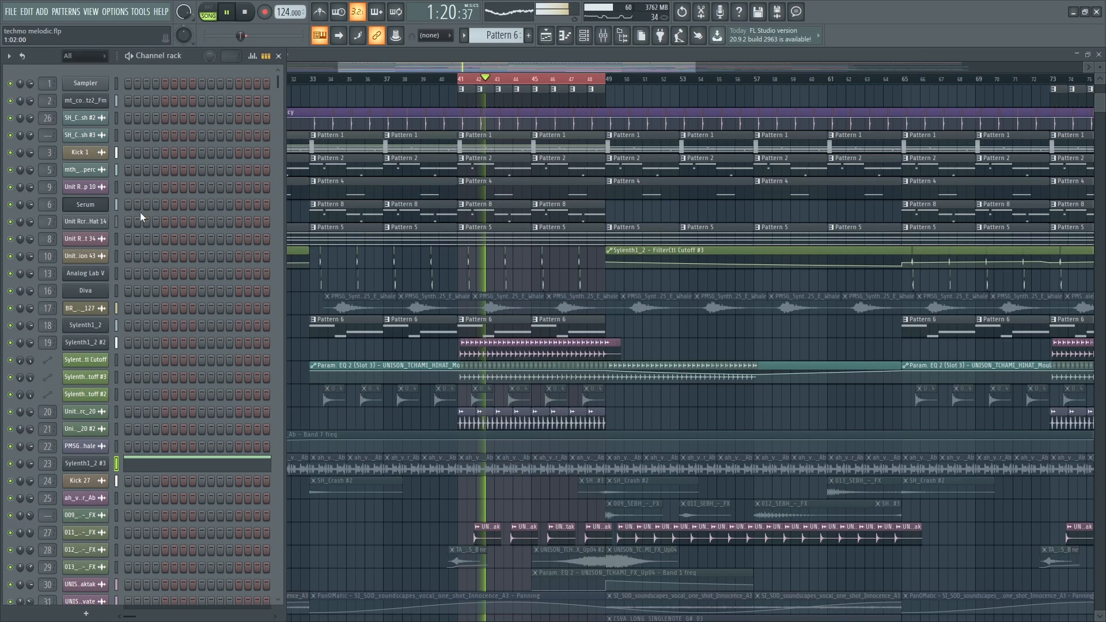
- Open Sylenth1_2 #3 and its mixer, checking the first parametric EQ and Pro-Q 3 in pattern mode
{"action": "left_click", "coordinate": [79, 464]}
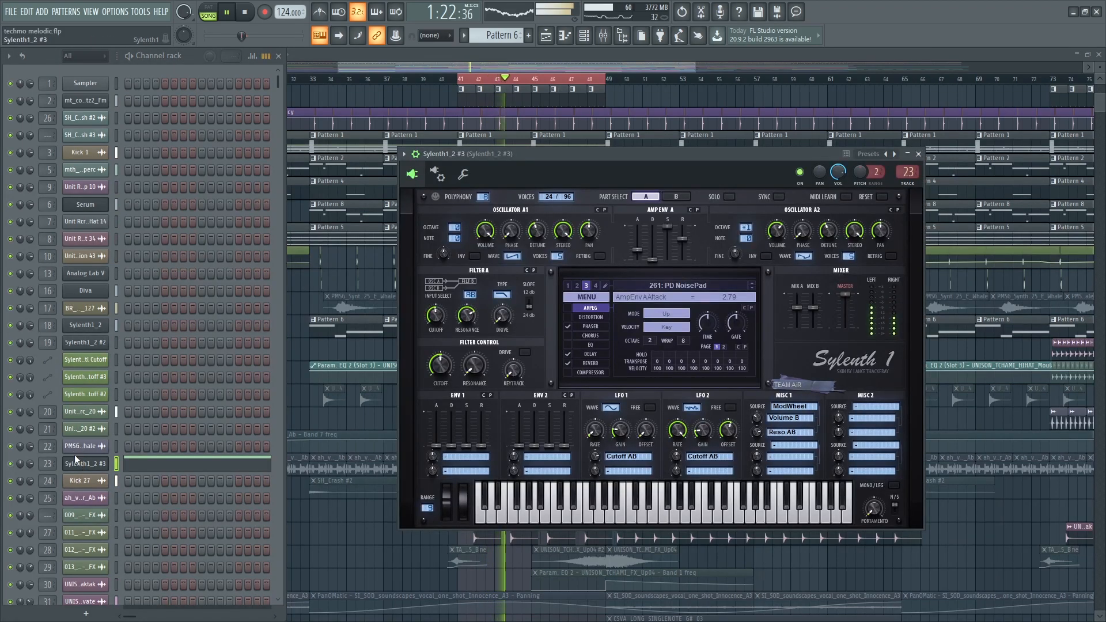
{"action": "key", "text": "F9"}
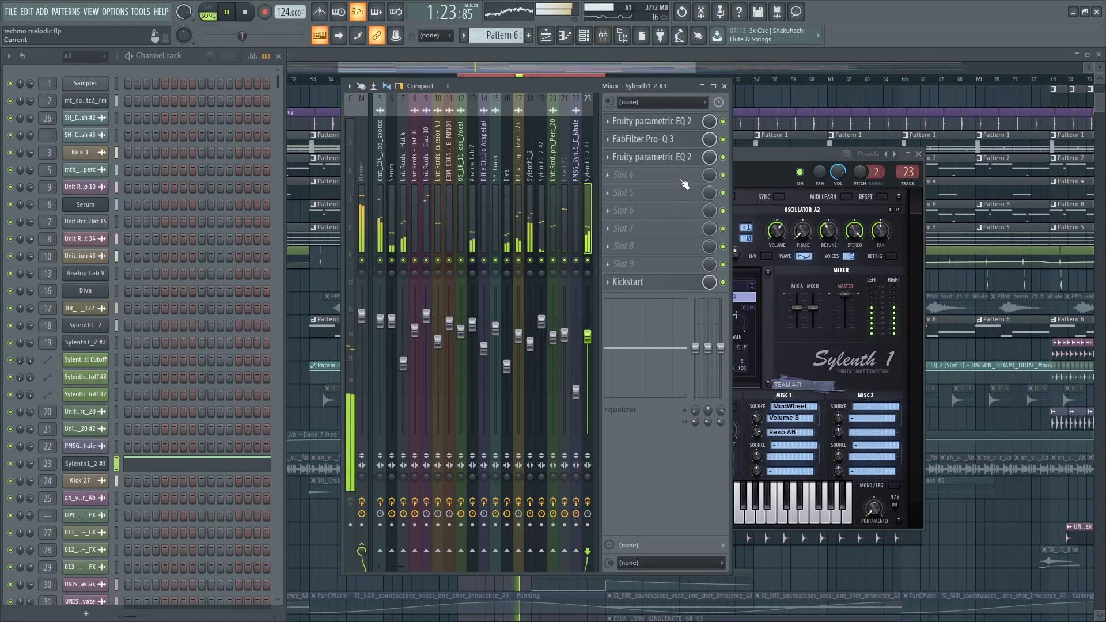
{"action": "left_click", "coordinate": [660, 122]}
{"action": "left_click", "coordinate": [209, 12]}
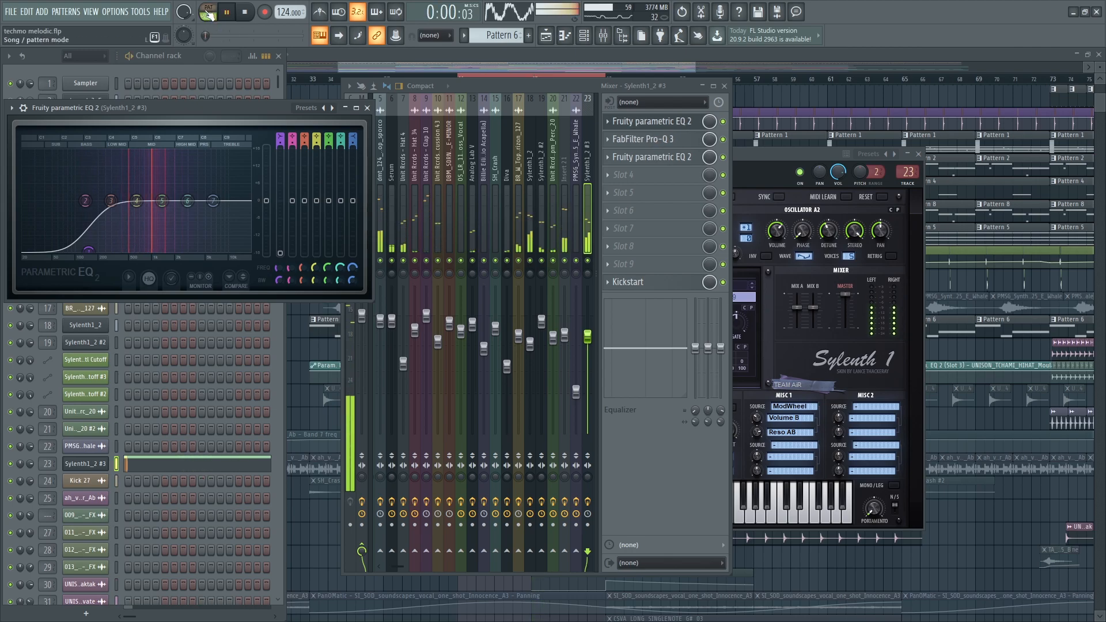
{"action": "left_click", "coordinate": [640, 140]}
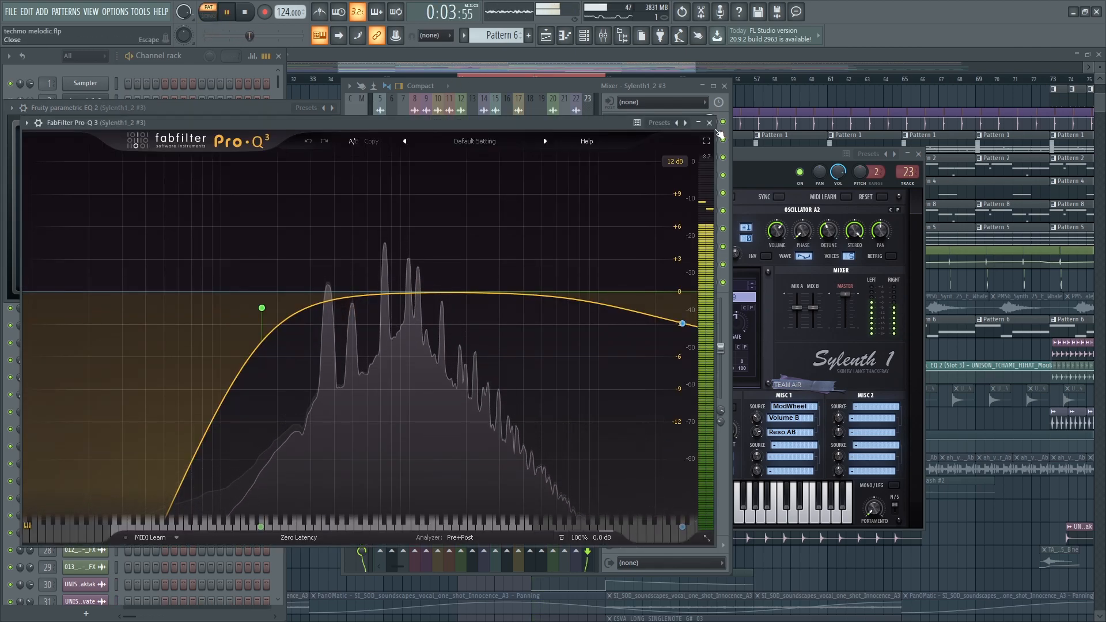
{"action": "left_click", "coordinate": [709, 122]}
- View the second parametric EQ and resume full-arrangement playback from bar 41
{"action": "left_click", "coordinate": [654, 157]}
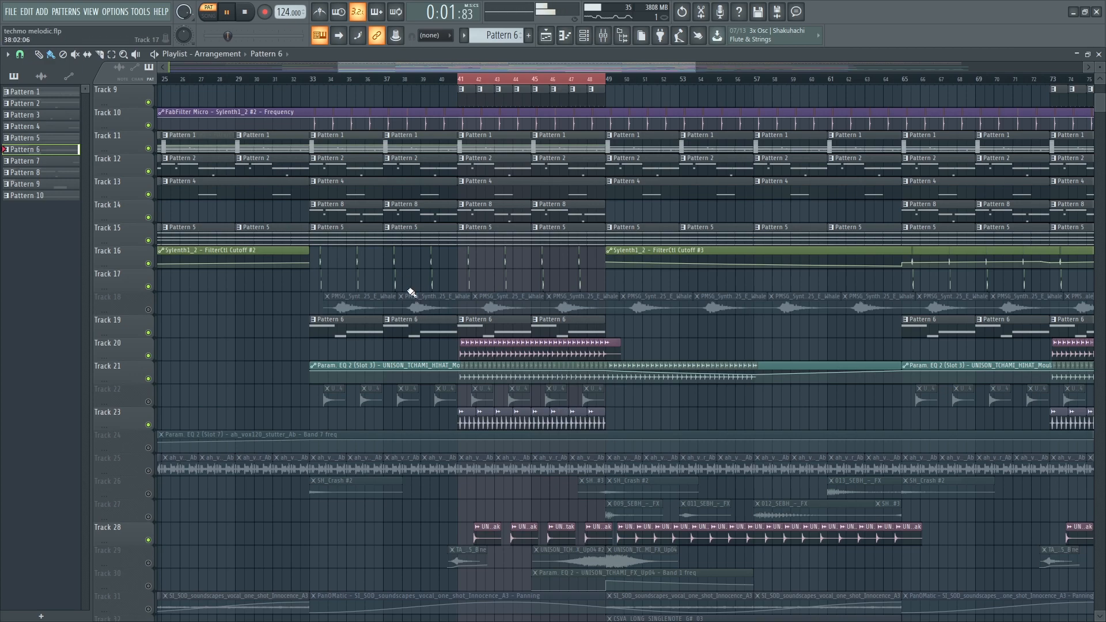
{"action": "scroll", "coordinate": [406, 284], "scroll_direction": "down", "scroll_amount": 4}
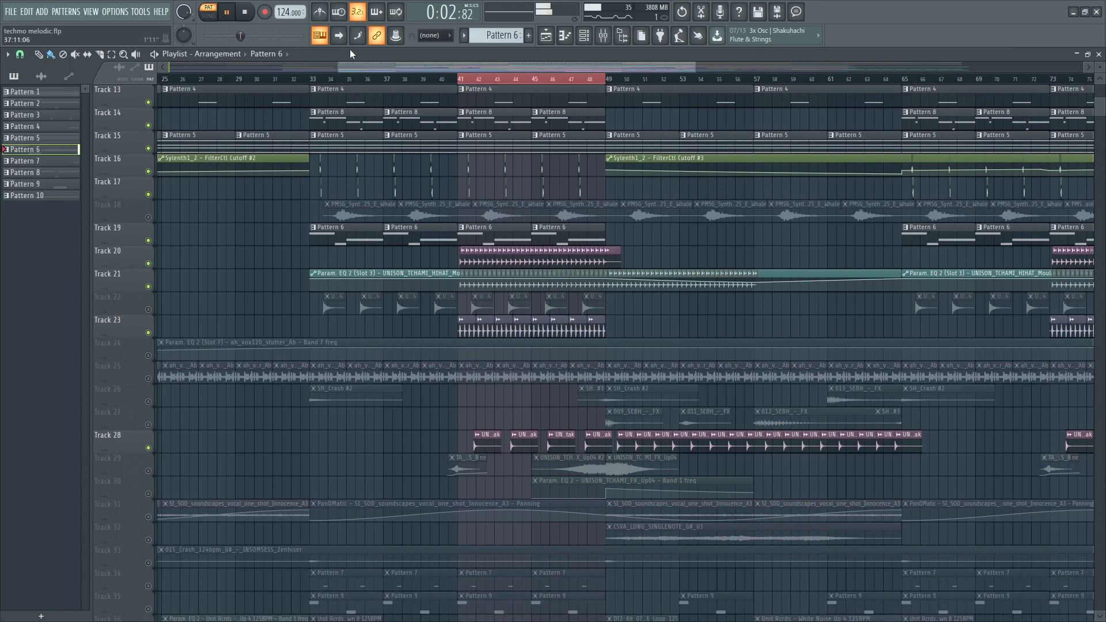
{"action": "key", "text": "l"}
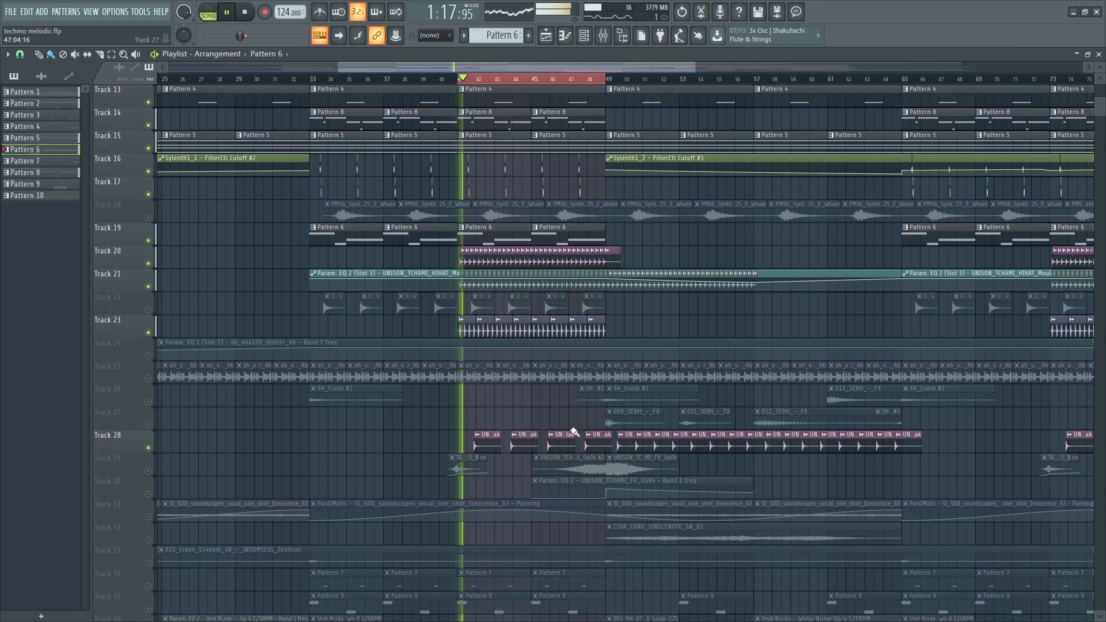
{"action": "scroll", "coordinate": [581, 427], "scroll_direction": "down", "scroll_amount": 5}
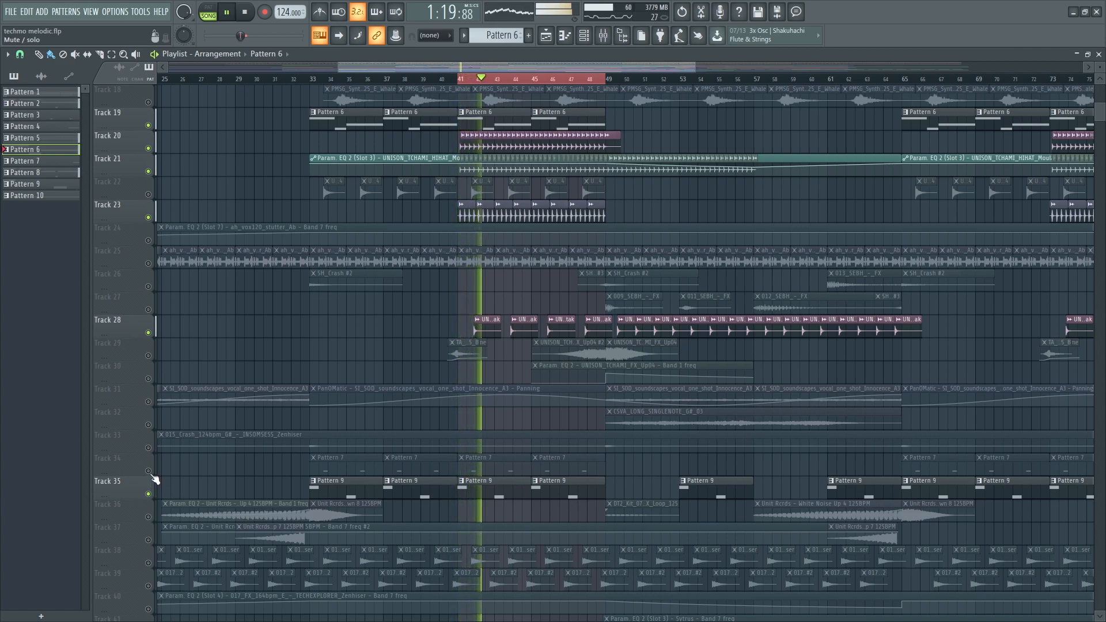
{"action": "scroll", "coordinate": [531, 511], "scroll_direction": "down", "scroll_amount": 2}
{"action": "scroll", "coordinate": [538, 486], "scroll_direction": "up", "scroll_amount": 2}
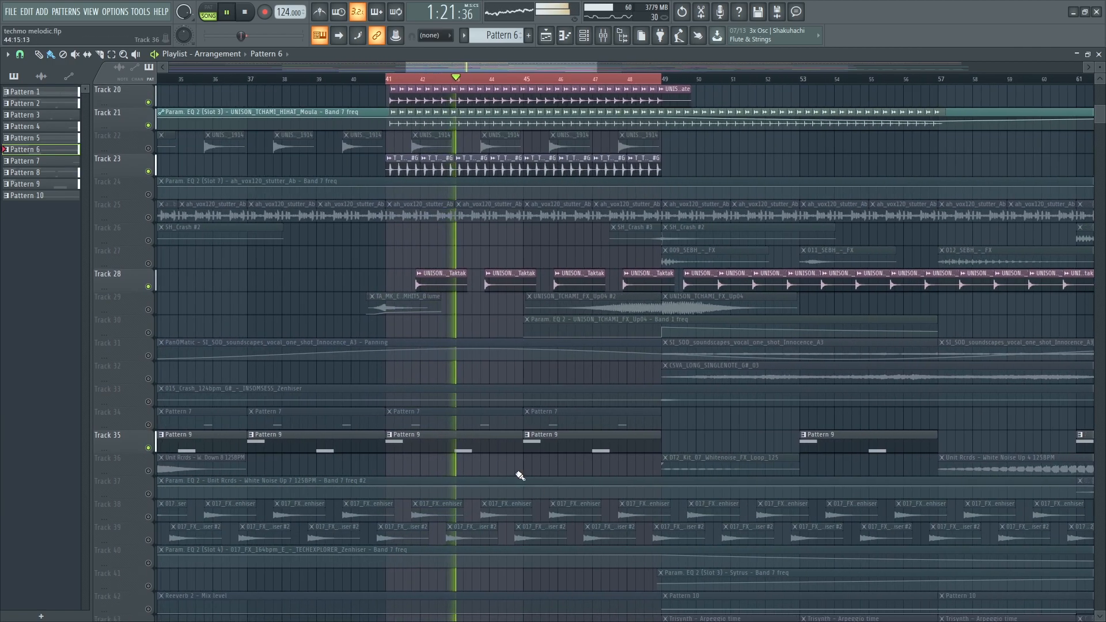
- Audition Diva #3's Pattern 9 notes in pattern mode
{"action": "double_click", "coordinate": [480, 449]}
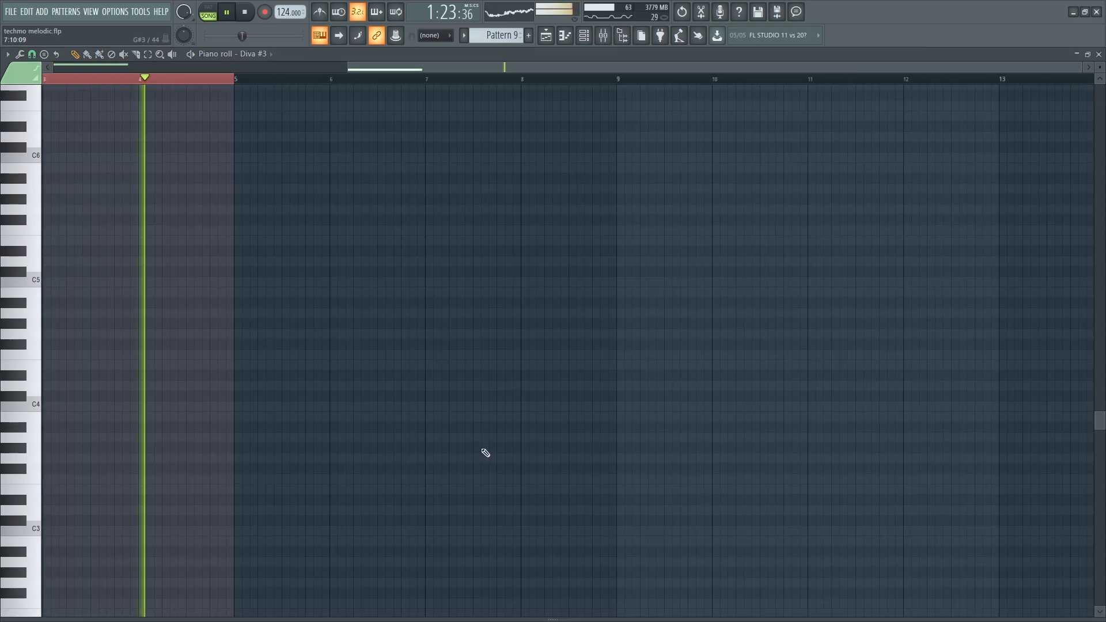
{"action": "left_click", "coordinate": [209, 15]}
{"action": "key", "text": "Escape"}
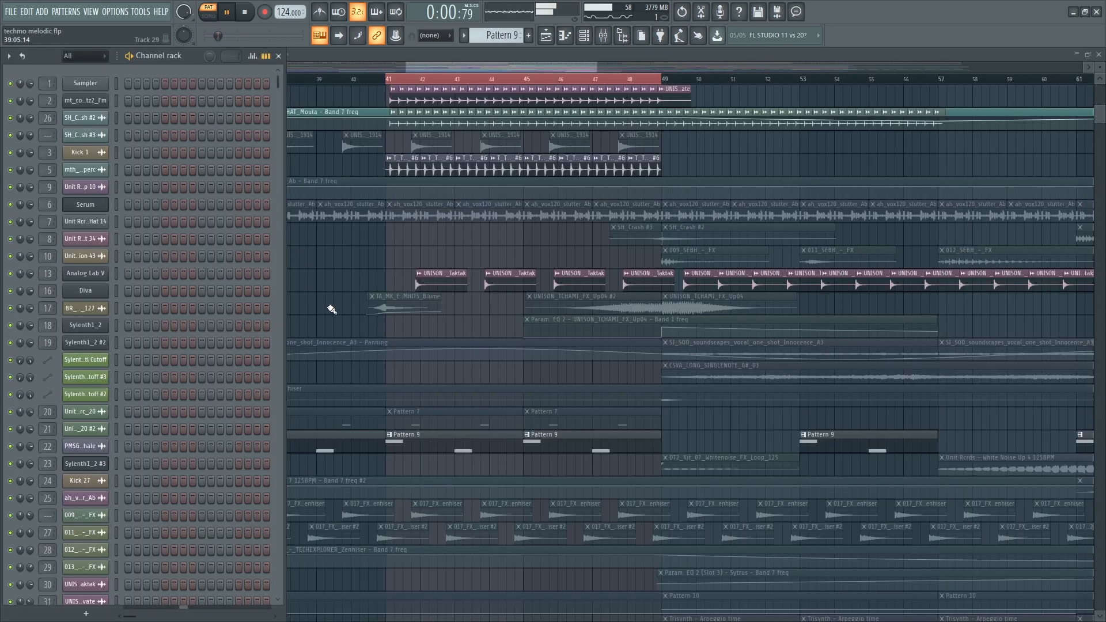
{"action": "double_click", "coordinate": [377, 435]}
{"action": "key", "text": "Escape"}
{"action": "scroll", "coordinate": [229, 426], "scroll_direction": "down", "scroll_amount": 10}
- Open the Diva #3 synth and its mixer inserts: Fruity parametric EQ 2 and Kickstart
{"action": "left_click", "coordinate": [88, 310]}
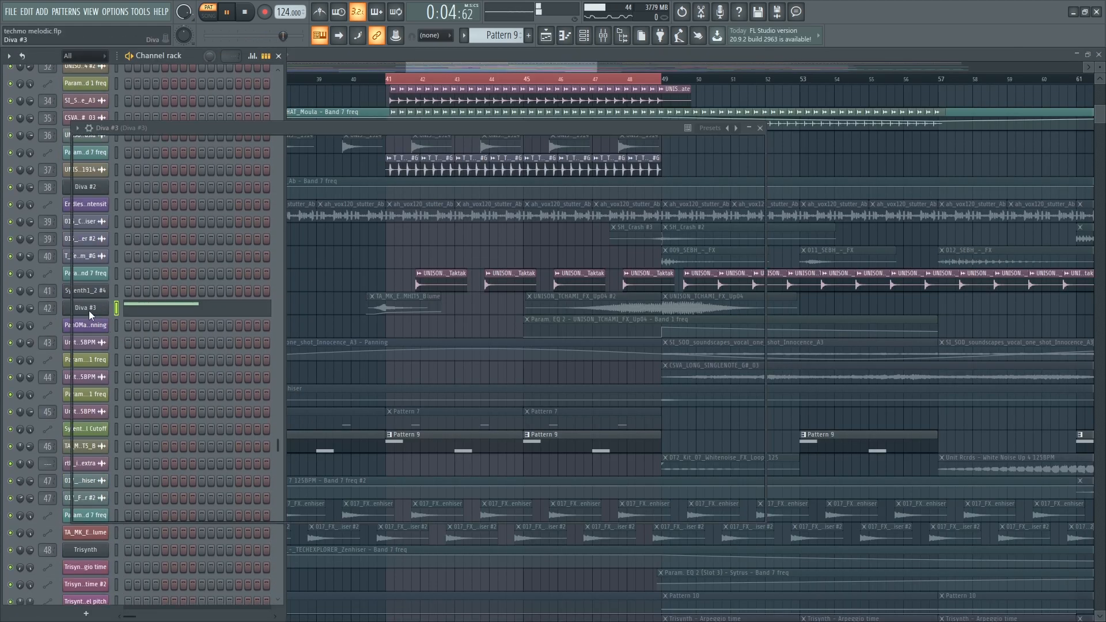
{"action": "key", "text": "F9"}
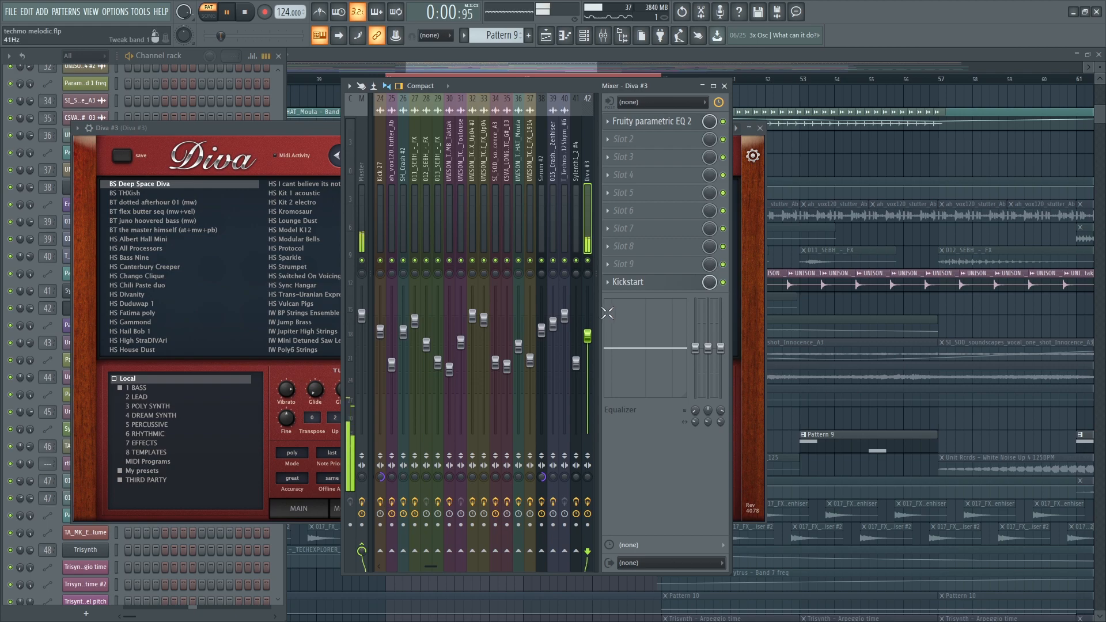
{"action": "left_click", "coordinate": [633, 128]}
{"action": "left_click", "coordinate": [684, 284]}
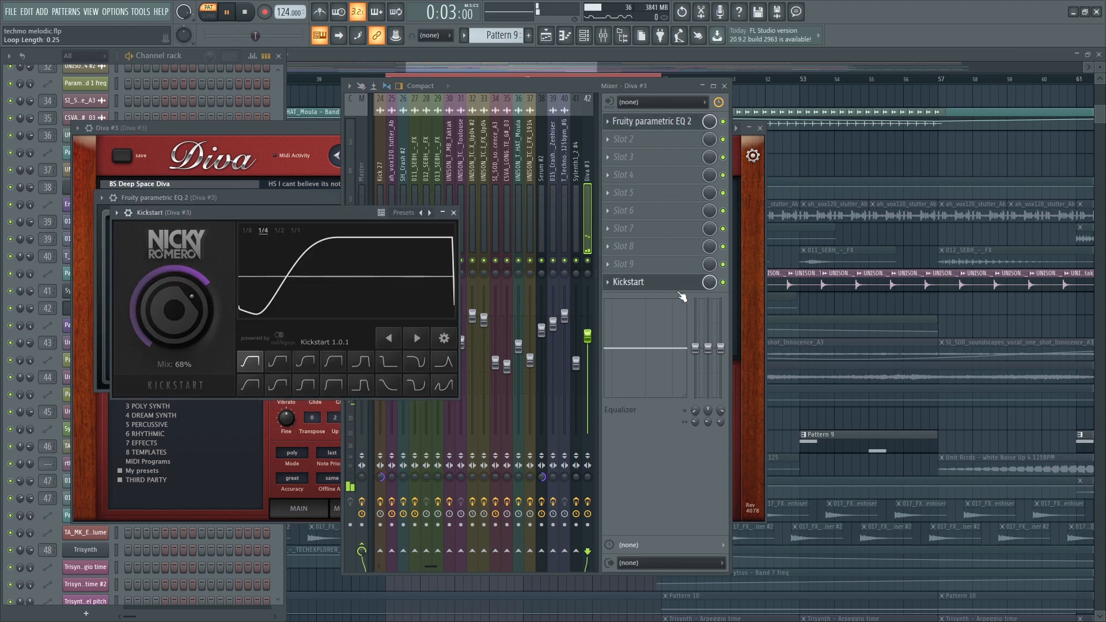
{"action": "left_click", "coordinate": [785, 171]}
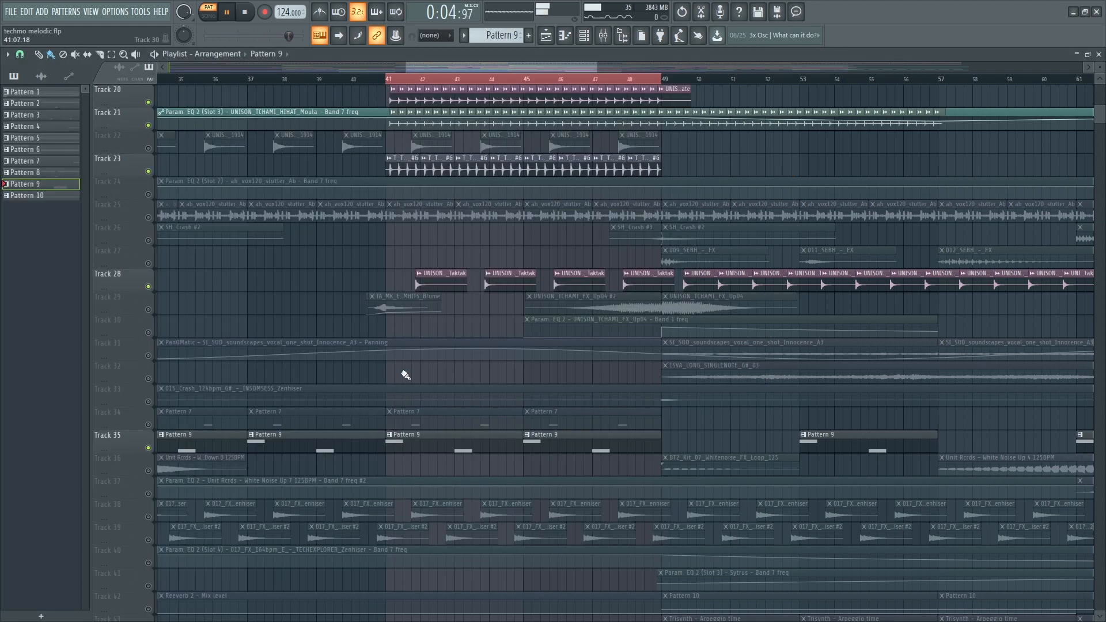
- Audition Pattern 7 in pattern mode and open the Sylenth1_2 #4 synth and mixer
{"action": "double_click", "coordinate": [409, 417]}
{"action": "left_click", "coordinate": [207, 20]}
{"action": "left_click", "coordinate": [207, 20]}
{"action": "key", "text": "F6"}
{"action": "key", "text": "F7"}
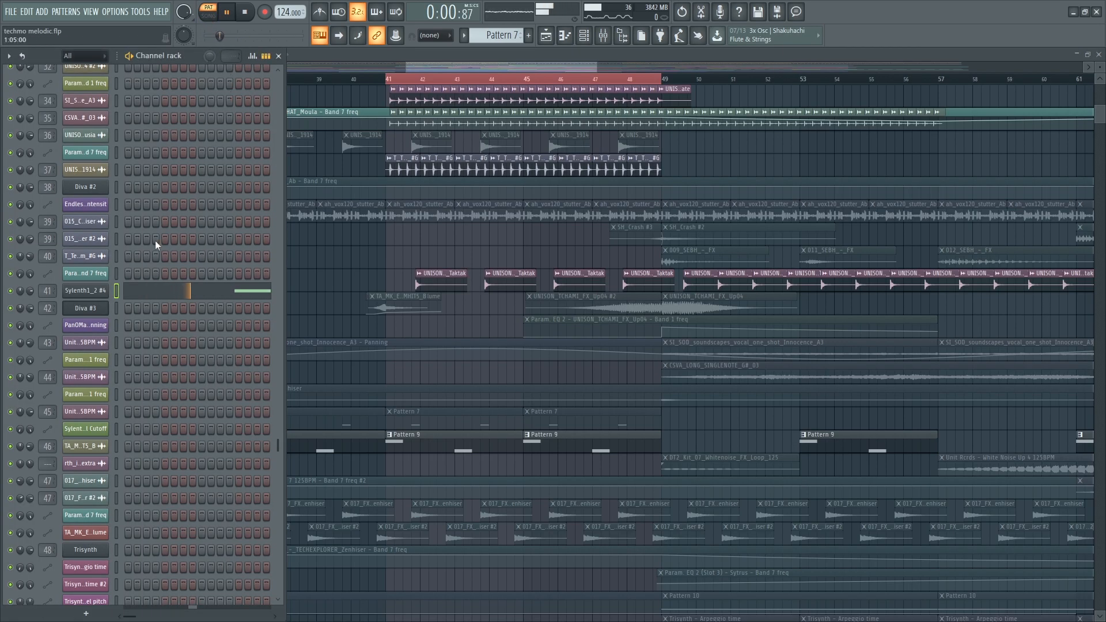
{"action": "left_click", "coordinate": [107, 292]}
{"action": "key", "text": "F9"}
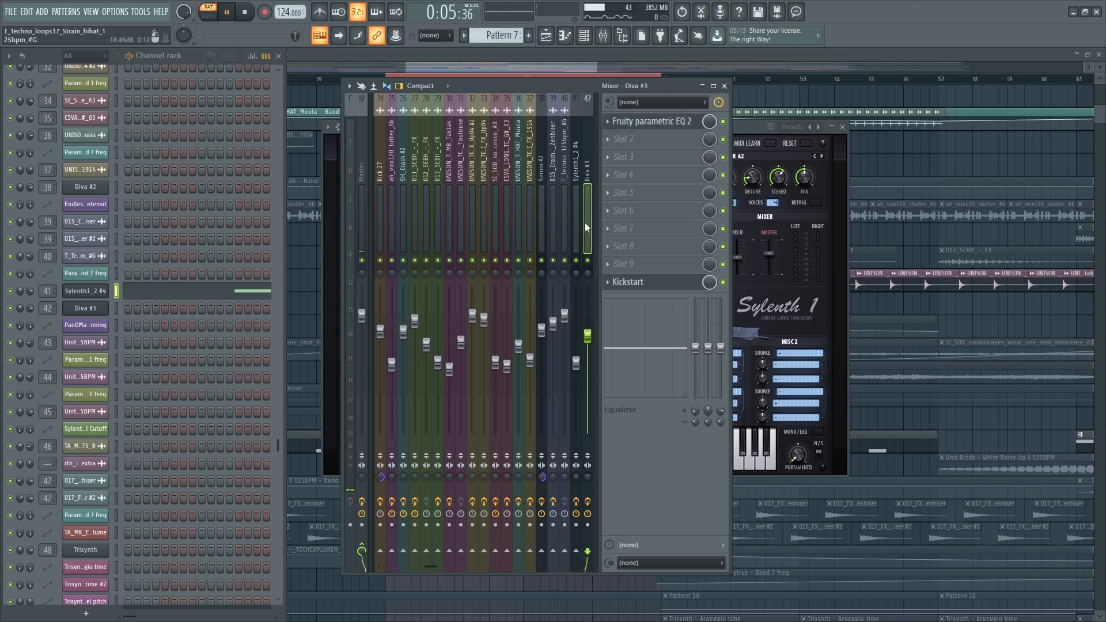
{"action": "scroll", "coordinate": [567, 225], "scroll_direction": "down", "scroll_amount": 3}
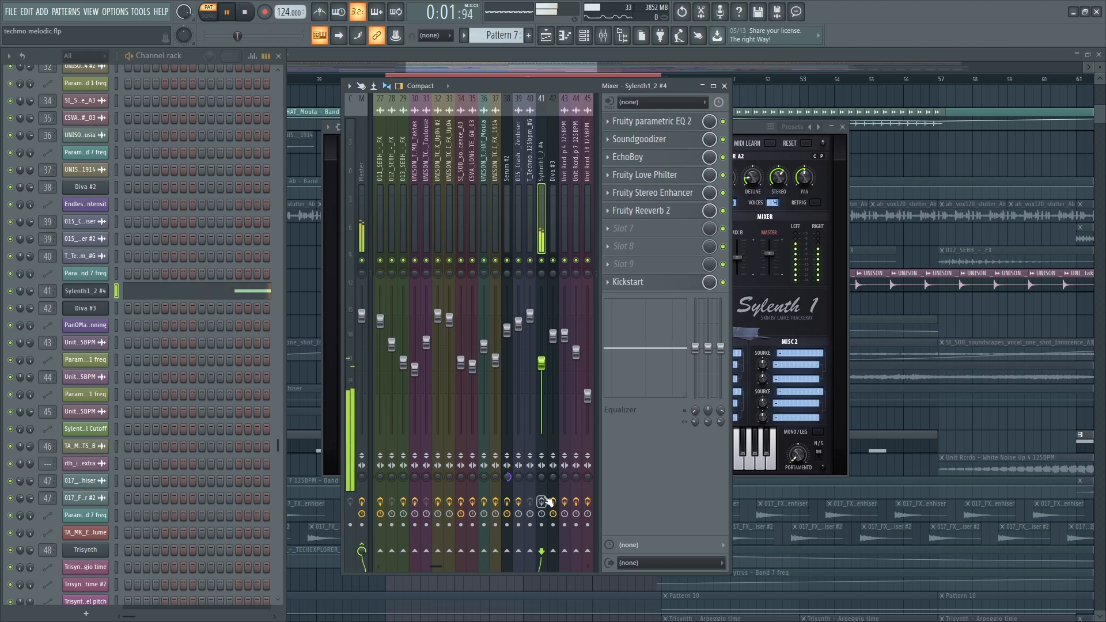
- Check insert 41's EQ, Soundgoodizer, EchoBoy, Love Philter, Stereo Enhancer and Reeverb 2, then switch to song mode
{"action": "left_click", "coordinate": [667, 123]}
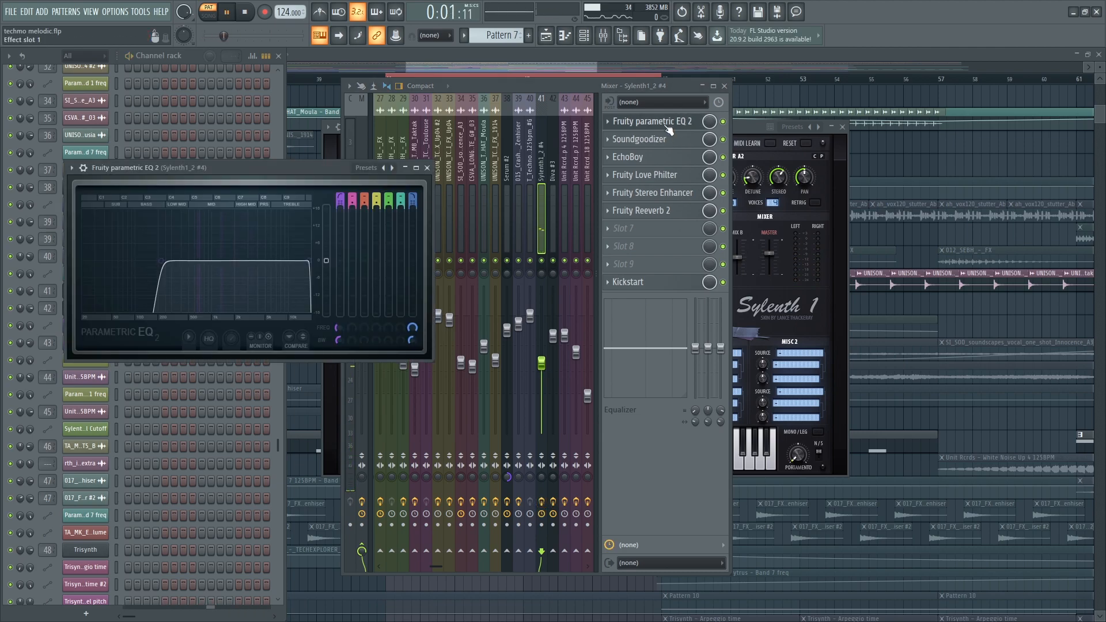
{"action": "left_click", "coordinate": [665, 141]}
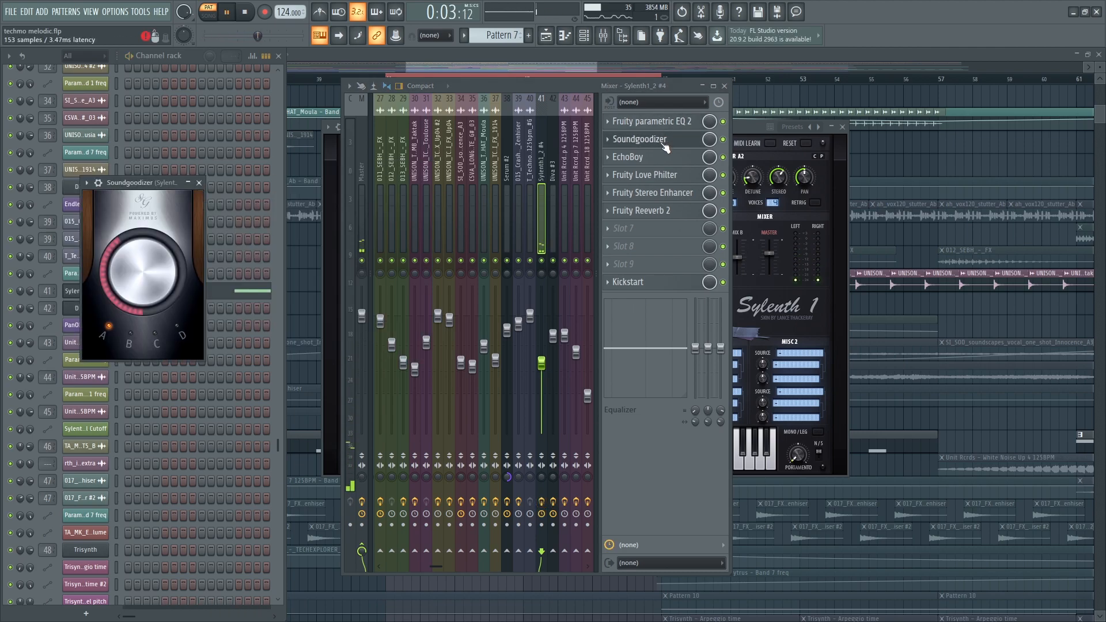
{"action": "left_click", "coordinate": [660, 158]}
{"action": "left_click", "coordinate": [655, 177]}
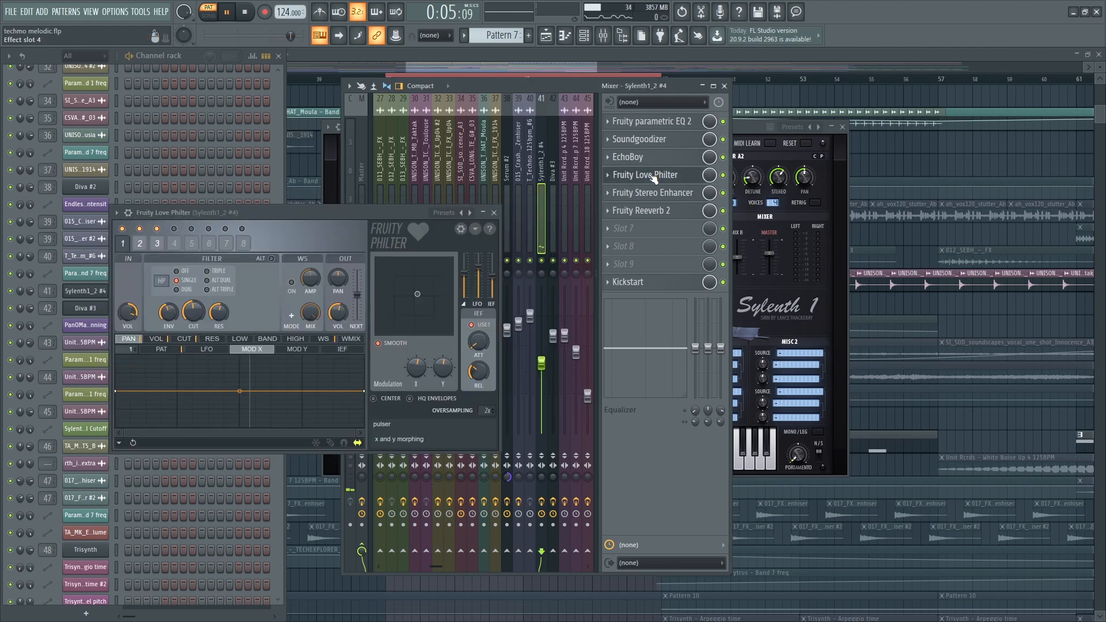
{"action": "left_click", "coordinate": [644, 194]}
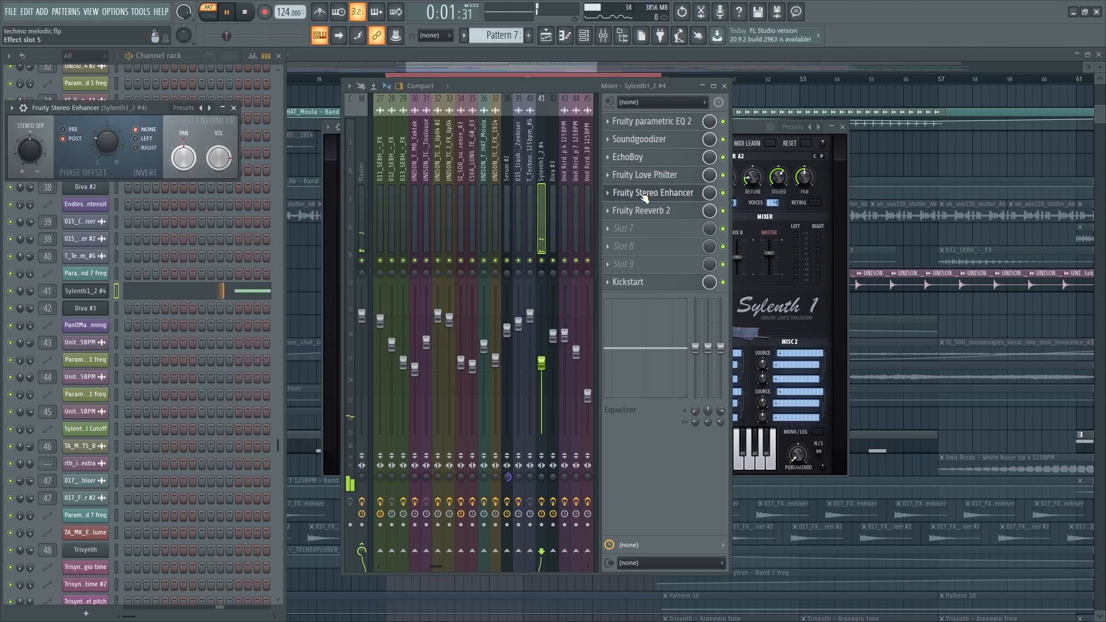
{"action": "left_click", "coordinate": [695, 216]}
{"action": "left_click", "coordinate": [695, 216]}
{"action": "key", "text": "F9"}
{"action": "left_click", "coordinate": [209, 13]}
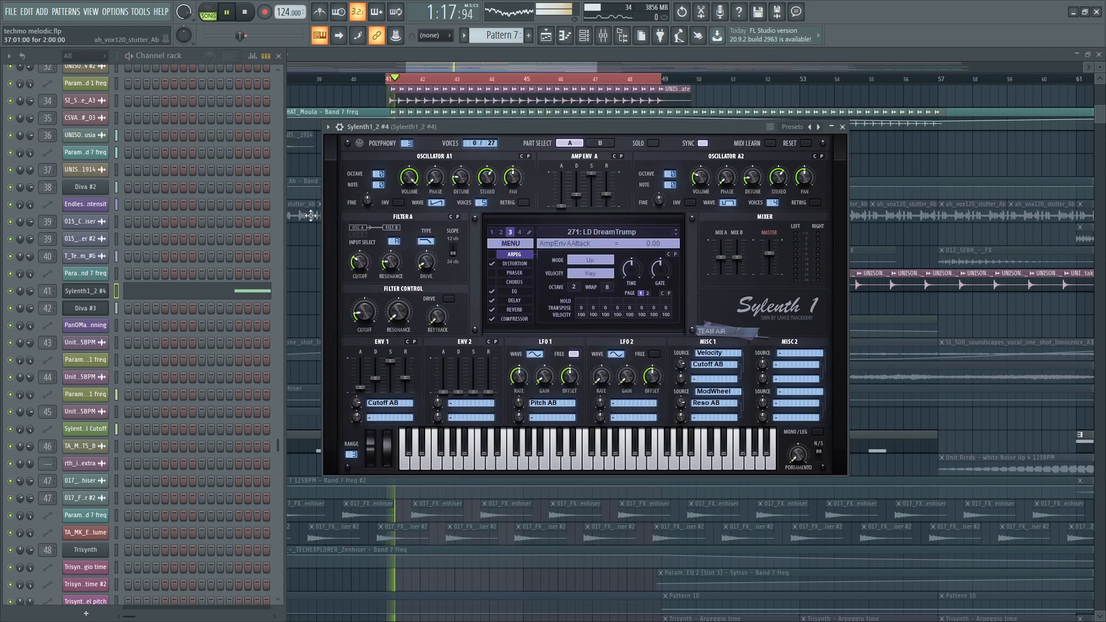
{"action": "left_click", "coordinate": [303, 310]}
- Unmute tracks 34, 31 and 24, leaving track 33 muted
{"action": "left_click", "coordinate": [148, 424]}
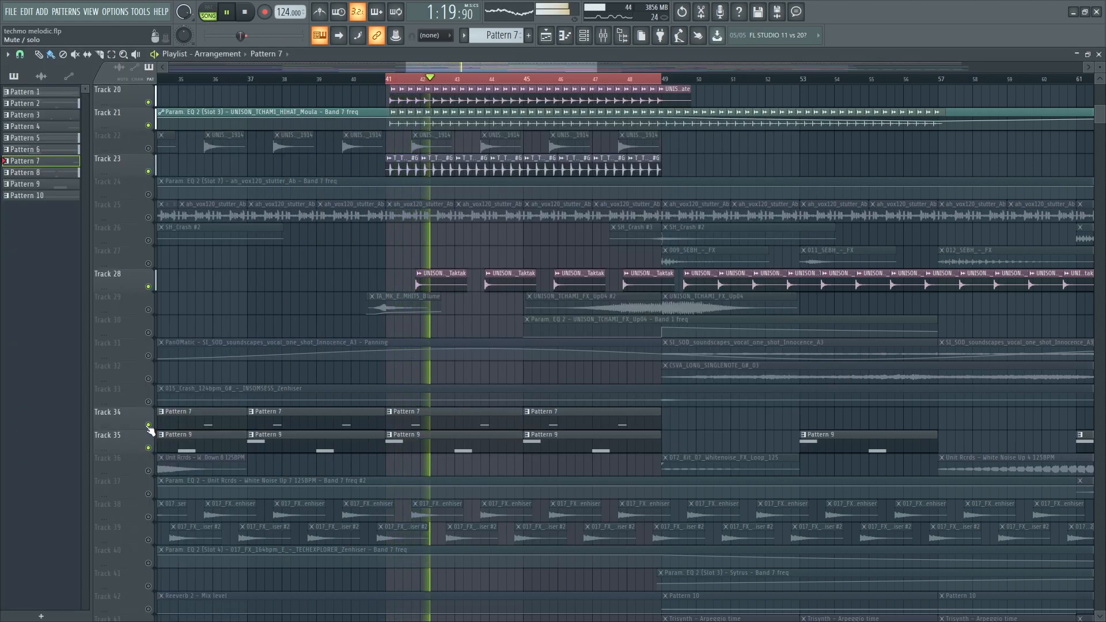
{"action": "left_click", "coordinate": [149, 402]}
{"action": "left_click", "coordinate": [148, 402]}
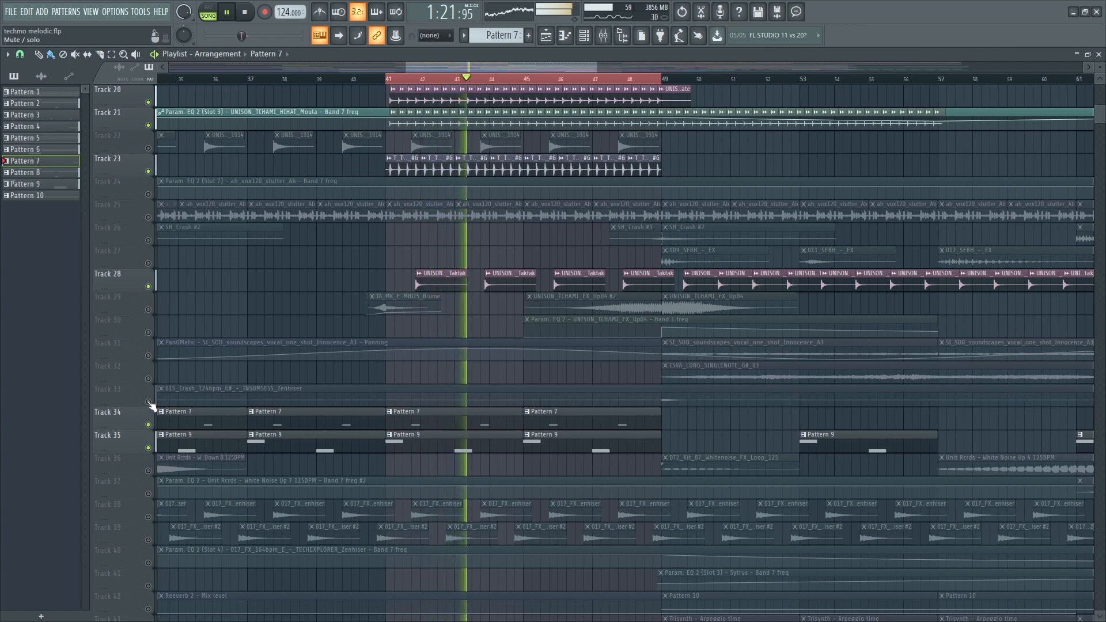
{"action": "left_click", "coordinate": [148, 356]}
{"action": "scroll", "coordinate": [151, 357], "scroll_direction": "up", "scroll_amount": 1}
{"action": "left_click", "coordinate": [151, 247]}
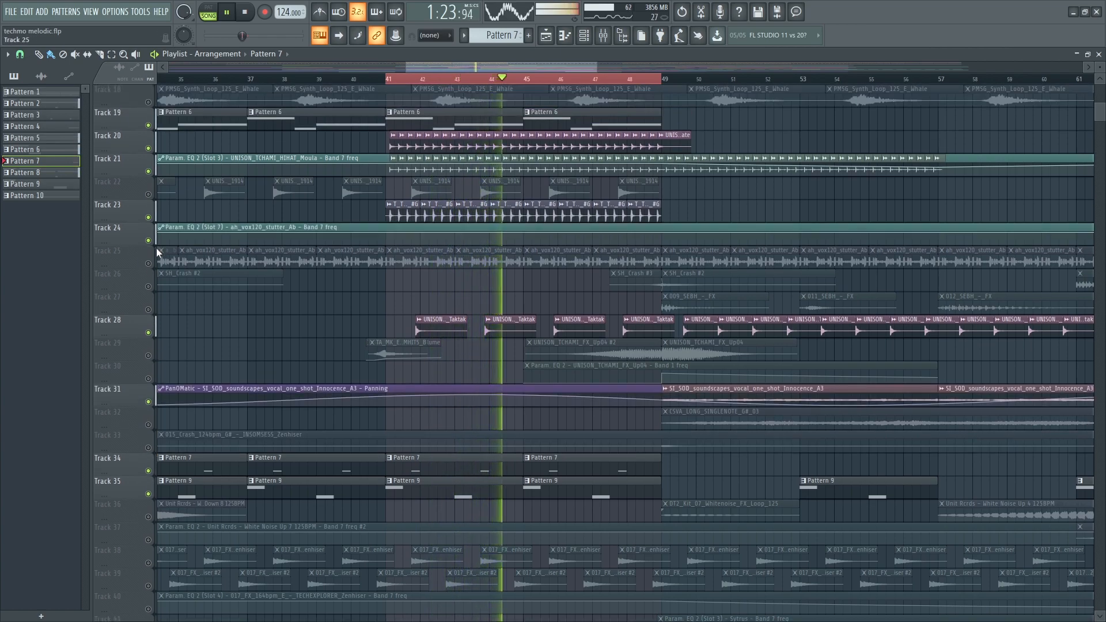
{"action": "scroll", "coordinate": [157, 249], "scroll_direction": "up", "scroll_amount": 5}
{"action": "scroll", "coordinate": [157, 253], "scroll_direction": "down", "scroll_amount": 9}
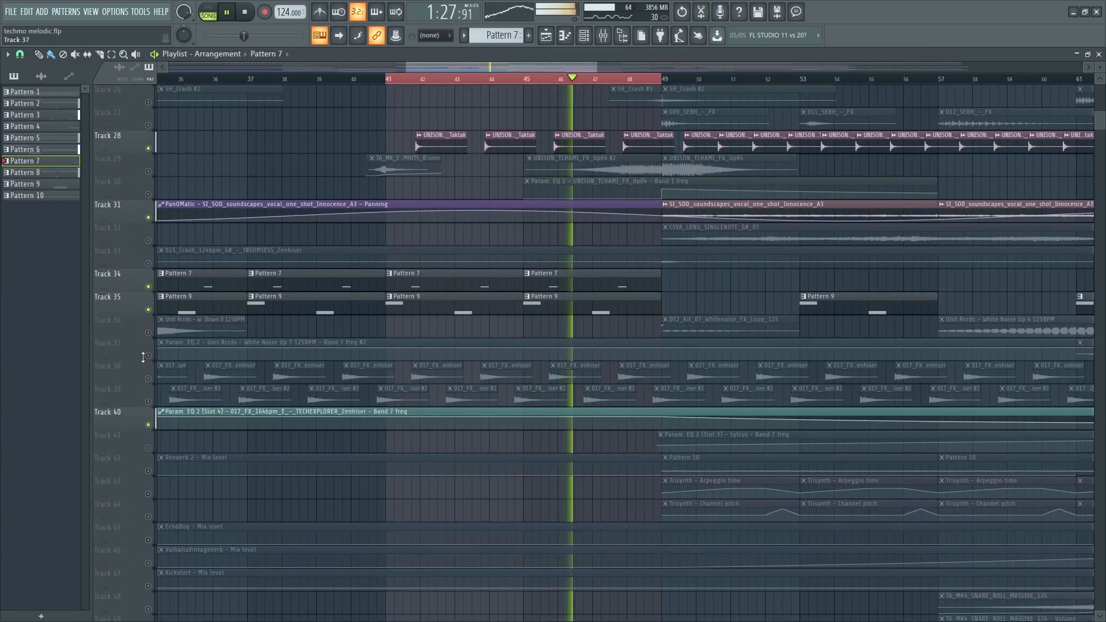
- Unmute tracks 37, 42, 45 and 18, then select the PMSG_Synth_Loop_125_E_Whale clip
{"action": "left_click", "coordinate": [147, 356]}
{"action": "scroll", "coordinate": [144, 394], "scroll_direction": "down", "scroll_amount": 4}
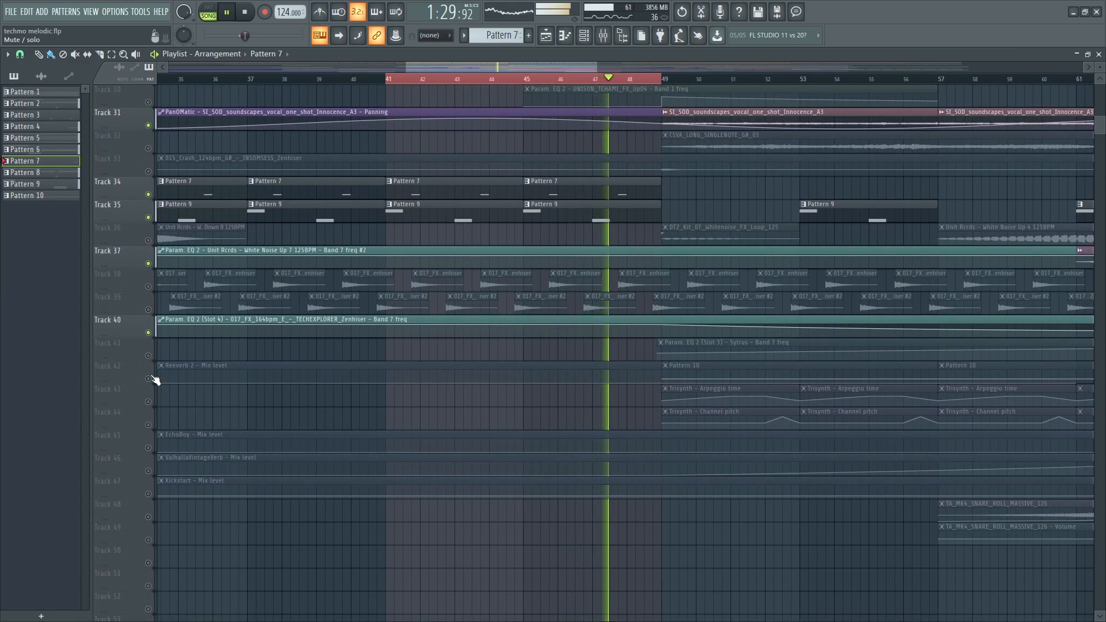
{"action": "left_click", "coordinate": [148, 379]}
{"action": "left_click", "coordinate": [148, 447]}
{"action": "scroll", "coordinate": [286, 509], "scroll_direction": "down", "scroll_amount": 5}
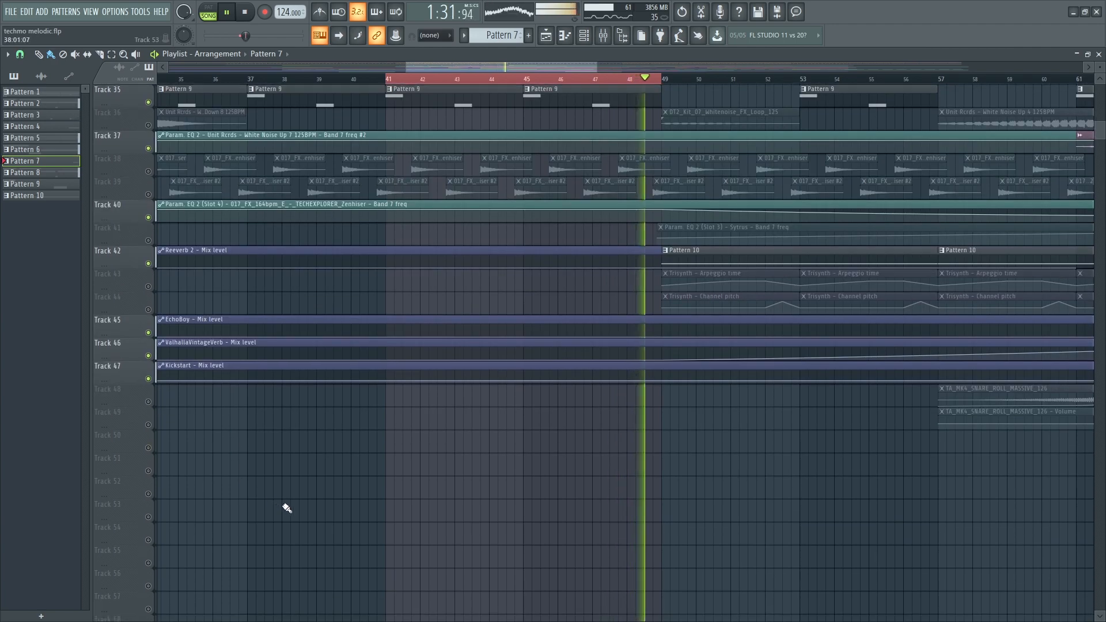
{"action": "scroll", "coordinate": [286, 509], "scroll_direction": "down", "scroll_amount": 4}
{"action": "scroll", "coordinate": [358, 461], "scroll_direction": "up", "scroll_amount": 6}
{"action": "scroll", "coordinate": [350, 379], "scroll_direction": "up", "scroll_amount": 10}
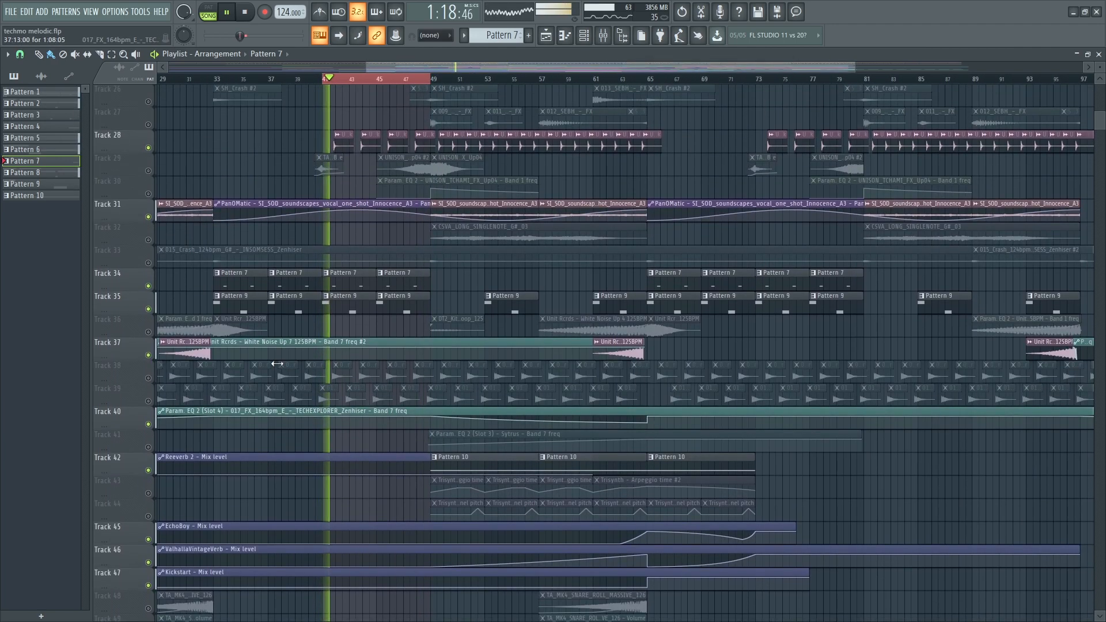
{"action": "scroll", "coordinate": [355, 313], "scroll_direction": "up", "scroll_amount": 17}
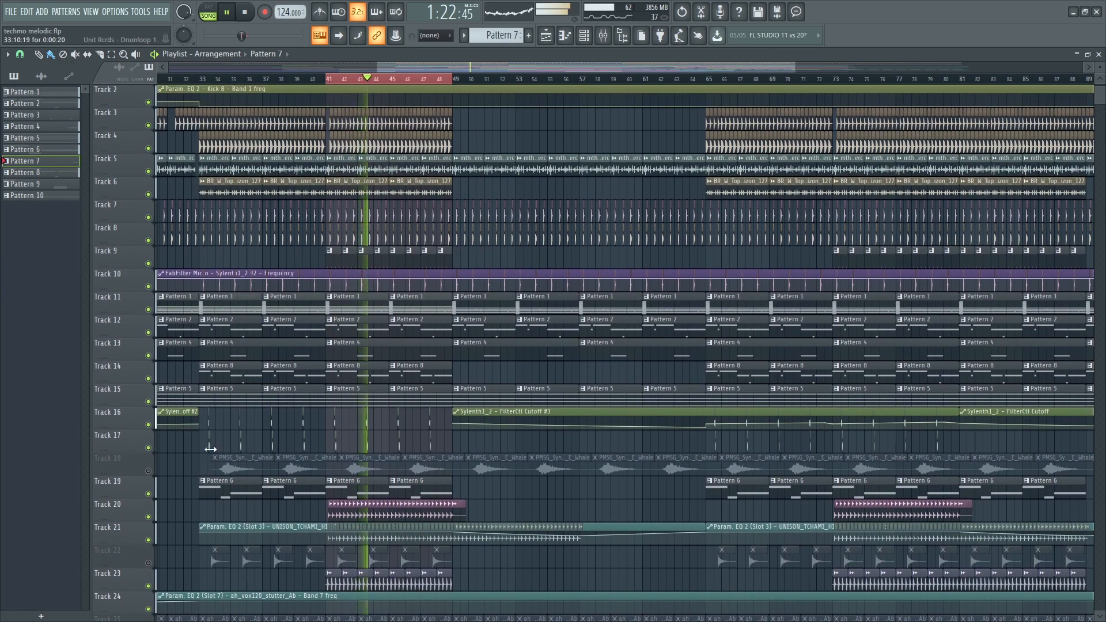
{"action": "left_click", "coordinate": [148, 470]}
{"action": "scroll", "coordinate": [328, 473], "scroll_direction": "up", "scroll_amount": 6}
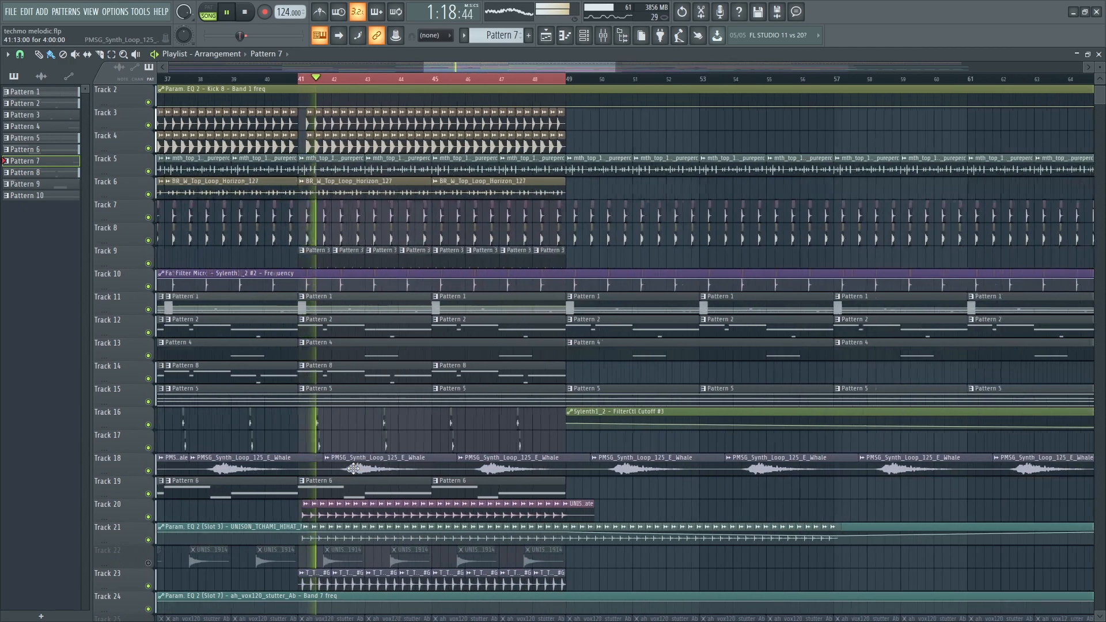
{"action": "left_click", "coordinate": [354, 468]}
- Glance at the PMSG_Synth_Loop_125_E_Whale channel settings, then unmute tracks 25 and 22
{"action": "double_click", "coordinate": [353, 468]}
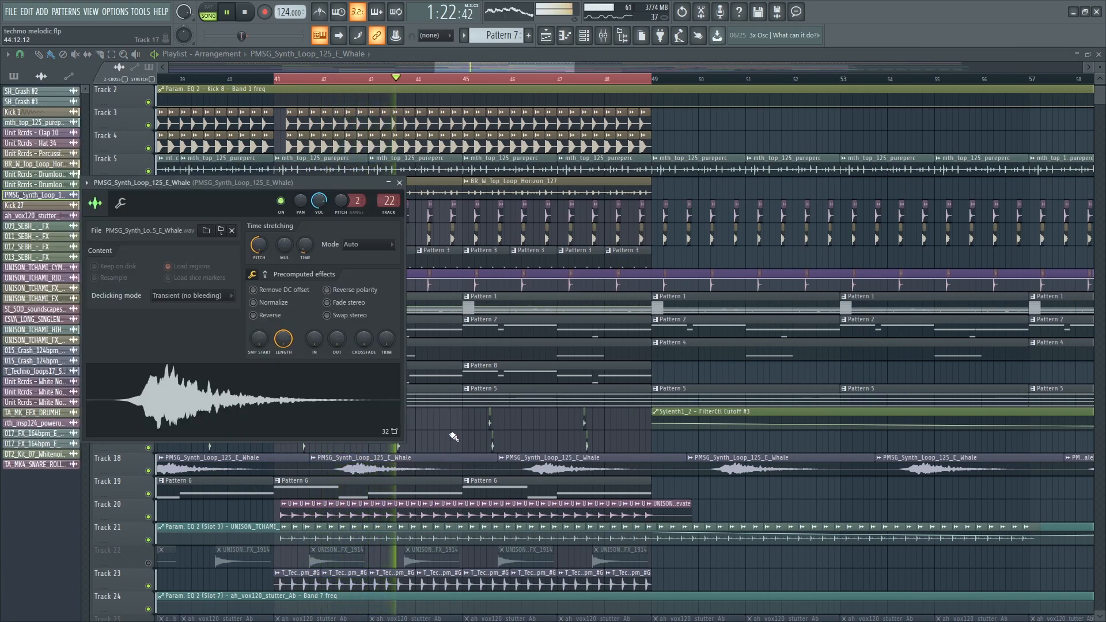
{"action": "key", "text": "Escape"}
{"action": "scroll", "coordinate": [432, 462], "scroll_direction": "down", "scroll_amount": 3}
{"action": "scroll", "coordinate": [424, 475], "scroll_direction": "down", "scroll_amount": 2}
{"action": "left_click", "coordinate": [149, 495]}
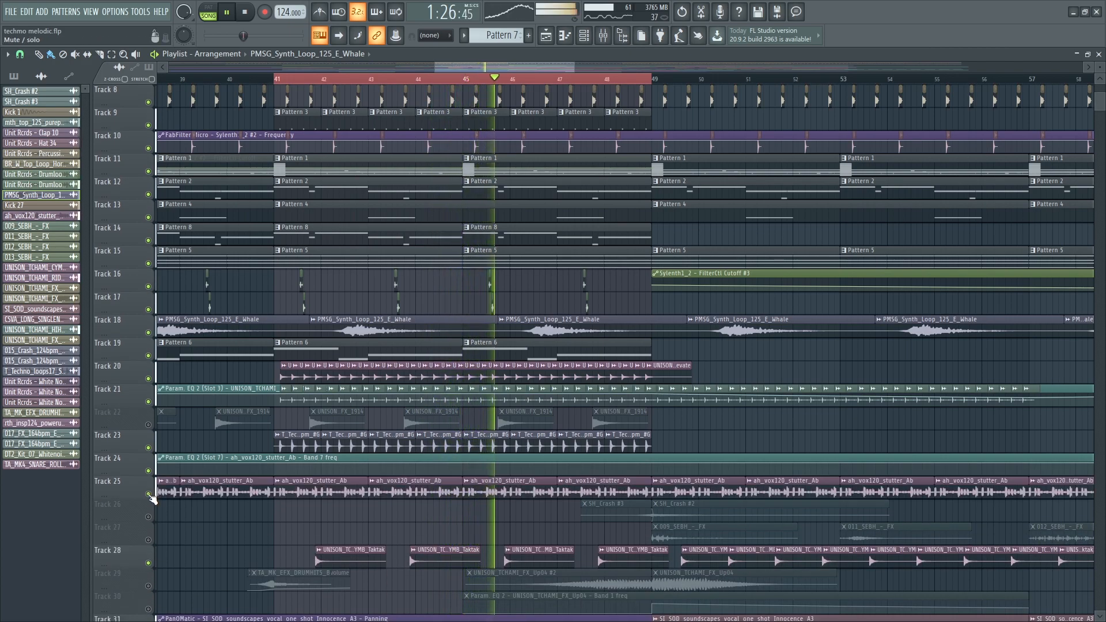
{"action": "scroll", "coordinate": [157, 426], "scroll_direction": "down", "scroll_amount": 1}
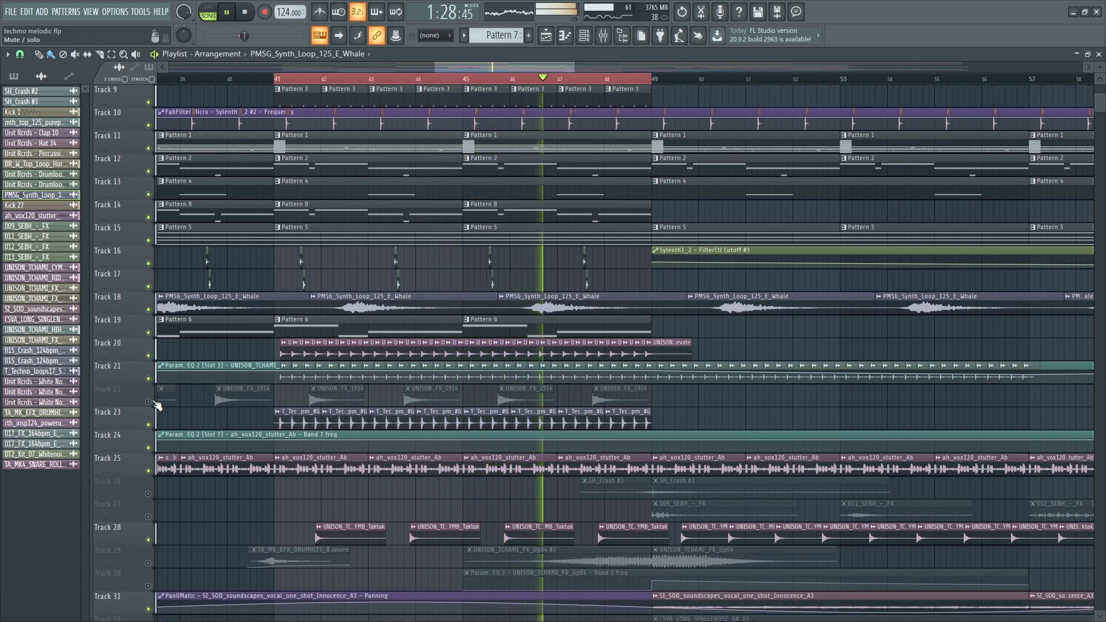
{"action": "left_click", "coordinate": [149, 402]}
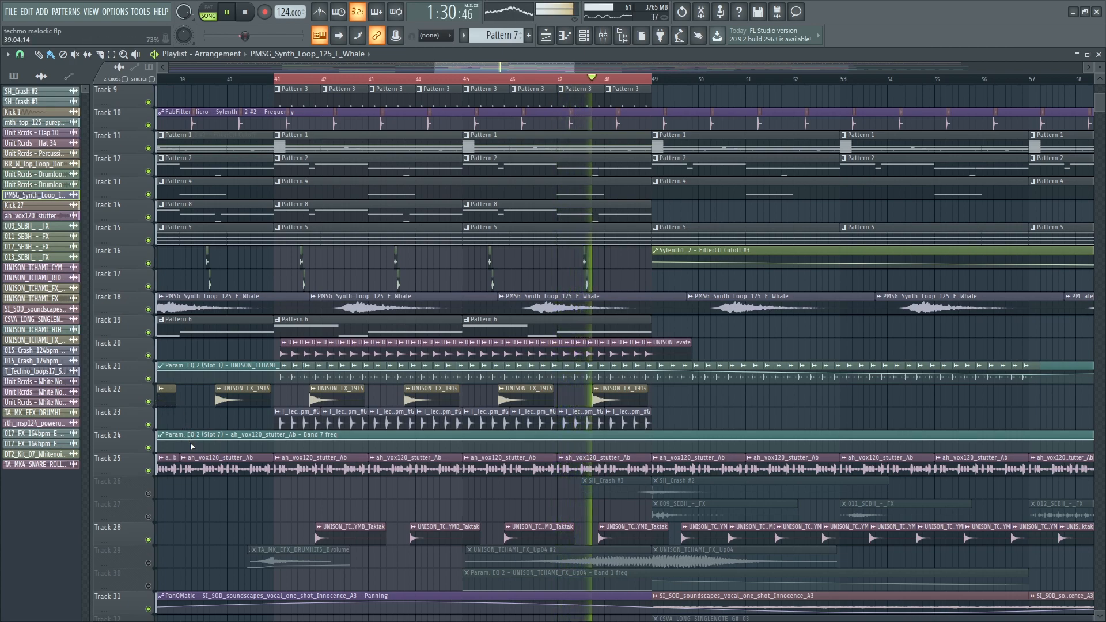
- Solo track 25, then also enable tracks 24 and 1
{"action": "right_click", "coordinate": [150, 468]}
{"action": "left_click", "coordinate": [150, 448]}
{"action": "scroll", "coordinate": [240, 166], "scroll_direction": "up", "scroll_amount": 8}
{"action": "left_click", "coordinate": [150, 103]}
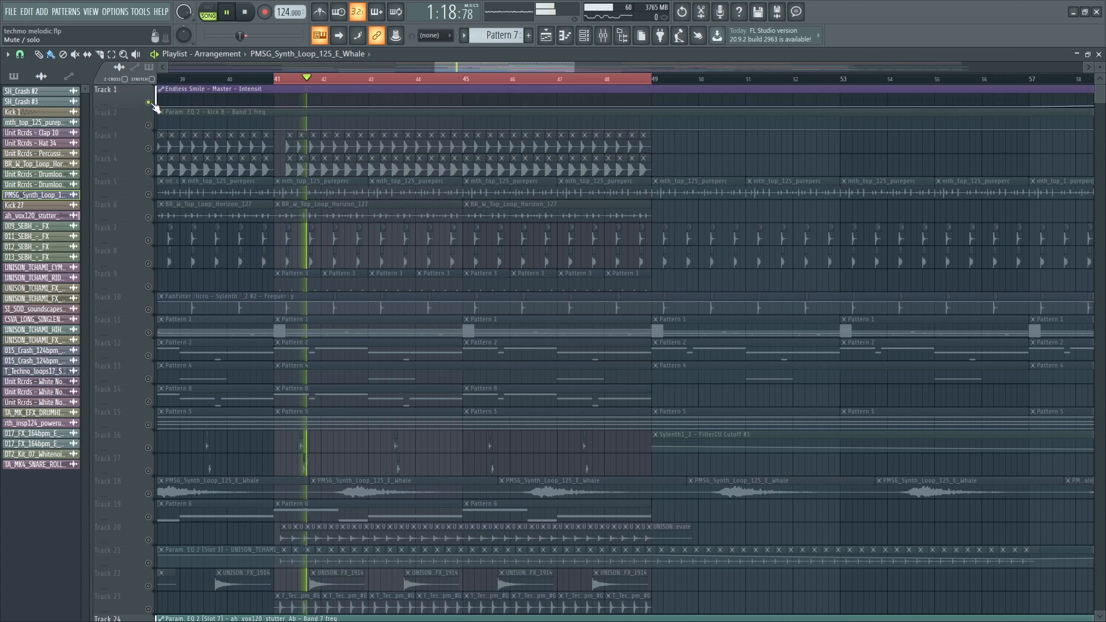
{"action": "scroll", "coordinate": [395, 444], "scroll_direction": "down", "scroll_amount": 11}
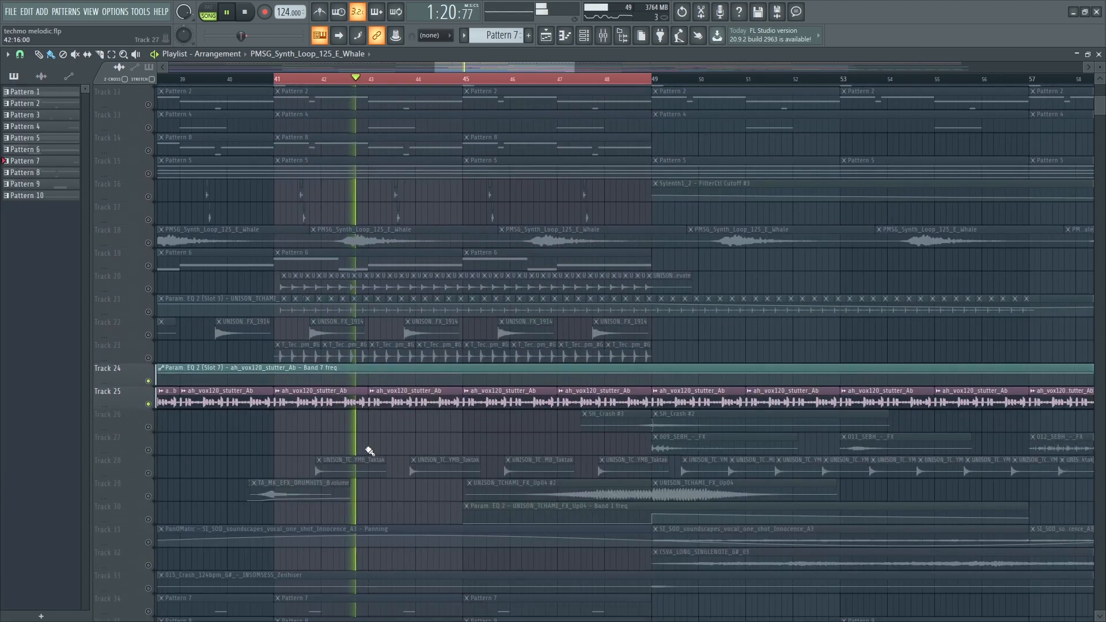
- Open the vocal's mixer insert and check Fruity Love Philter, FabFilter Volcano 2 and parametric EQ 2
{"action": "double_click", "coordinate": [374, 401]}
{"action": "double_click", "coordinate": [312, 125]}
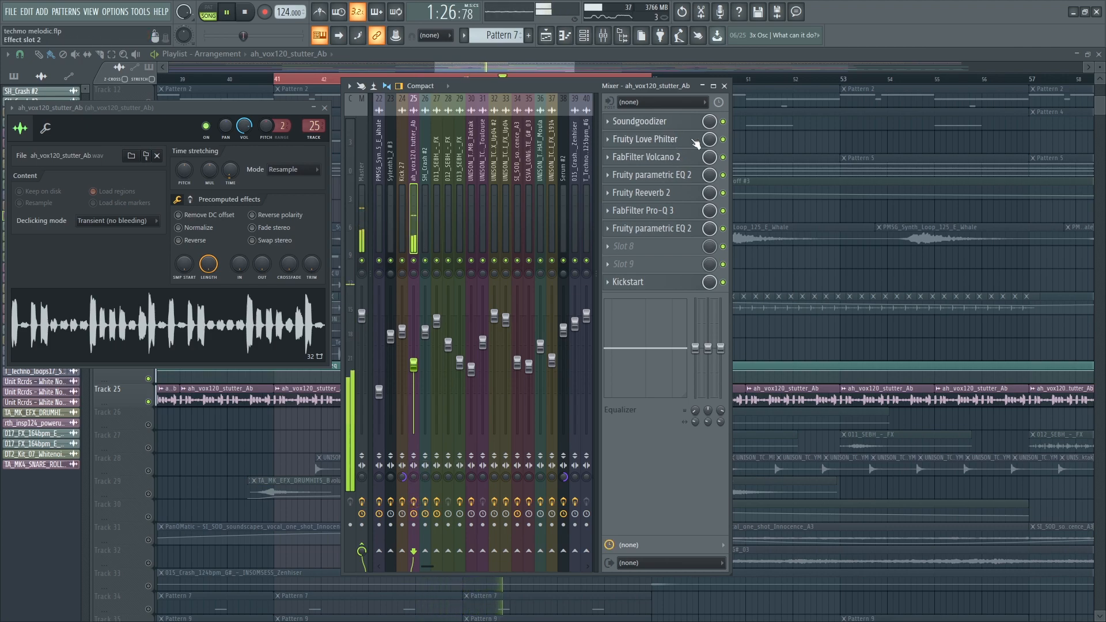
{"action": "left_click", "coordinate": [678, 141]}
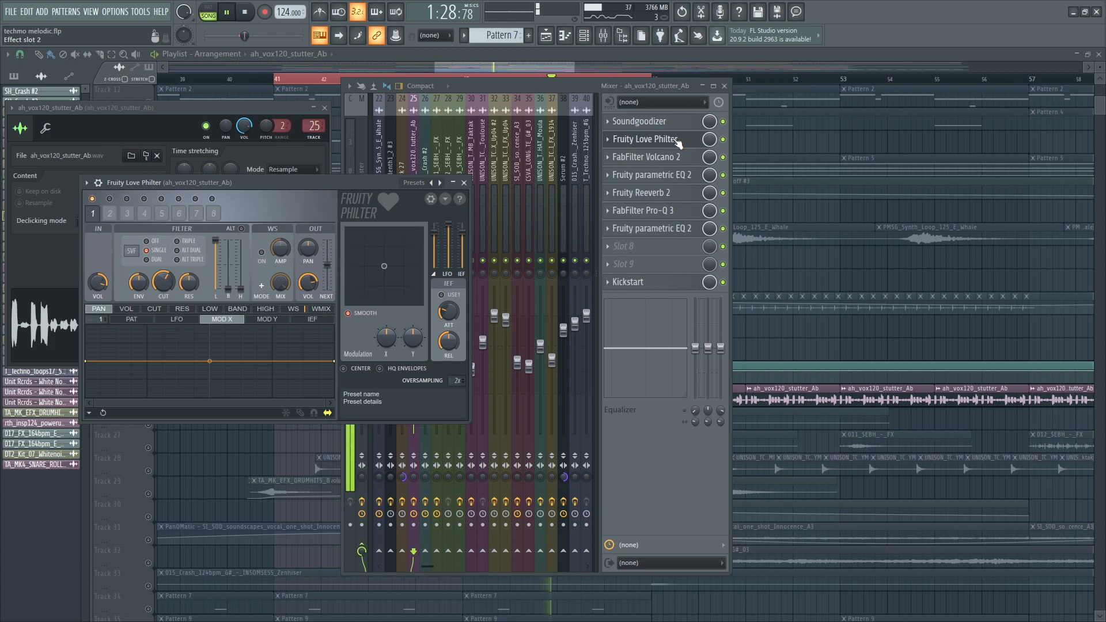
{"action": "left_click", "coordinate": [686, 142]}
{"action": "left_click", "coordinate": [679, 159]}
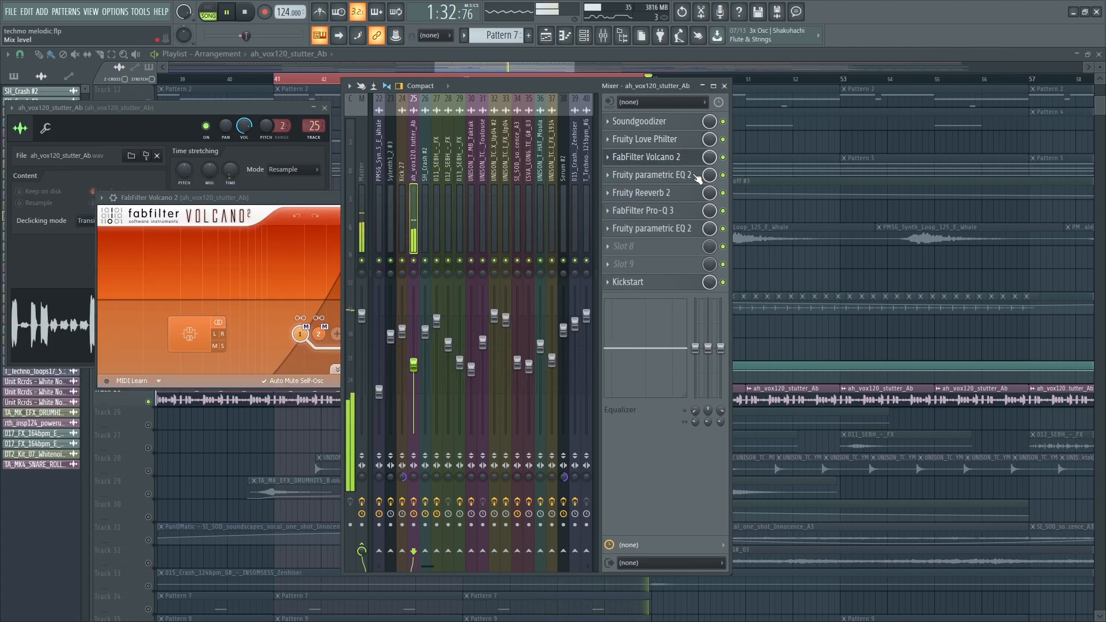
{"action": "left_click", "coordinate": [704, 177]}
- Check Fruity Reeverb 2, FabFilter Pro-Q 3 and the final parametric EQ, then close the mixer
{"action": "left_click", "coordinate": [687, 196]}
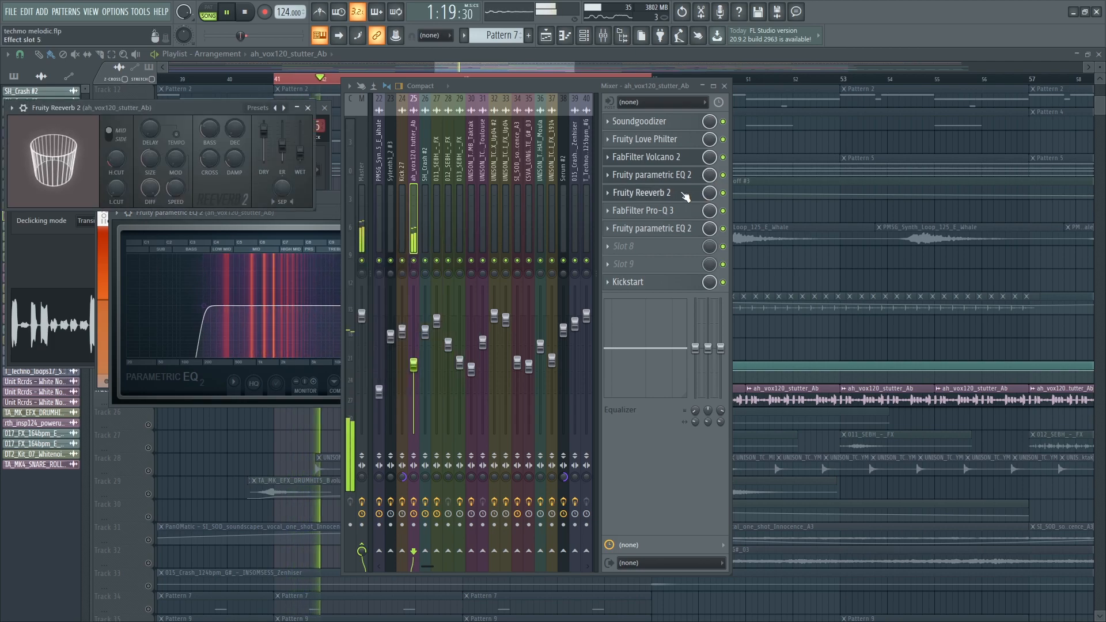
{"action": "left_click", "coordinate": [686, 196]}
{"action": "left_click", "coordinate": [670, 211]}
{"action": "left_click", "coordinate": [715, 119]}
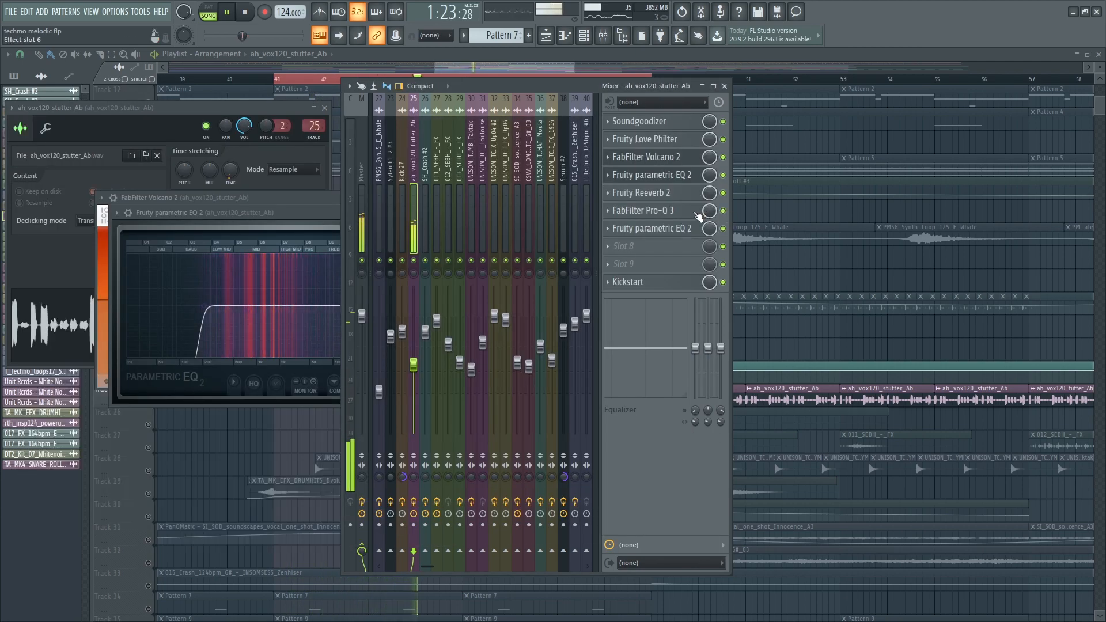
{"action": "left_click", "coordinate": [697, 213]}
{"action": "left_click", "coordinate": [712, 121]}
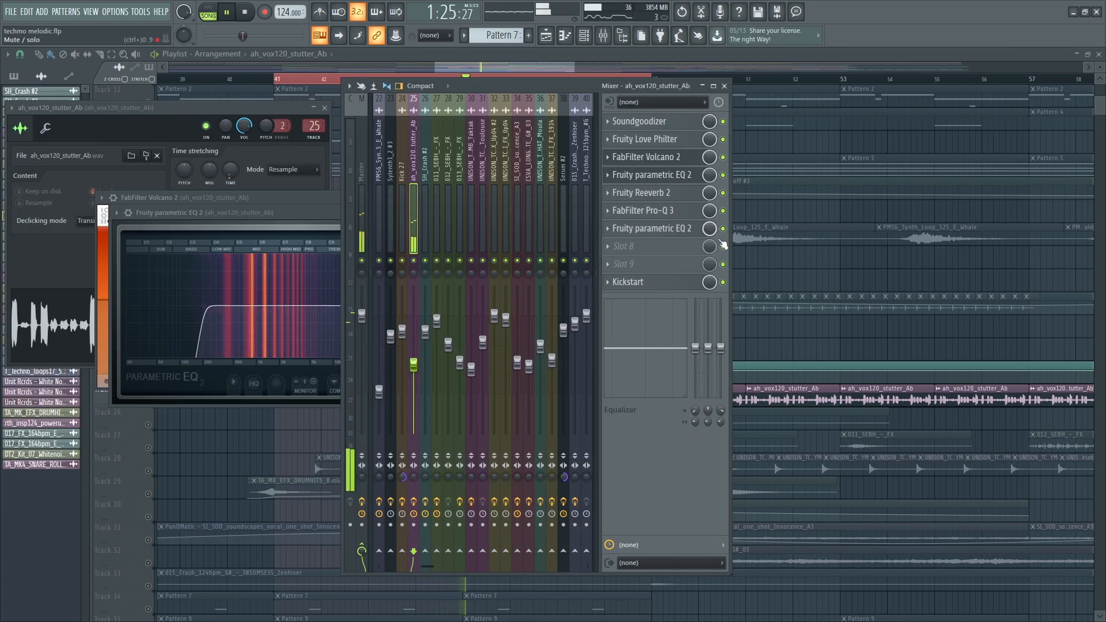
{"action": "left_click", "coordinate": [684, 234]}
{"action": "left_click", "coordinate": [684, 234]}
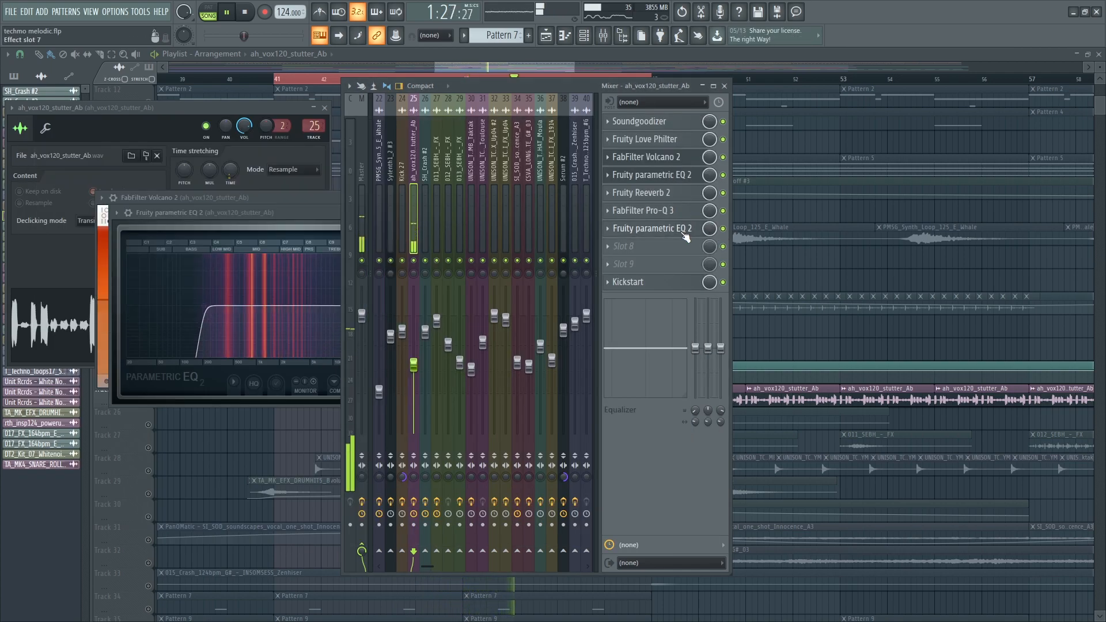
{"action": "key", "text": "F9"}
- Close the remaining plugin and channel windows and select Track 28 in the playlist
{"action": "key", "text": "alt+F12"}
{"action": "scroll", "coordinate": [247, 450], "scroll_direction": "down", "scroll_amount": 8}
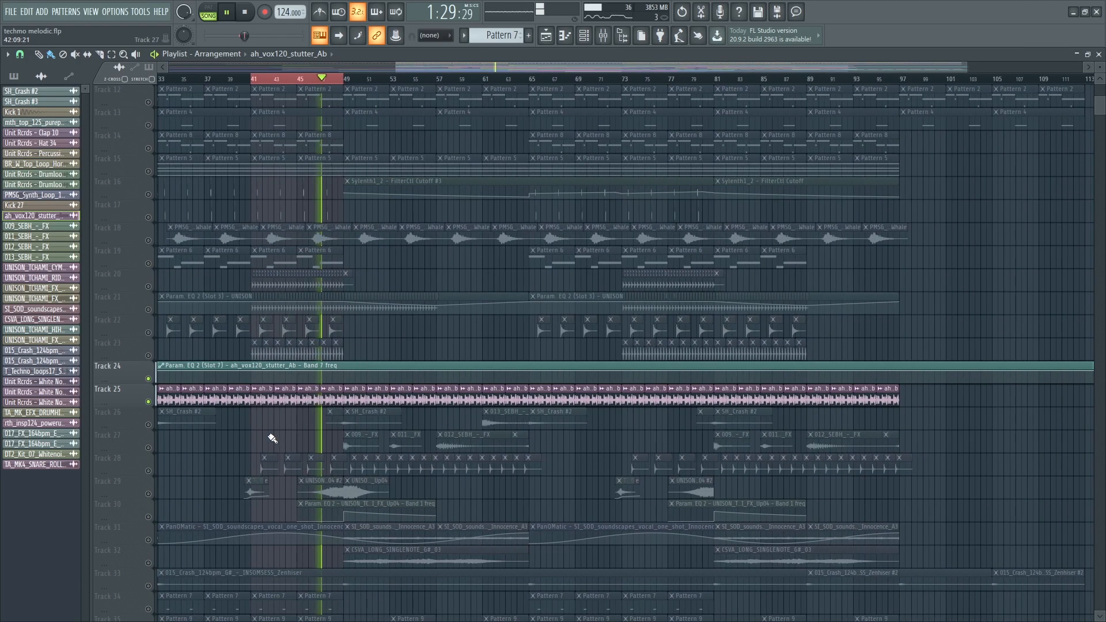
{"action": "scroll", "coordinate": [425, 387], "scroll_direction": "down", "scroll_amount": 1}
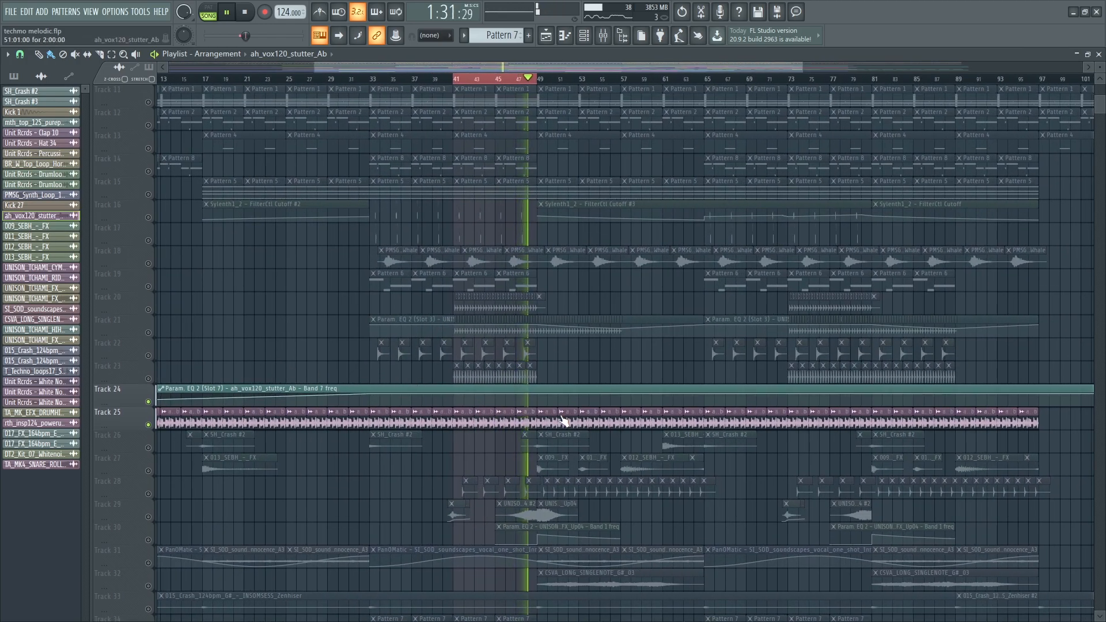
{"action": "scroll", "coordinate": [403, 429], "scroll_direction": "up", "scroll_amount": 3}
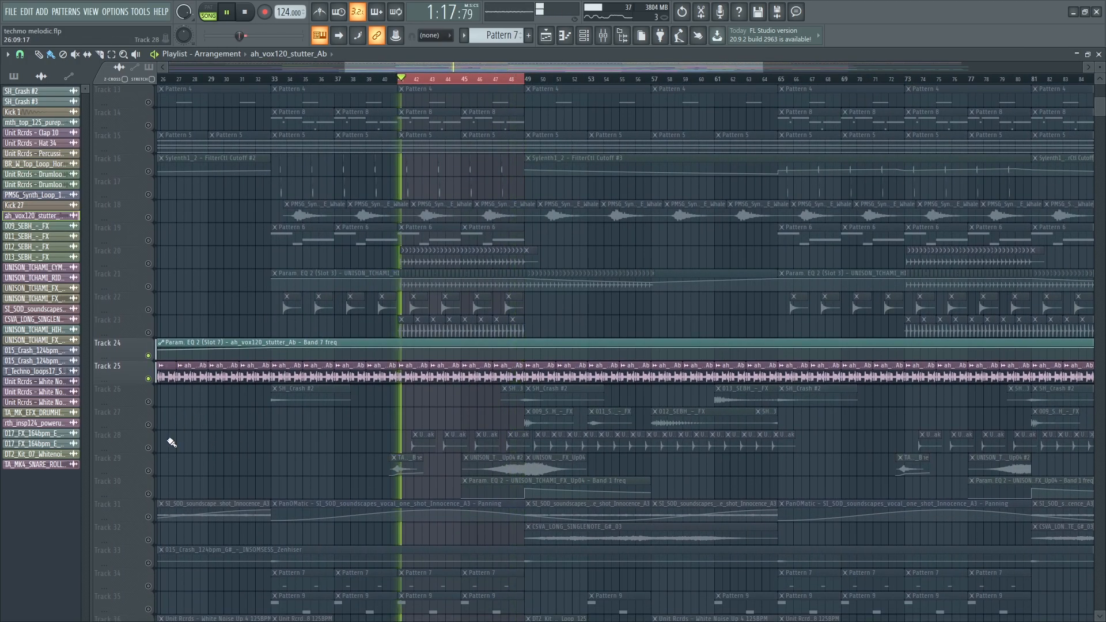
{"action": "left_click", "coordinate": [153, 453]}
{"action": "scroll", "coordinate": [426, 456], "scroll_direction": "up", "scroll_amount": 4}
{"action": "scroll", "coordinate": [336, 454], "scroll_direction": "down", "scroll_amount": 5}
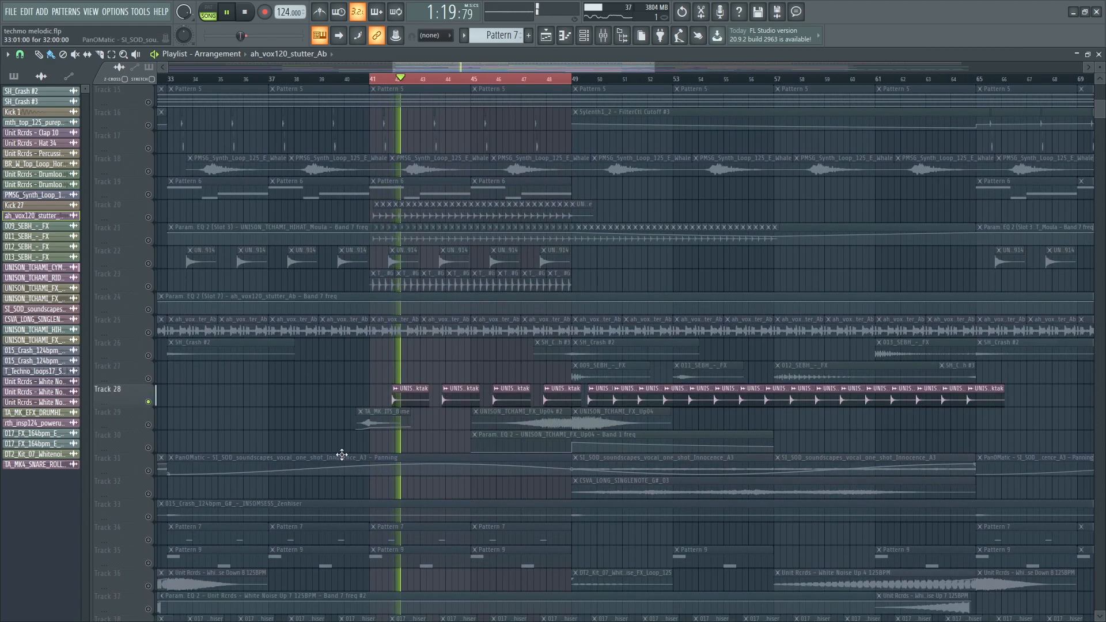
- Play from bar 41 with Track 39 soloed and Tracks 38 and 37 also playing
{"action": "scroll", "coordinate": [328, 427], "scroll_direction": "up", "scroll_amount": 3}
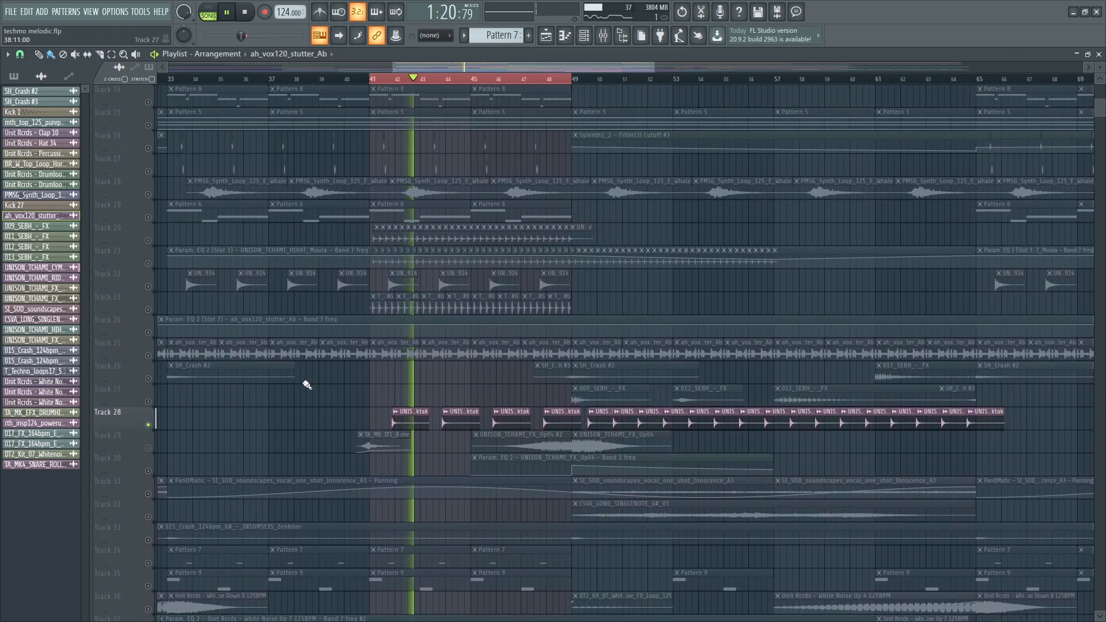
{"action": "right_click", "coordinate": [149, 310]}
{"action": "right_click", "coordinate": [148, 310]}
{"action": "key", "text": "space"}
{"action": "key", "text": "space"}
{"action": "scroll", "coordinate": [322, 392], "scroll_direction": "down", "scroll_amount": 8}
{"action": "scroll", "coordinate": [393, 461], "scroll_direction": "up", "scroll_amount": 3}
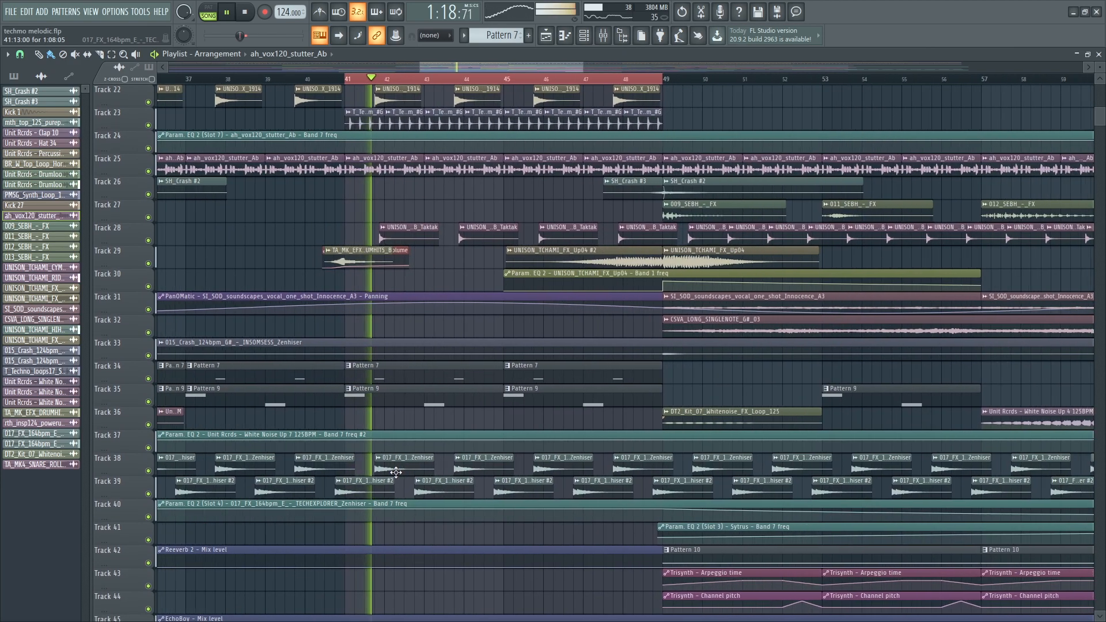
{"action": "right_click", "coordinate": [148, 483]}
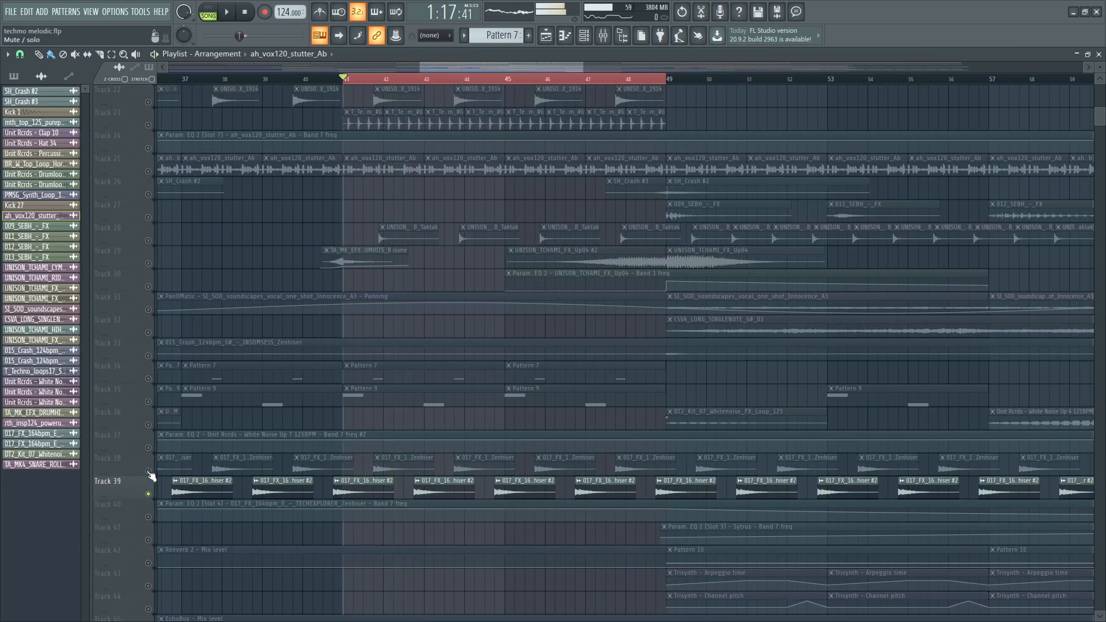
{"action": "left_click", "coordinate": [148, 471]}
{"action": "left_click", "coordinate": [148, 449]}
{"action": "scroll", "coordinate": [396, 369], "scroll_direction": "up", "scroll_amount": 15}
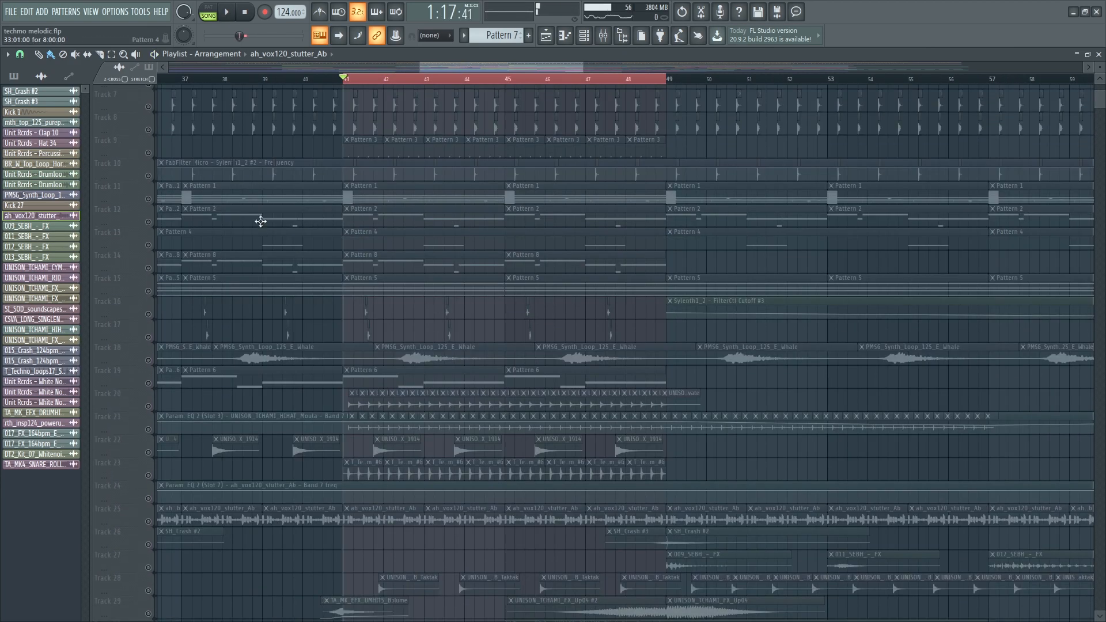
- Play from bar 41 and open the Track 39 sample's channel settings and mixer insert 47
{"action": "key", "text": "space"}
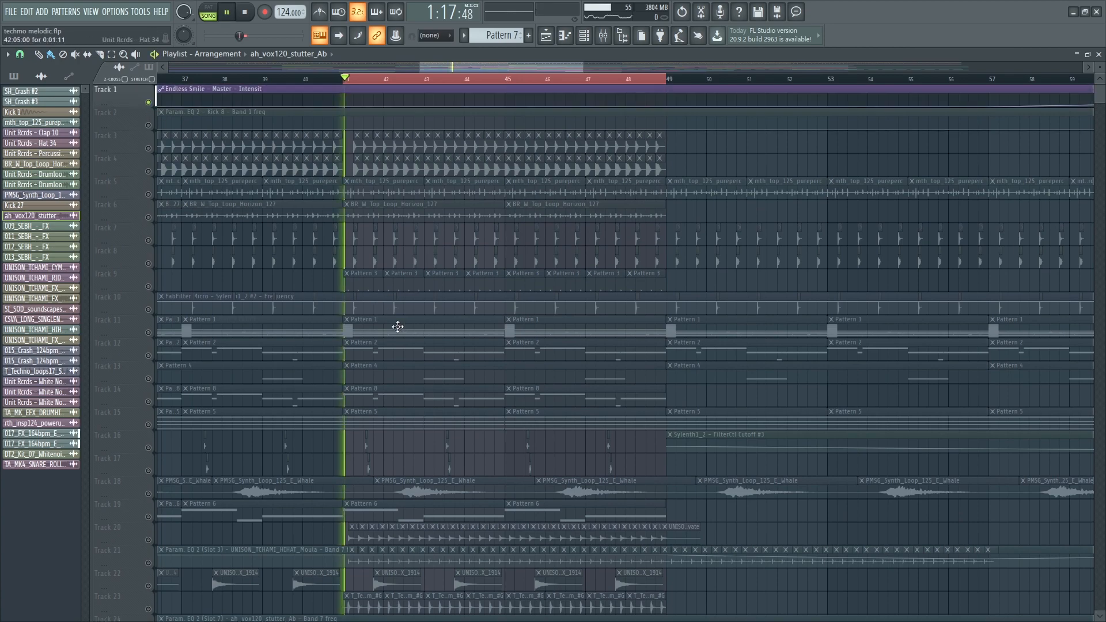
{"action": "scroll", "coordinate": [396, 316], "scroll_direction": "down", "scroll_amount": 15}
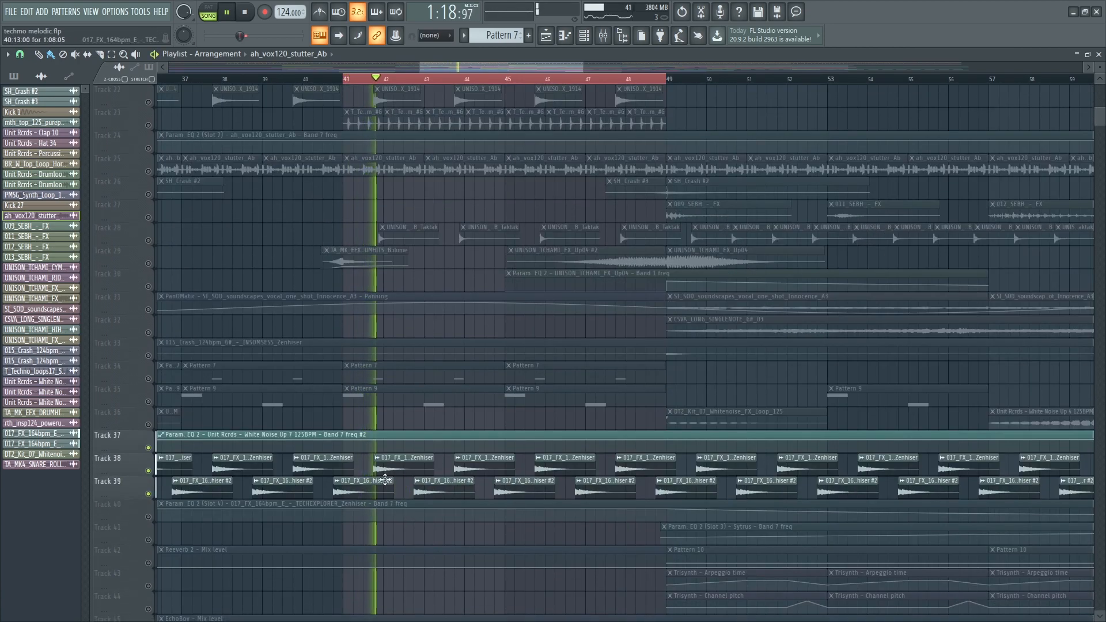
{"action": "double_click", "coordinate": [386, 480]}
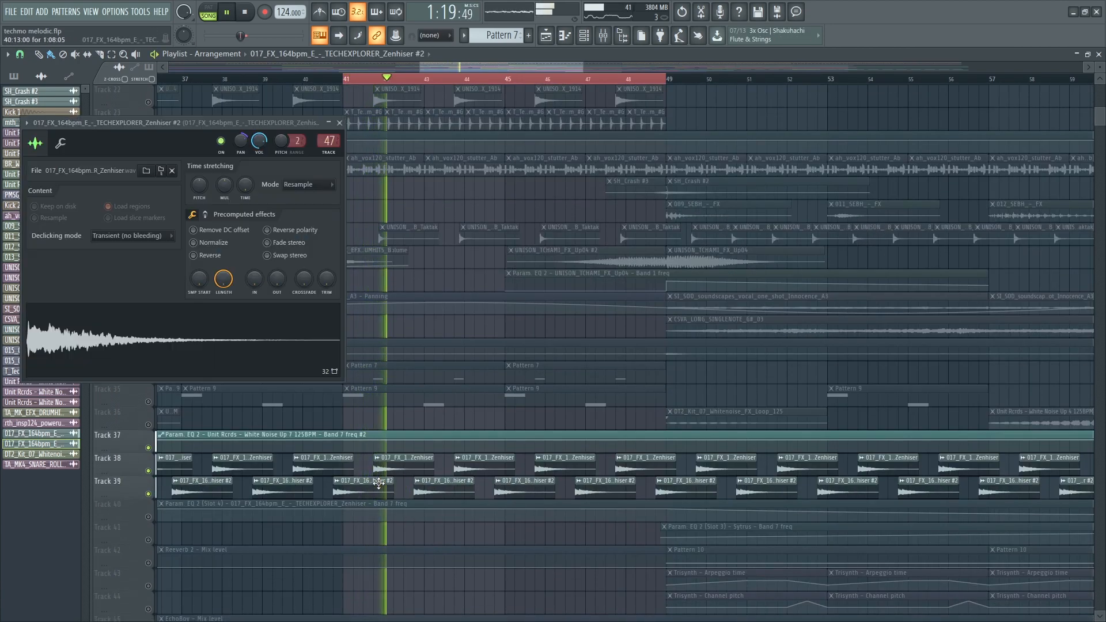
{"action": "double_click", "coordinate": [331, 140]}
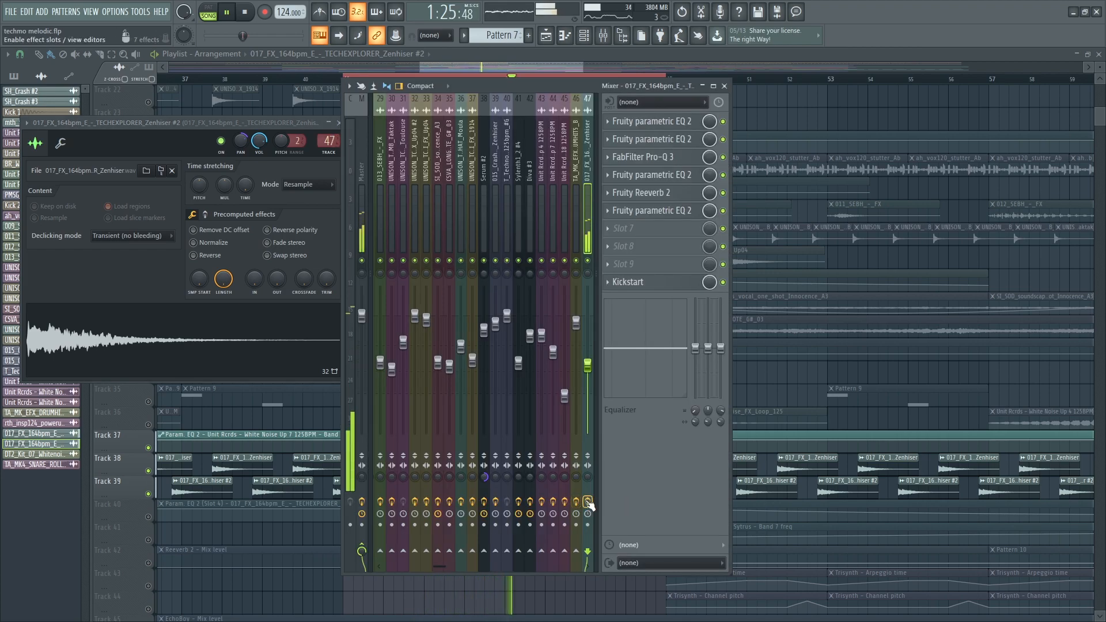
- Check both parametric EQs, then solo Pro-Q 3 bands 1 and 2 in turn
{"action": "left_click", "coordinate": [640, 123]}
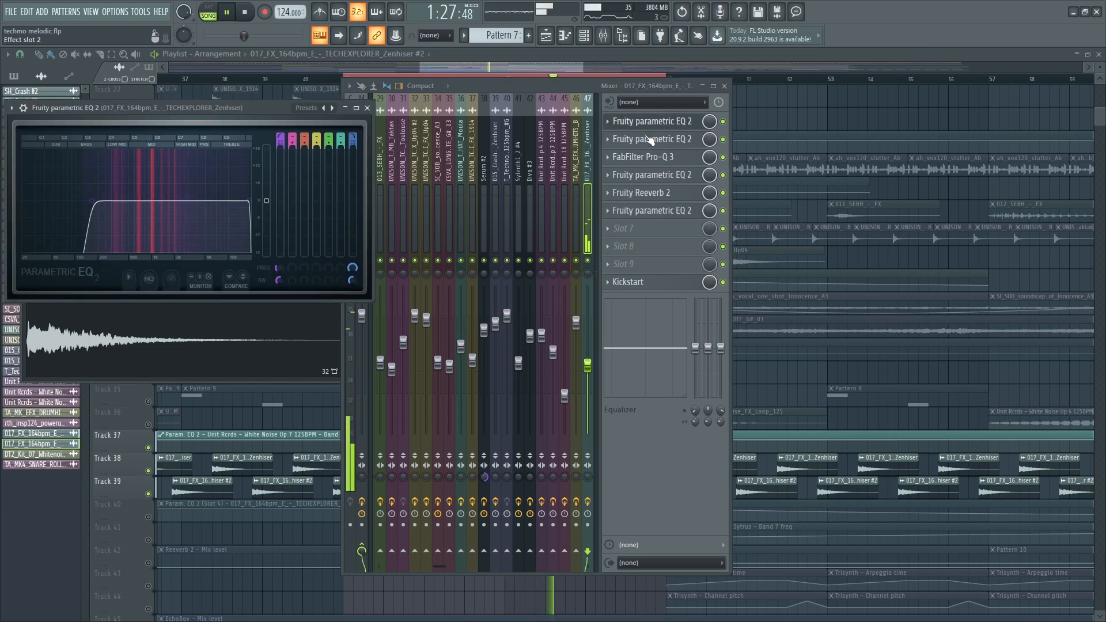
{"action": "left_click", "coordinate": [651, 141]}
{"action": "left_click", "coordinate": [644, 156]}
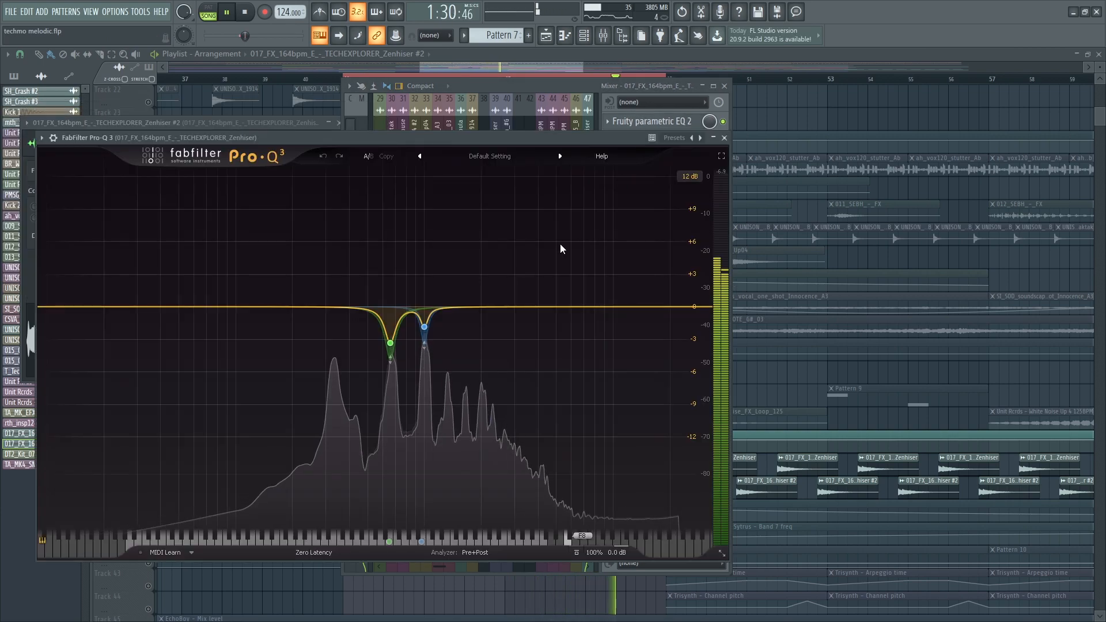
{"action": "mouse_move", "coordinate": [395, 351]}
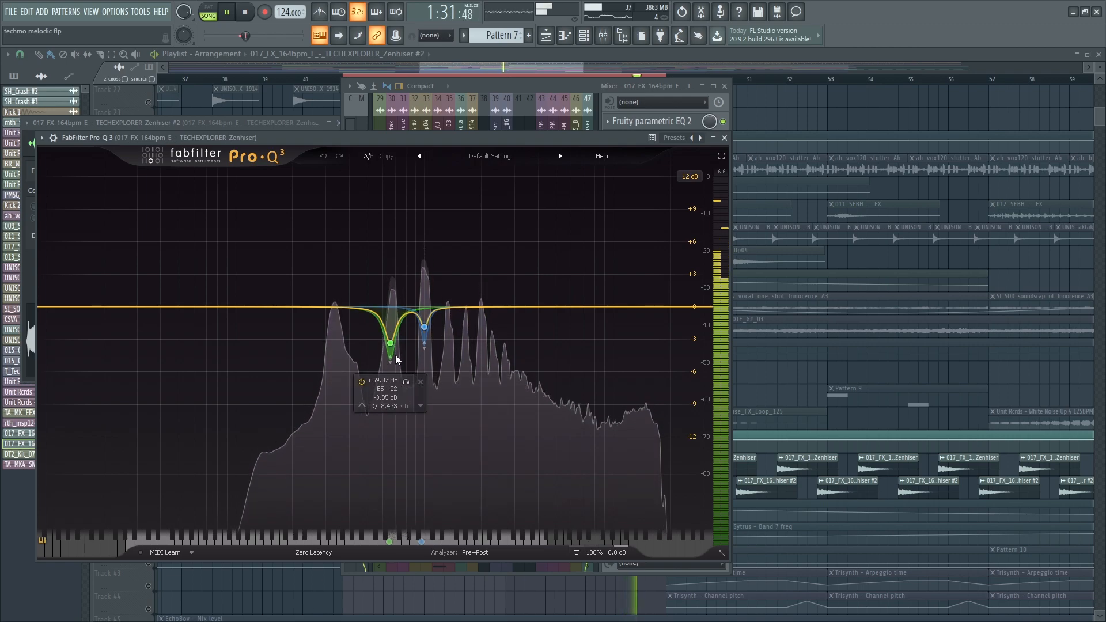
{"action": "left_click", "coordinate": [405, 382]}
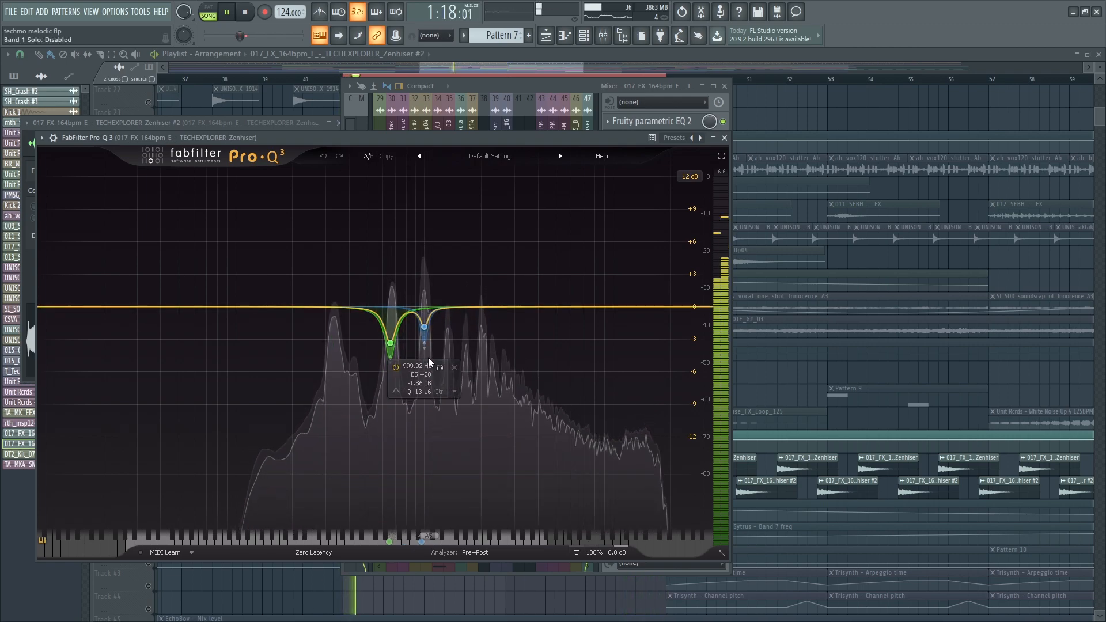
{"action": "left_click", "coordinate": [440, 368]}
{"action": "left_click", "coordinate": [441, 368]}
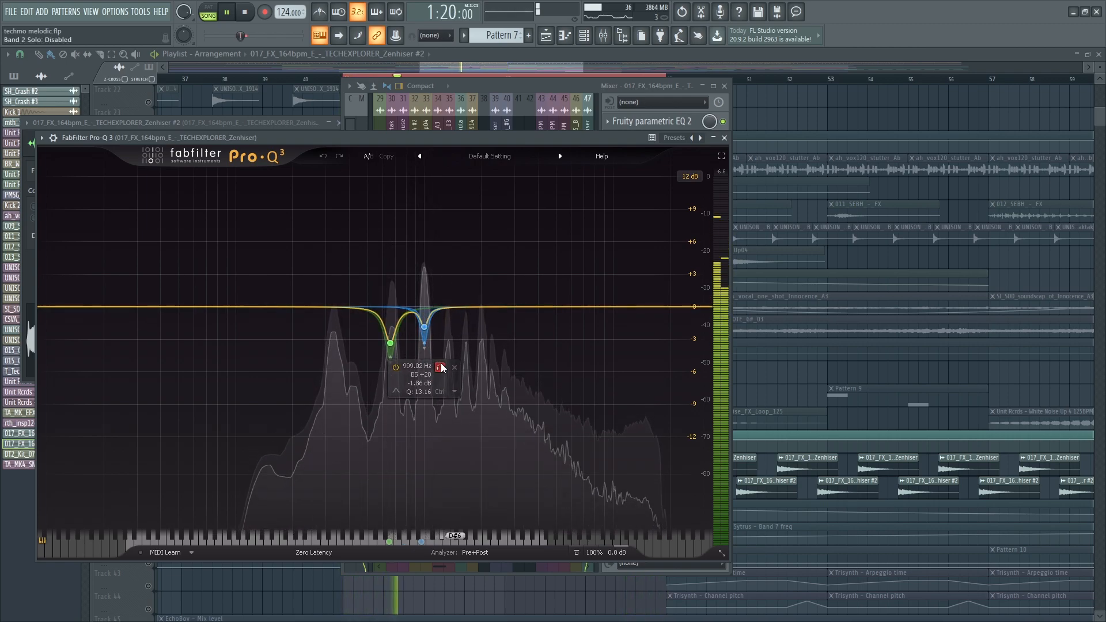
{"action": "key", "text": "Escape"}
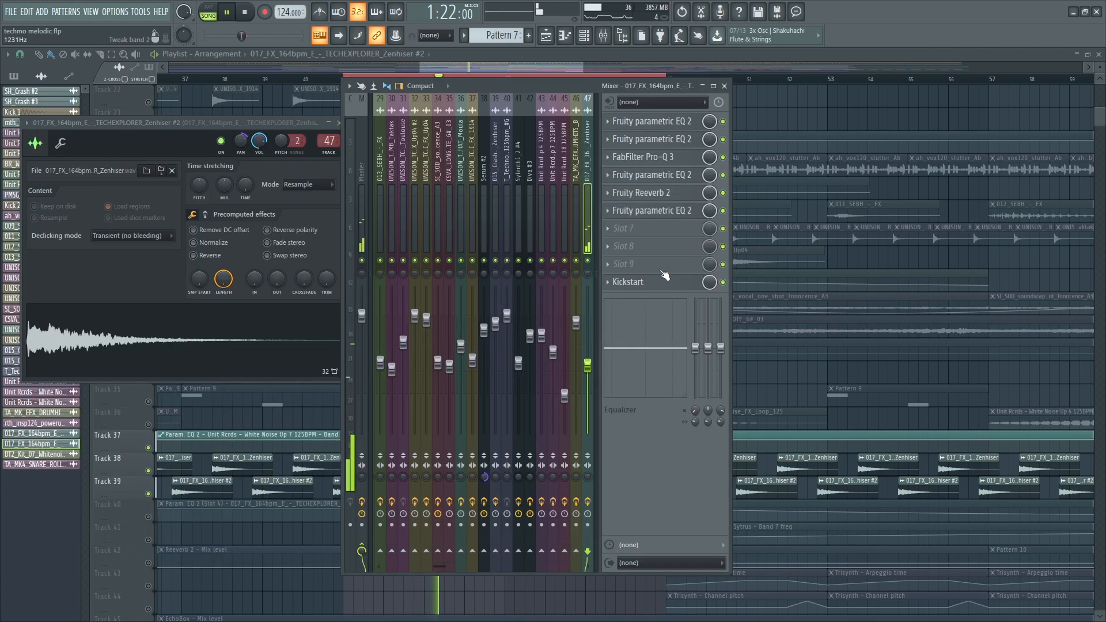
- Check the next parametric EQ, Fruity Reeverb 2 and the final parametric EQ
{"action": "left_click", "coordinate": [688, 181]}
{"action": "left_click", "coordinate": [667, 193]}
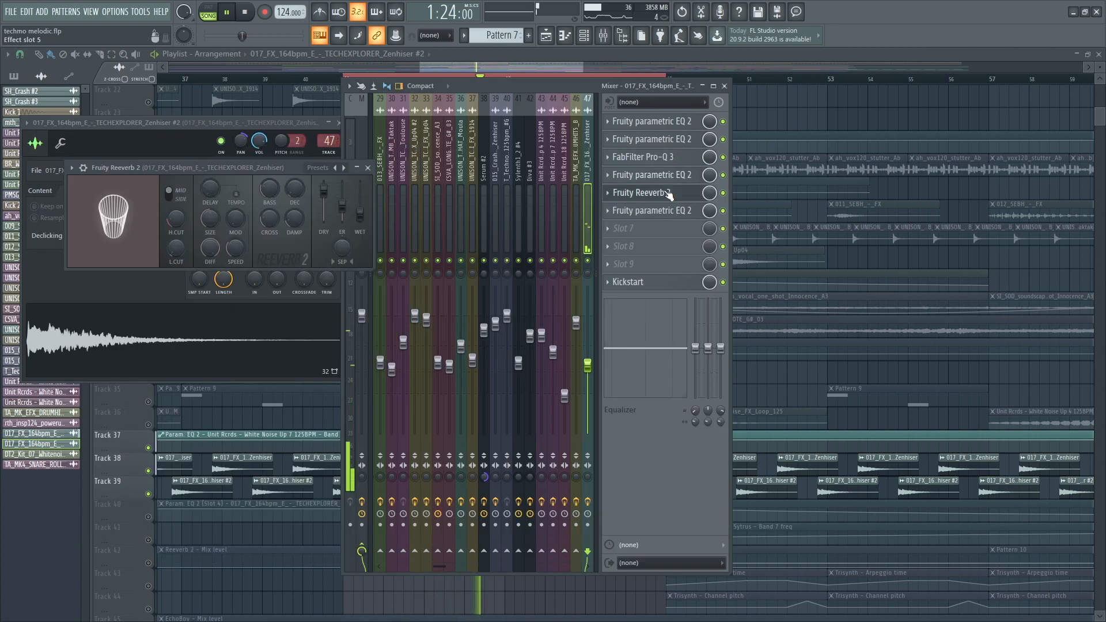
{"action": "left_click", "coordinate": [657, 210]}
- Close the EQ, mixer and channel settings, then briefly solo and unsolo Track 29
{"action": "left_click", "coordinate": [657, 210]}
{"action": "key", "text": "F9"}
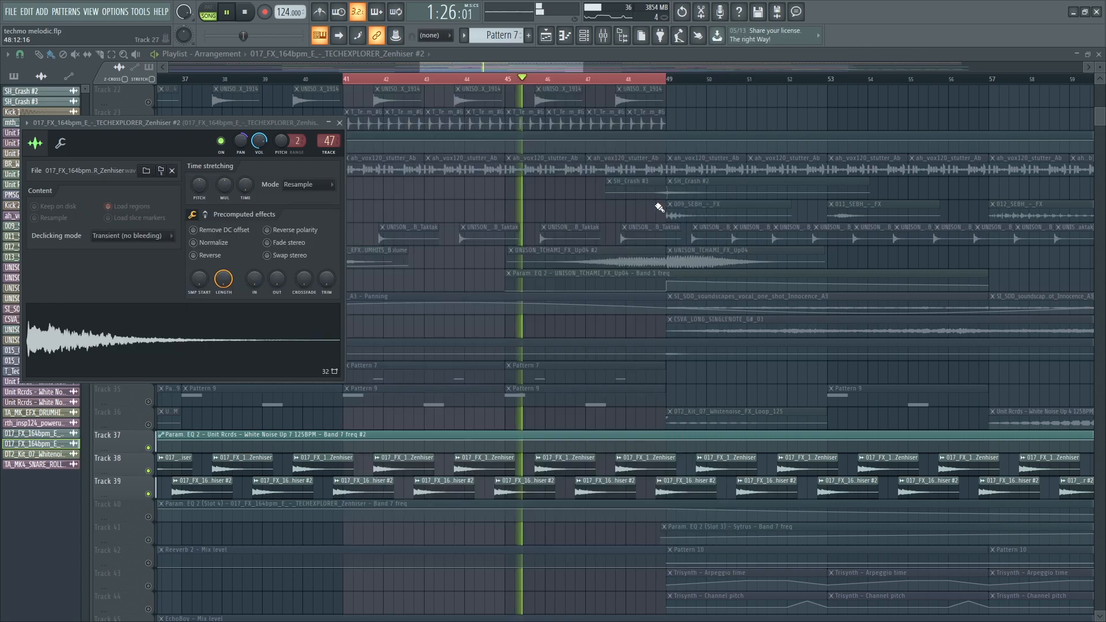
{"action": "key", "text": "Escape"}
{"action": "right_click", "coordinate": [149, 263]}
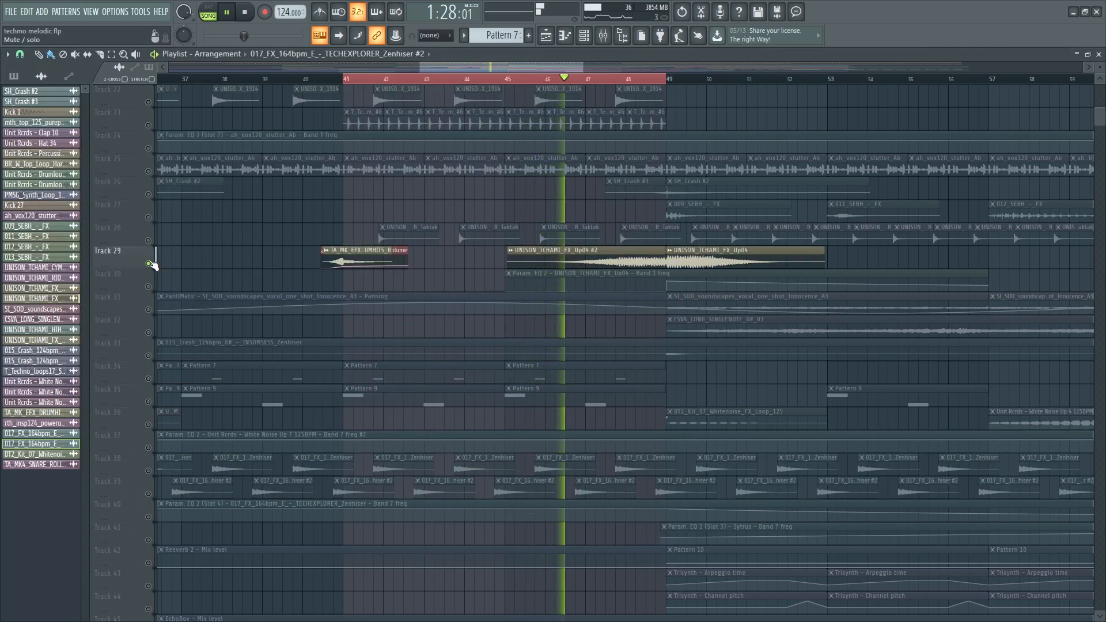
{"action": "right_click", "coordinate": [149, 263]}
- Extend the arrangement time selection to bar 81 and deselect its clips
{"action": "scroll", "coordinate": [497, 542], "scroll_direction": "down", "scroll_amount": 9}
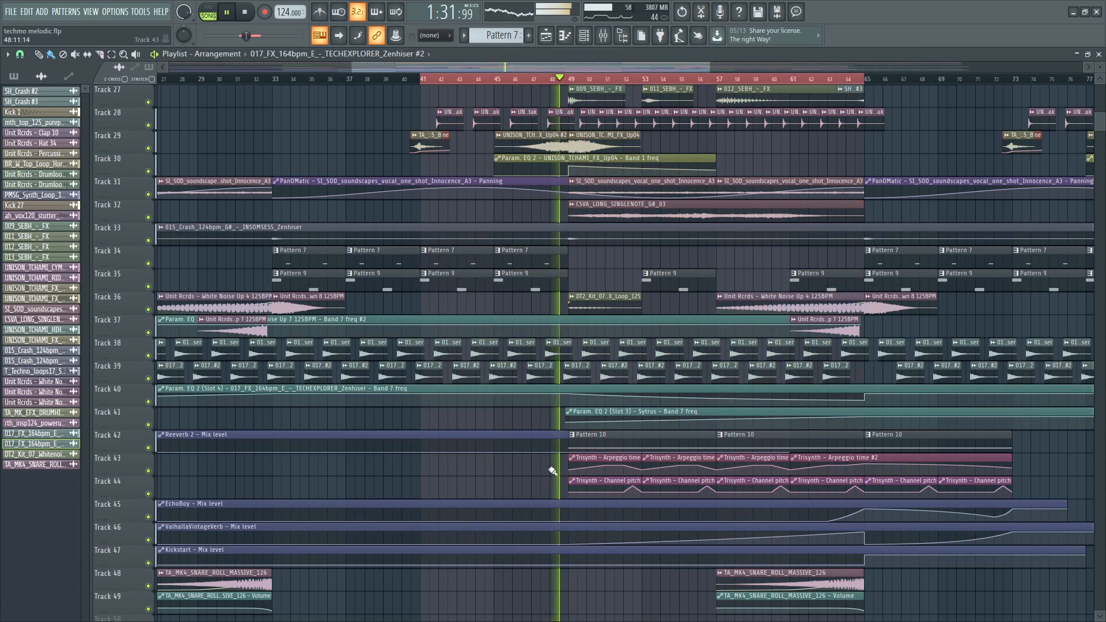
{"action": "scroll", "coordinate": [547, 467], "scroll_direction": "down", "scroll_amount": 4}
{"action": "scroll", "coordinate": [541, 476], "scroll_direction": "down", "scroll_amount": 8}
{"action": "scroll", "coordinate": [680, 449], "scroll_direction": "up", "scroll_amount": 1}
{"action": "scroll", "coordinate": [662, 447], "scroll_direction": "up", "scroll_amount": 4}
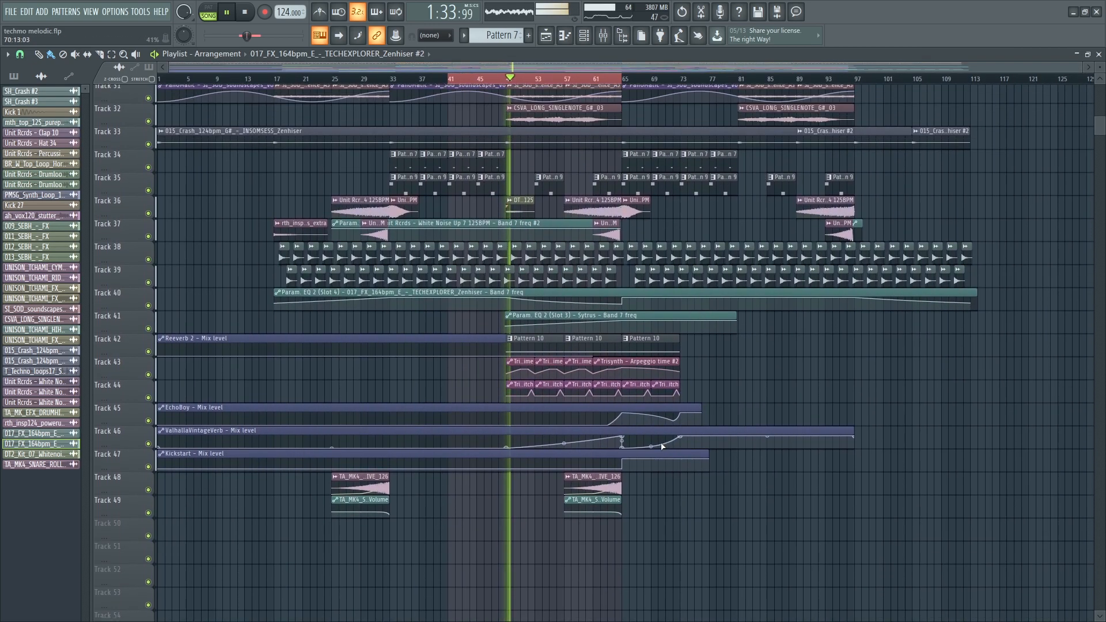
{"action": "scroll", "coordinate": [630, 437], "scroll_direction": "up", "scroll_amount": 2}
{"action": "scroll", "coordinate": [573, 424], "scroll_direction": "up", "scroll_amount": 11}
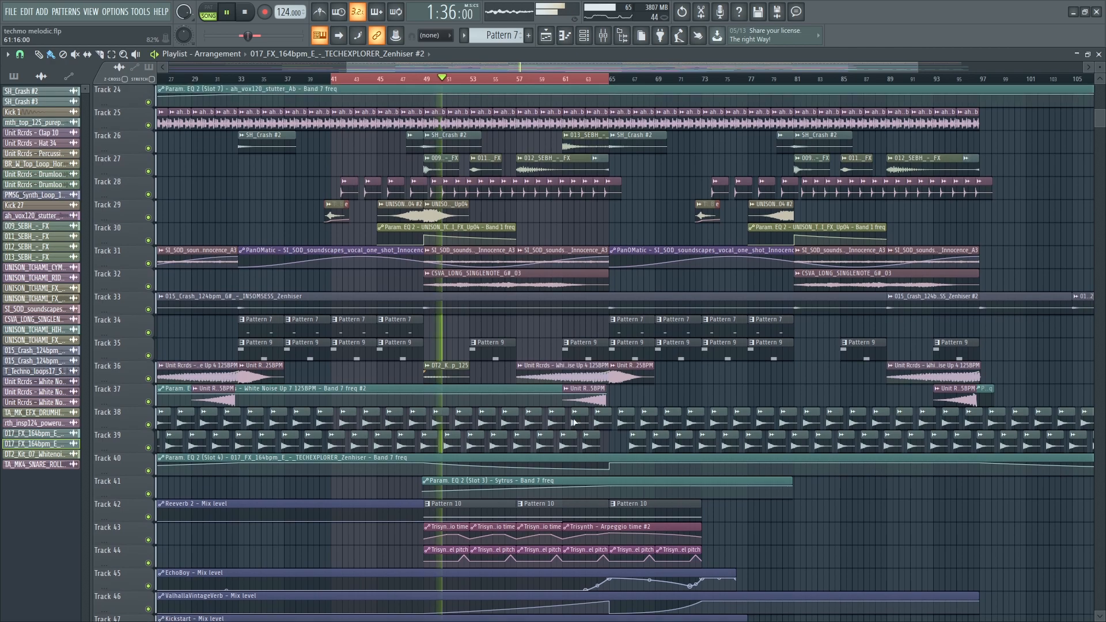
{"action": "scroll", "coordinate": [568, 424], "scroll_direction": "up", "scroll_amount": 10}
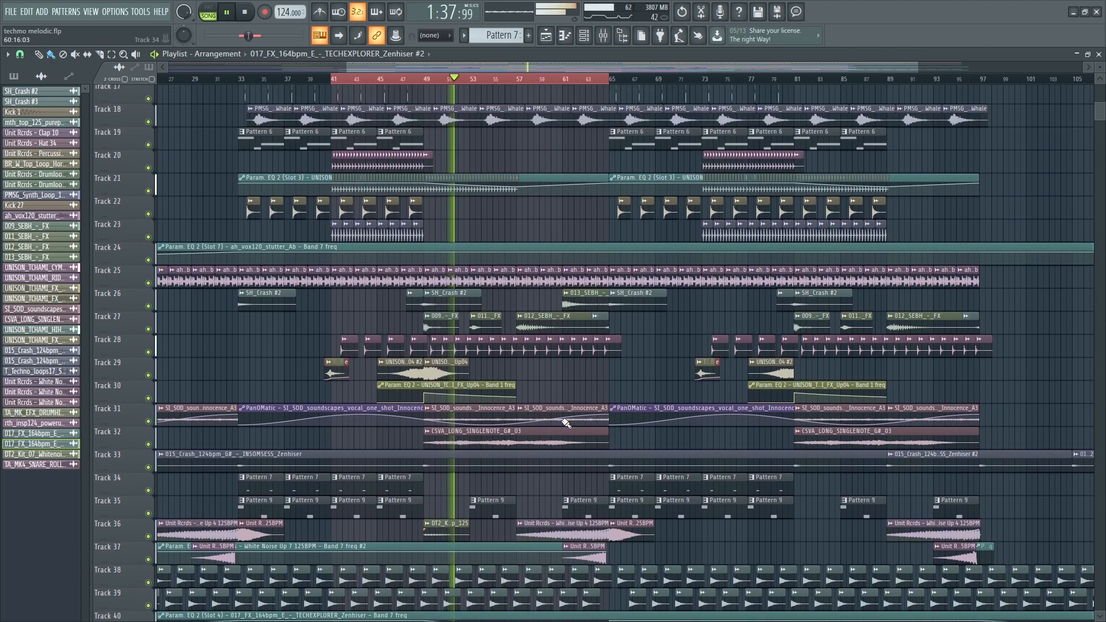
{"action": "scroll", "coordinate": [564, 424], "scroll_direction": "up", "scroll_amount": 9}
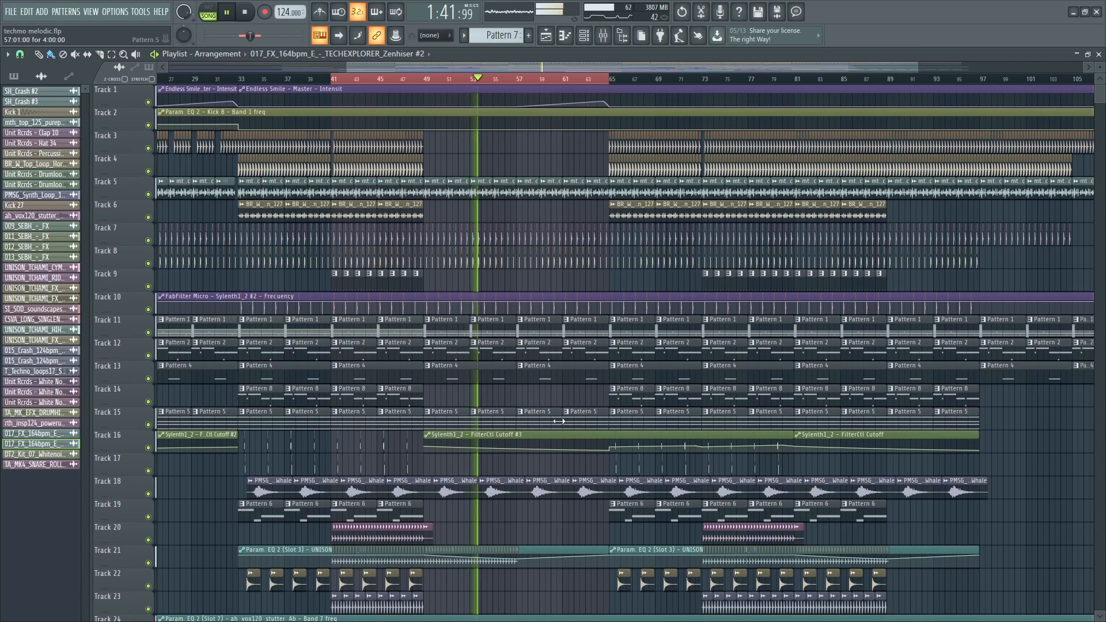
{"action": "scroll", "coordinate": [559, 422], "scroll_direction": "down", "scroll_amount": 20}
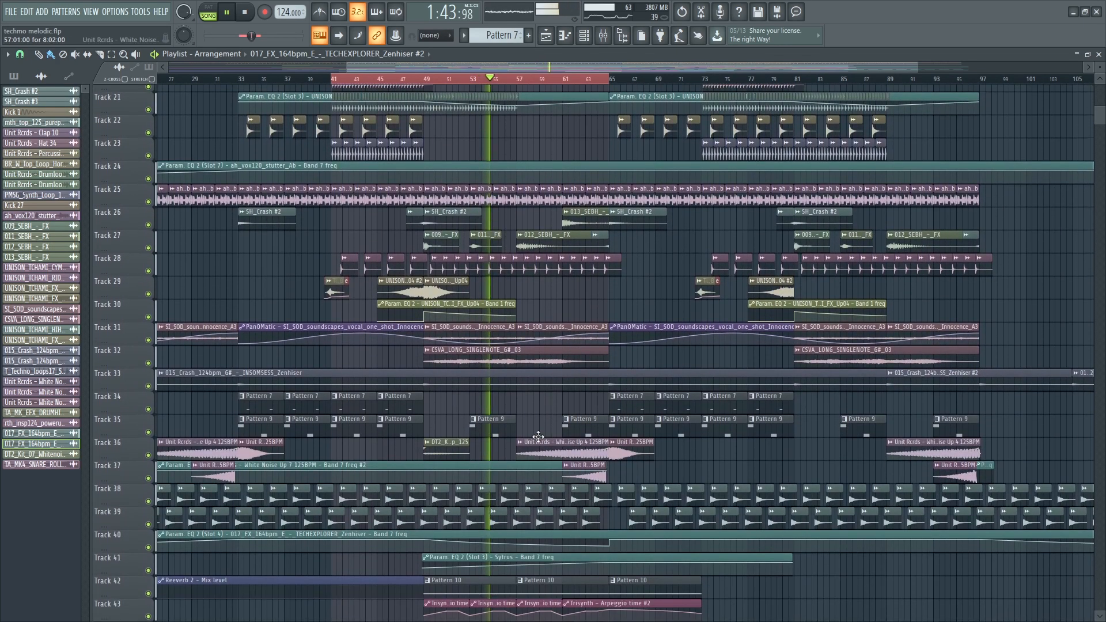
{"action": "scroll", "coordinate": [539, 438], "scroll_direction": "down", "scroll_amount": 9}
{"action": "scroll", "coordinate": [559, 389], "scroll_direction": "down", "scroll_amount": 1}
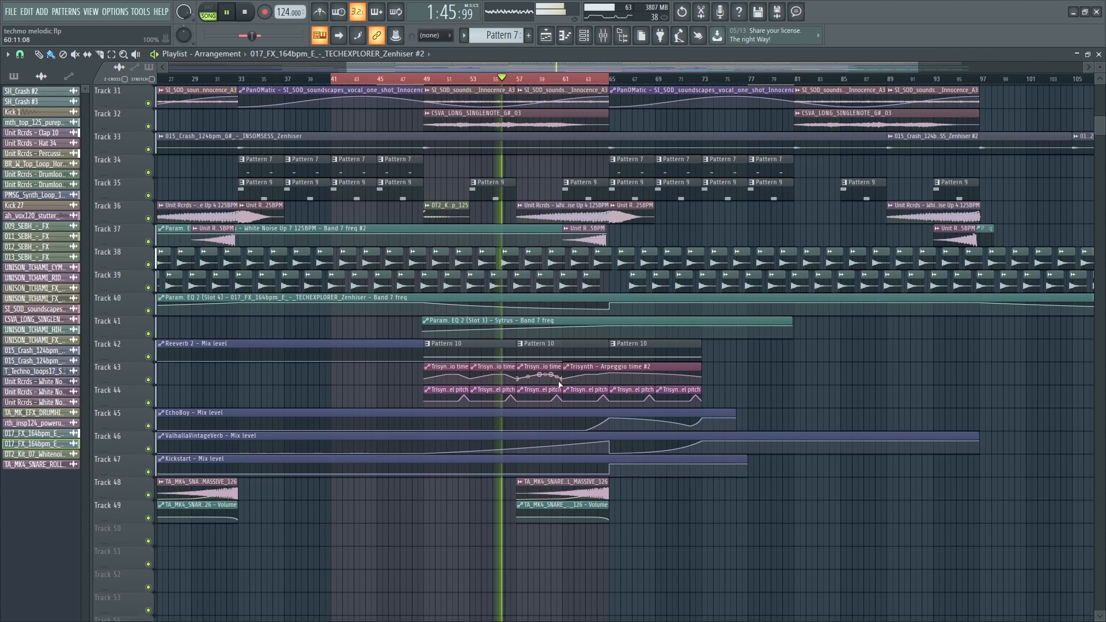
{"action": "right_click", "coordinate": [797, 81]}
{"action": "left_click", "coordinate": [844, 325]}
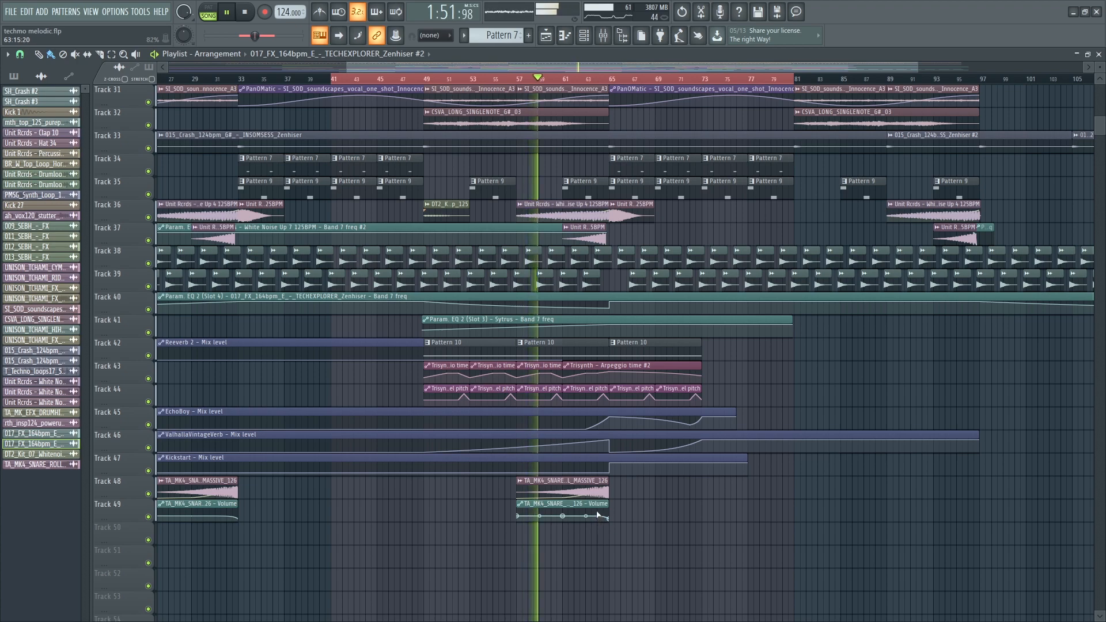
{"action": "scroll", "coordinate": [641, 491], "scroll_direction": "up", "scroll_amount": 2}
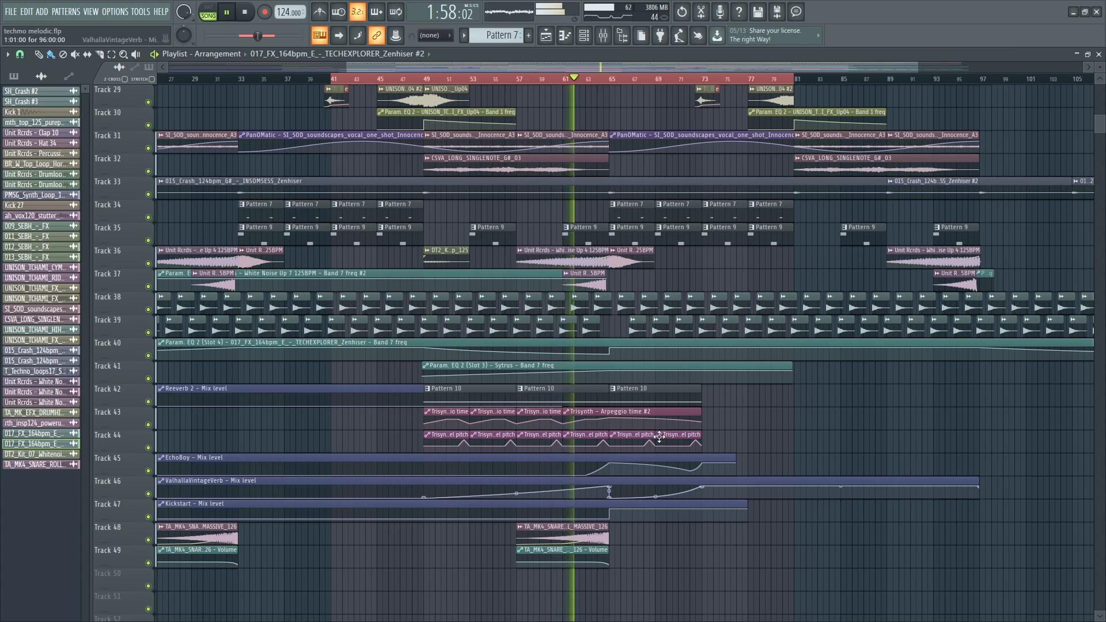
{"action": "scroll", "coordinate": [659, 437], "scroll_direction": "up", "scroll_amount": 3}
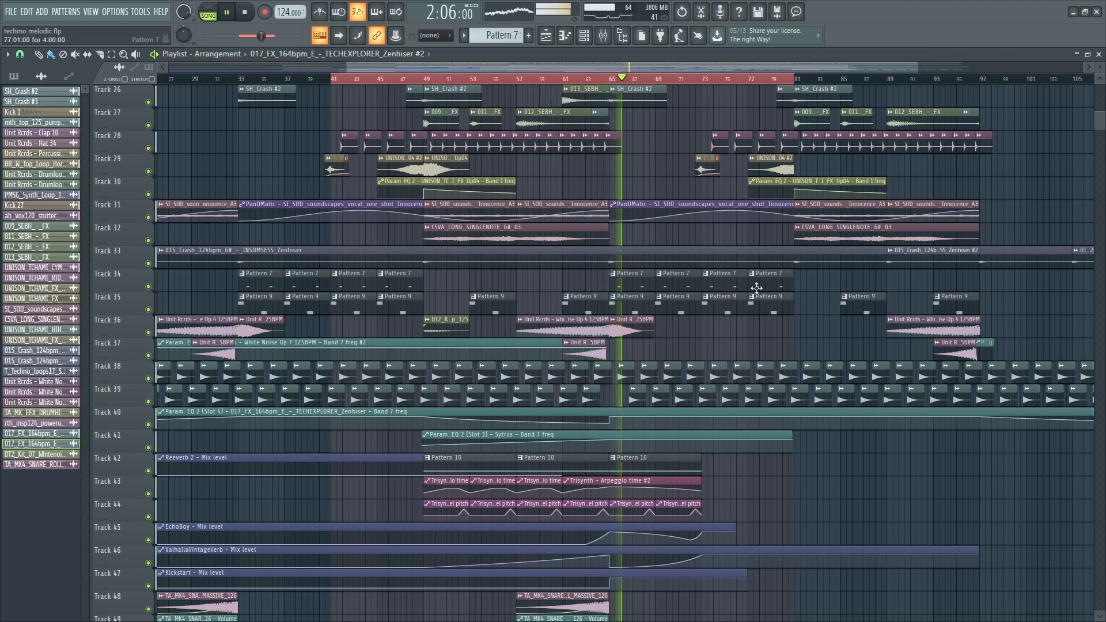
{"action": "scroll", "coordinate": [519, 403], "scroll_direction": "down", "scroll_amount": 2}
- Loop bars 49–65 with Track 42 soloed and start playback from bar 49
{"action": "key", "text": "space"}
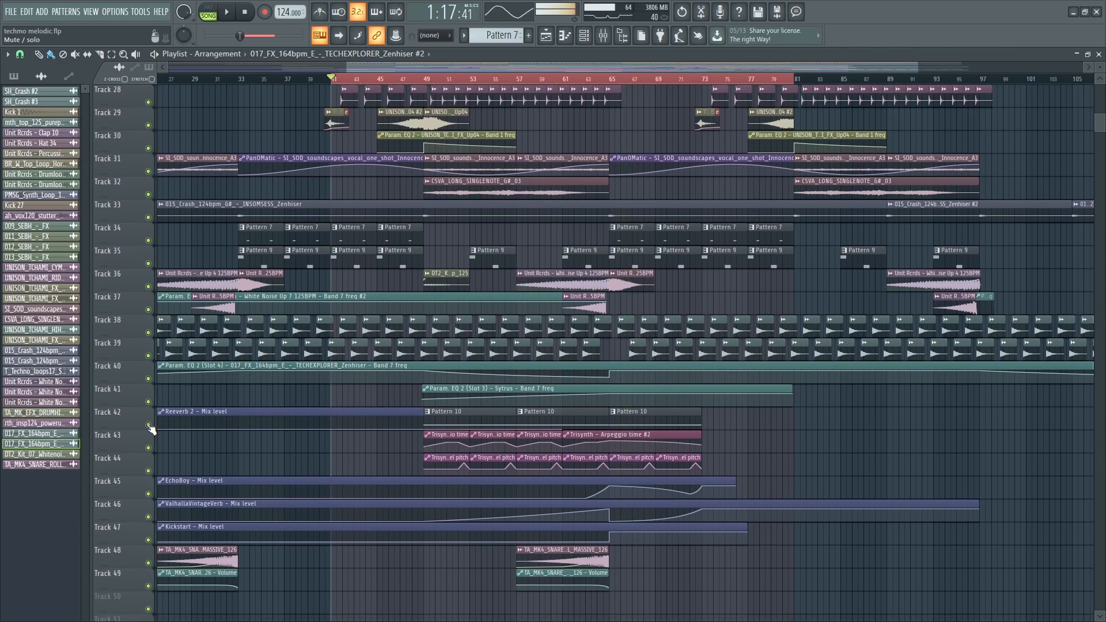
{"action": "right_click", "coordinate": [149, 426]}
{"action": "left_click_drag", "start_coordinate": [424, 80], "coordinate": [611, 90]}
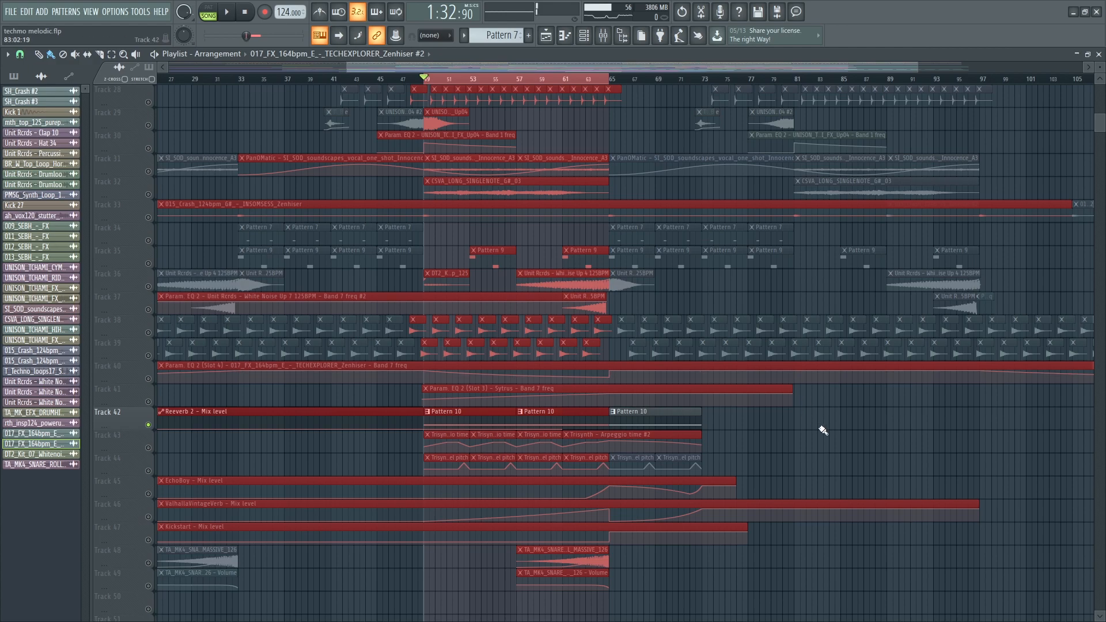
{"action": "key", "text": "space"}
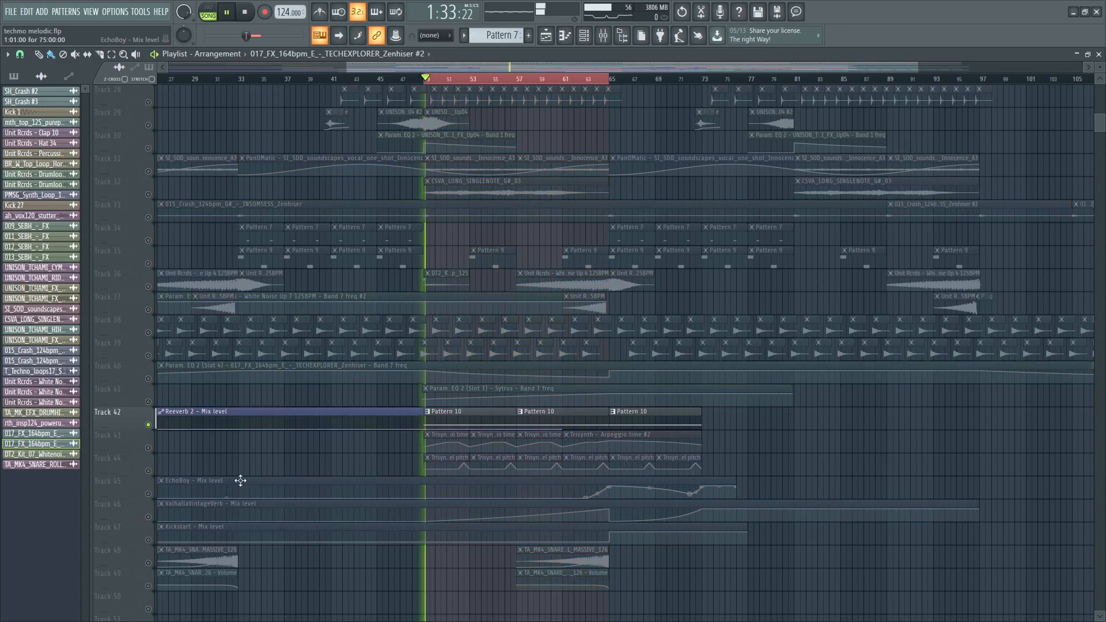
- Unmute Tracks 41 and 43–47, then open the Trisynth notes of Pattern 10
{"action": "left_click", "coordinate": [148, 448]}
{"action": "left_click", "coordinate": [150, 471]}
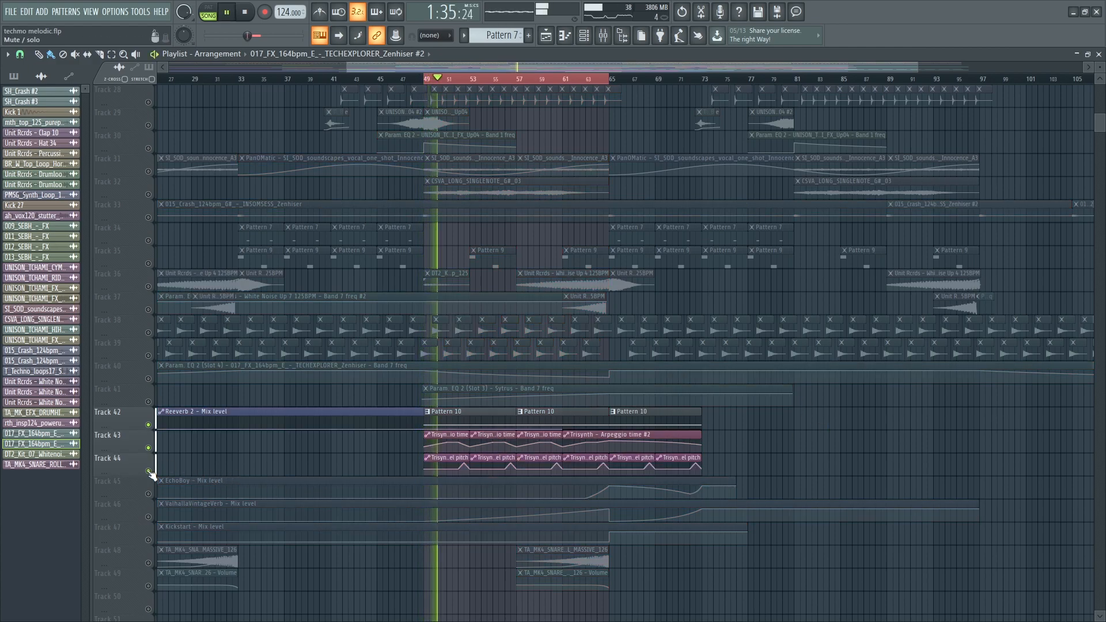
{"action": "left_click", "coordinate": [148, 403]}
{"action": "left_click", "coordinate": [149, 495]}
{"action": "left_click", "coordinate": [149, 518]}
{"action": "left_click", "coordinate": [149, 540]}
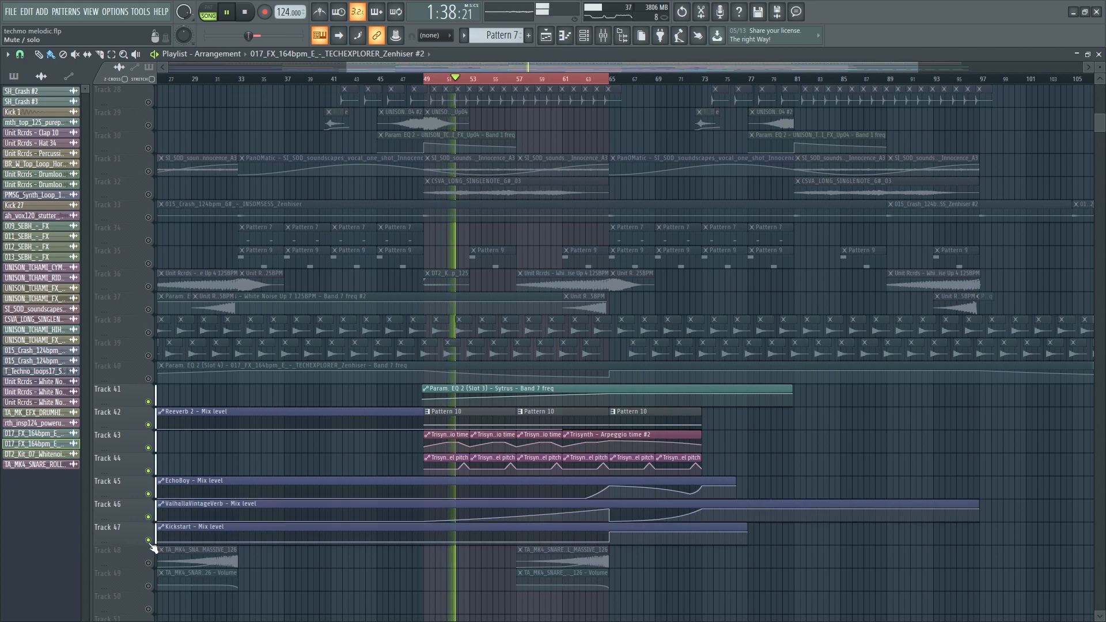
{"action": "double_click", "coordinate": [494, 420]}
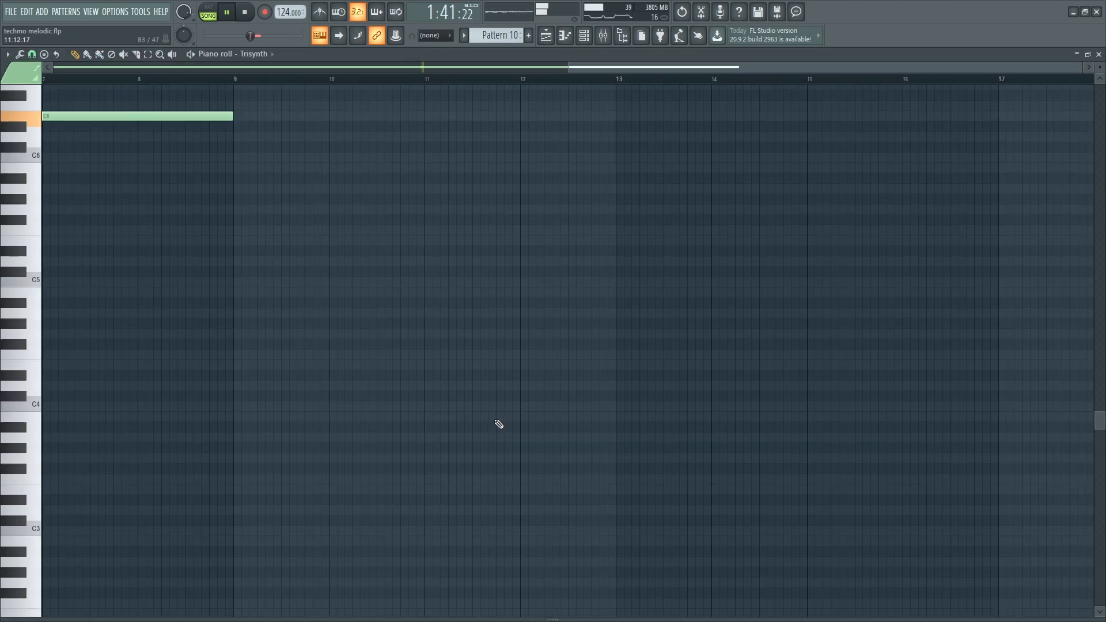
- Bring up the Trisynth channel's Sytrus parameters and its mixer insert
{"action": "key", "text": "F6"}
{"action": "left_click", "coordinate": [93, 551]}
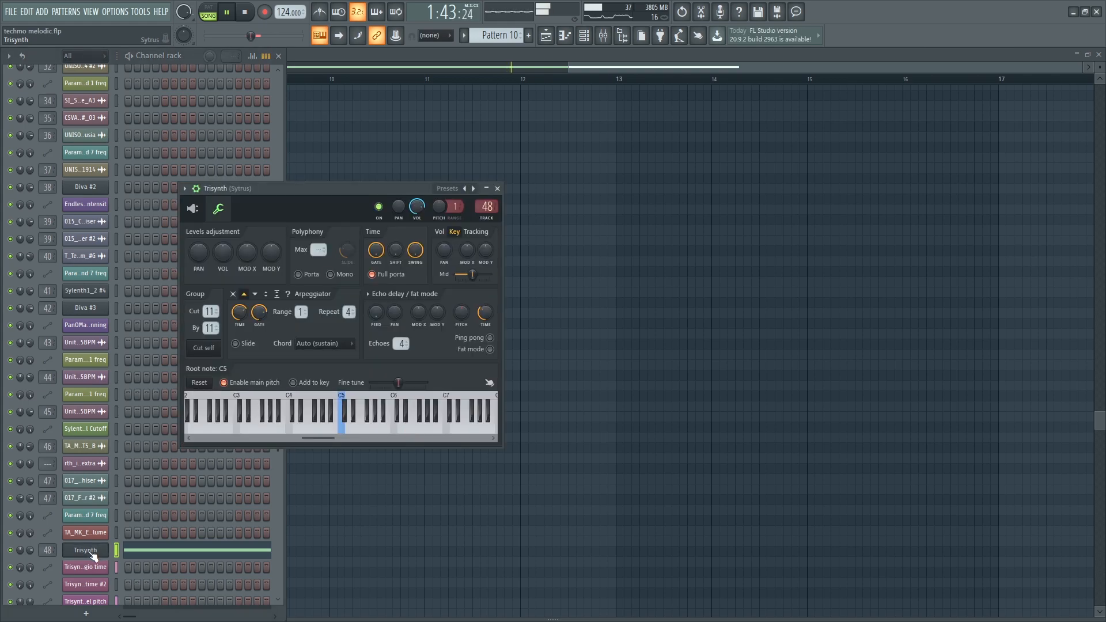
{"action": "left_click", "coordinate": [195, 213]}
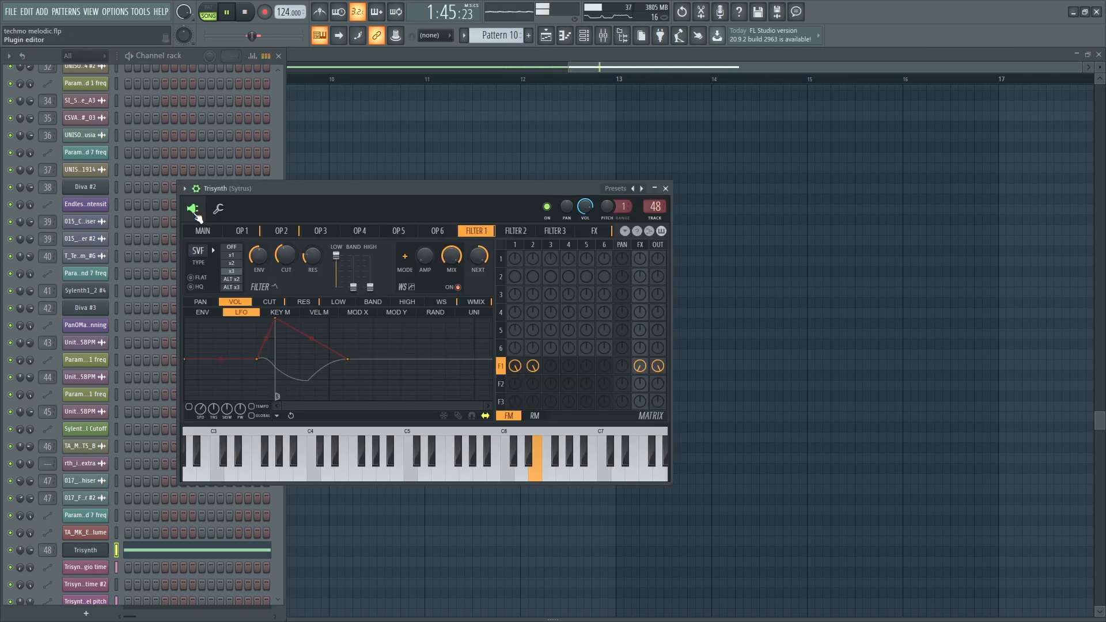
{"action": "key", "text": "F9"}
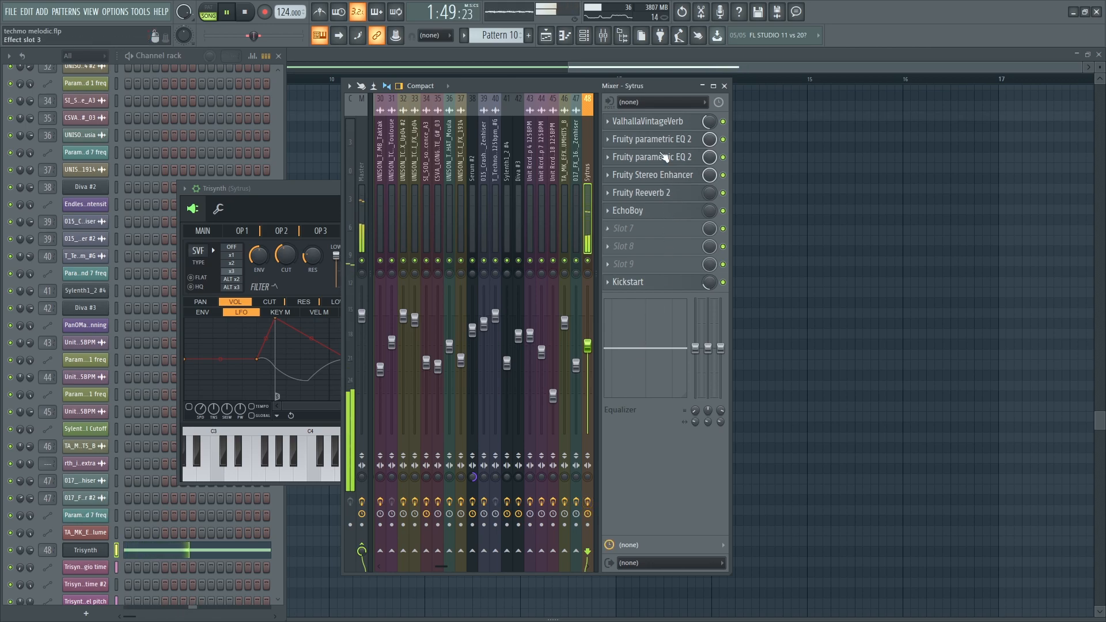
- Check ValhallaVintageVerb and both parametric EQs, resetting the second EQ's low-pass band to default
{"action": "left_click", "coordinate": [660, 122]}
{"action": "left_click", "coordinate": [660, 123]}
{"action": "left_click", "coordinate": [660, 141]}
{"action": "left_click", "coordinate": [661, 141]}
{"action": "left_click", "coordinate": [661, 158]}
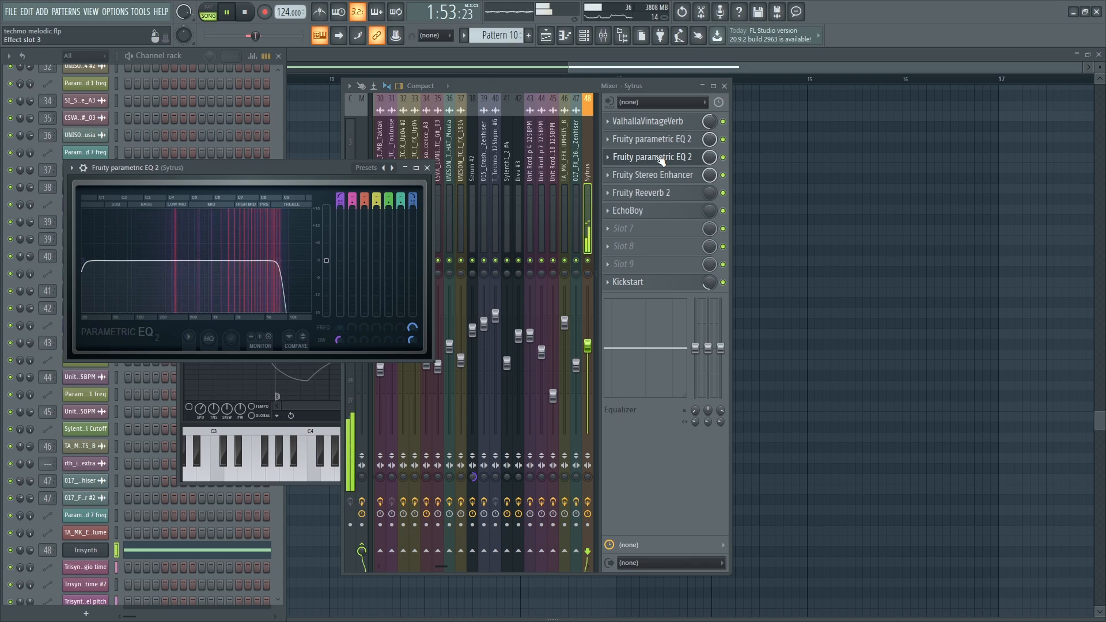
{"action": "mouse_move", "coordinate": [279, 261]}
{"action": "left_mouse_down"}
{"action": "mouse_move", "coordinate": [226, 261]}
{"action": "mouse_move", "coordinate": [294, 261]}
{"action": "left_mouse_up"}
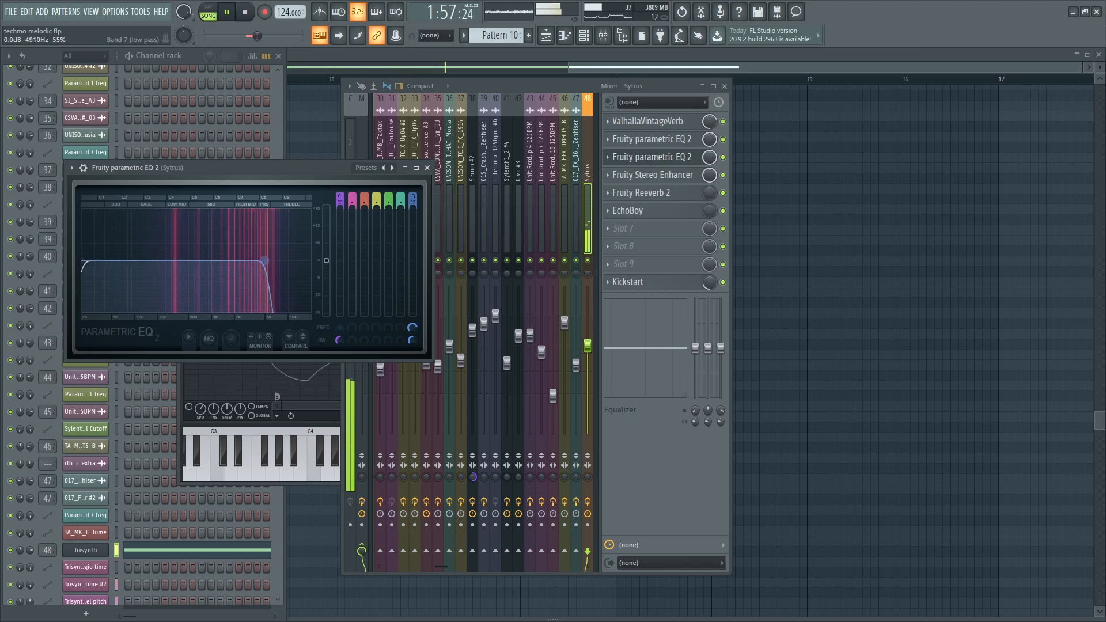
{"action": "left_click_drag", "start_coordinate": [222, 261], "coordinate": [240, 261]}
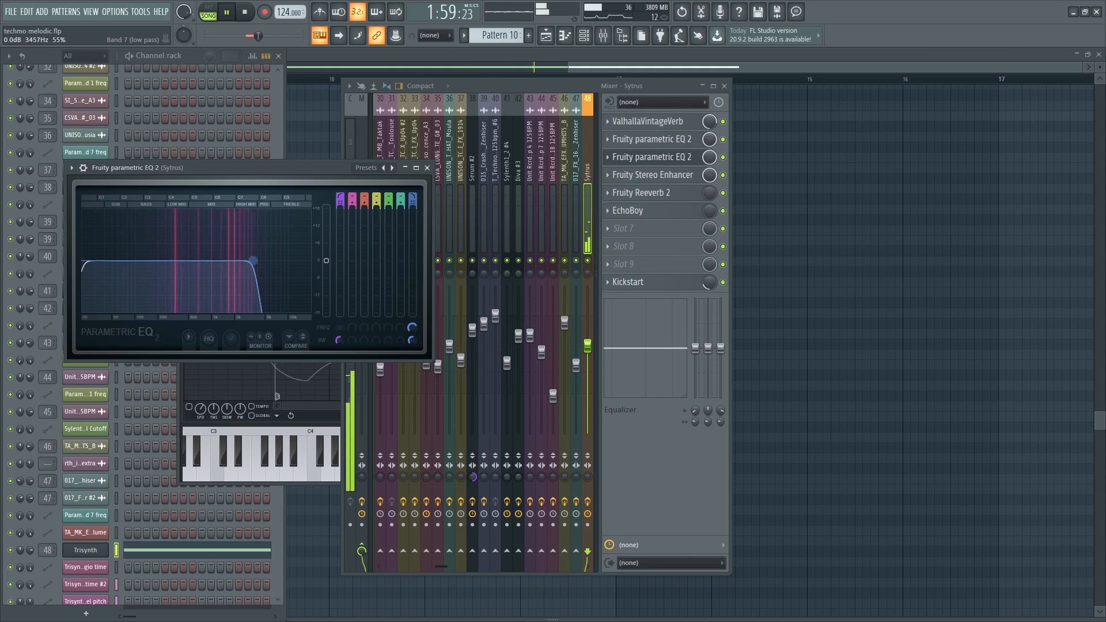
{"action": "left_click", "coordinate": [290, 276]}
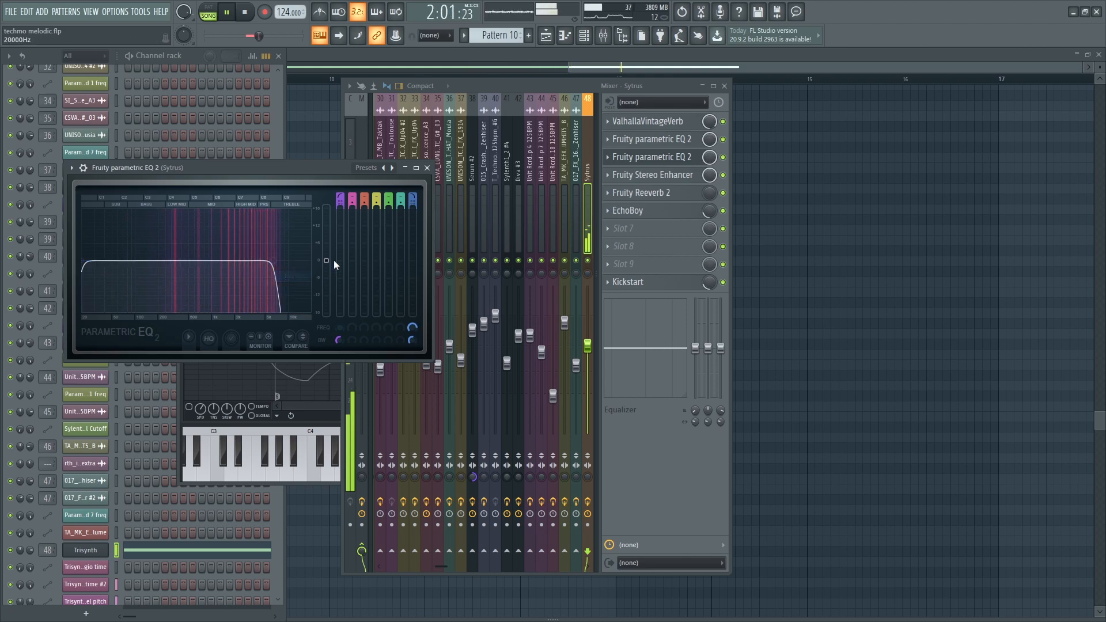
- Check Fruity Stereo Enhancer and Fruity Reeverb 2, then return to the arrangement playlist
{"action": "left_click", "coordinate": [675, 180]}
{"action": "left_click", "coordinate": [675, 192]}
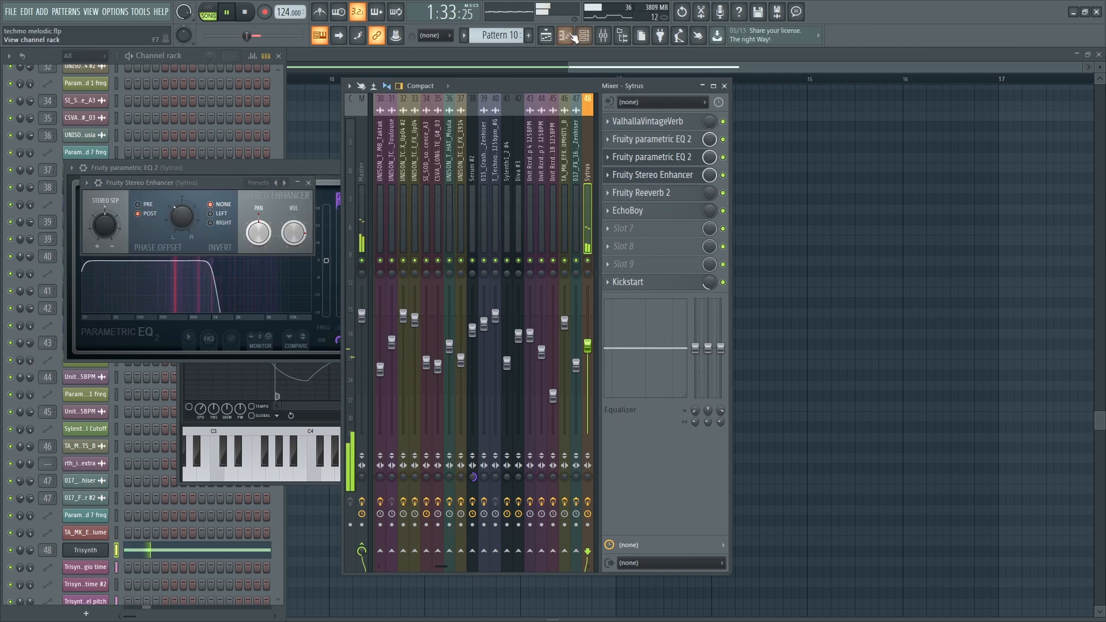
{"action": "left_click", "coordinate": [546, 35]}
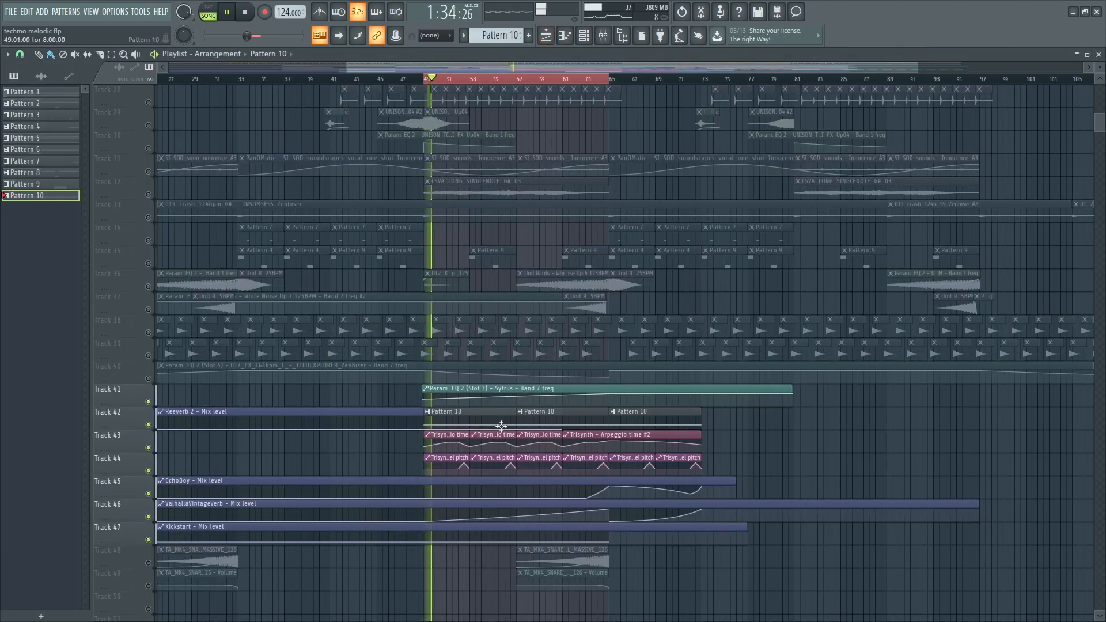
- View and close Pattern 10's Trisynth notes, then move the playback position to bar 65
{"action": "scroll", "coordinate": [518, 429], "scroll_direction": "down", "scroll_amount": 4}
{"action": "scroll", "coordinate": [707, 436], "scroll_direction": "up", "scroll_amount": 3}
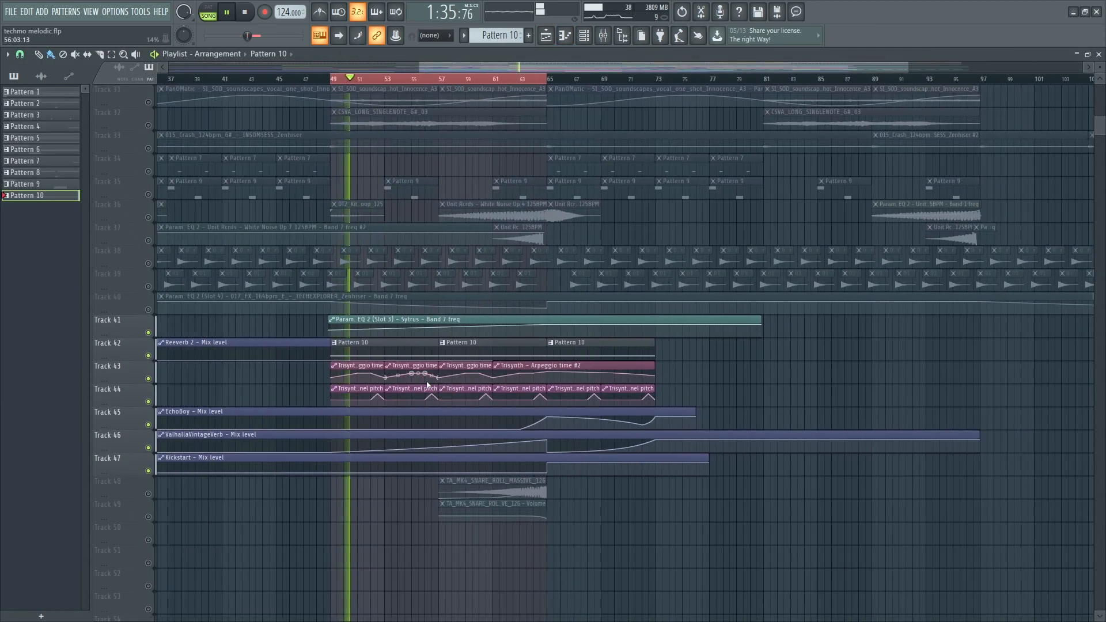
{"action": "double_click", "coordinate": [382, 348]}
{"action": "key", "text": "Escape"}
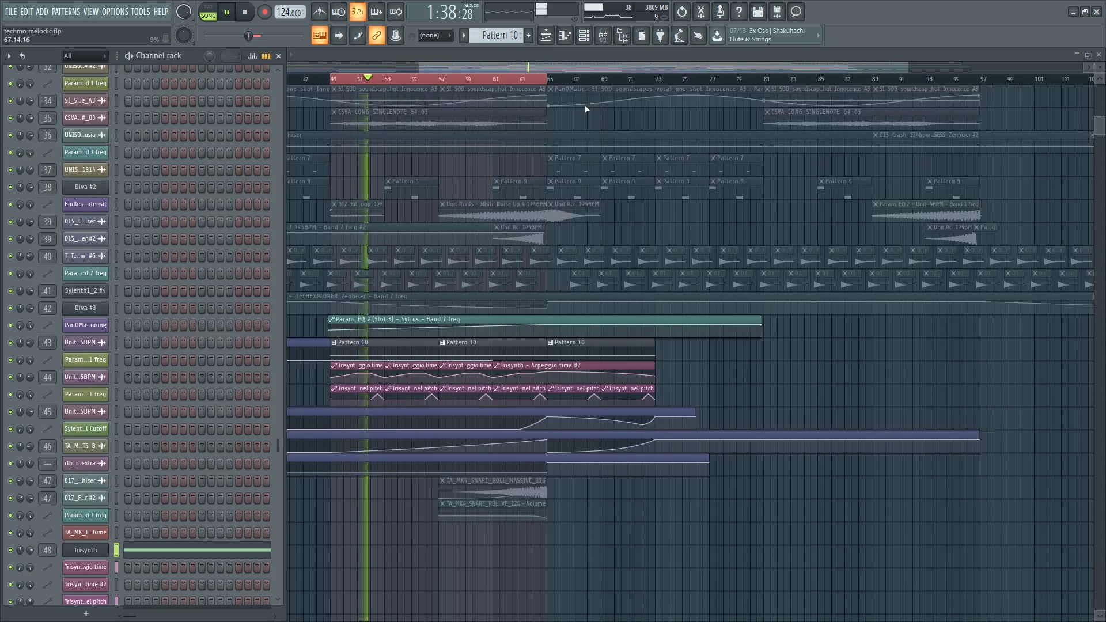
{"action": "right_click", "coordinate": [651, 80]}
{"action": "left_click", "coordinate": [550, 89]}
{"action": "double_click", "coordinate": [547, 79]}
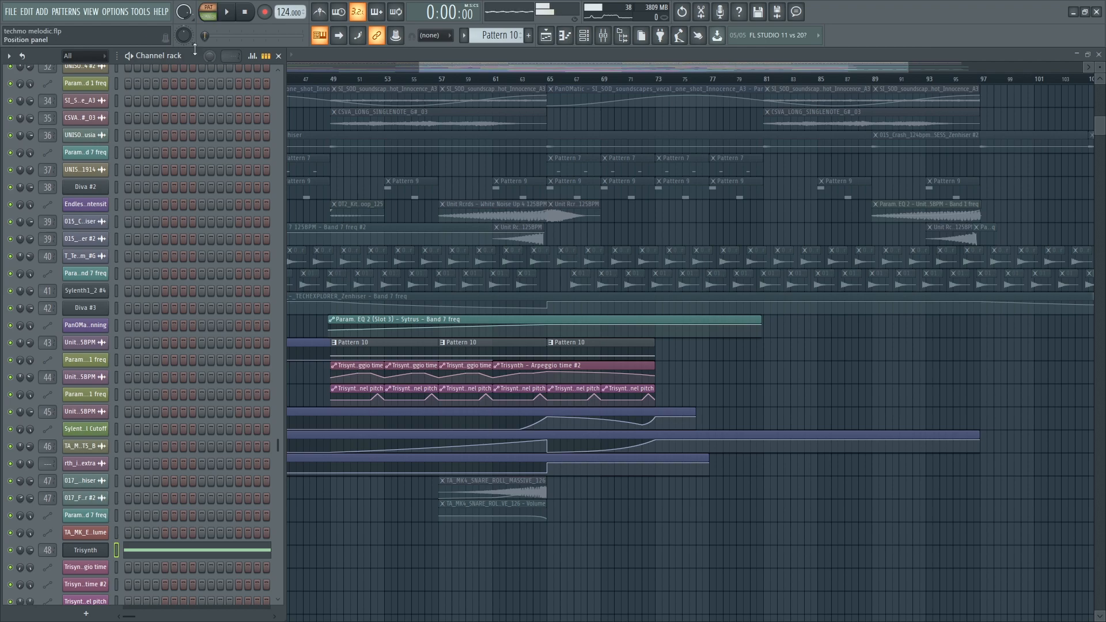
- Open the Trisynth synth window, then play the song from around bar 62 and stop
{"action": "left_click", "coordinate": [86, 551]}
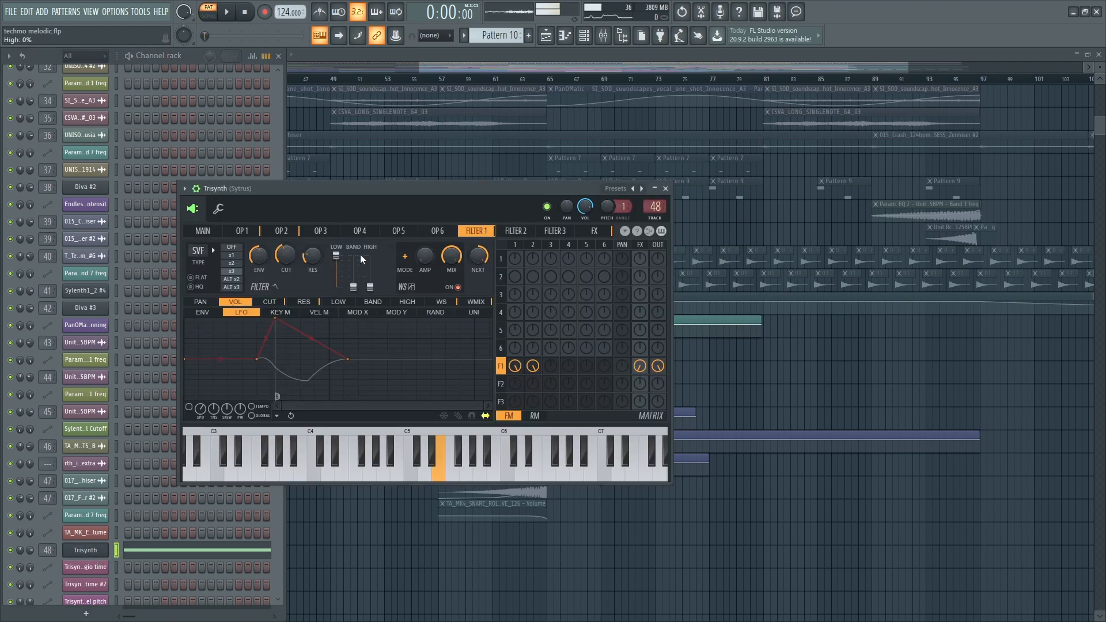
{"action": "left_click", "coordinate": [196, 189]}
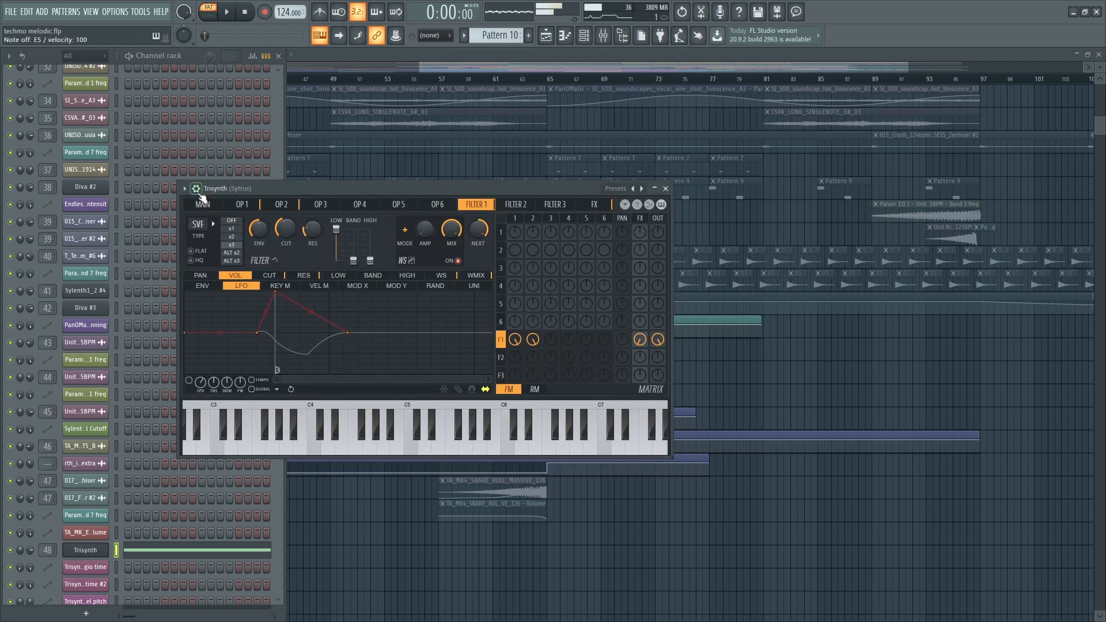
{"action": "left_click", "coordinate": [197, 191]}
{"action": "left_click", "coordinate": [792, 358]}
{"action": "left_click", "coordinate": [508, 81]}
{"action": "key", "text": "space"}
- Audition a Trisynth note and show its channel settings with the 4-repeat arpeggiator
{"action": "key", "text": "F5"}
{"action": "key", "text": "c"}
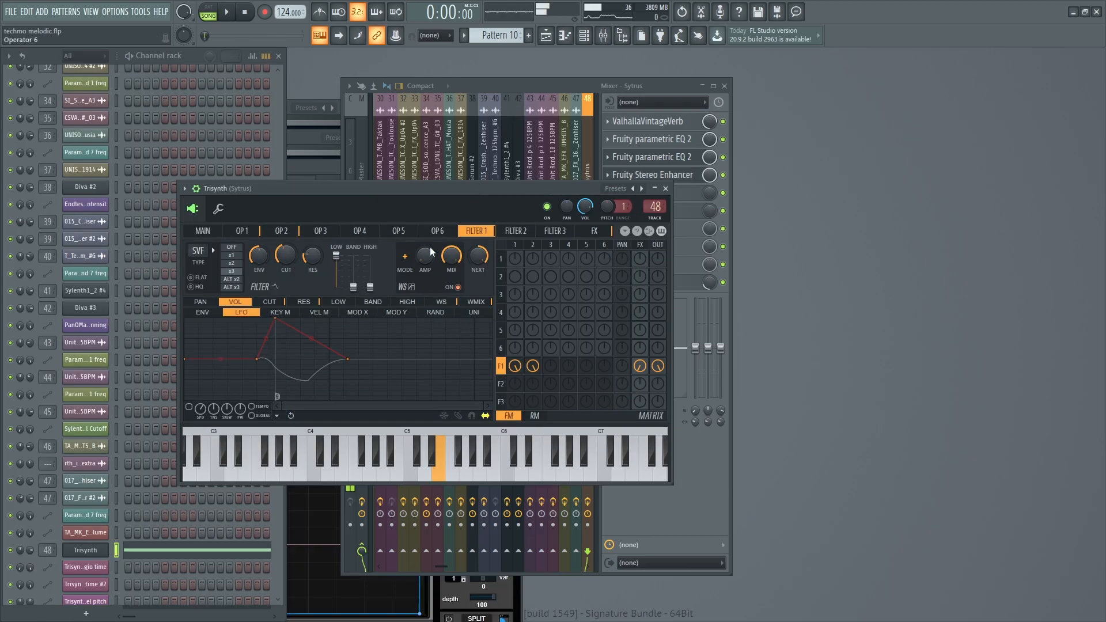
{"action": "left_click", "coordinate": [221, 209]}
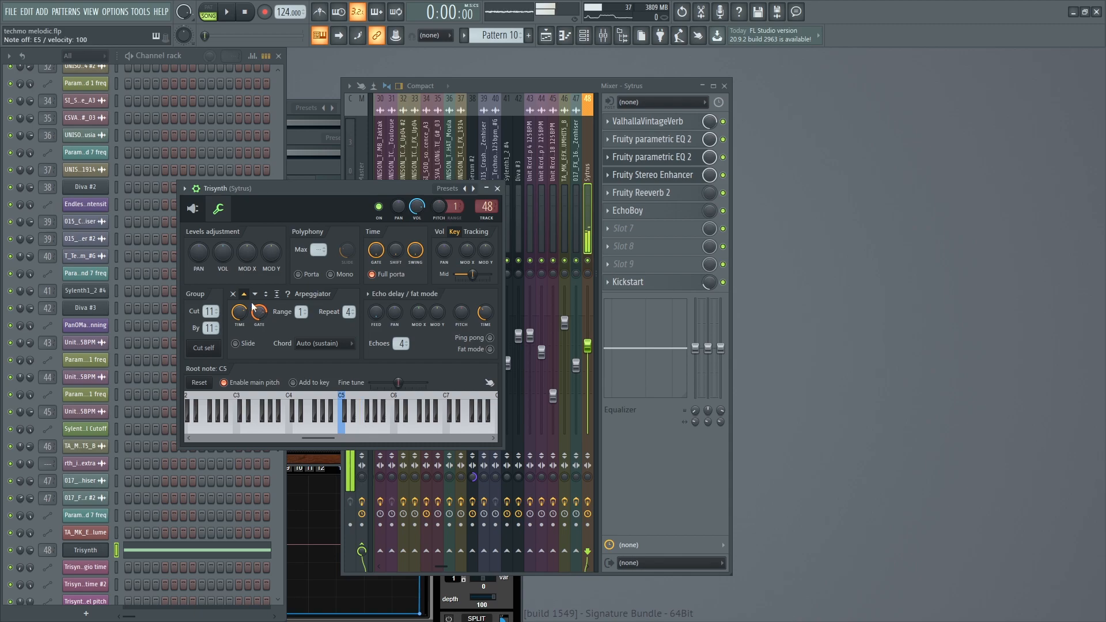
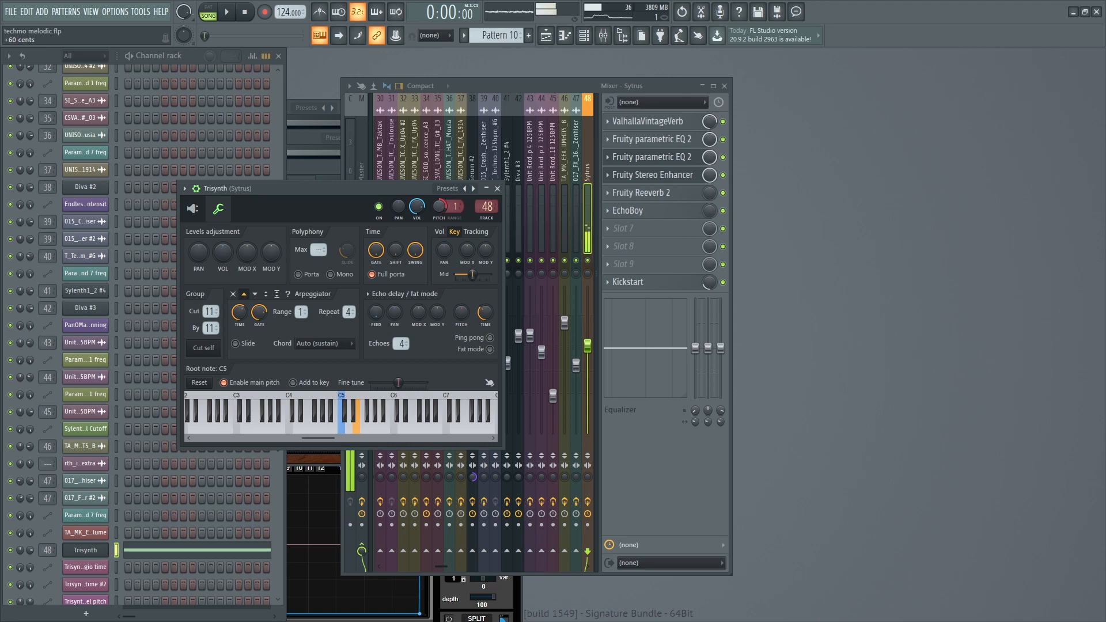
- Reset the Trisynth channel's Sytrus Pitch knob to its default value
{"action": "right_click", "coordinate": [439, 205]}
{"action": "left_click", "coordinate": [454, 211]}
{"action": "left_click", "coordinate": [547, 40]}
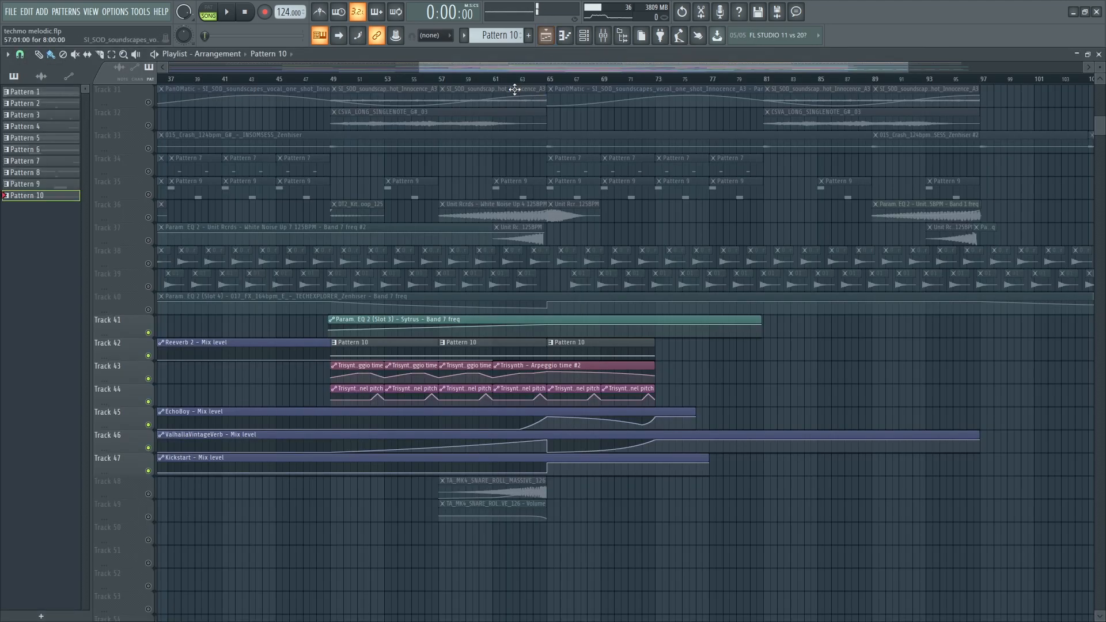
{"action": "scroll", "coordinate": [571, 235], "scroll_direction": "up", "scroll_amount": 4}
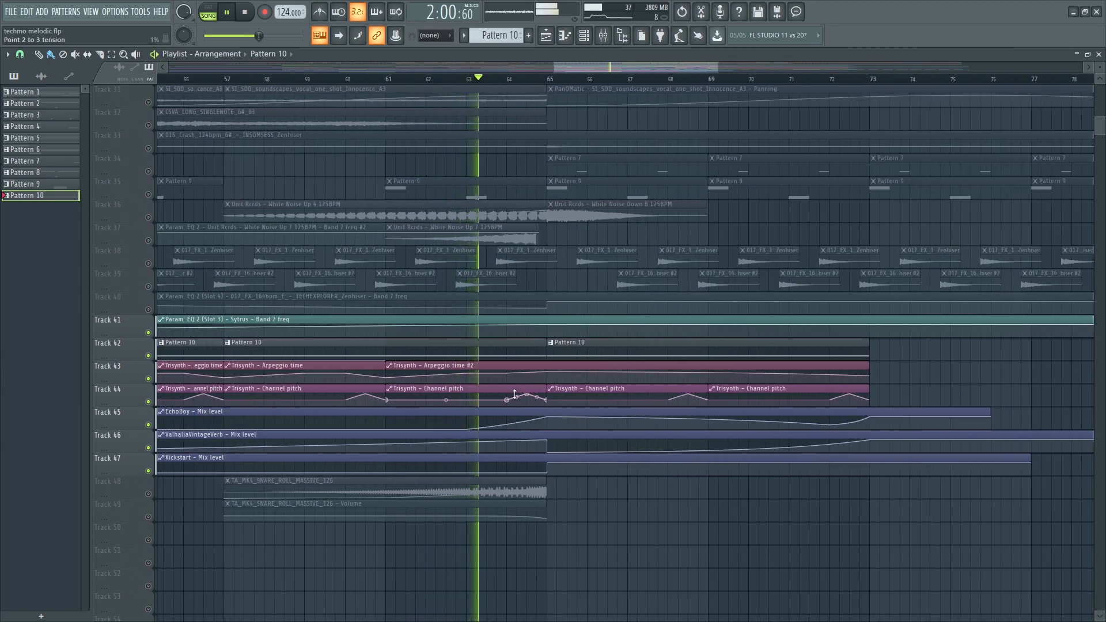
{"action": "left_click_drag", "start_coordinate": [131, 407], "coordinate": [131, 526]}
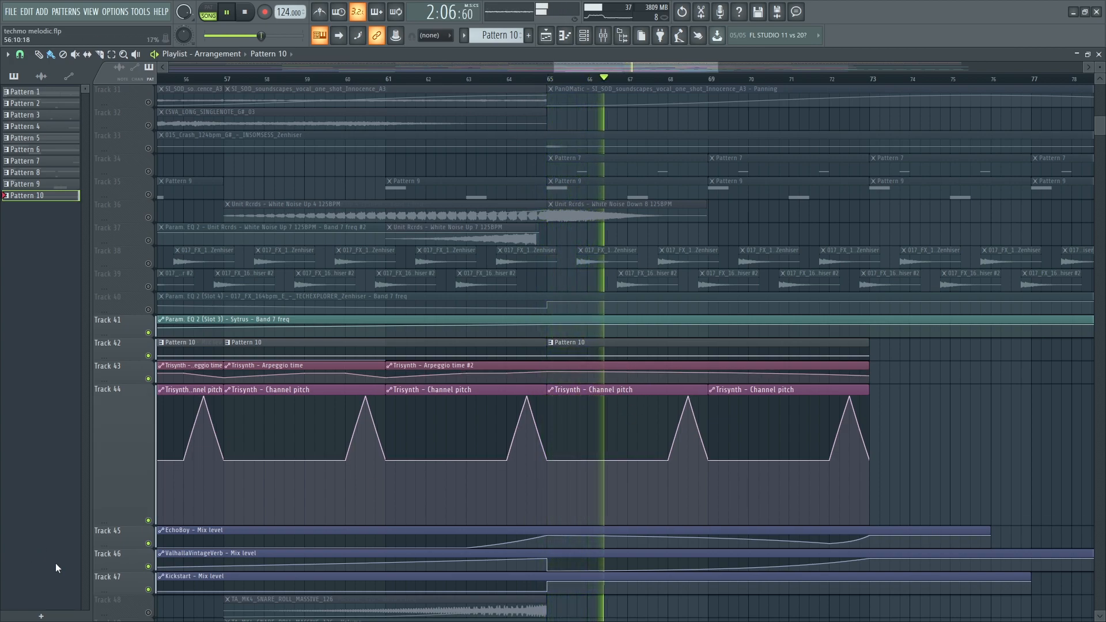
{"action": "scroll", "coordinate": [651, 484], "scroll_direction": "up", "scroll_amount": 3}
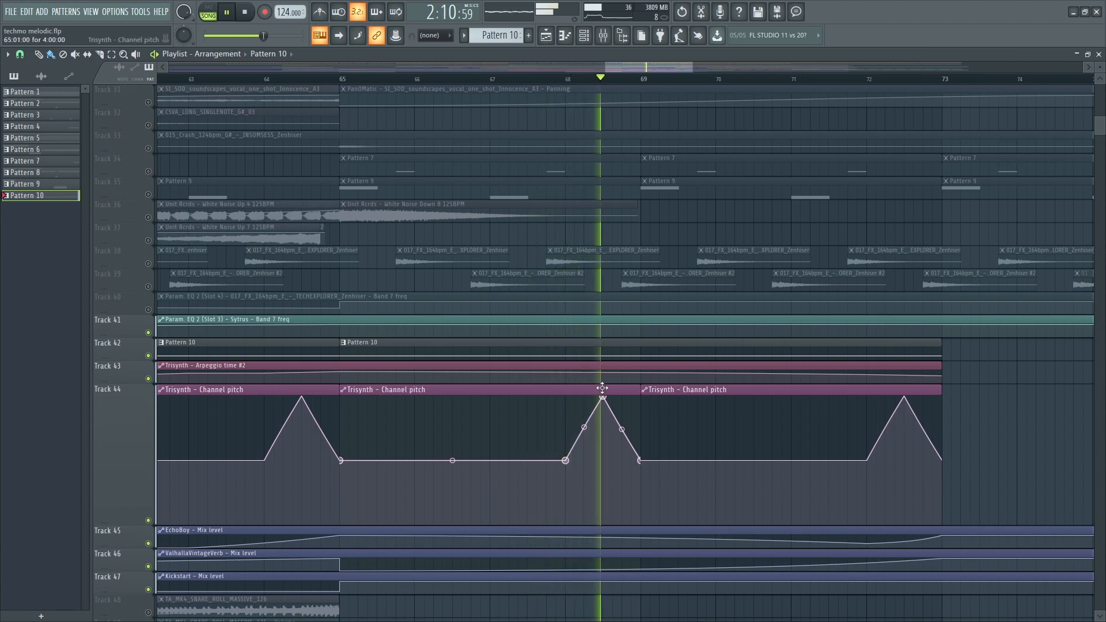
{"action": "scroll", "coordinate": [583, 481], "scroll_direction": "down", "scroll_amount": 4}
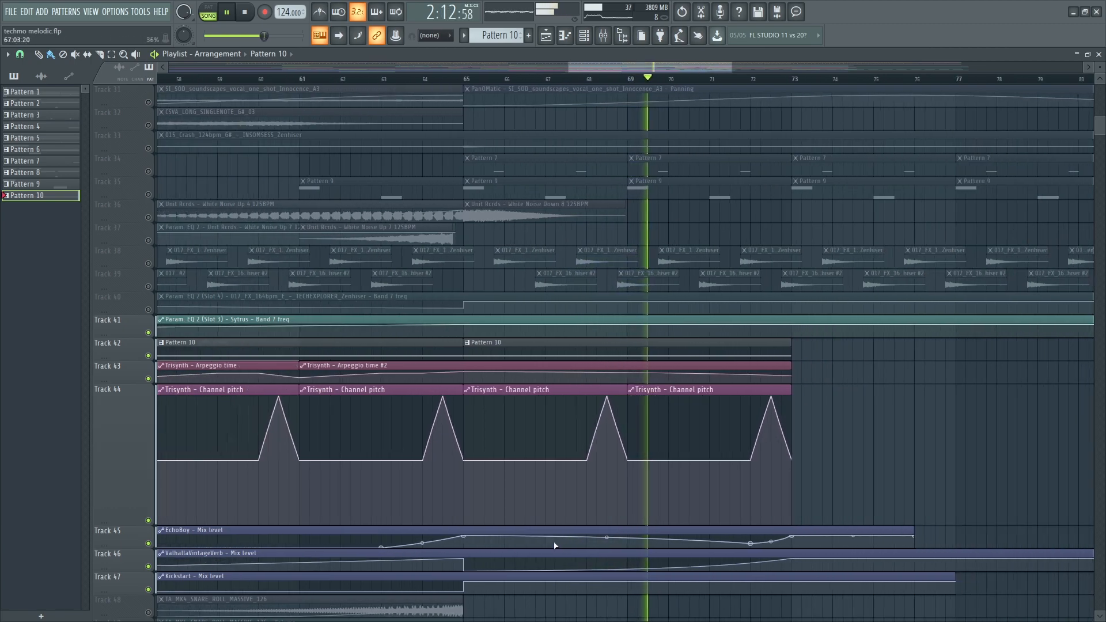
{"action": "scroll", "coordinate": [798, 462], "scroll_direction": "up", "scroll_amount": 2}
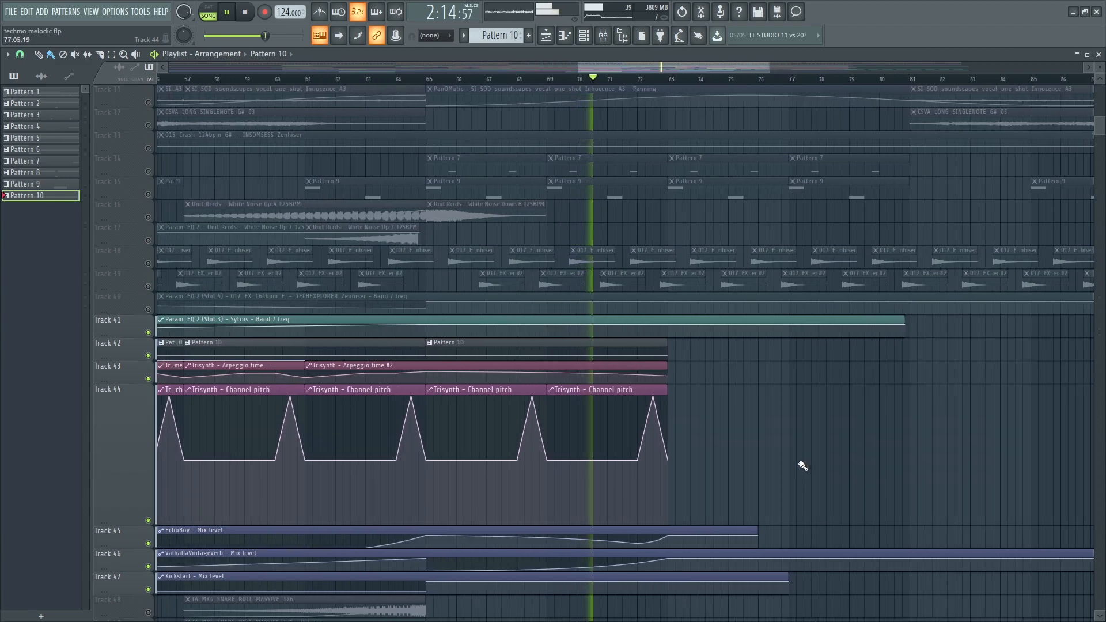
{"action": "scroll", "coordinate": [603, 526], "scroll_direction": "down", "scroll_amount": 2}
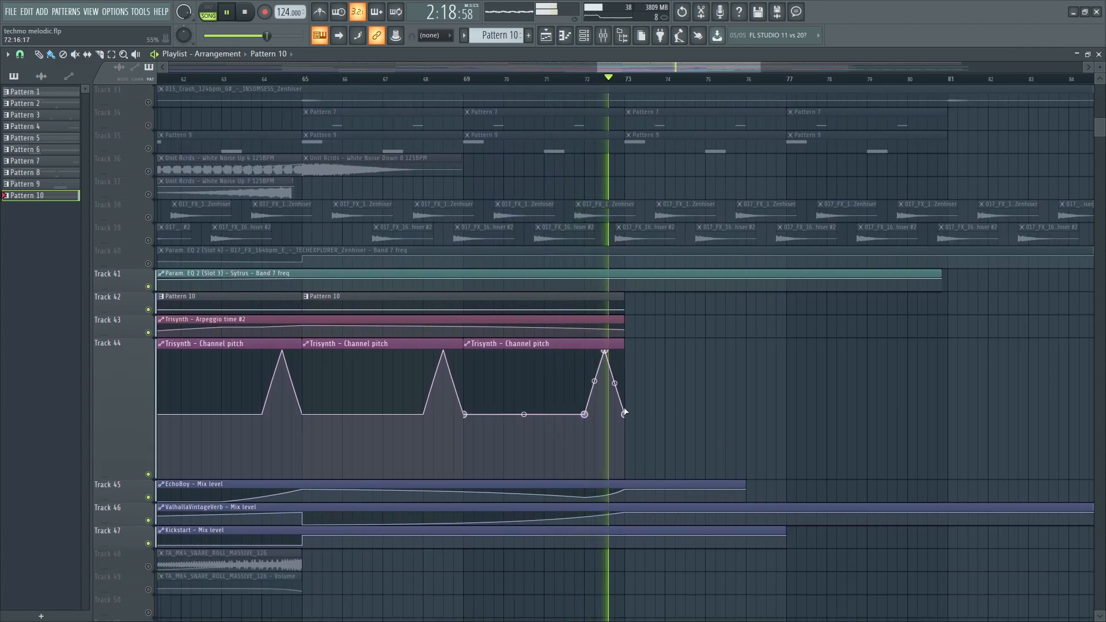
{"action": "left_click_drag", "start_coordinate": [130, 480], "coordinate": [117, 360]}
{"action": "scroll", "coordinate": [413, 404], "scroll_direction": "down", "scroll_amount": 4}
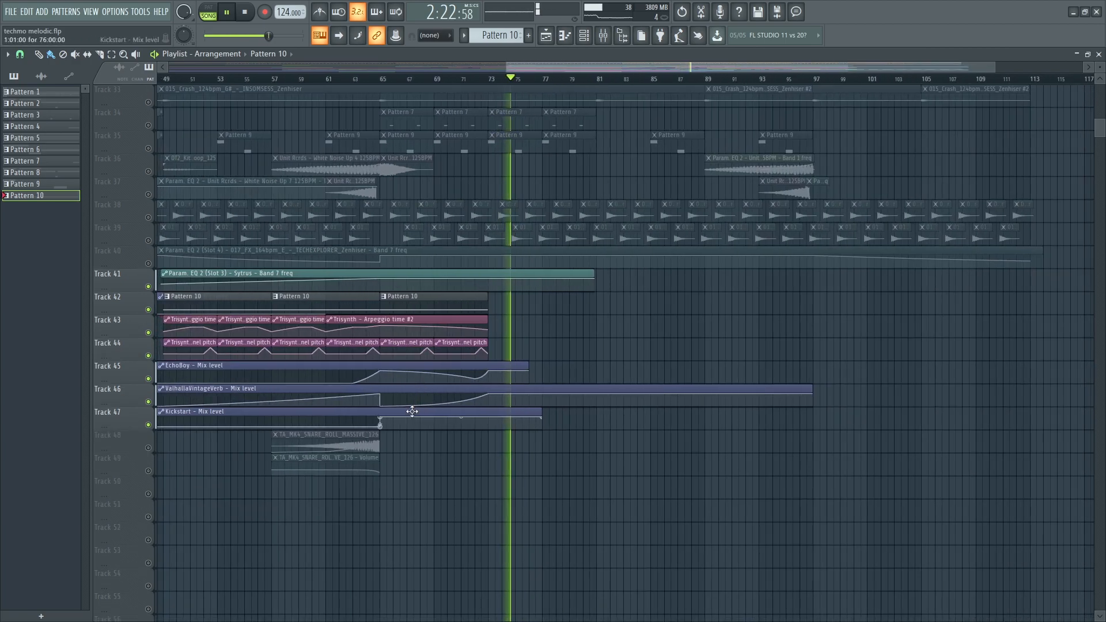
{"action": "key", "text": "space"}
{"action": "scroll", "coordinate": [323, 418], "scroll_direction": "down", "scroll_amount": 2}
{"action": "scroll", "coordinate": [381, 358], "scroll_direction": "up", "scroll_amount": 2}
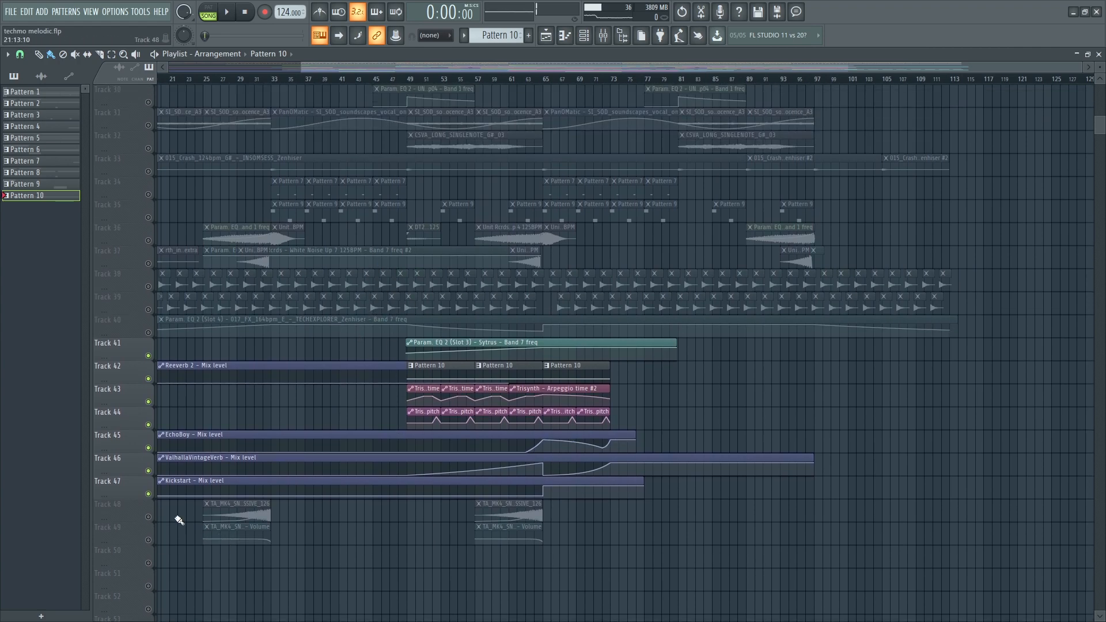
- Solo the snare roll on Track 48 and start playback
{"action": "right_click", "coordinate": [149, 517]}
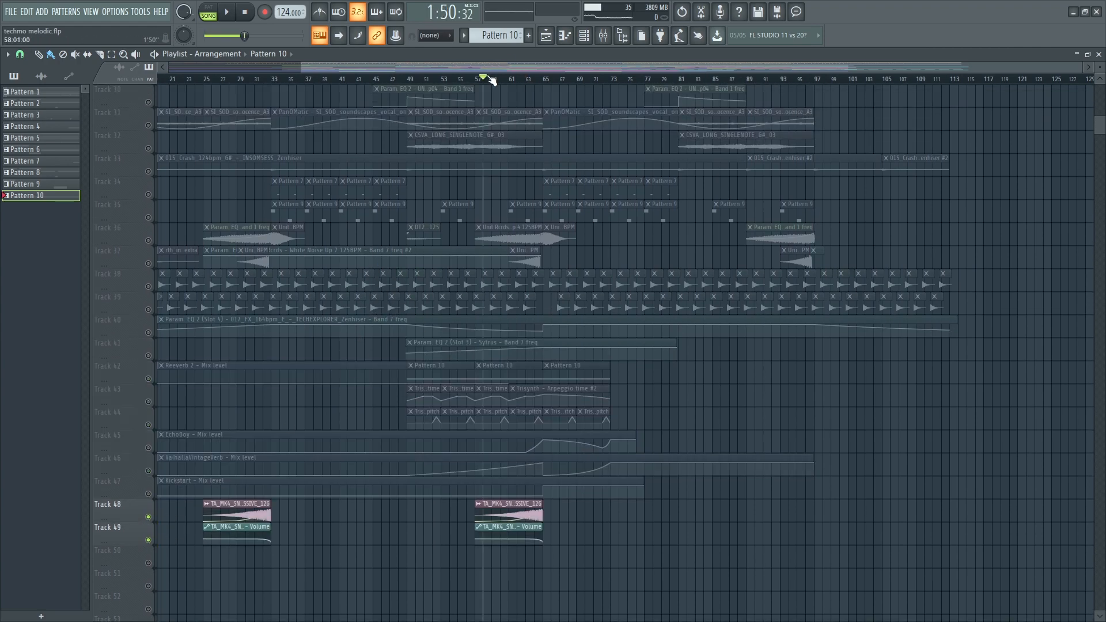
{"action": "key", "text": "space"}
{"action": "scroll", "coordinate": [506, 406], "scroll_direction": "up", "scroll_amount": 2}
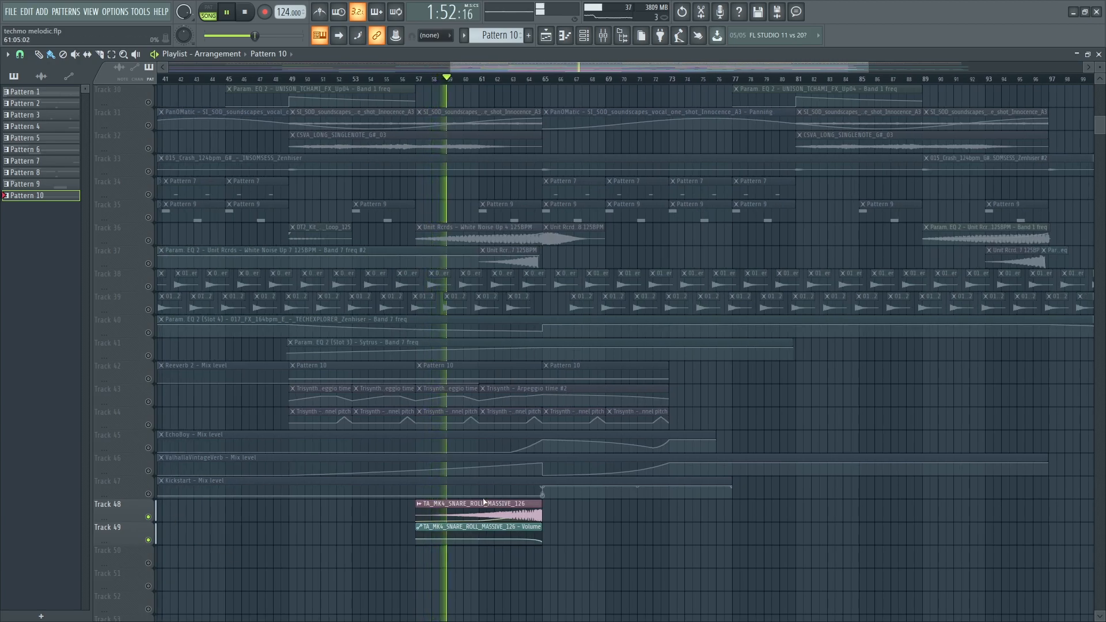
- Inspect the snare roll's parametric EQ in the Mixer, then close the Mixer and EQ windows
{"action": "key", "text": "F9"}
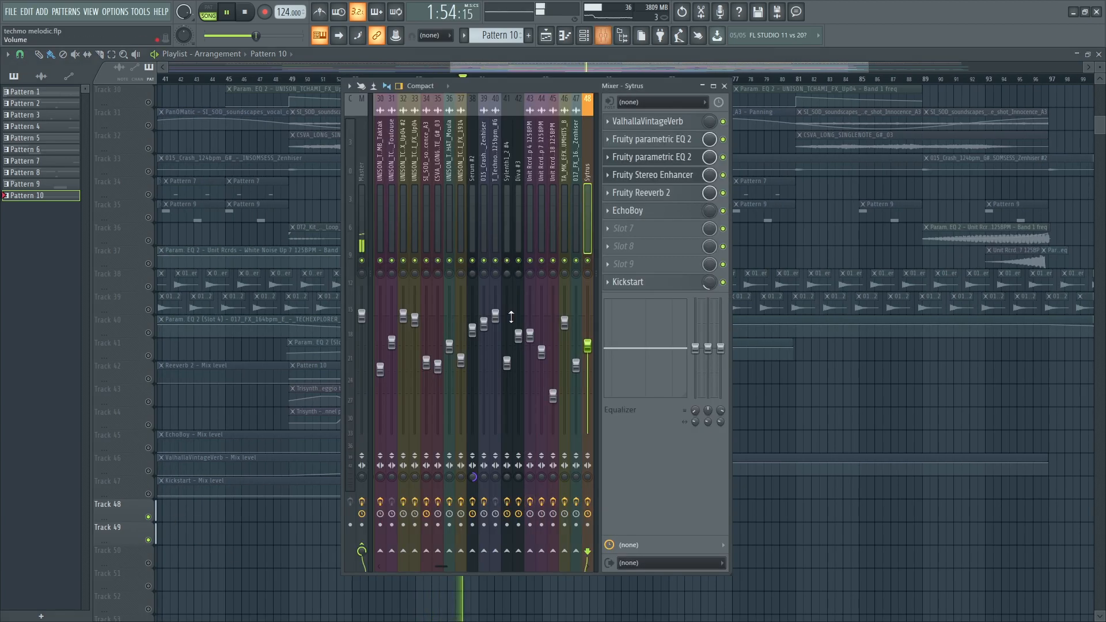
{"action": "left_click", "coordinate": [672, 121]}
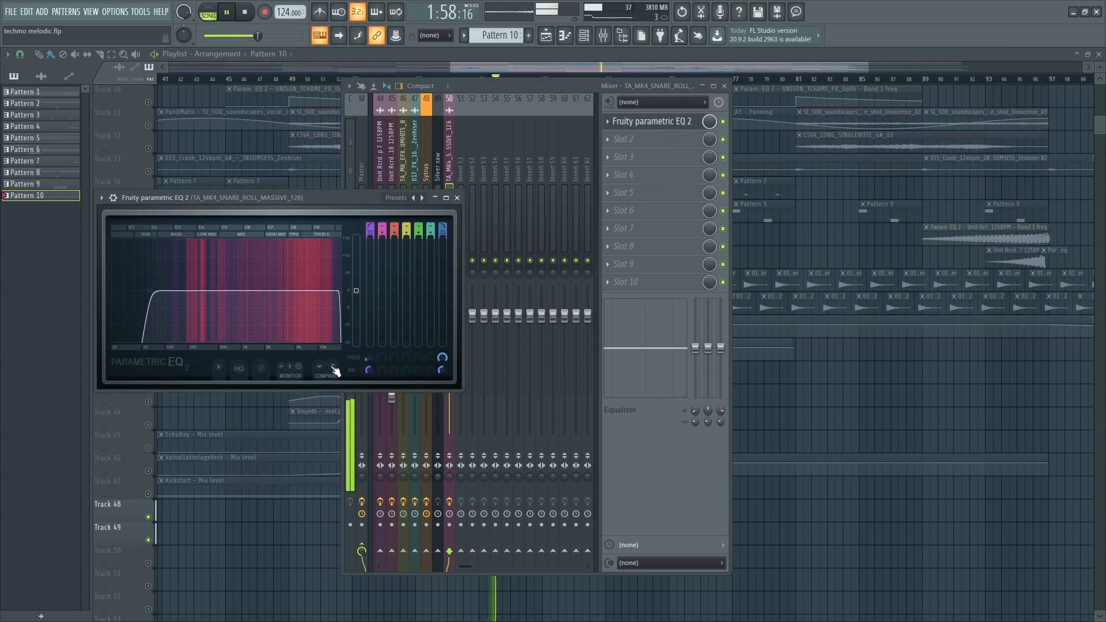
{"action": "key", "text": "F12"}
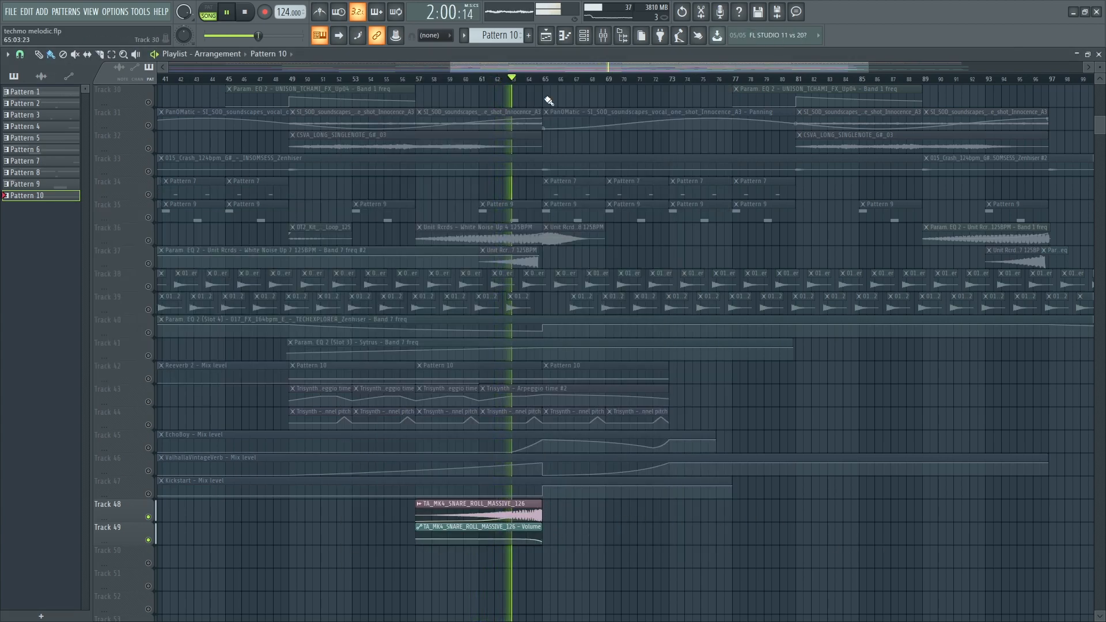
- Unmute Tracks 36, 37, 26 and 27 and jump playback to around bar 57
{"action": "scroll", "coordinate": [554, 409], "scroll_direction": "up", "scroll_amount": 3}
{"action": "left_click", "coordinate": [148, 310]}
{"action": "left_click", "coordinate": [148, 332]}
{"action": "left_click", "coordinate": [425, 83]}
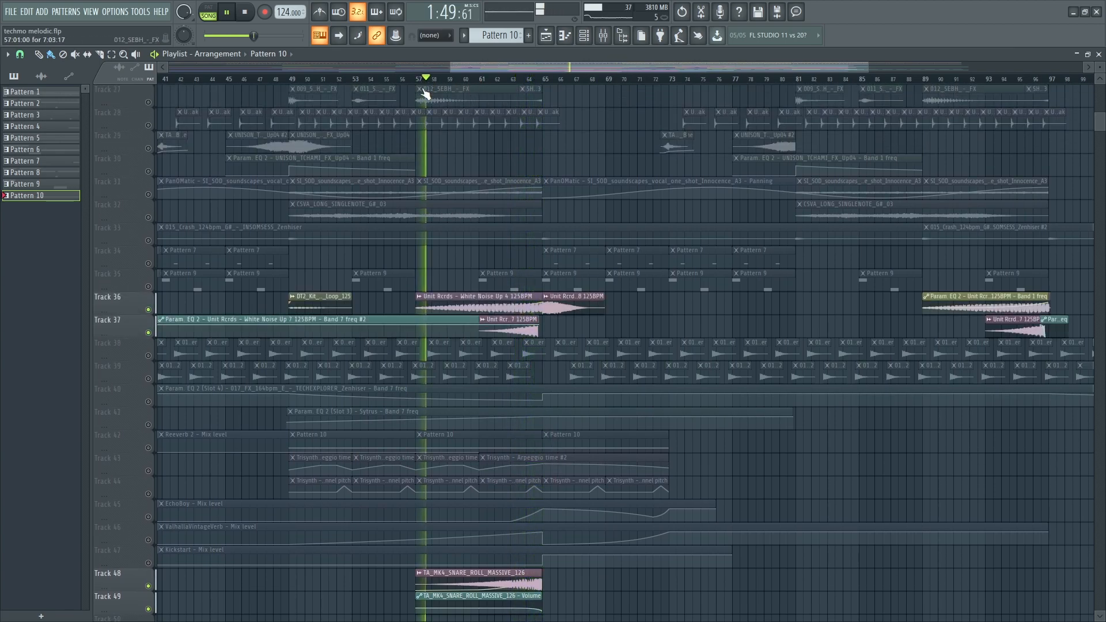
{"action": "scroll", "coordinate": [506, 310], "scroll_direction": "up", "scroll_amount": 20}
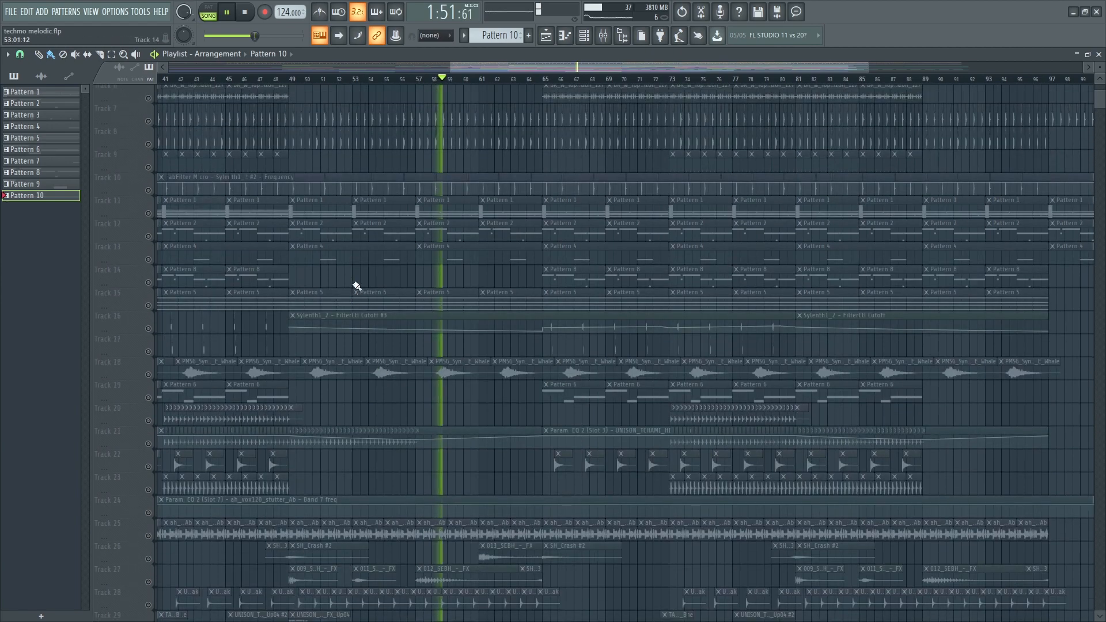
{"action": "scroll", "coordinate": [427, 482], "scroll_direction": "down", "scroll_amount": 20}
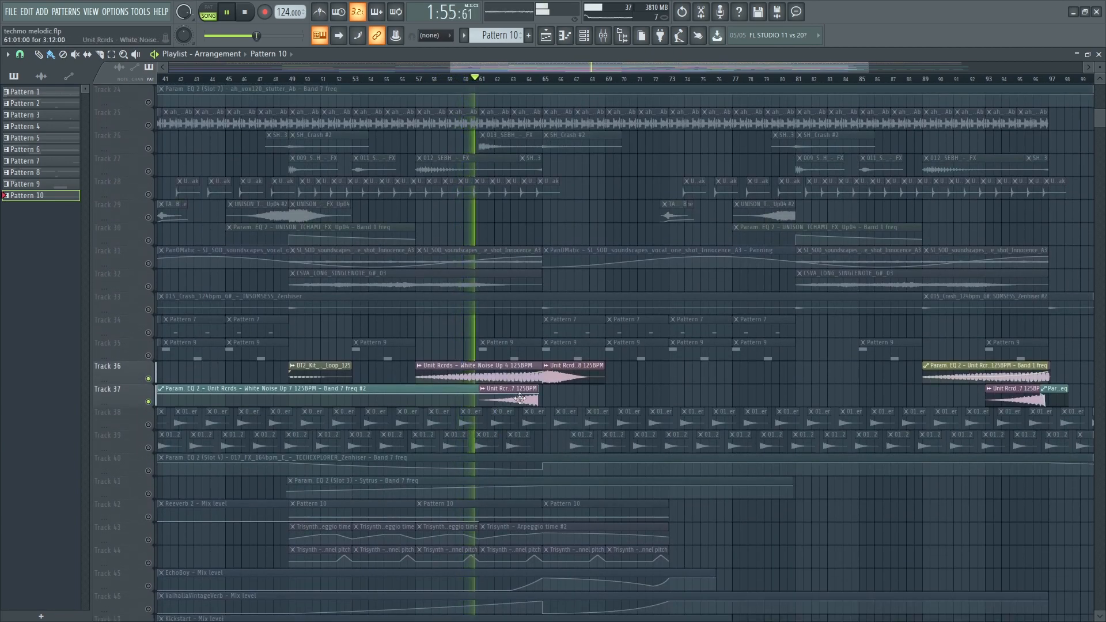
{"action": "left_click", "coordinate": [148, 149]}
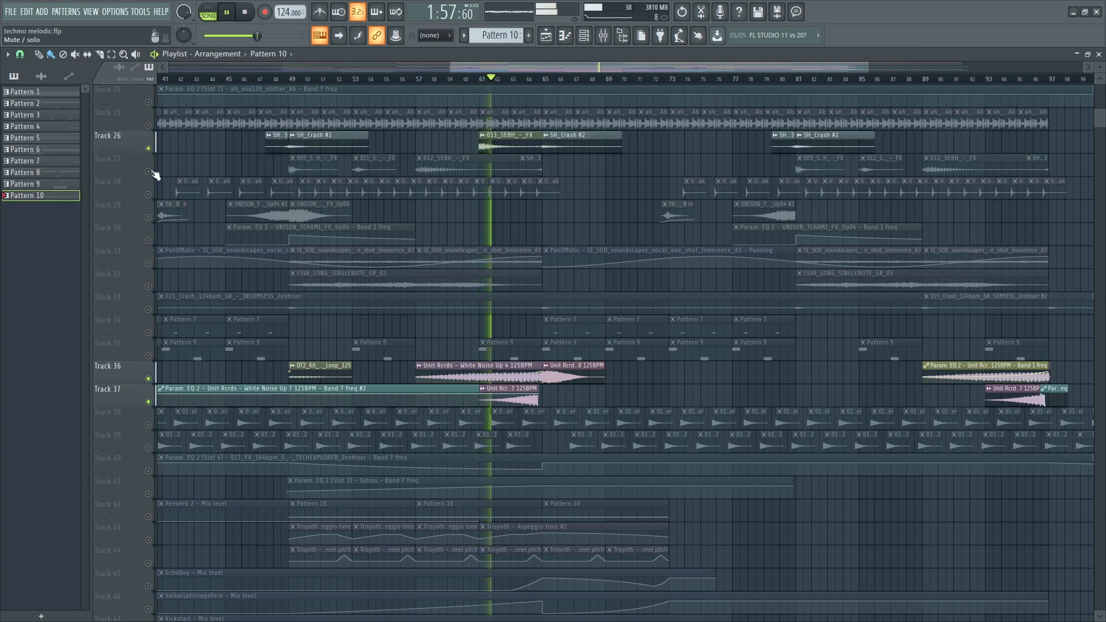
{"action": "left_click", "coordinate": [148, 171]}
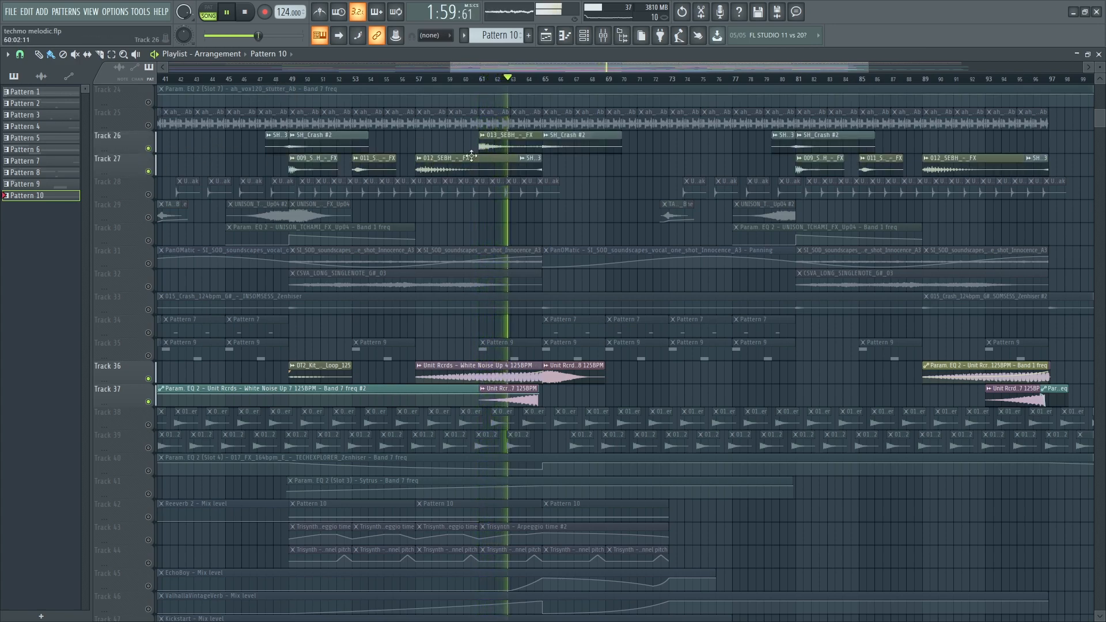
- Open the channel settings of the White Noise Down 8 125BPM sample
{"action": "scroll", "coordinate": [565, 416], "scroll_direction": "up", "scroll_amount": 6}
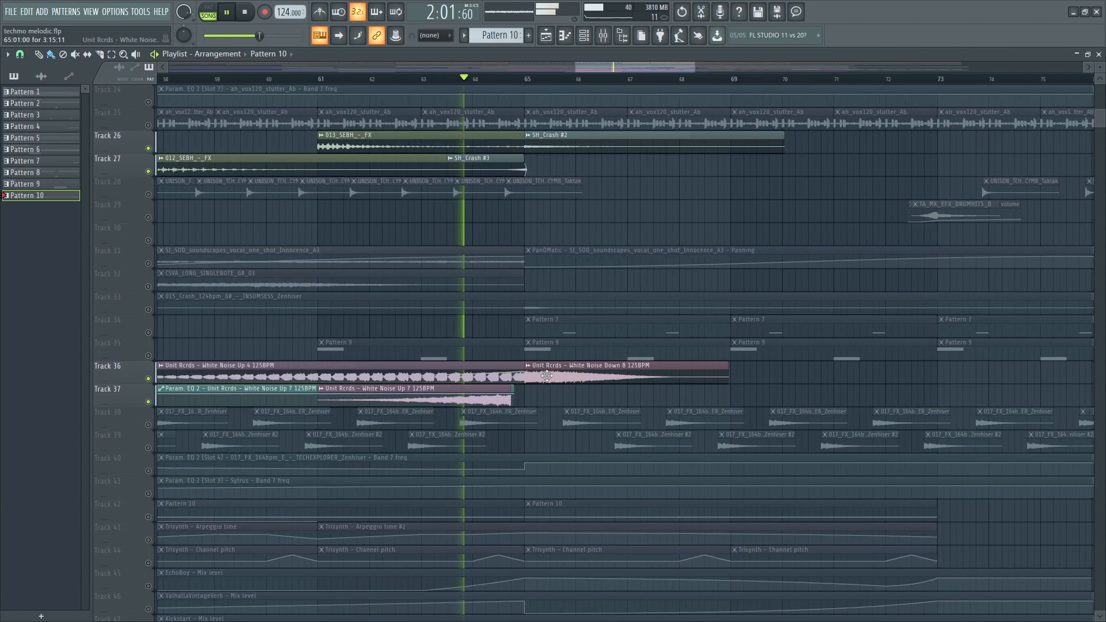
{"action": "scroll", "coordinate": [553, 384], "scroll_direction": "down", "scroll_amount": 4}
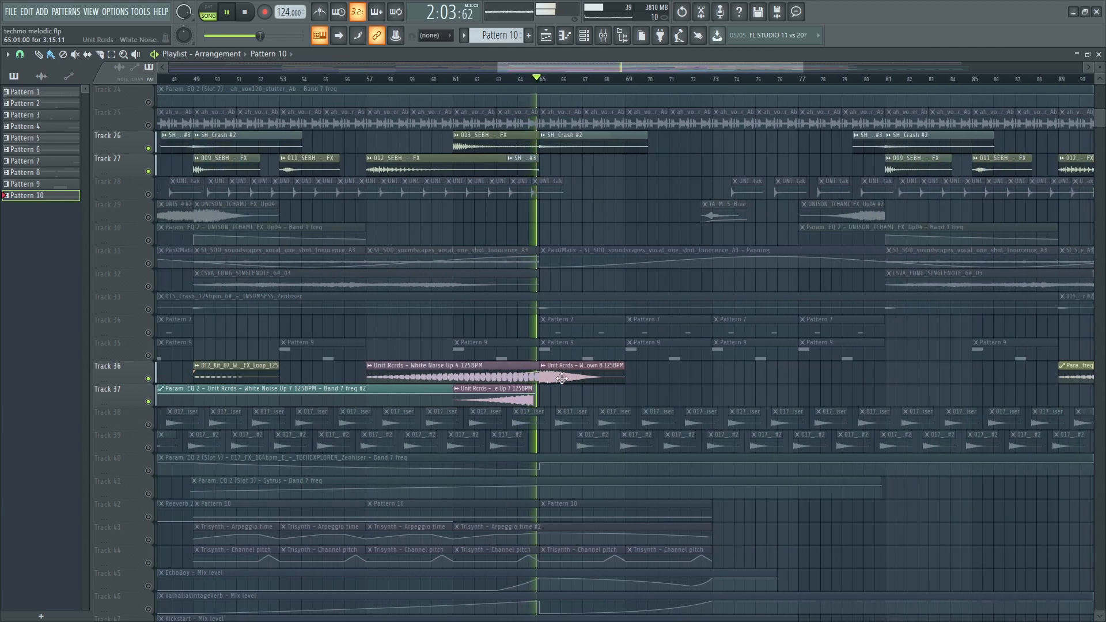
{"action": "double_click", "coordinate": [562, 379]}
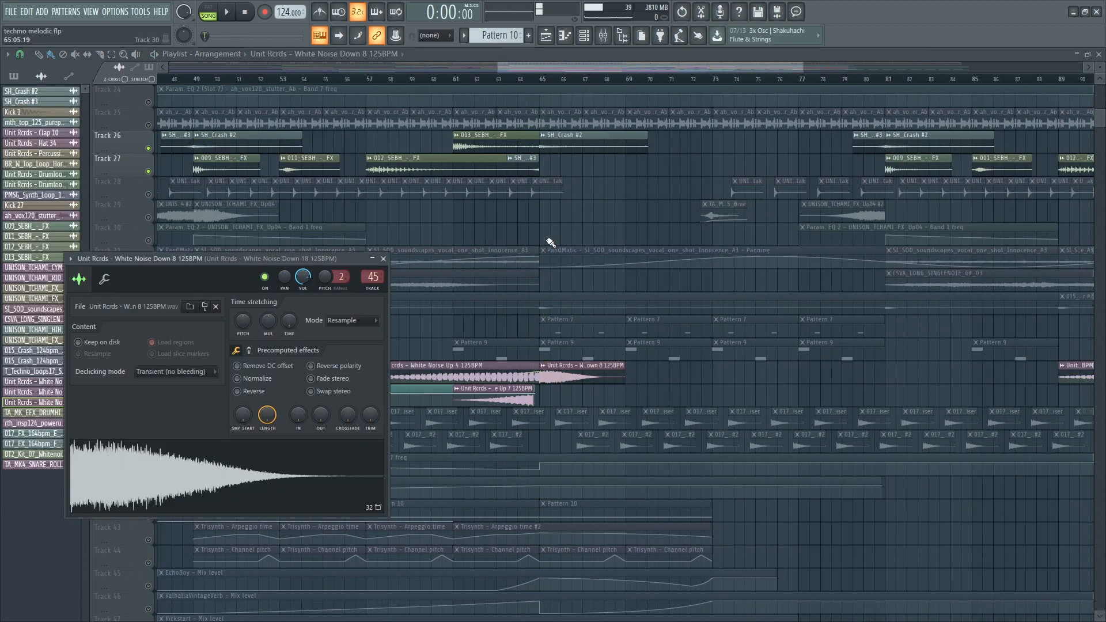
{"action": "key", "text": "Escape"}
{"action": "scroll", "coordinate": [457, 331], "scroll_direction": "down", "scroll_amount": 3}
{"action": "scroll", "coordinate": [302, 280], "scroll_direction": "up", "scroll_amount": 3}
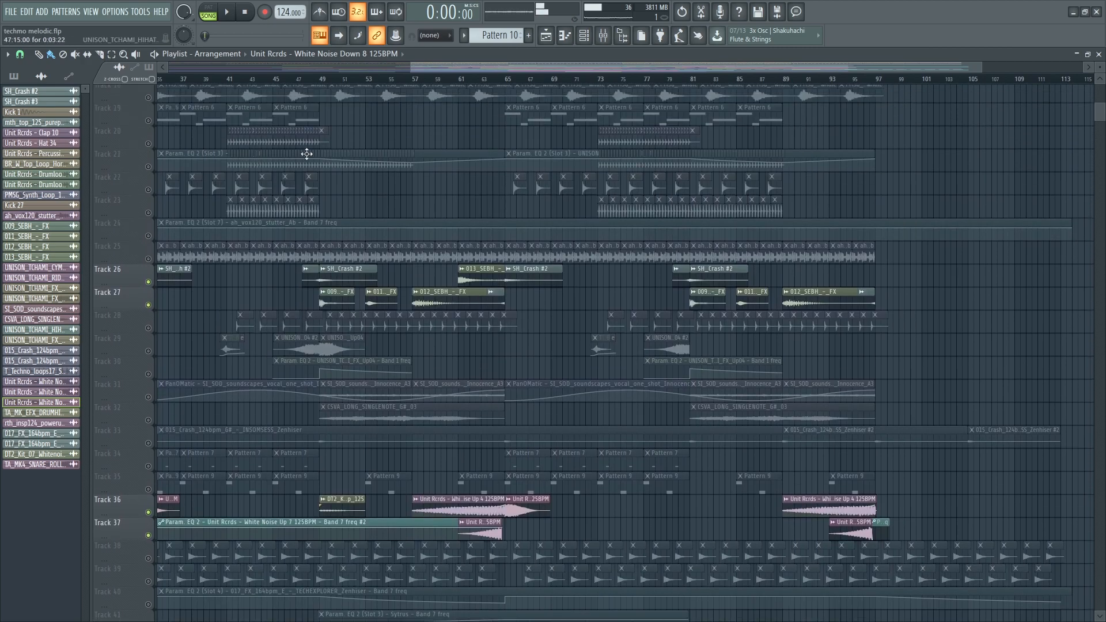
{"action": "scroll", "coordinate": [343, 230], "scroll_direction": "up", "scroll_amount": 5}
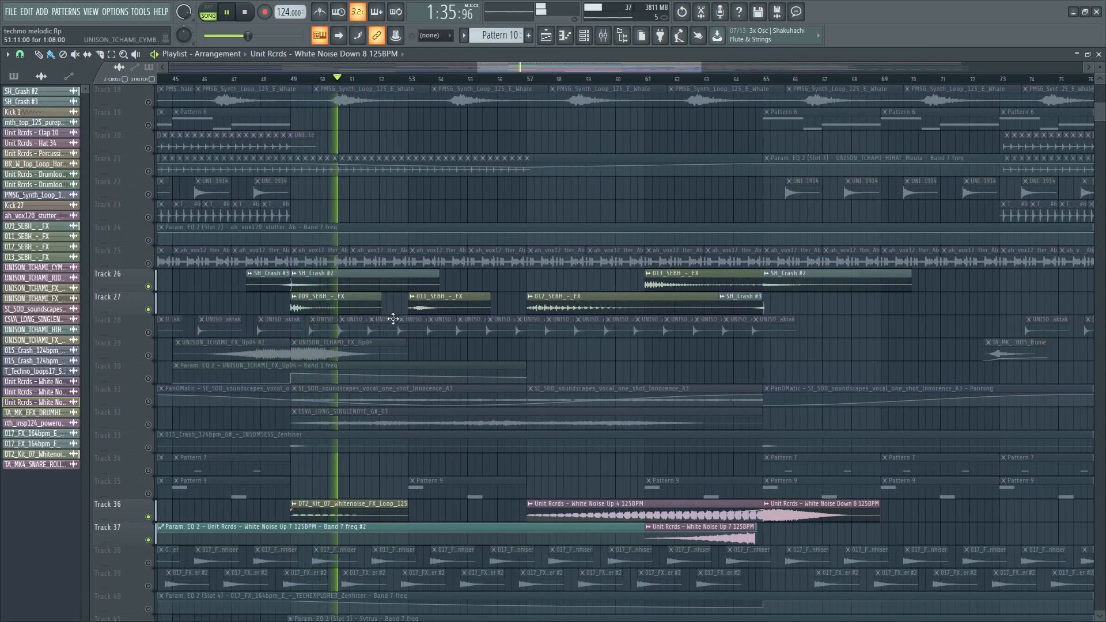
{"action": "left_click", "coordinate": [148, 355]}
{"action": "left_click", "coordinate": [148, 378]}
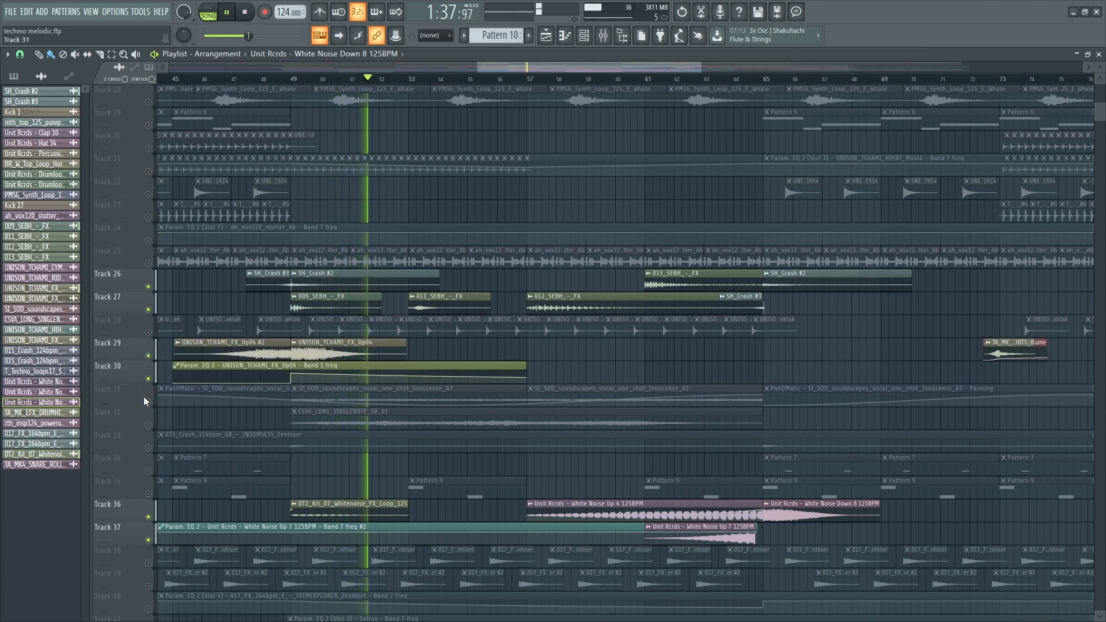
{"action": "left_click", "coordinate": [148, 402]}
{"action": "left_click", "coordinate": [148, 425]}
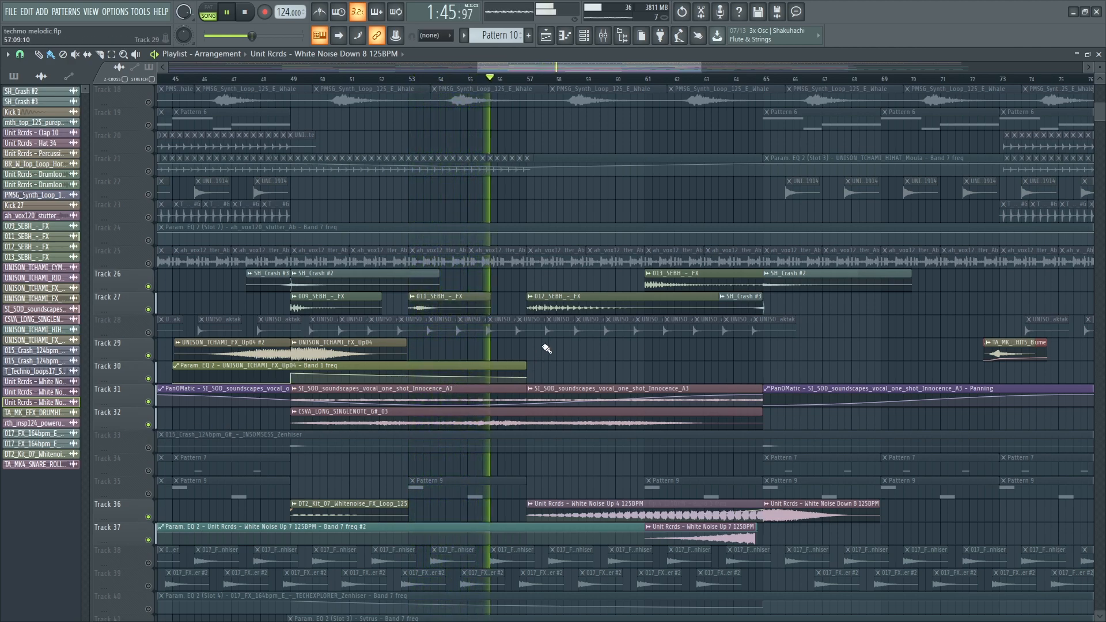
{"action": "scroll", "coordinate": [597, 458], "scroll_direction": "down", "scroll_amount": 8}
{"action": "scroll", "coordinate": [594, 460], "scroll_direction": "down", "scroll_amount": 1}
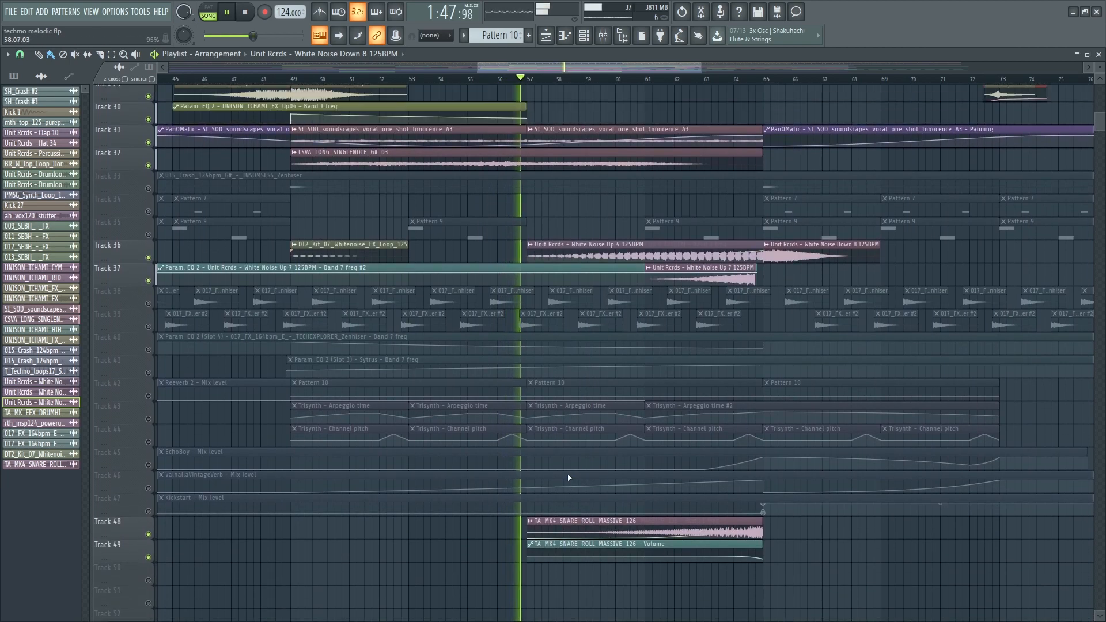
{"action": "scroll", "coordinate": [392, 449], "scroll_direction": "up", "scroll_amount": 5}
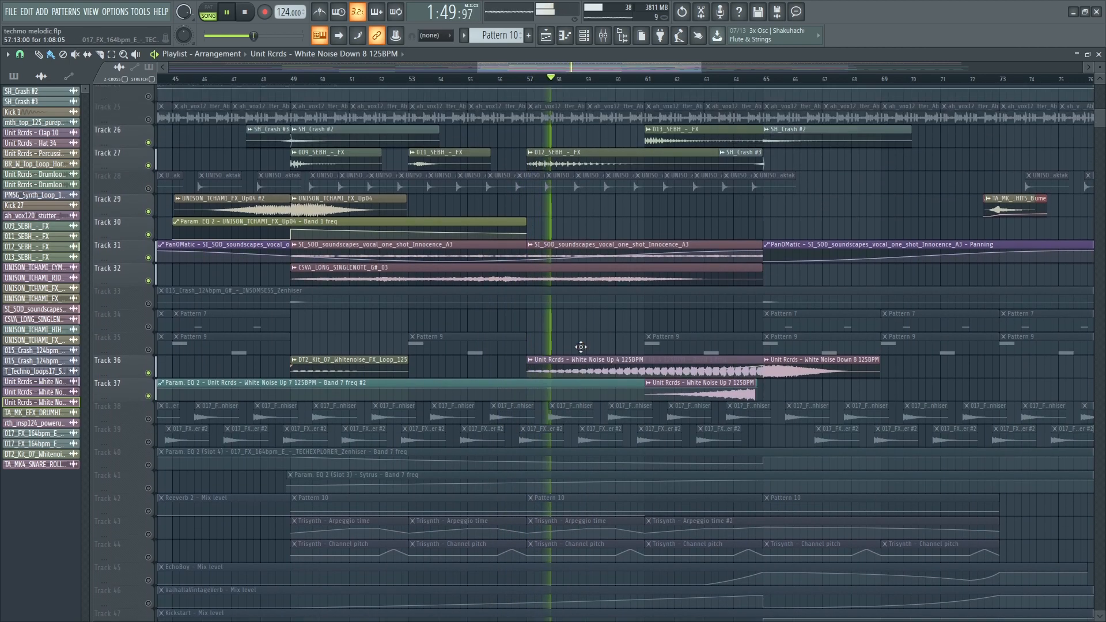
{"action": "scroll", "coordinate": [583, 221], "scroll_direction": "up", "scroll_amount": 3}
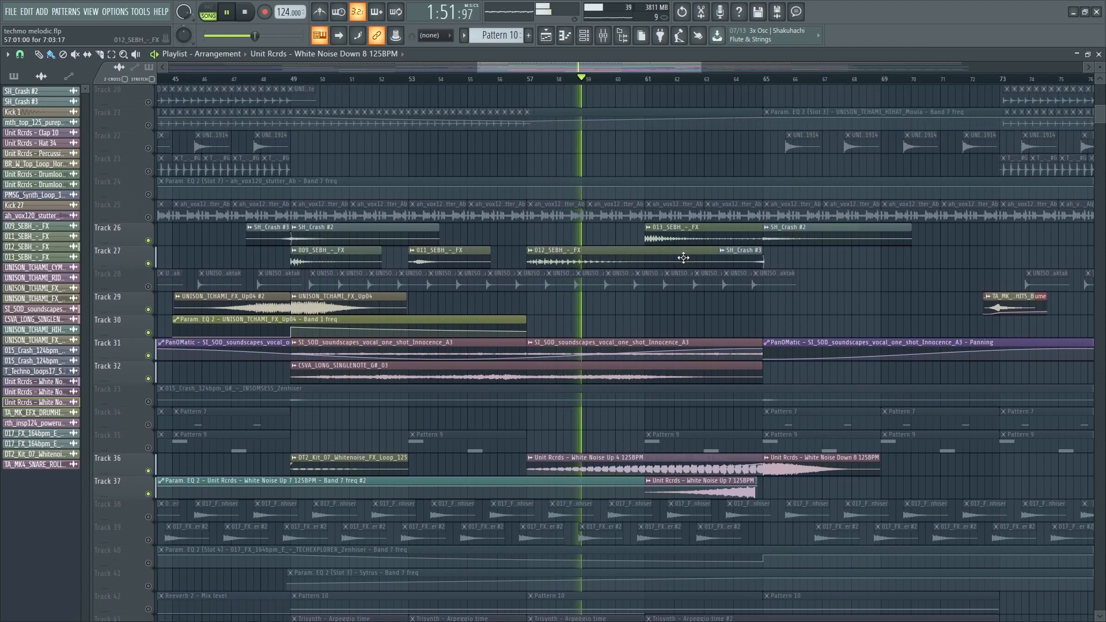
{"action": "scroll", "coordinate": [199, 373], "scroll_direction": "up", "scroll_amount": 9}
{"action": "scroll", "coordinate": [199, 373], "scroll_direction": "up", "scroll_amount": 9}
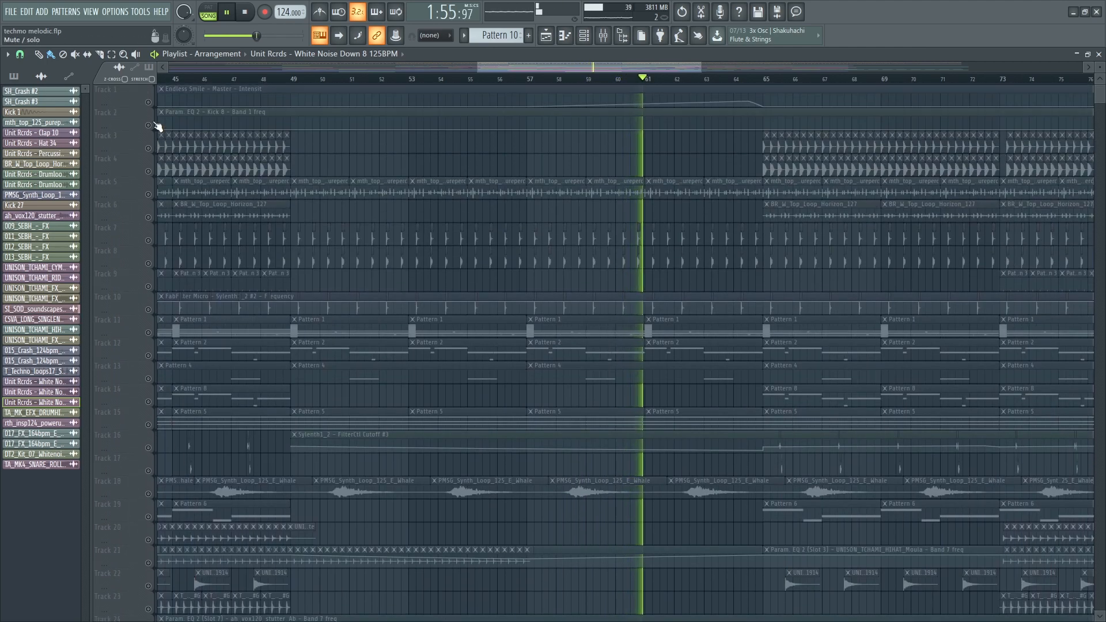
{"action": "scroll", "coordinate": [309, 469], "scroll_direction": "down", "scroll_amount": 20}
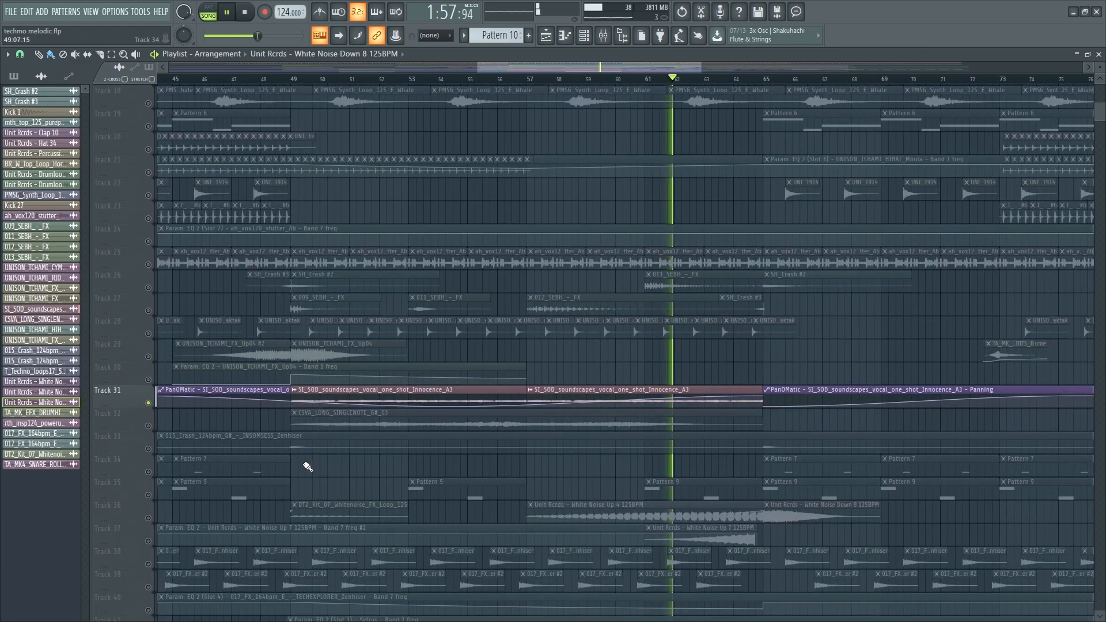
- Go to the vocal soundscape sample's mixer channel and check its first parametric EQ
{"action": "left_click", "coordinate": [295, 79]}
{"action": "double_click", "coordinate": [383, 324]}
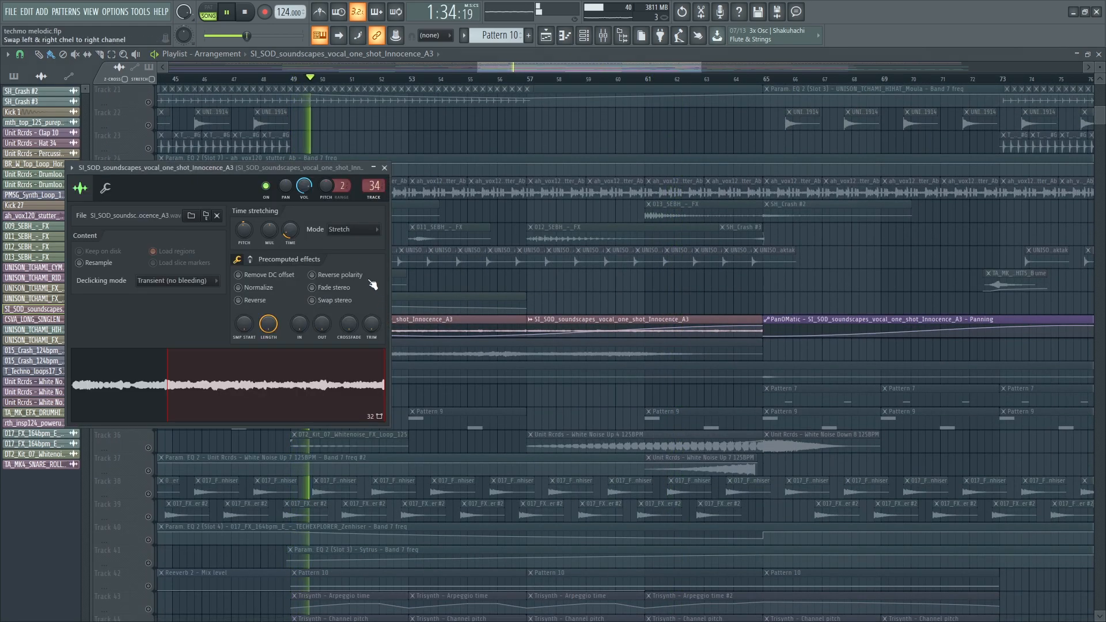
{"action": "double_click", "coordinate": [367, 186]}
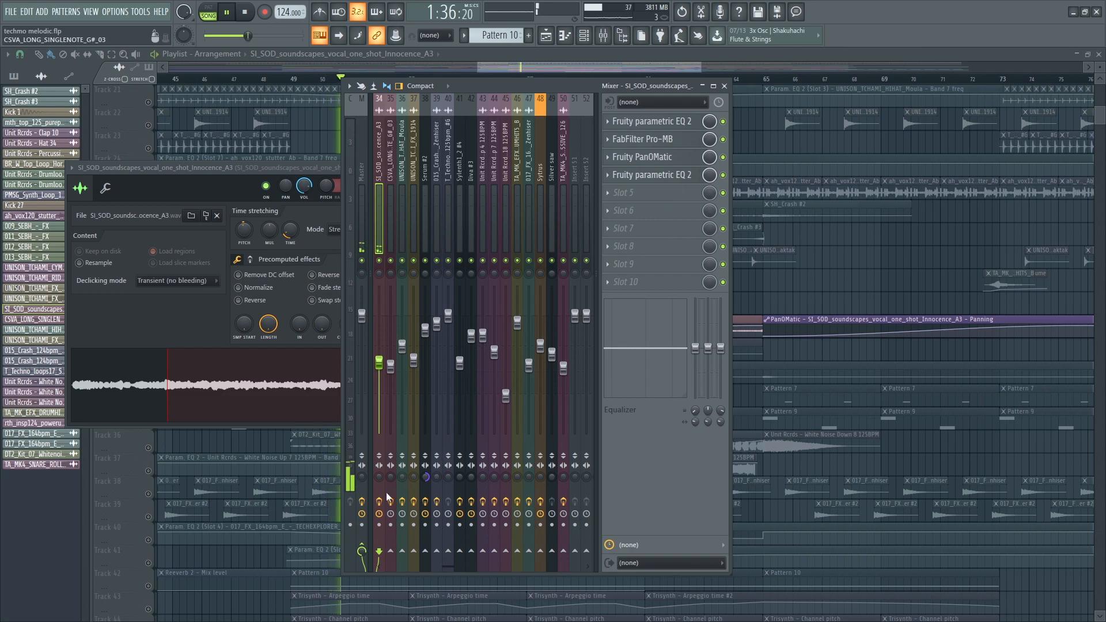
{"action": "left_click", "coordinate": [658, 122]}
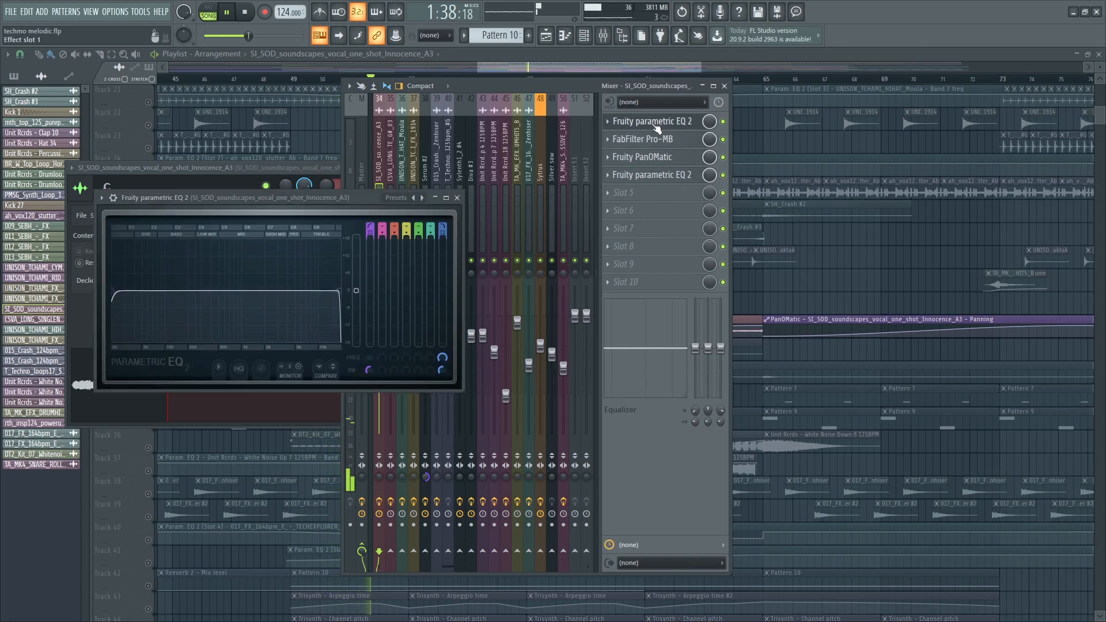
{"action": "left_click", "coordinate": [657, 122]}
- Audition band 1 soloed in the vocal channel's FabFilter Pro-MB, then return it to normal
{"action": "left_click", "coordinate": [658, 140]}
{"action": "left_click", "coordinate": [354, 252]}
{"action": "left_click", "coordinate": [353, 253]}
{"action": "left_click", "coordinate": [354, 253]}
{"action": "left_click", "coordinate": [353, 253]}
{"action": "left_click", "coordinate": [651, 142]}
- View Fruity PanOMatic and the second parametric EQ, then open the Mixer for Track 32
{"action": "left_click", "coordinate": [651, 157]}
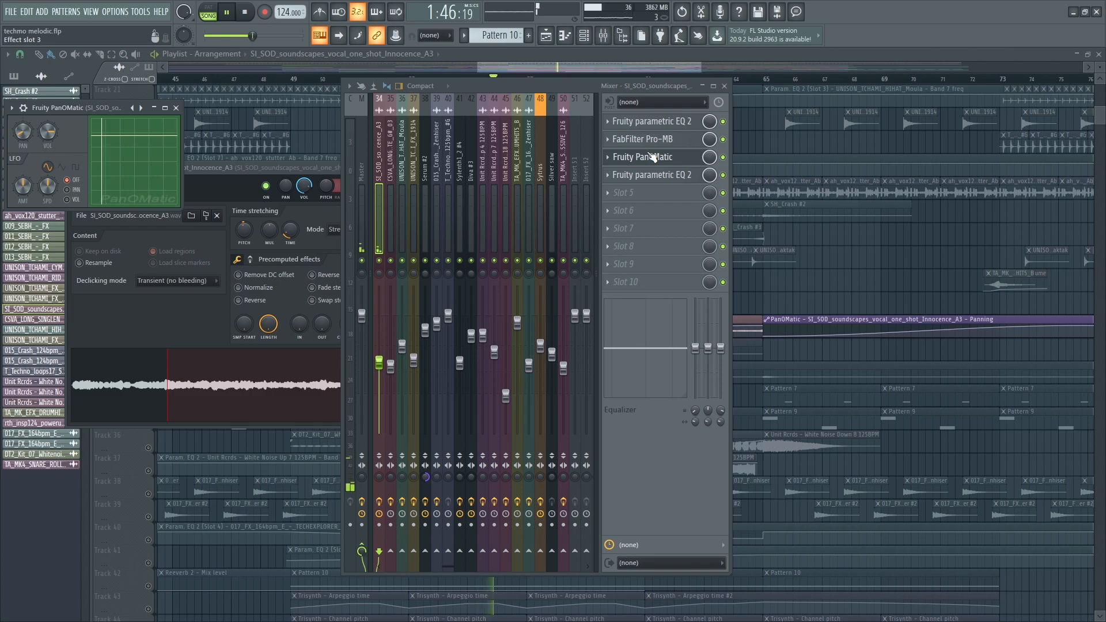
{"action": "left_click", "coordinate": [658, 174]}
{"action": "key", "text": "Escape"}
{"action": "key", "text": "Escape"}
{"action": "key", "text": "Escape"}
{"action": "key", "text": "Escape"}
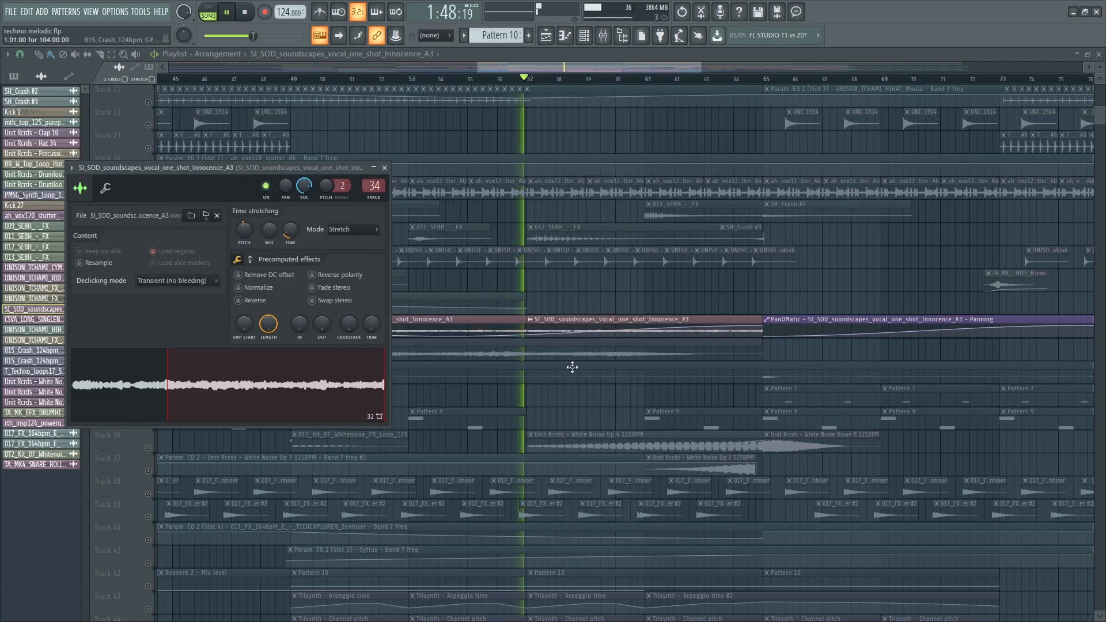
{"action": "left_click", "coordinate": [155, 354]}
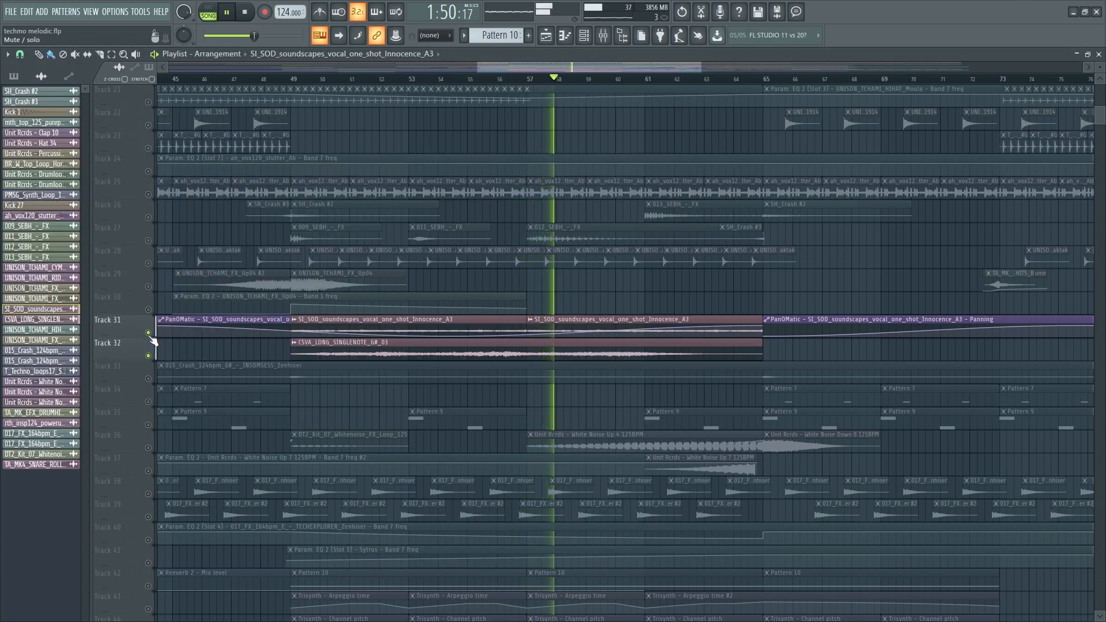
{"action": "key", "text": "F9"}
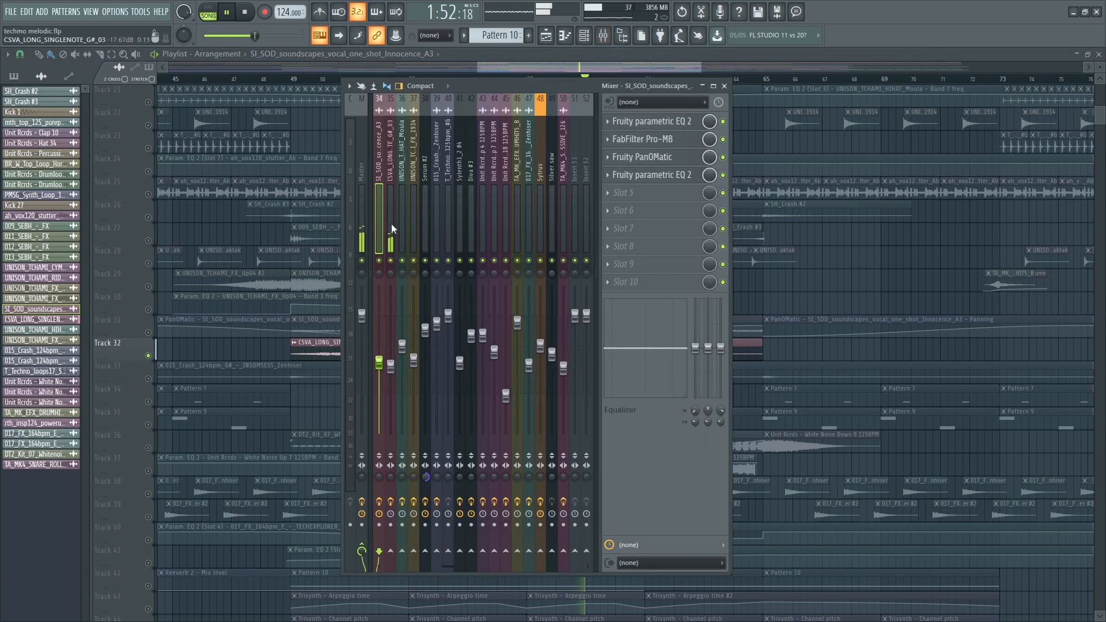
- Open the LFOTool on mixer insert 35 for the CSVA long single-note sound, then close everything
{"action": "left_click", "coordinate": [393, 229]}
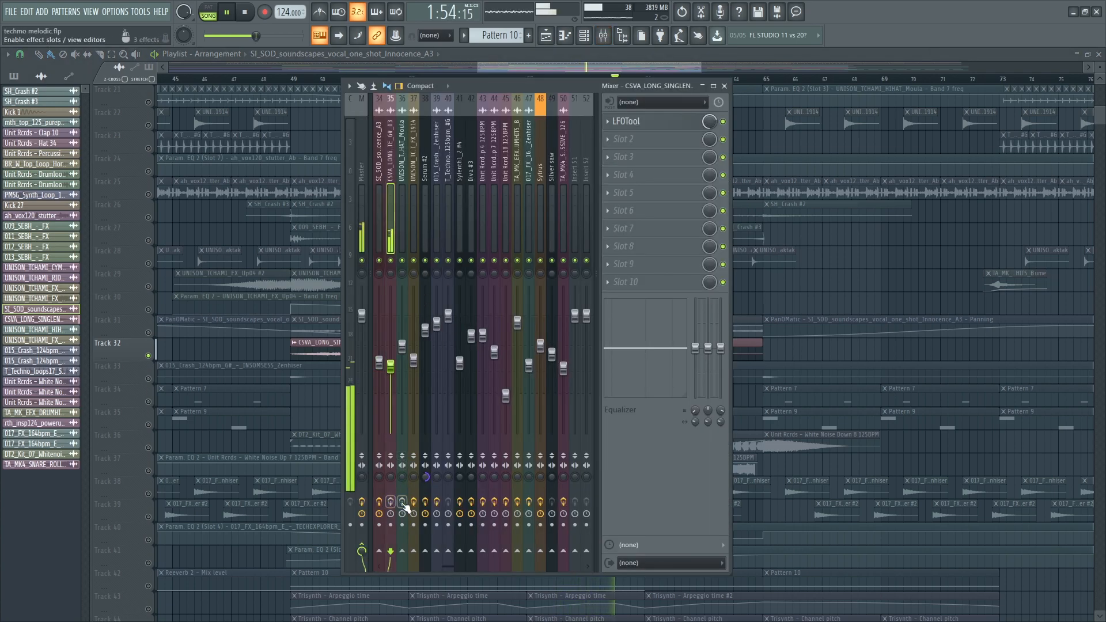
{"action": "left_click", "coordinate": [681, 120]}
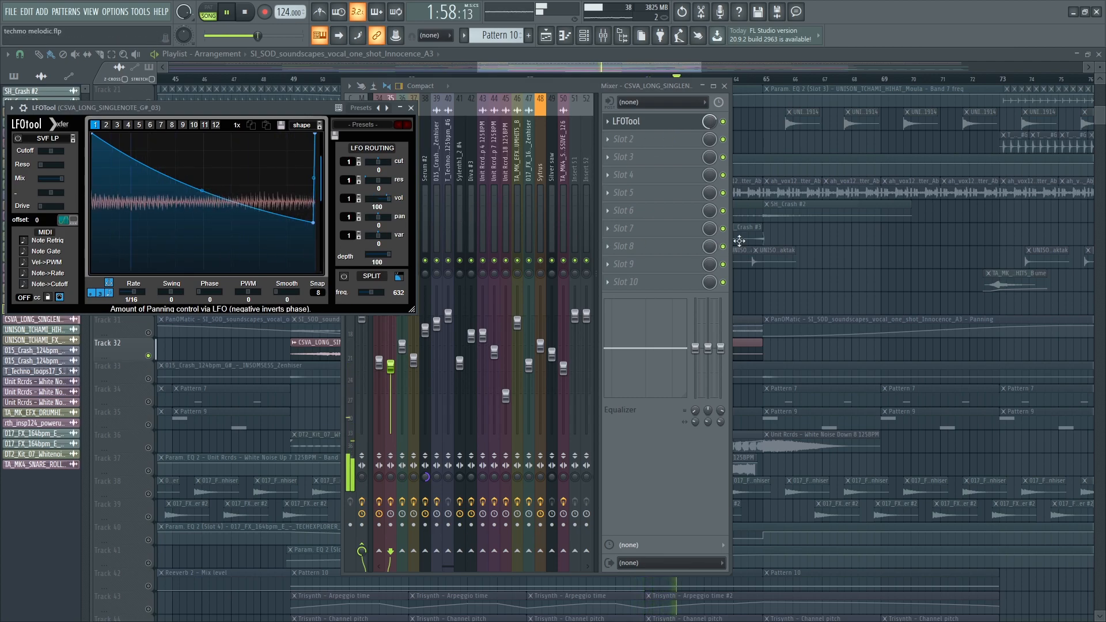
{"action": "key", "text": "F12"}
- Unmute Track 31 and solo it during playback
{"action": "left_click", "coordinate": [157, 334]}
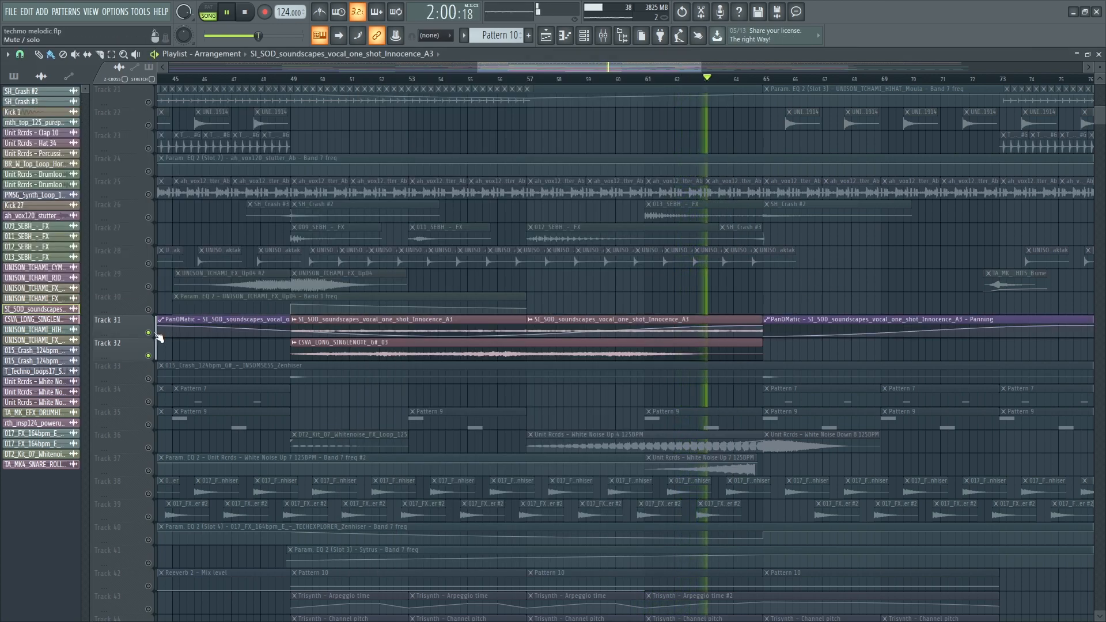
{"action": "right_click", "coordinate": [157, 334]}
{"action": "right_click", "coordinate": [156, 334]}
{"action": "scroll", "coordinate": [447, 380], "scroll_direction": "down", "scroll_amount": 4}
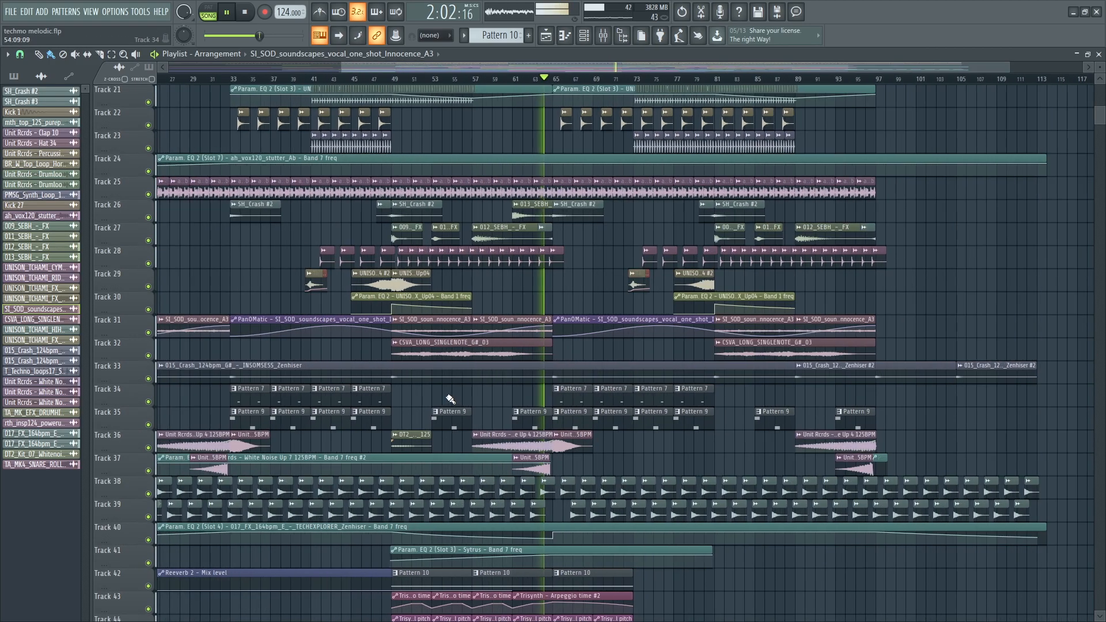
{"action": "scroll", "coordinate": [553, 417], "scroll_direction": "down", "scroll_amount": 4}
{"action": "scroll", "coordinate": [699, 480], "scroll_direction": "up", "scroll_amount": 8}
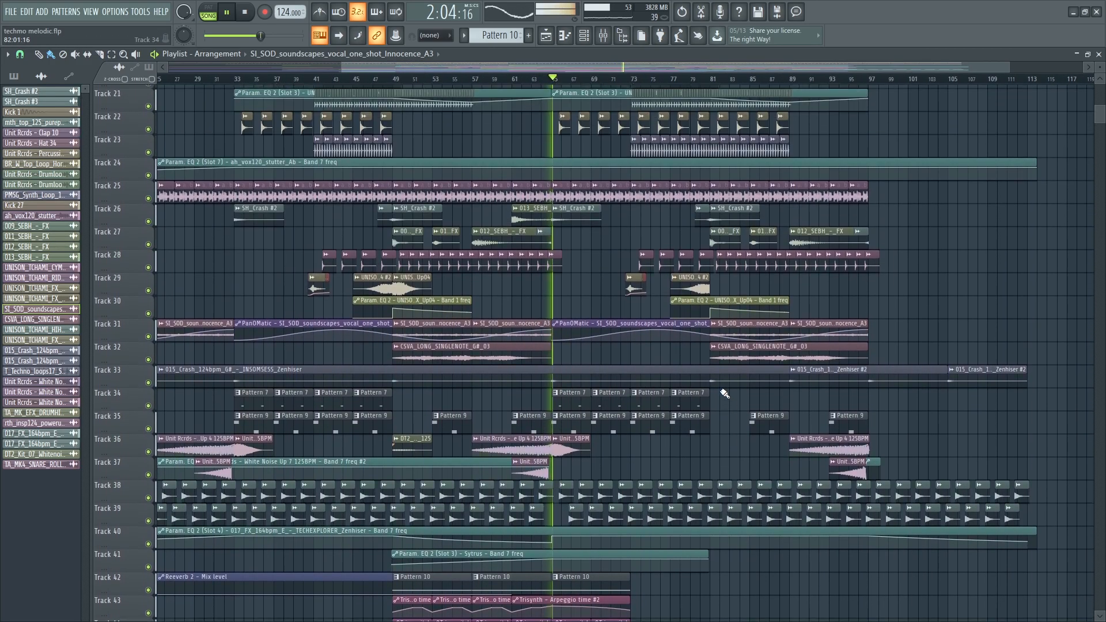
{"action": "scroll", "coordinate": [724, 393], "scroll_direction": "up", "scroll_amount": 5}
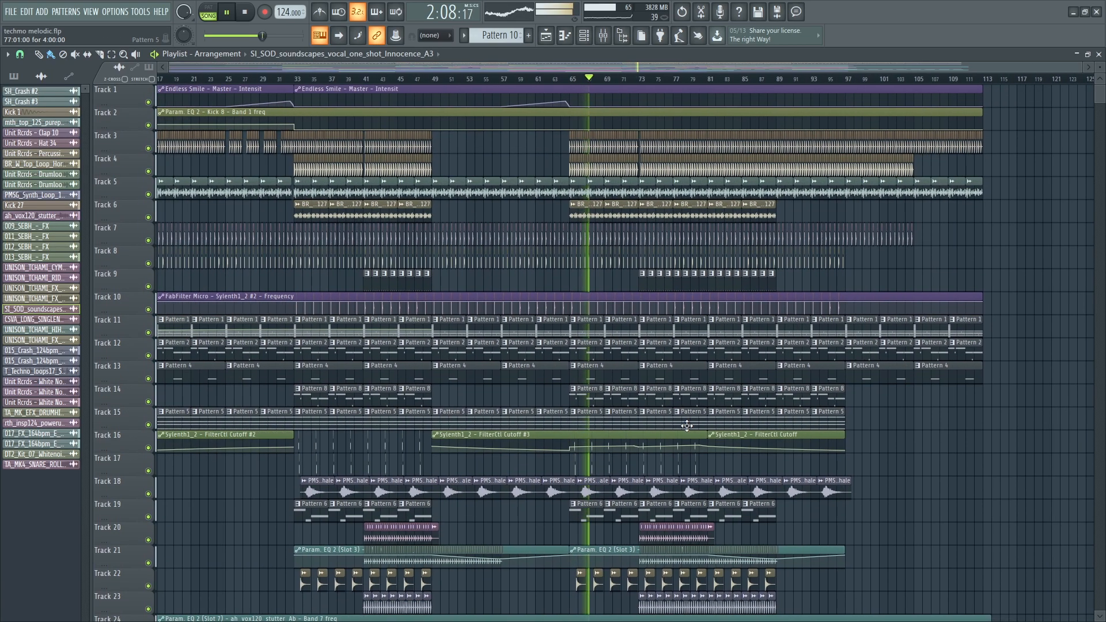
- Scroll through the playlist track by track as the arrangement plays
{"action": "scroll", "coordinate": [767, 448], "scroll_direction": "down", "scroll_amount": 8}
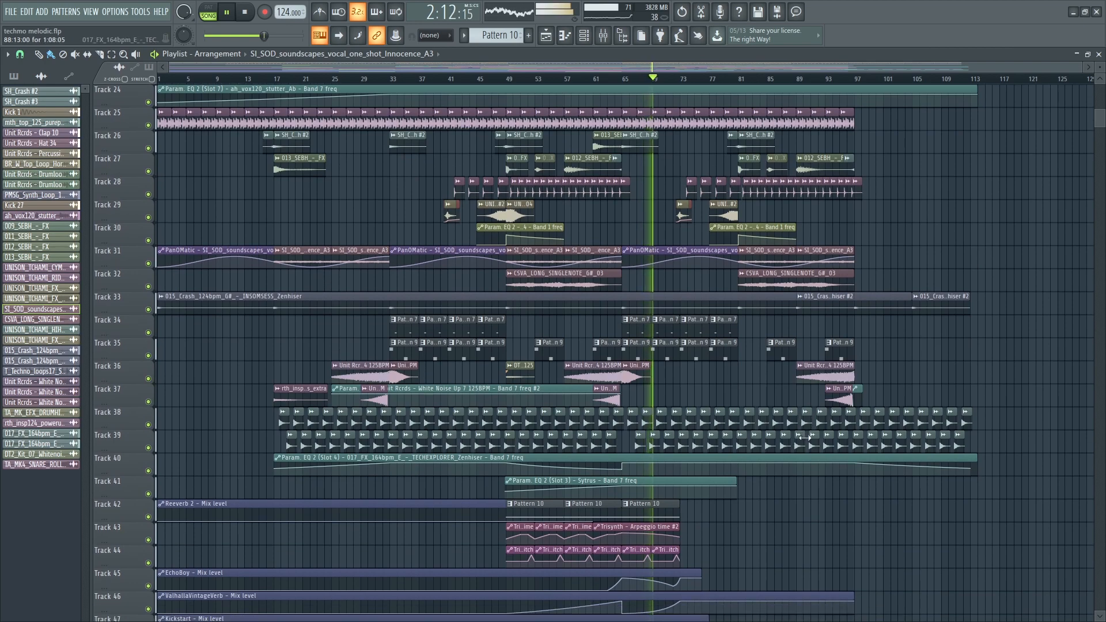
{"action": "scroll", "coordinate": [773, 413], "scroll_direction": "down", "scroll_amount": 4}
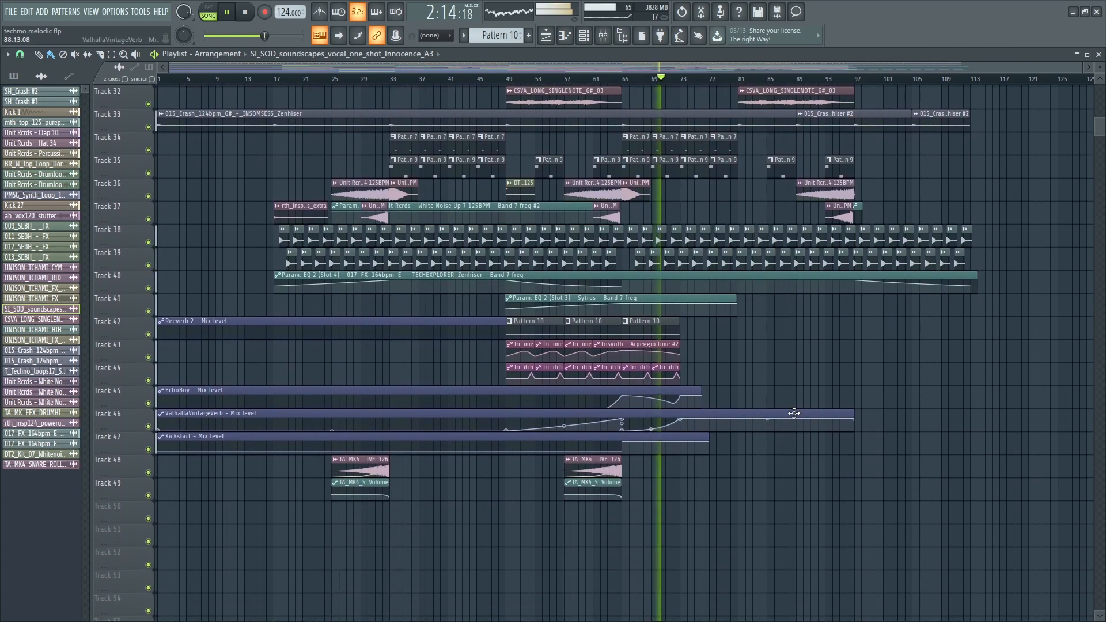
{"action": "scroll", "coordinate": [830, 407], "scroll_direction": "up", "scroll_amount": 3}
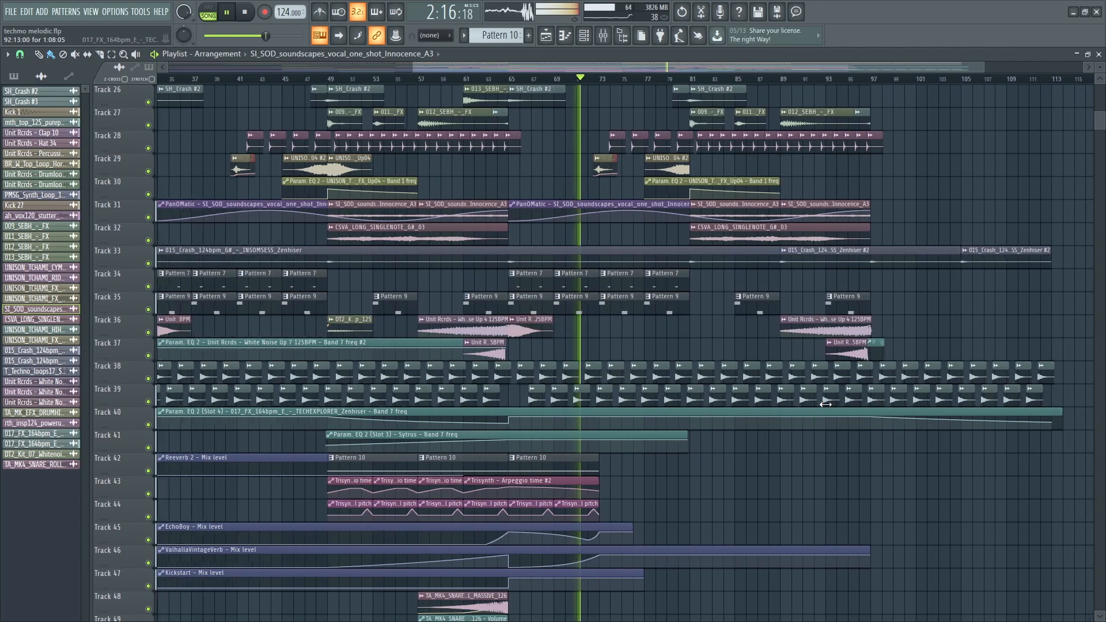
{"action": "scroll", "coordinate": [786, 385], "scroll_direction": "up", "scroll_amount": 2}
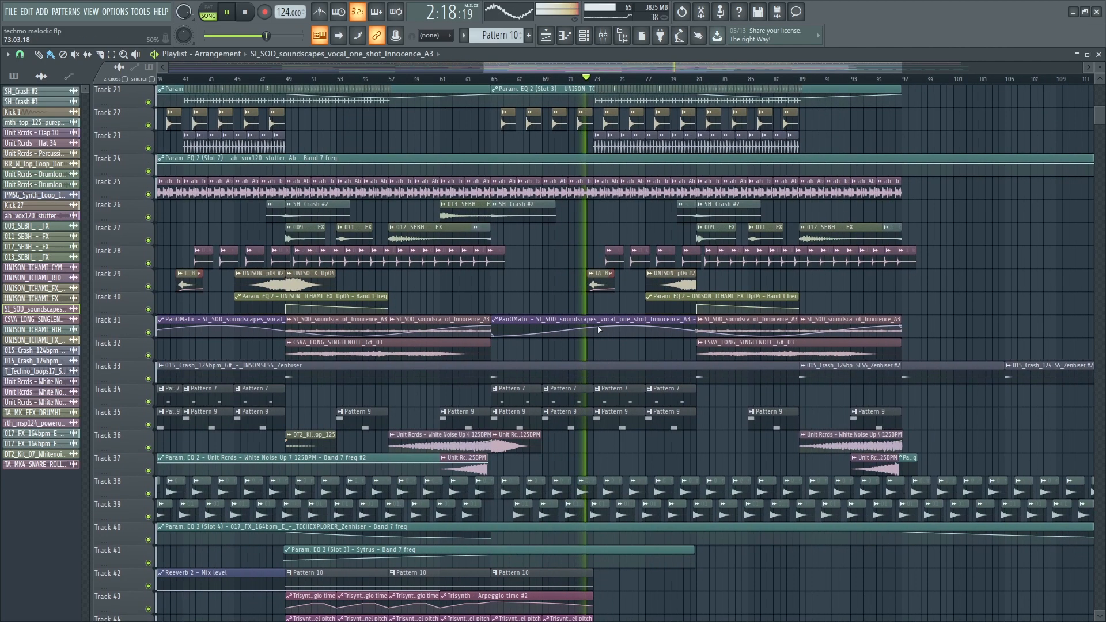
{"action": "scroll", "coordinate": [680, 323], "scroll_direction": "up", "scroll_amount": 6}
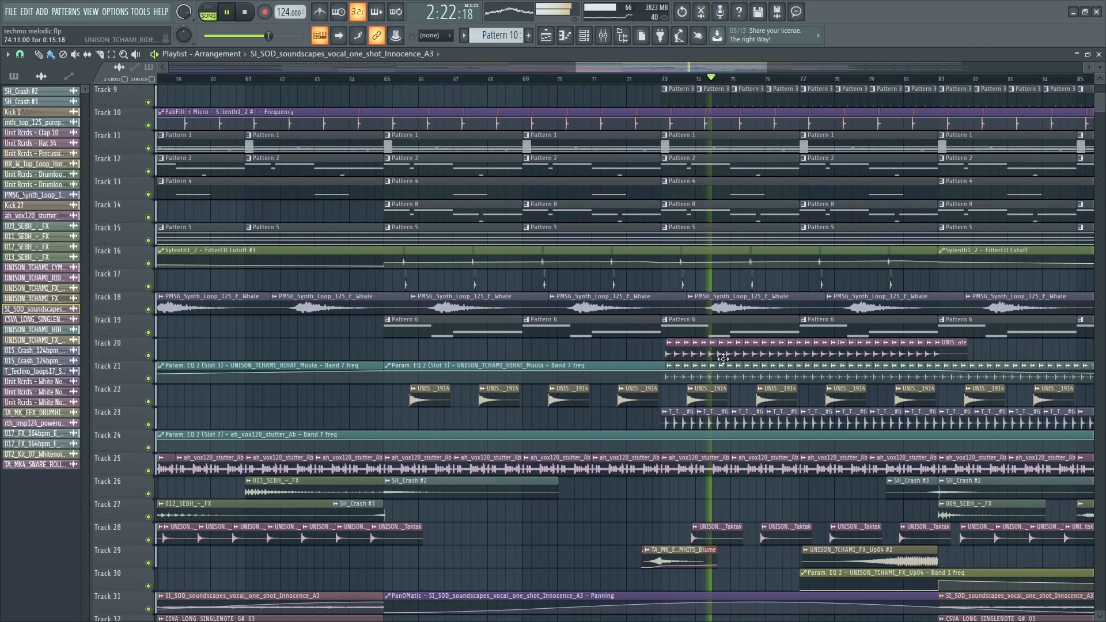
{"action": "scroll", "coordinate": [961, 396], "scroll_direction": "up", "scroll_amount": 2}
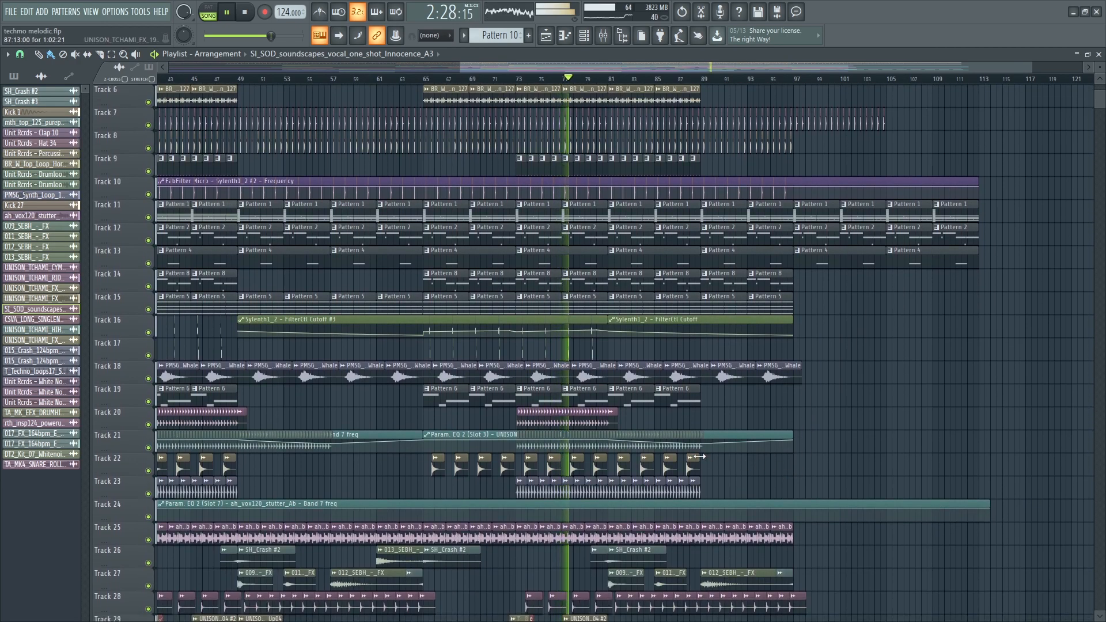
{"action": "scroll", "coordinate": [696, 458], "scroll_direction": "down", "scroll_amount": 3}
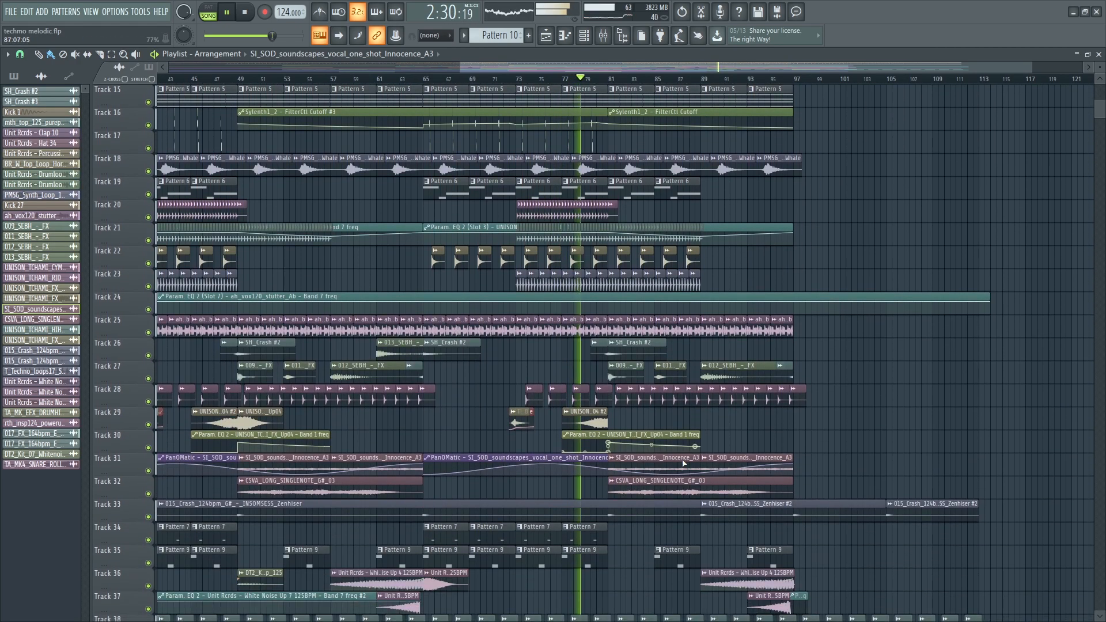
{"action": "scroll", "coordinate": [684, 463], "scroll_direction": "down", "scroll_amount": 2}
{"action": "scroll", "coordinate": [681, 459], "scroll_direction": "down", "scroll_amount": 2}
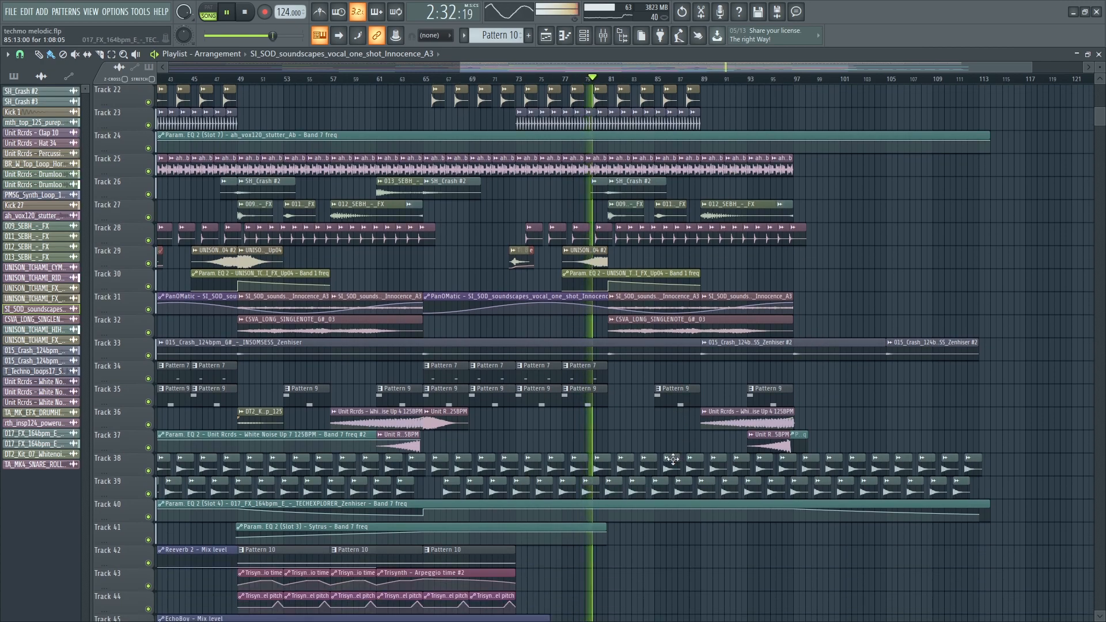
{"action": "scroll", "coordinate": [674, 468], "scroll_direction": "down", "scroll_amount": 2}
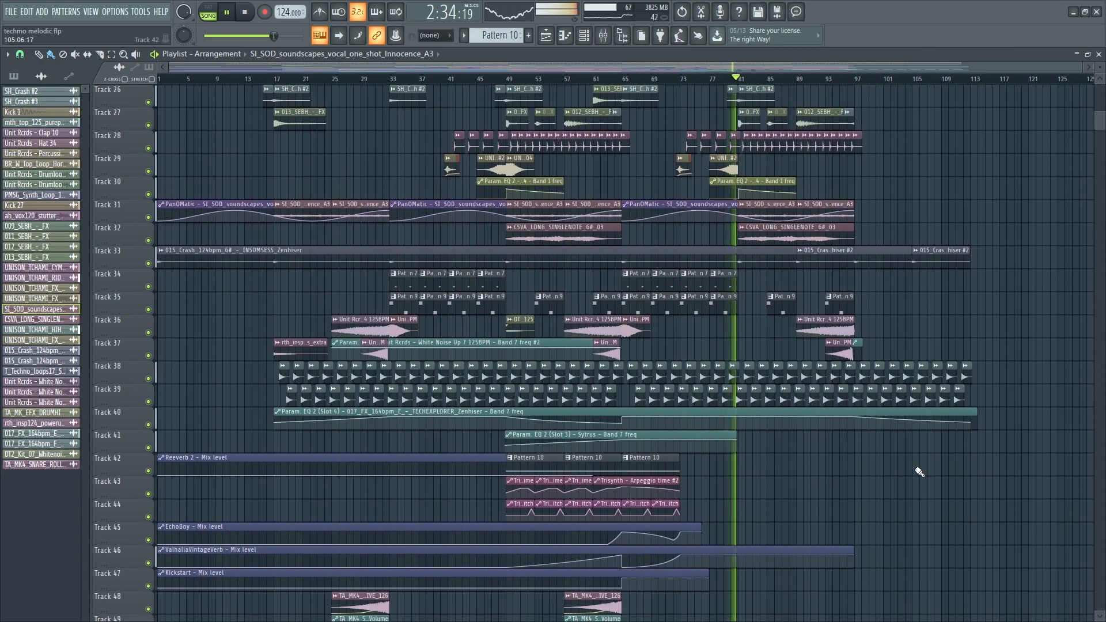
{"action": "scroll", "coordinate": [950, 275], "scroll_direction": "up", "scroll_amount": 2, "text": "ctrl"}
{"action": "scroll", "coordinate": [940, 275], "scroll_direction": "up", "scroll_amount": 5}
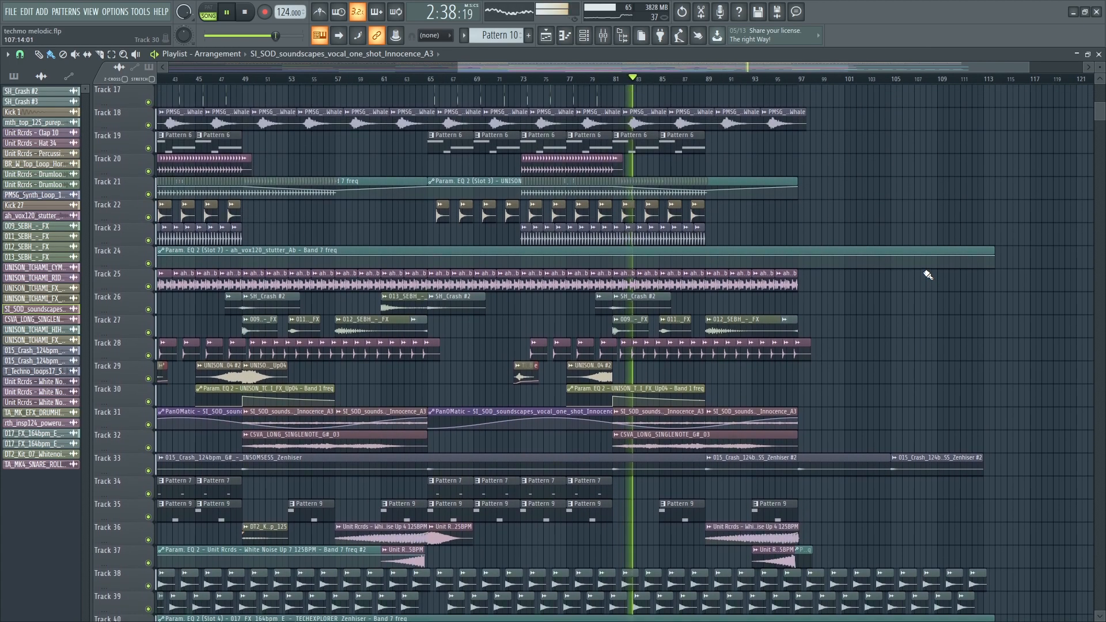
{"action": "scroll", "coordinate": [928, 275], "scroll_direction": "up", "scroll_amount": 5}
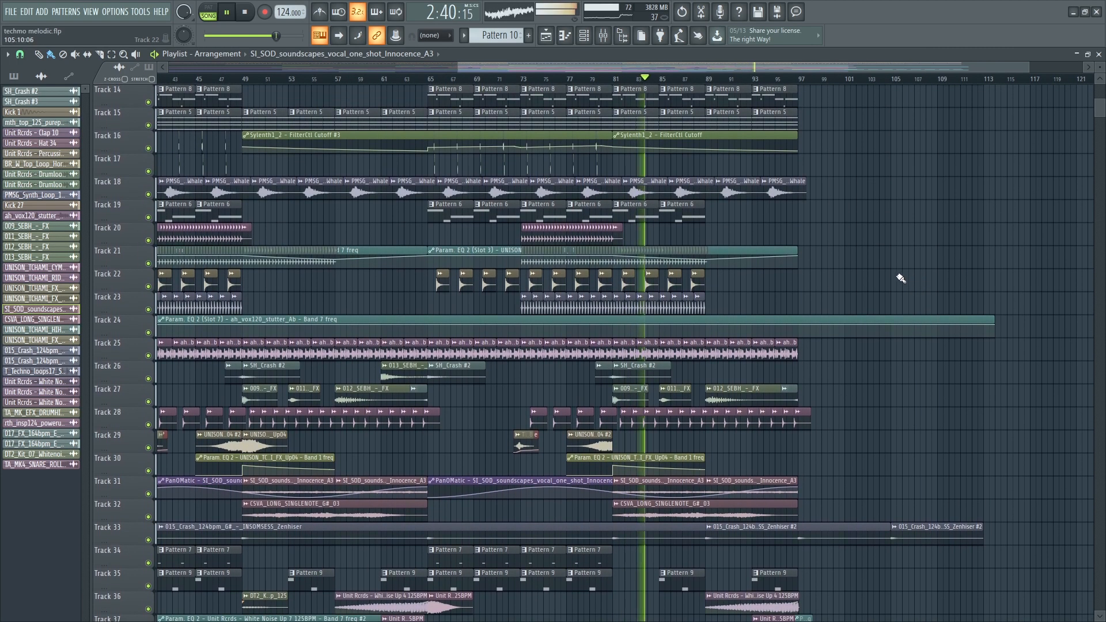
{"action": "scroll", "coordinate": [876, 275], "scroll_direction": "up", "scroll_amount": 4}
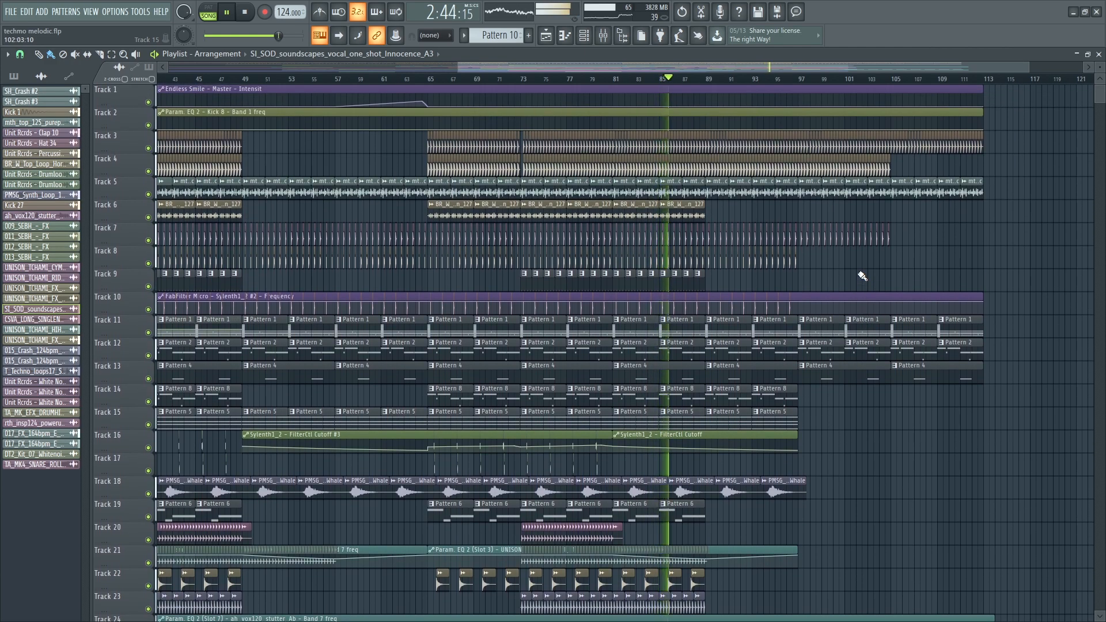
{"action": "scroll", "coordinate": [856, 283], "scroll_direction": "down", "scroll_amount": 2}
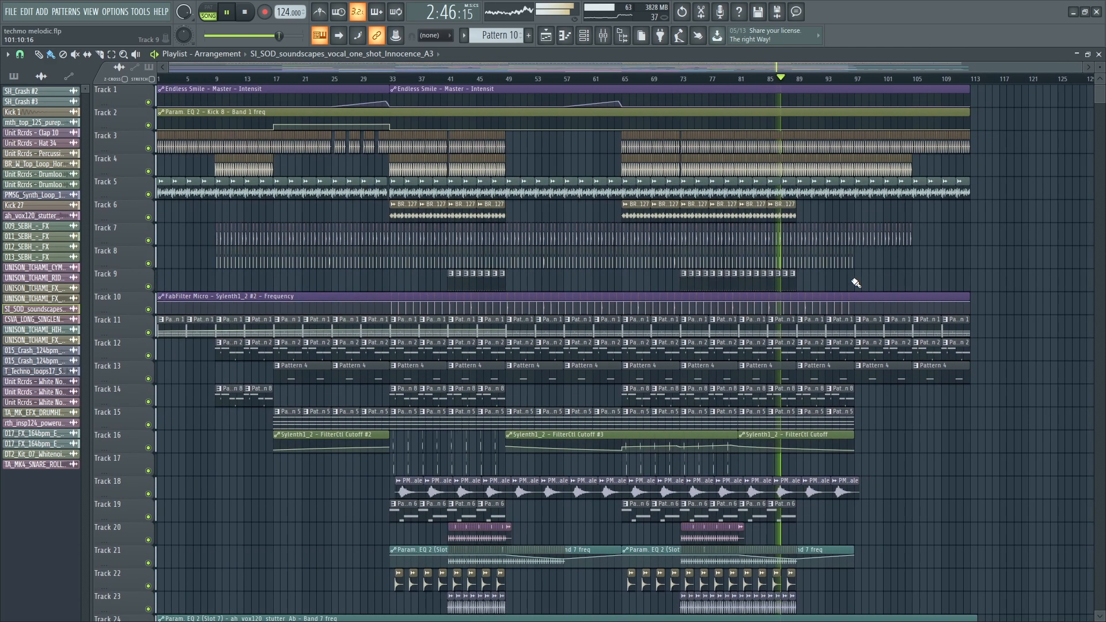
- Switch the picker panel to show the project's Pattern 1–10 list
{"action": "left_click", "coordinate": [41, 76]}
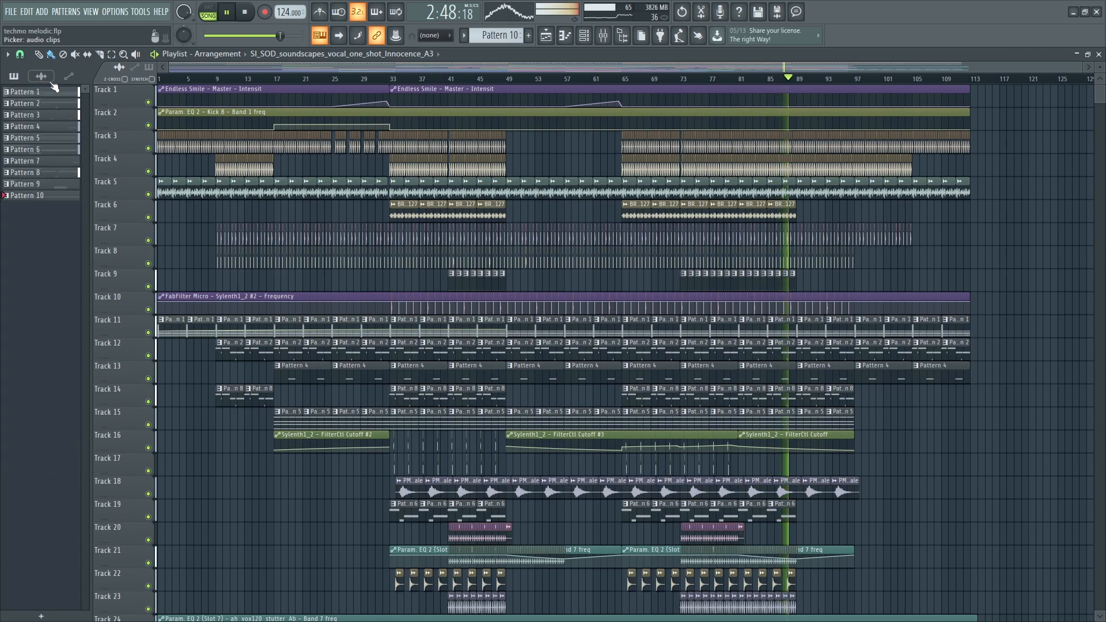
{"action": "scroll", "coordinate": [355, 422], "scroll_direction": "down", "scroll_amount": 4}
{"action": "scroll", "coordinate": [358, 428], "scroll_direction": "up", "scroll_amount": 4}
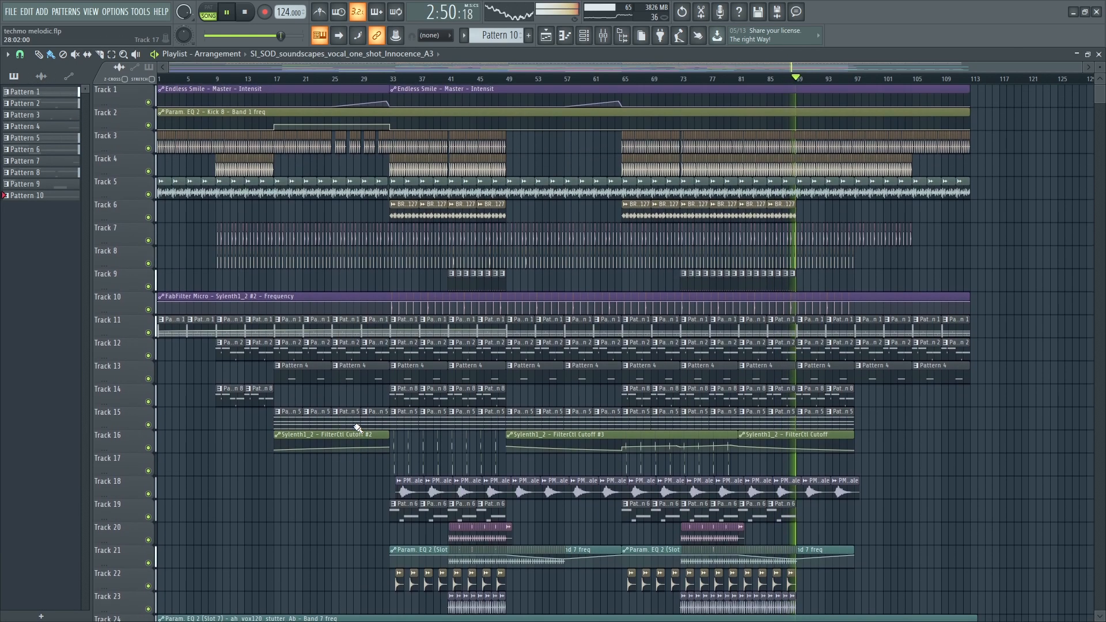
- Shrink then greatly enlarge the playlist track heights, scroll down, and open the Tools menu
{"action": "left_click_drag", "start_coordinate": [1105, 67], "coordinate": [1102, 78]}
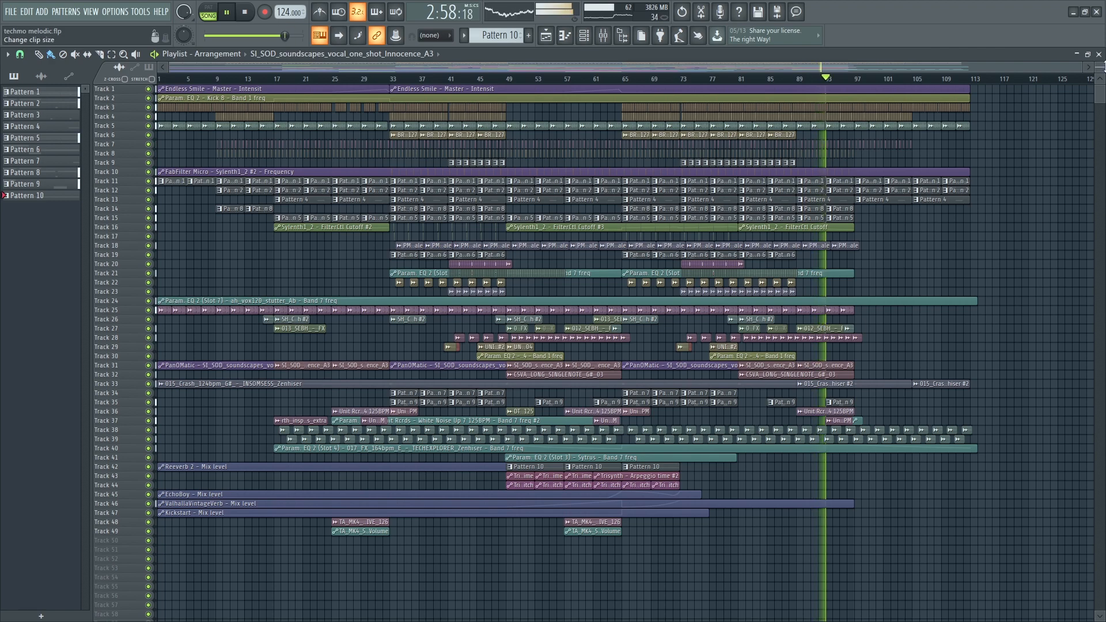
{"action": "left_click_drag", "start_coordinate": [1102, 68], "coordinate": [1102, 67]}
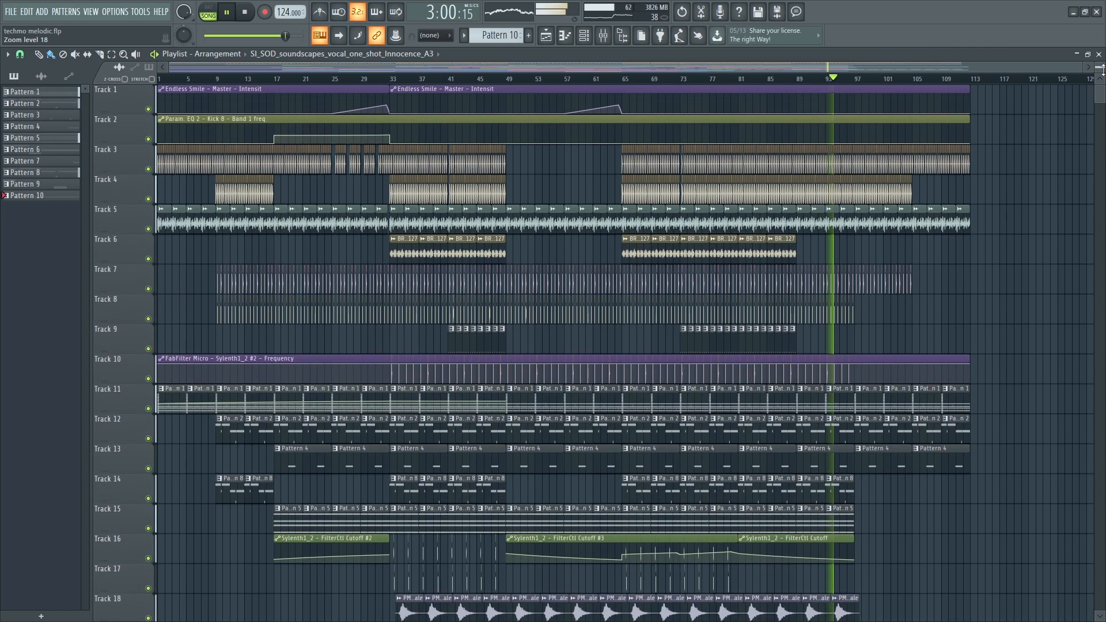
{"action": "scroll", "coordinate": [1095, 239], "scroll_direction": "down", "scroll_amount": 2}
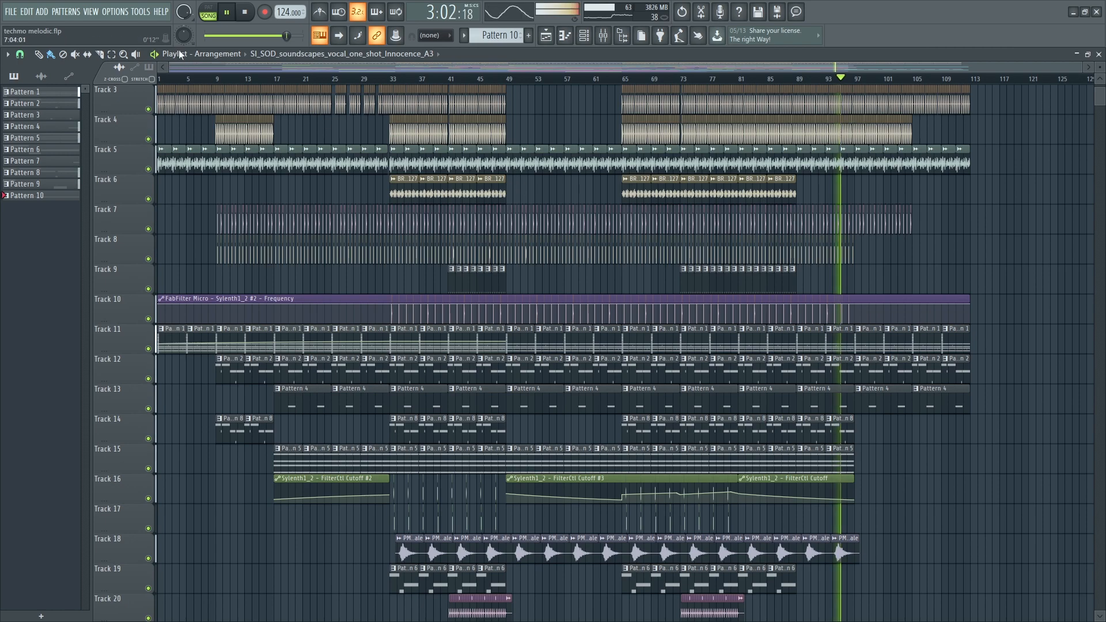
{"action": "left_click", "coordinate": [141, 13]}
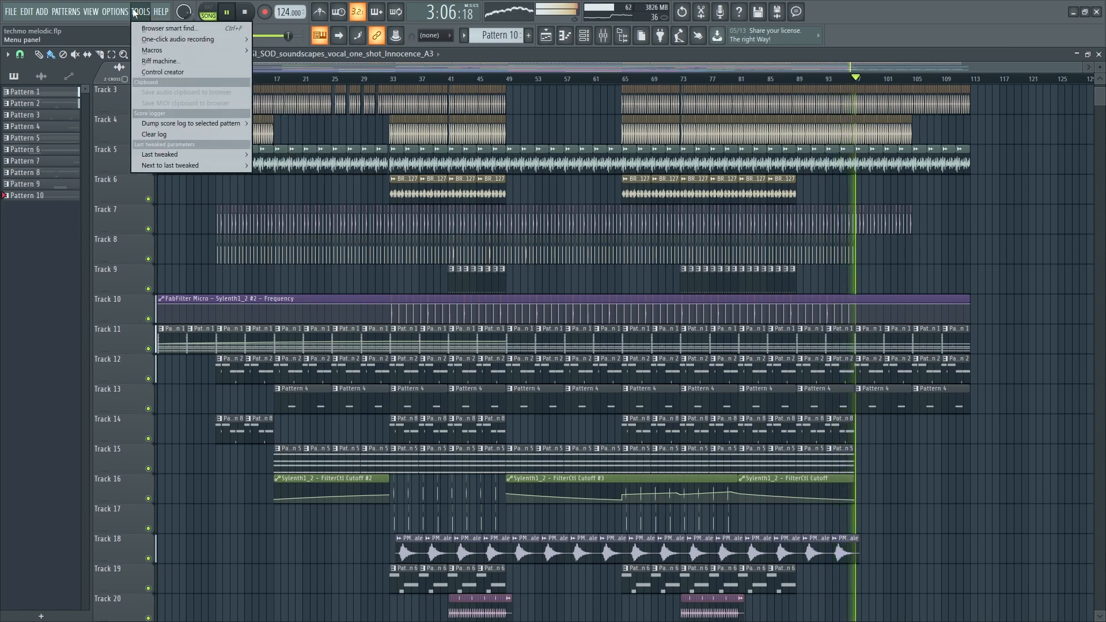
- View the project's info in File settings (started 17/7/22, 6 hours 13 minutes), then close it
{"action": "mouse_move", "coordinate": [117, 13]}
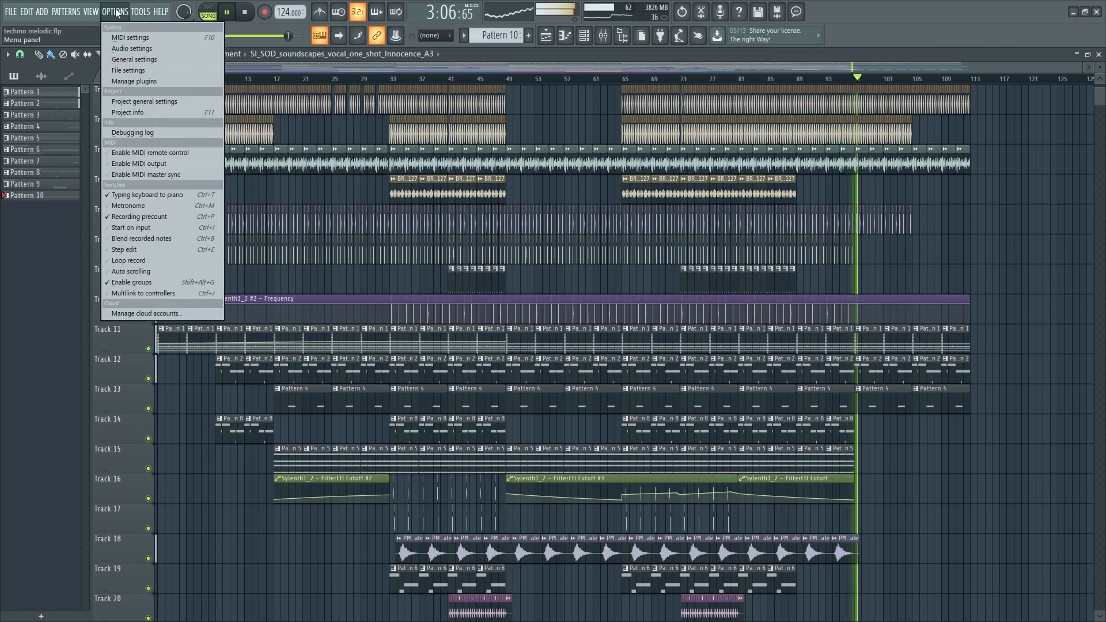
{"action": "left_click", "coordinate": [147, 68]}
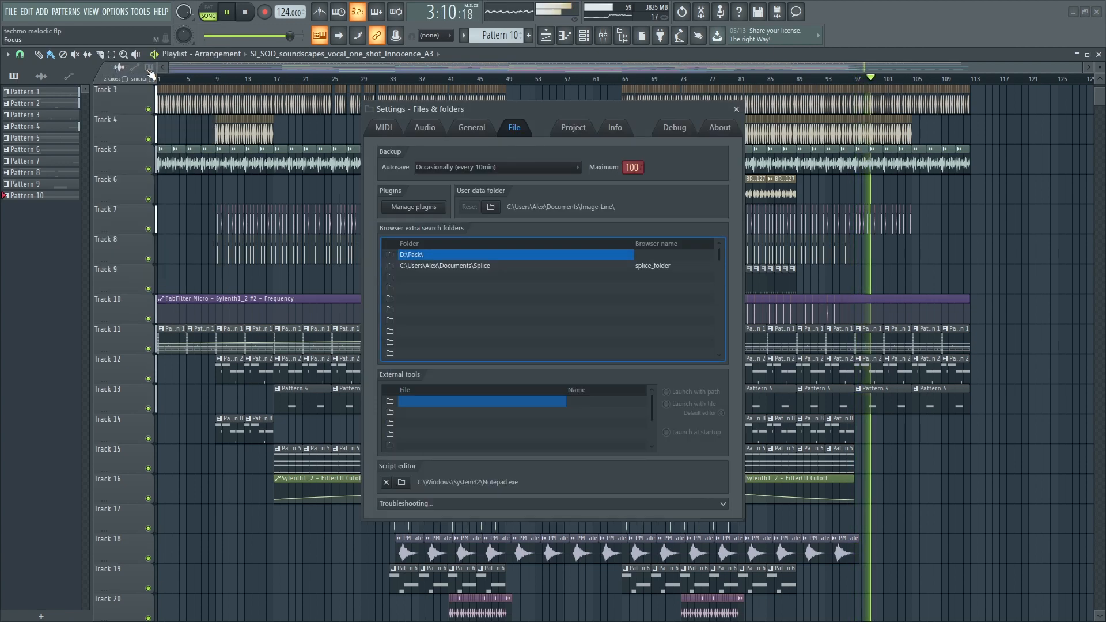
{"action": "left_click", "coordinate": [628, 130]}
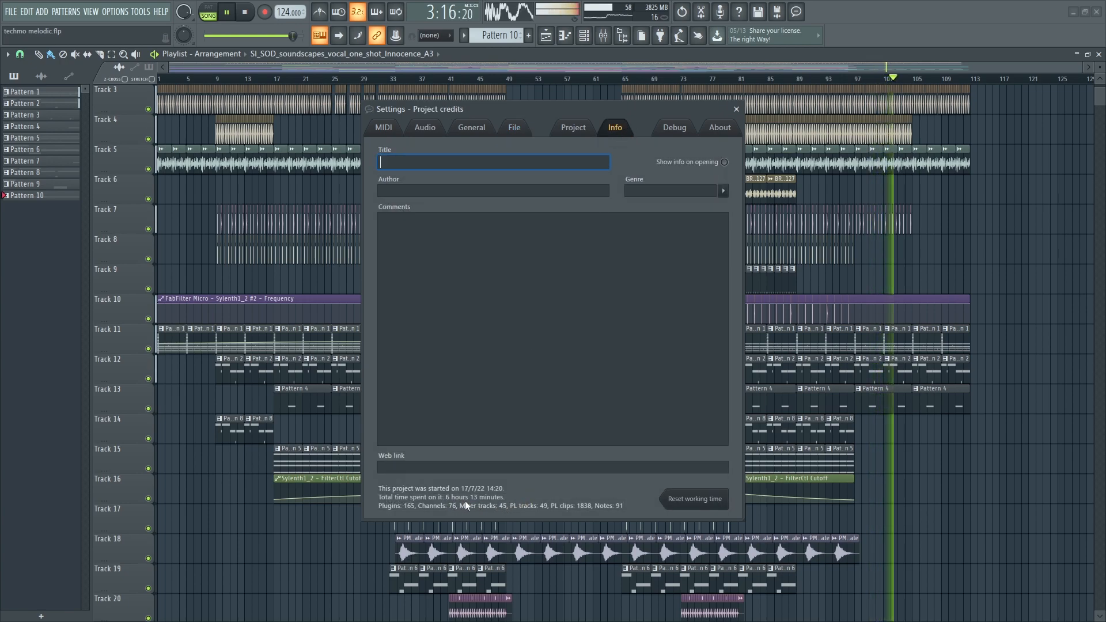
{"action": "left_click", "coordinate": [736, 109]}
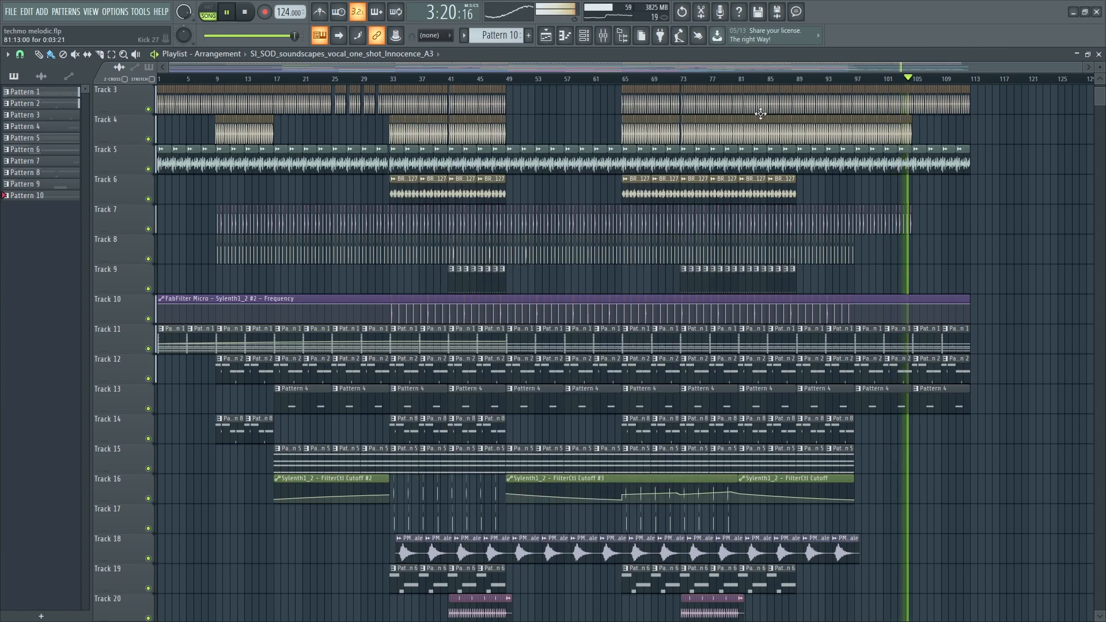
- Zoom the playlist and drag along the ruler to select bar 1 through bar 117
{"action": "scroll", "coordinate": [1054, 254], "scroll_direction": "up", "scroll_amount": 3}
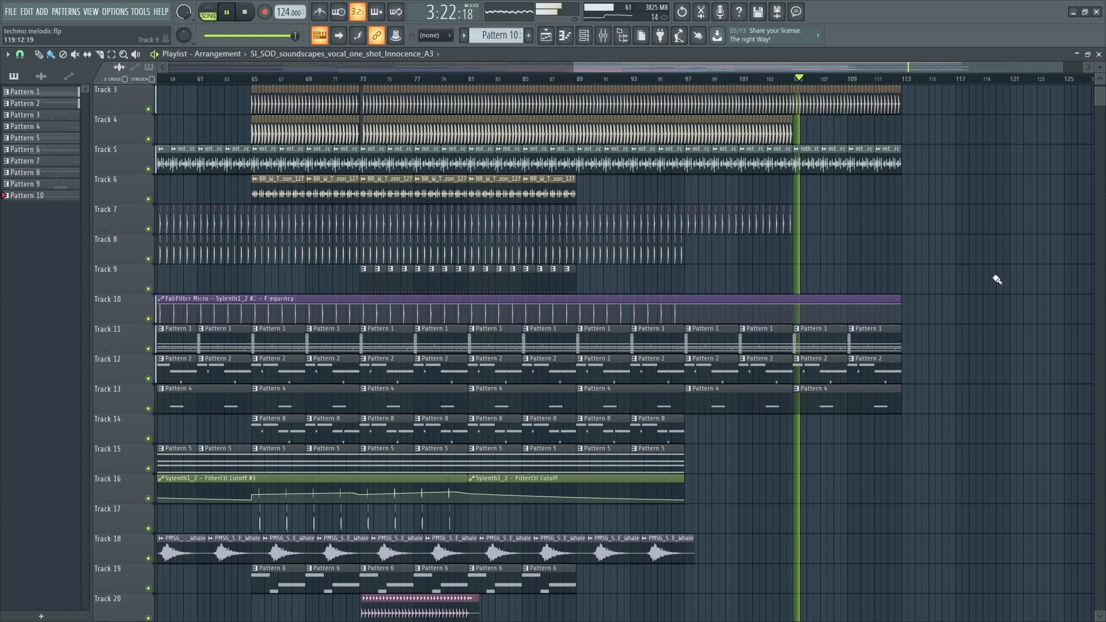
{"action": "scroll", "coordinate": [998, 279], "scroll_direction": "up", "scroll_amount": 2}
{"action": "scroll", "coordinate": [998, 279], "scroll_direction": "up", "scroll_amount": 2}
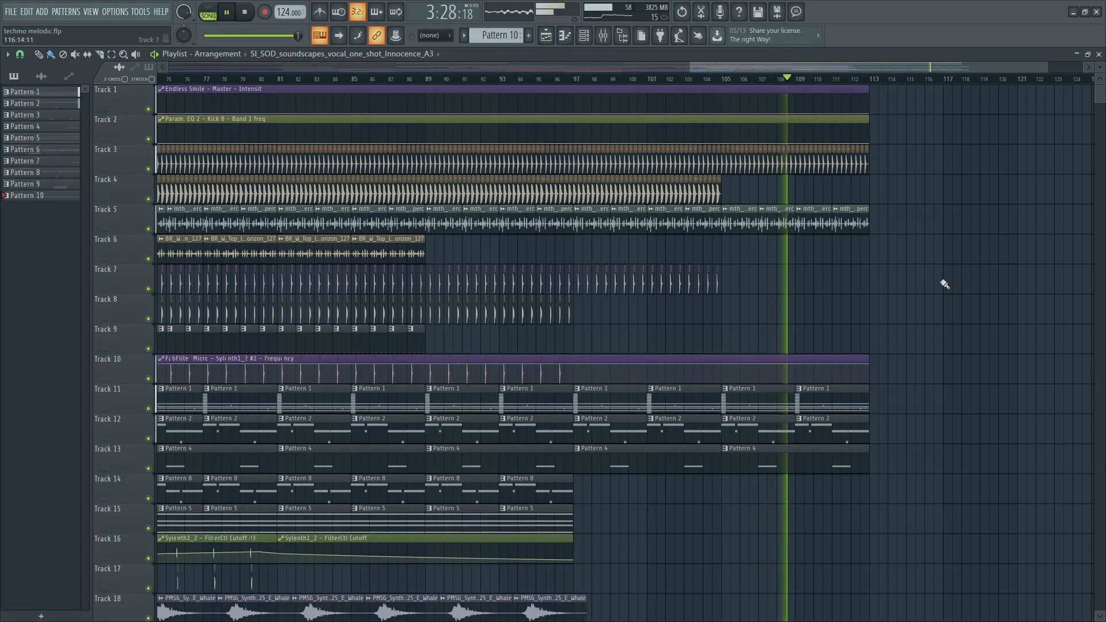
{"action": "scroll", "coordinate": [942, 274], "scroll_direction": "down", "scroll_amount": 2}
{"action": "scroll", "coordinate": [921, 86], "scroll_direction": "down", "scroll_amount": 3}
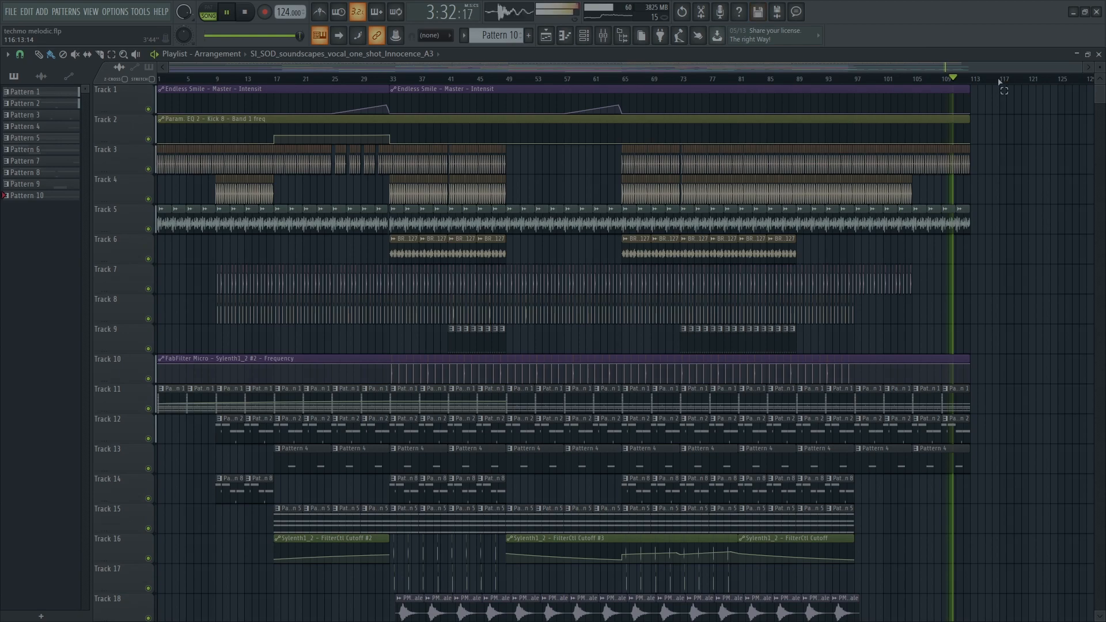
{"action": "left_click_drag", "start_coordinate": [1002, 81], "coordinate": [5, 88]}
{"action": "left_click", "coordinate": [1058, 260], "text": "ctrl"}
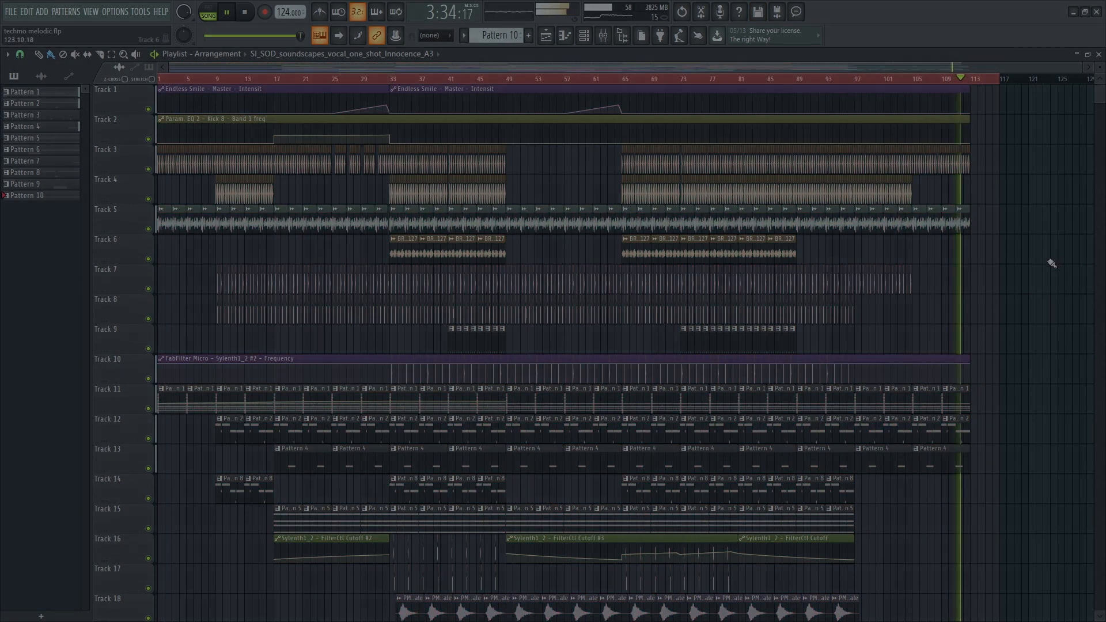
{"action": "scroll", "coordinate": [1047, 263], "scroll_direction": "down", "scroll_amount": 4}
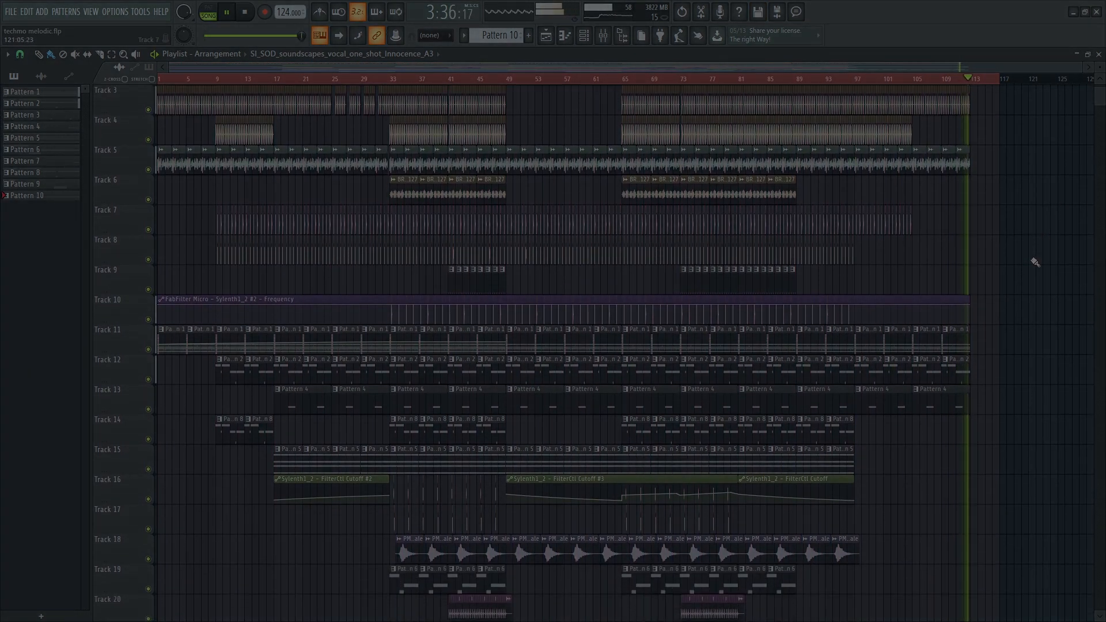
{"action": "scroll", "coordinate": [1032, 263], "scroll_direction": "down", "scroll_amount": 6}
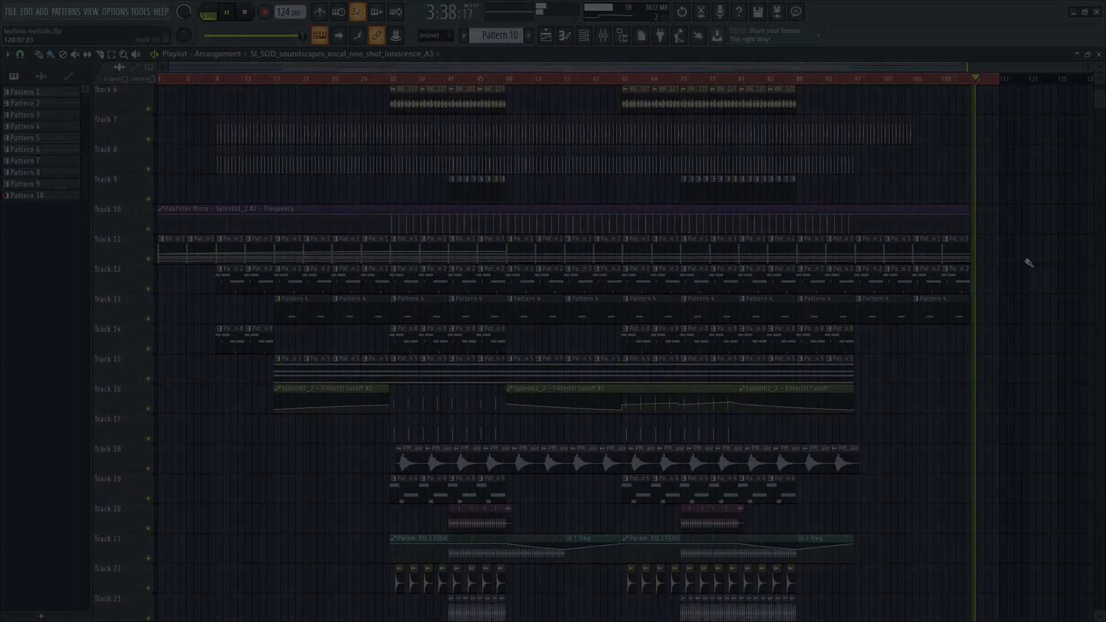
{"action": "scroll", "coordinate": [1028, 263], "scroll_direction": "down", "scroll_amount": 8}
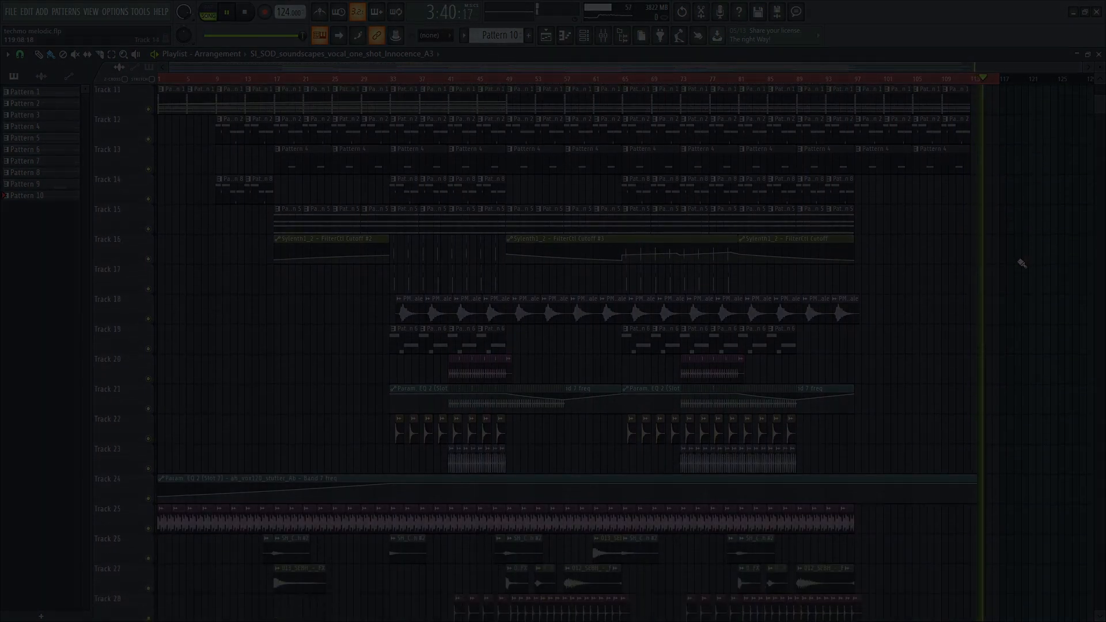
{"action": "scroll", "coordinate": [1022, 263], "scroll_direction": "down", "scroll_amount": 6}
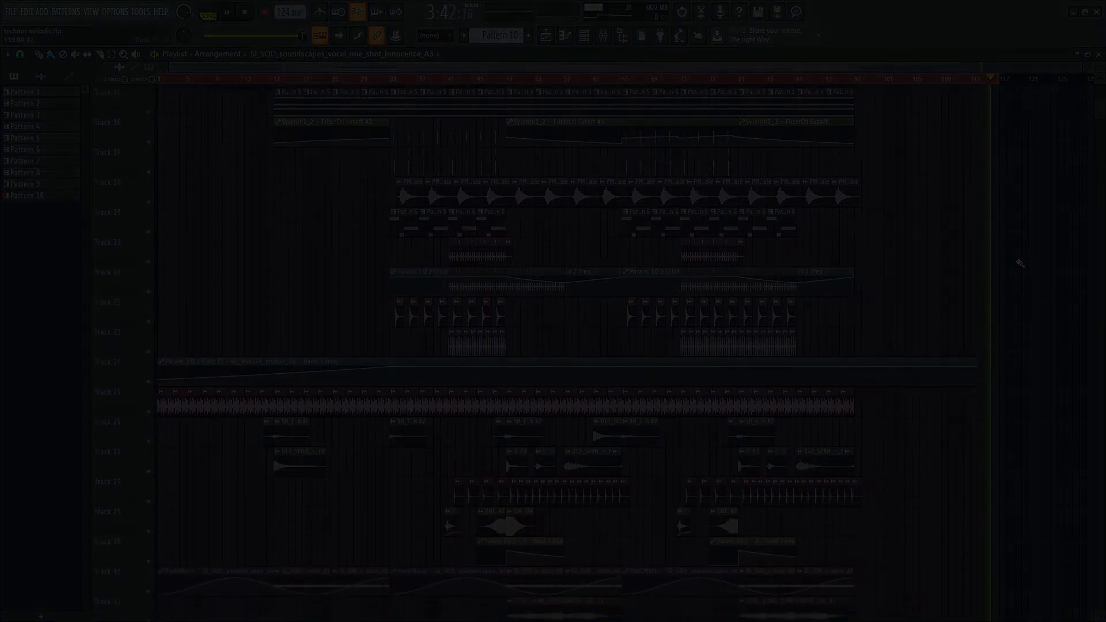